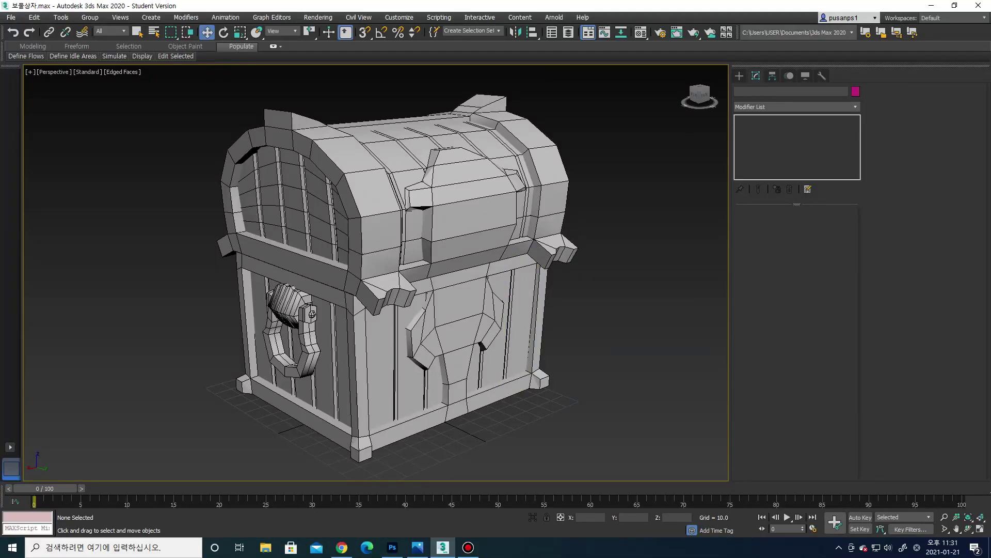
Orbit the chest, then switch to the four-viewport layout: top, front, left and perspective
mouse_move(403, 259)
middle_mouse_down("alt")
mouse_move(362, 253)
mouse_move(408, 242)
middle_mouse_up("alt")
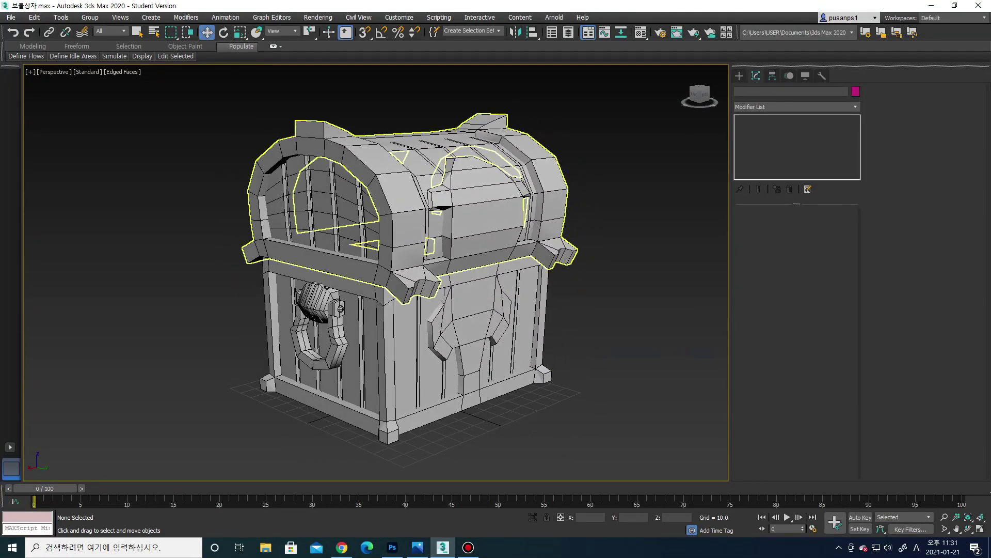
key("alt+w")
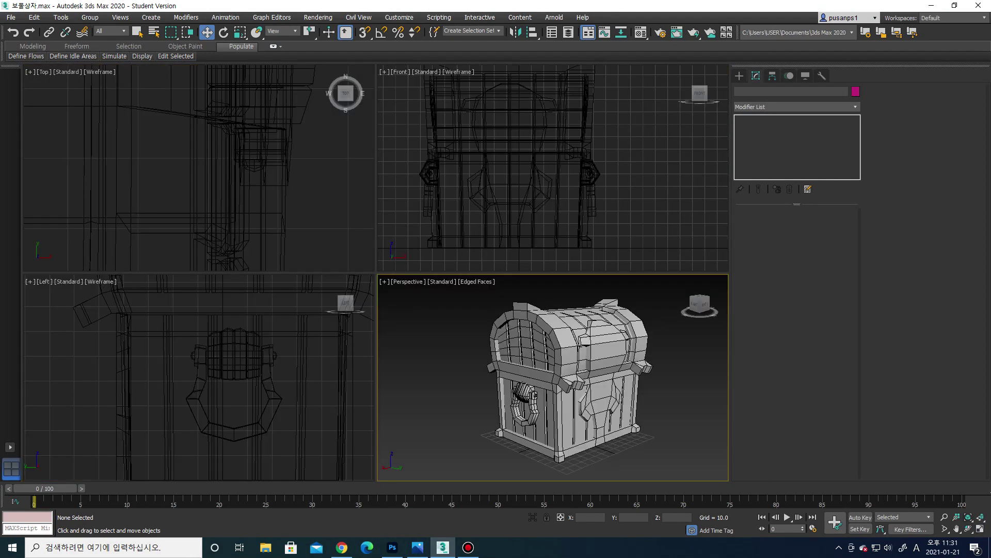
Create a small box in front of the chest and convert it to Editable Poly
key("z")
left_click(740, 75)
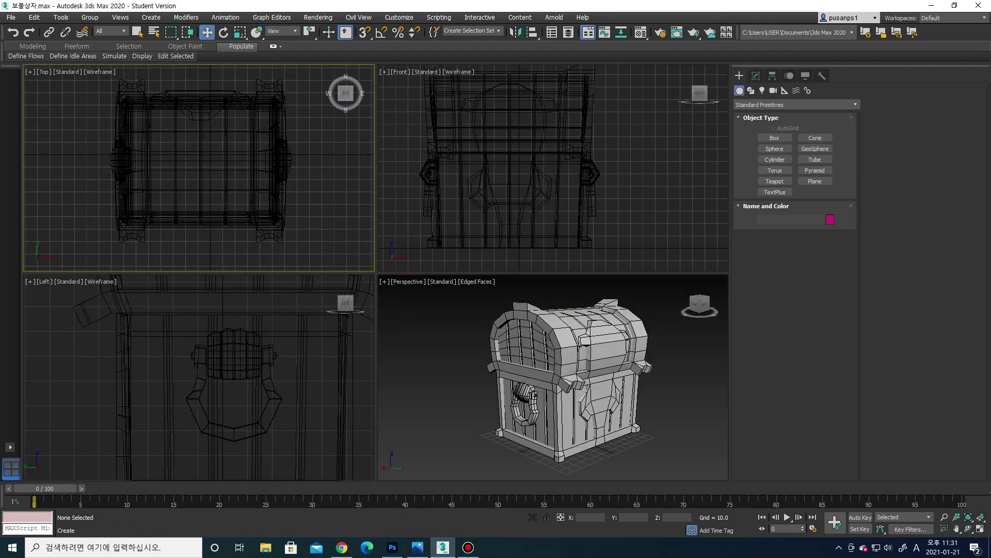
left_click(774, 138)
middle_click_drag(239, 155, 239, 206)
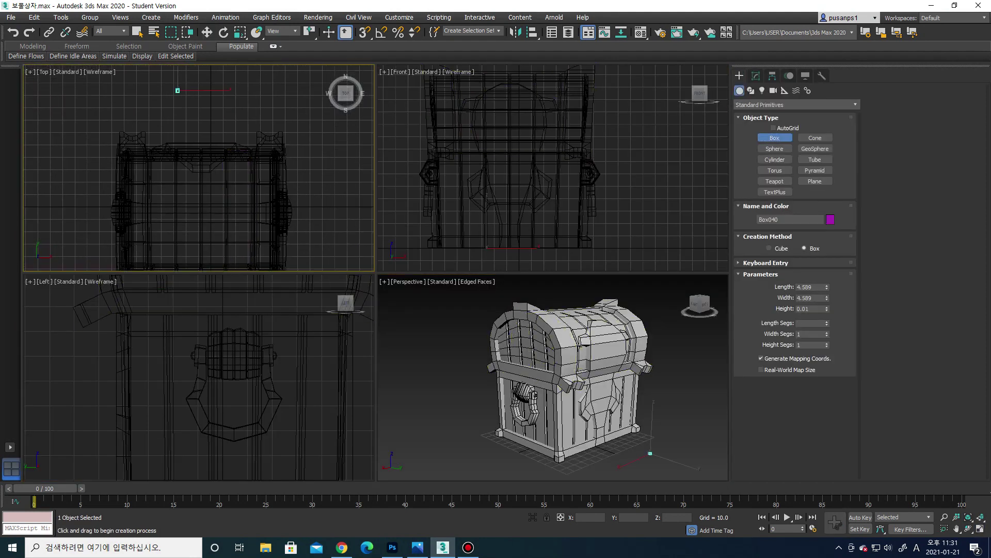
left_click_drag(176, 89, 222, 133)
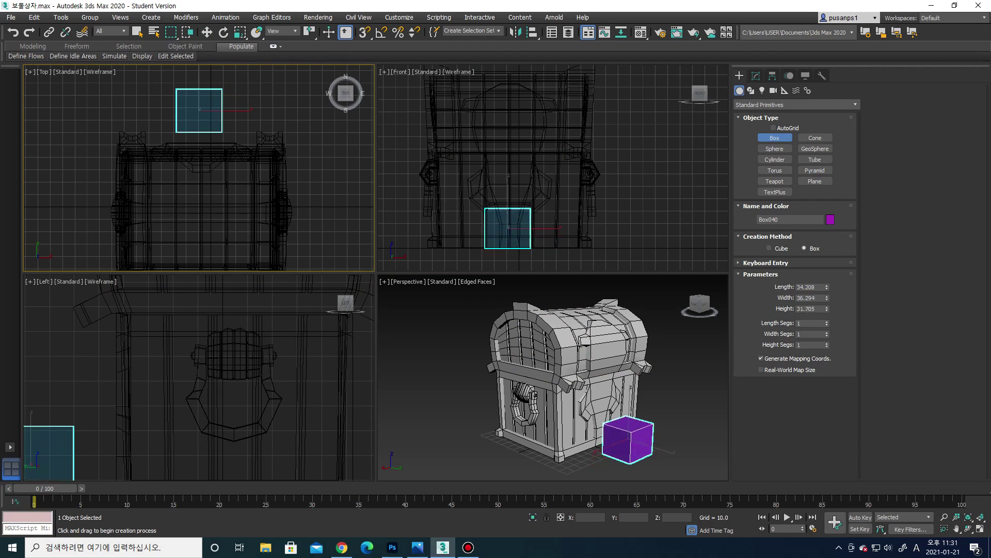
right_click(568, 387)
middle_click_drag(568, 387, 537, 356)
right_click(602, 455)
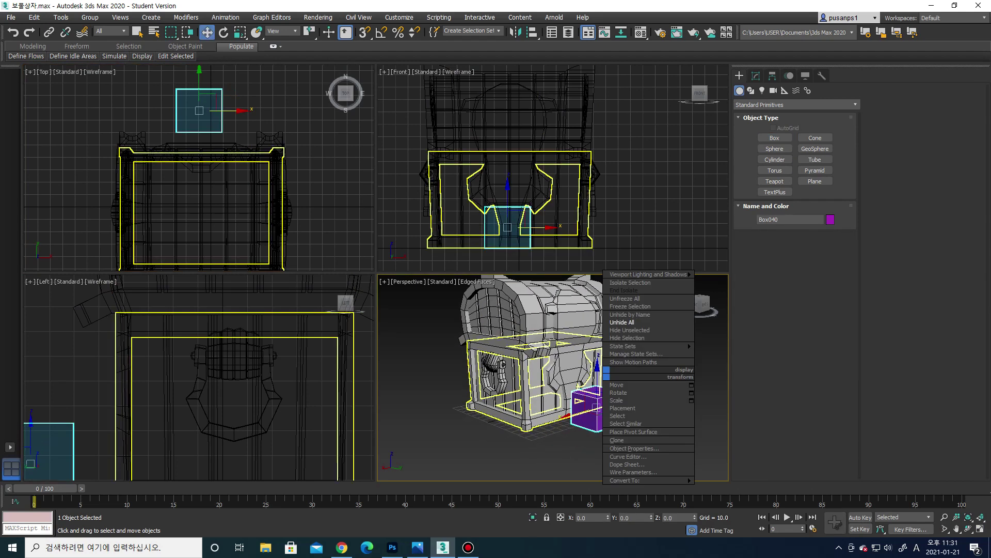
left_click(625, 462)
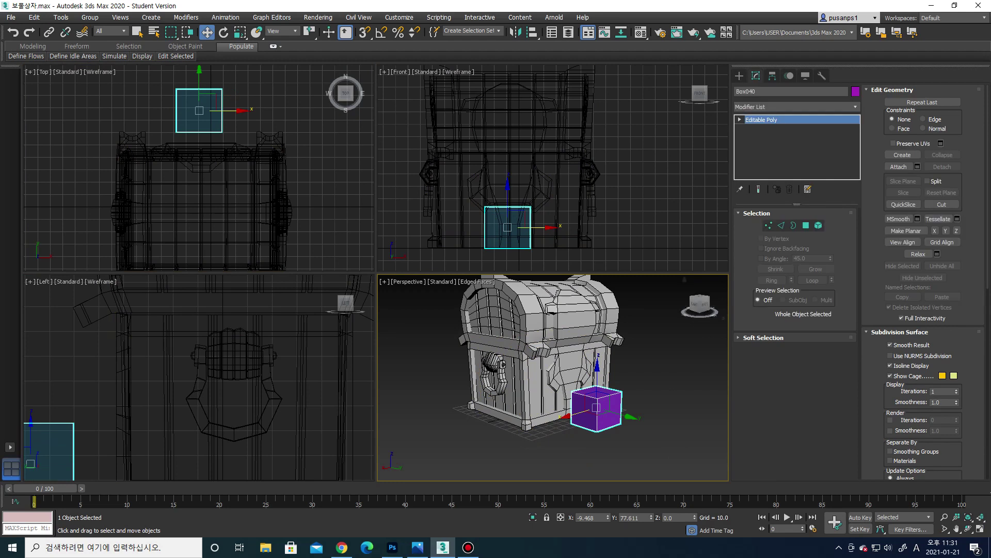
Round the box with a TurboSmooth modifier, then collapse it back to an Editable Poly
left_click(795, 106)
key("t")
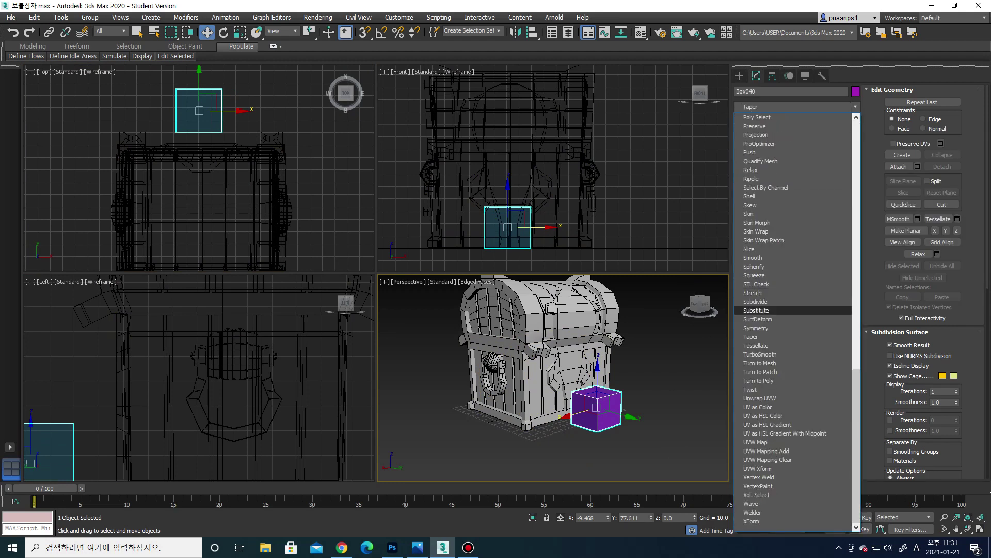
left_click(760, 354)
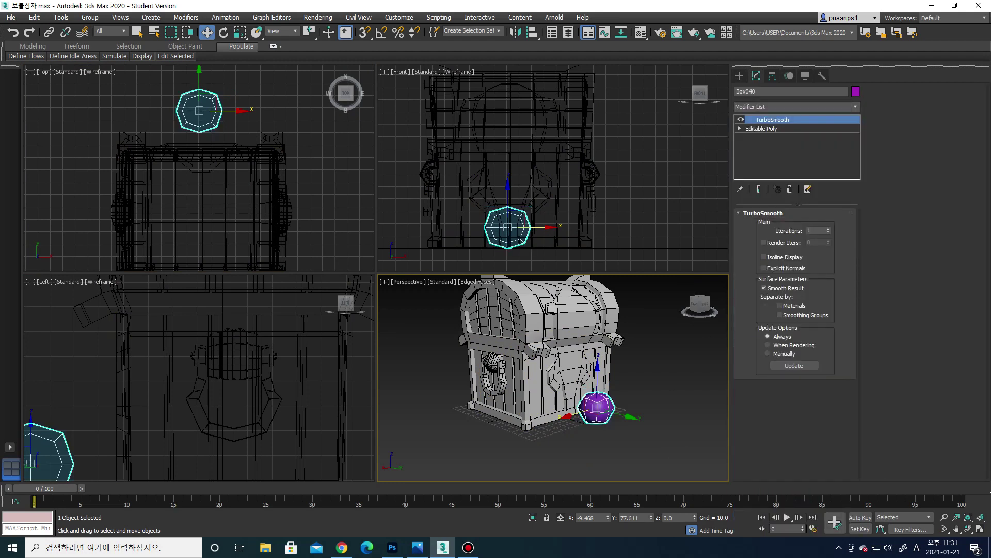
middle_click_drag(599, 371, 618, 366, "alt")
right_click(618, 366)
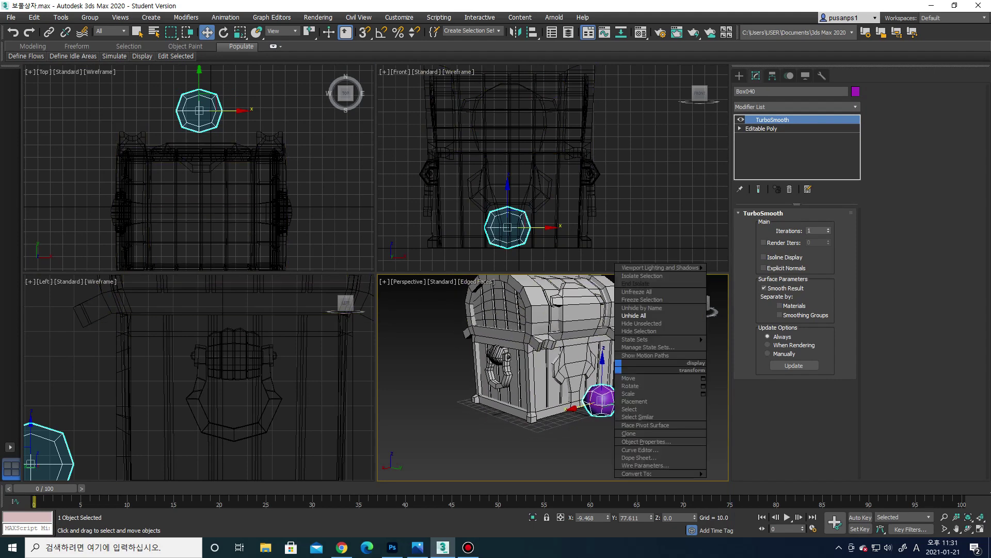
left_click(744, 481)
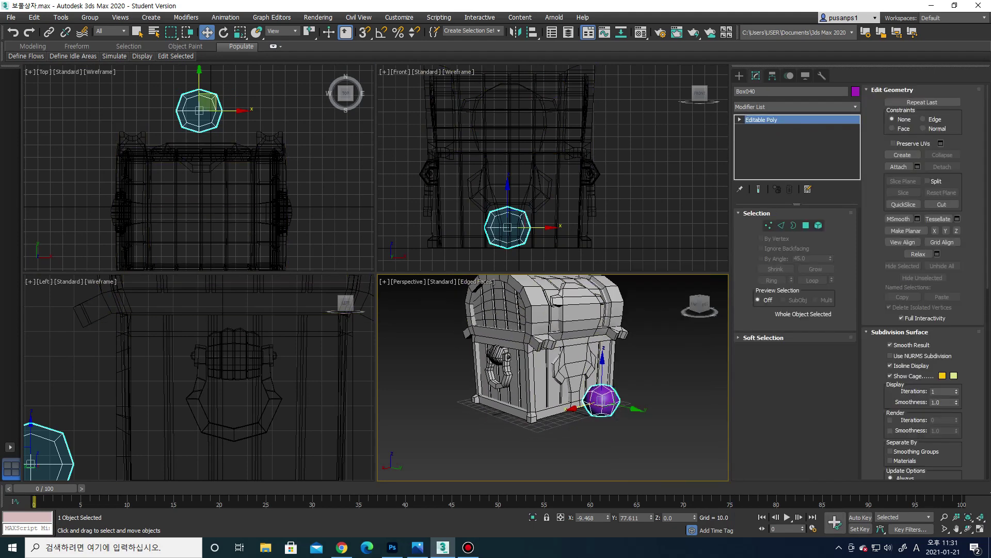
Select and then clear the ball's front polygons, and orbit to a frontal view of the ball
middle_click_drag(207, 155, 217, 168)
key("4")
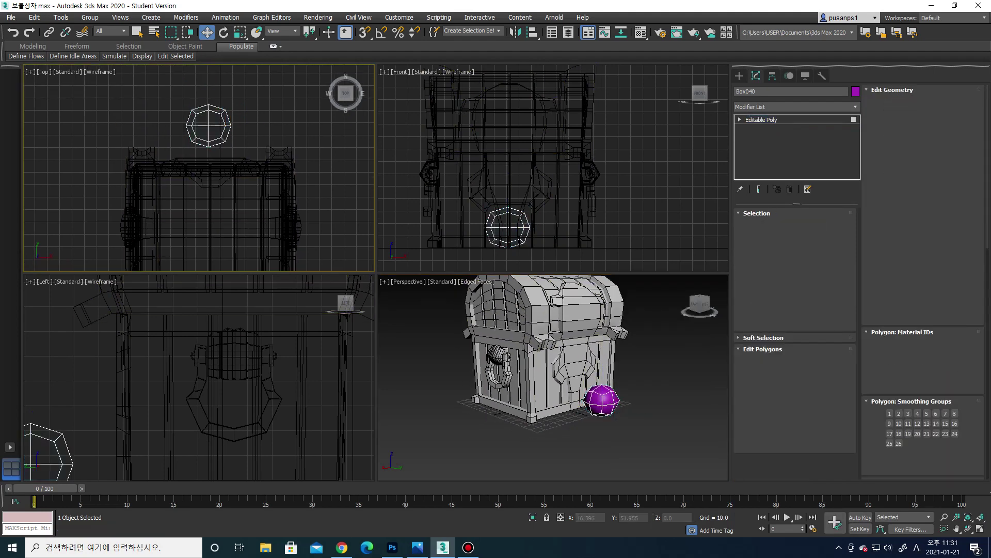
left_click_drag(175, 124, 242, 155)
key("ctrl+d")
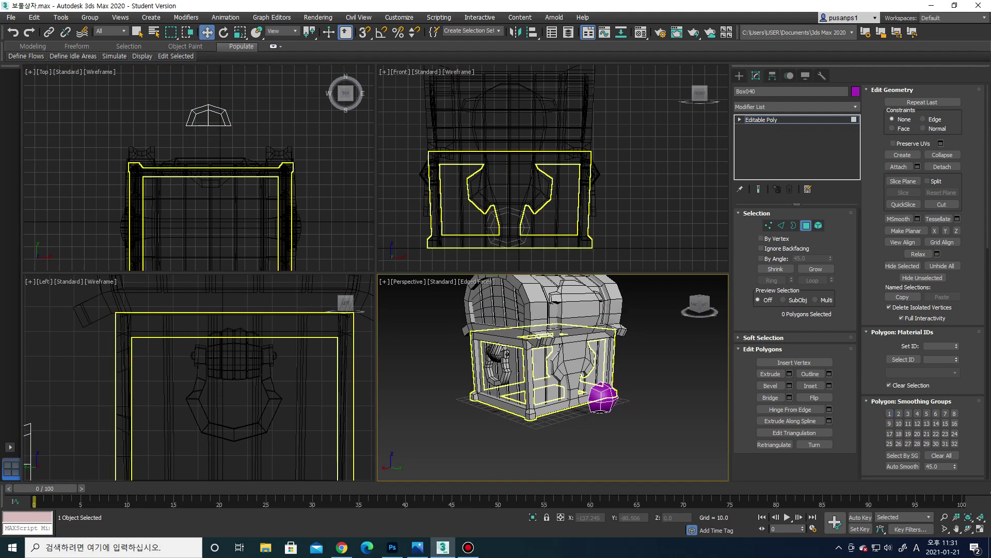
scroll(568, 392, "up", 3)
scroll(568, 392, "up", 3)
middle_click_drag(553, 393, 521, 397, "alt")
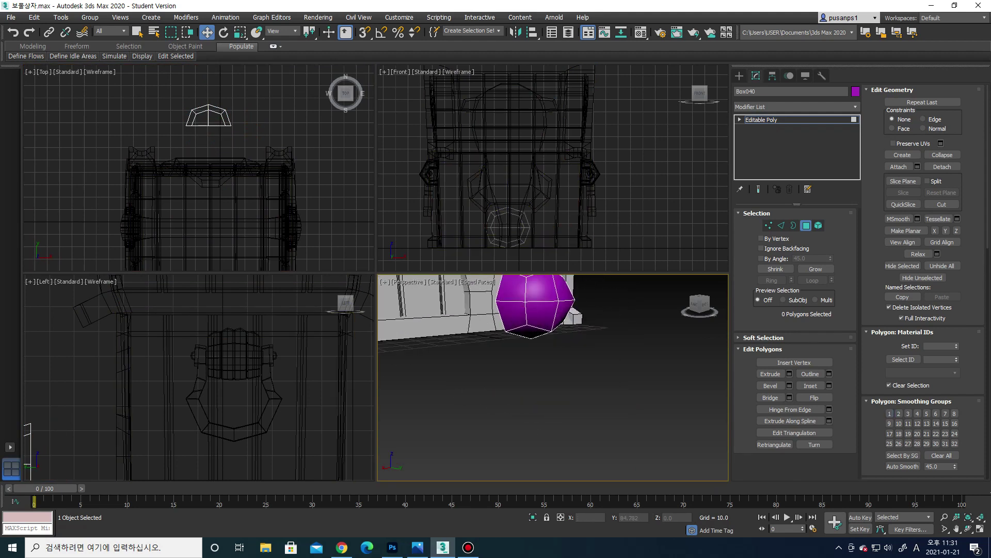
scroll(527, 320, "up", 2)
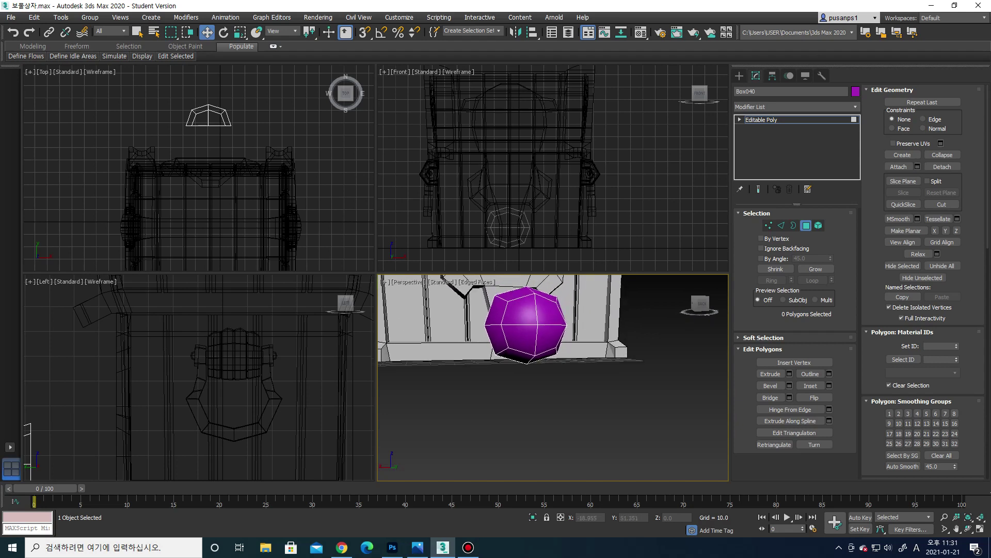
scroll(526, 320, "up", 2)
Select the ring and loop of edges around the ball's bottom in Edge mode
key("2")
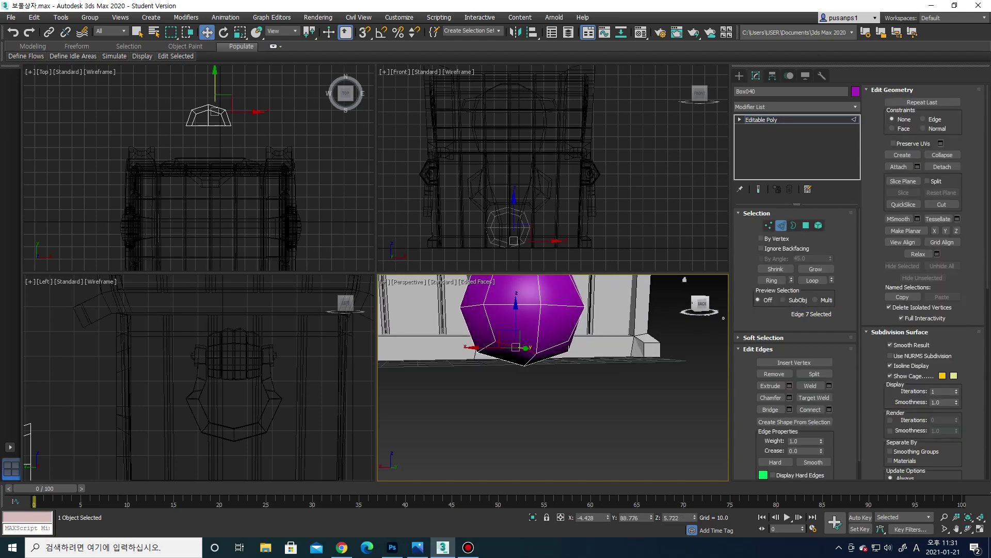
left_click(775, 268)
middle_click_drag(516, 330, 495, 362, "alt")
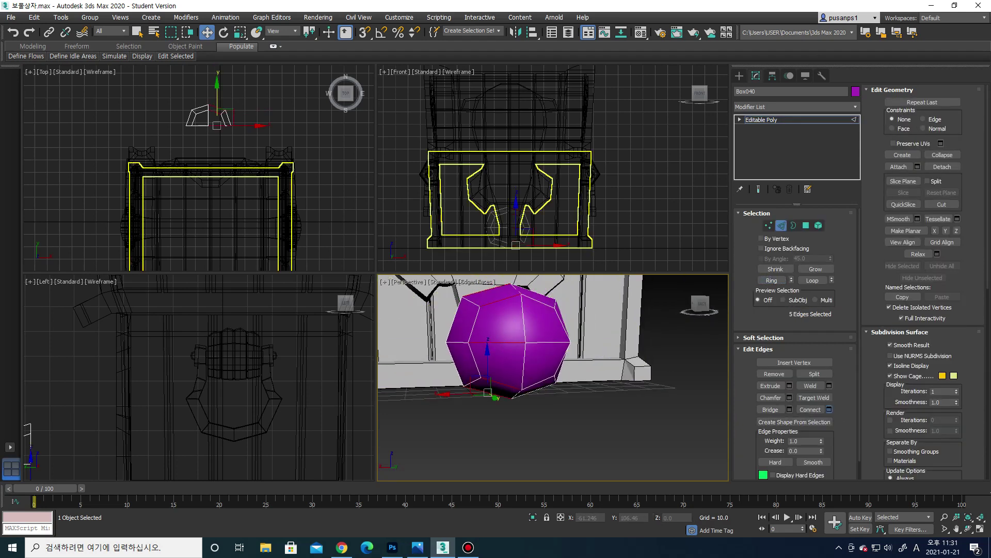
left_click(540, 381)
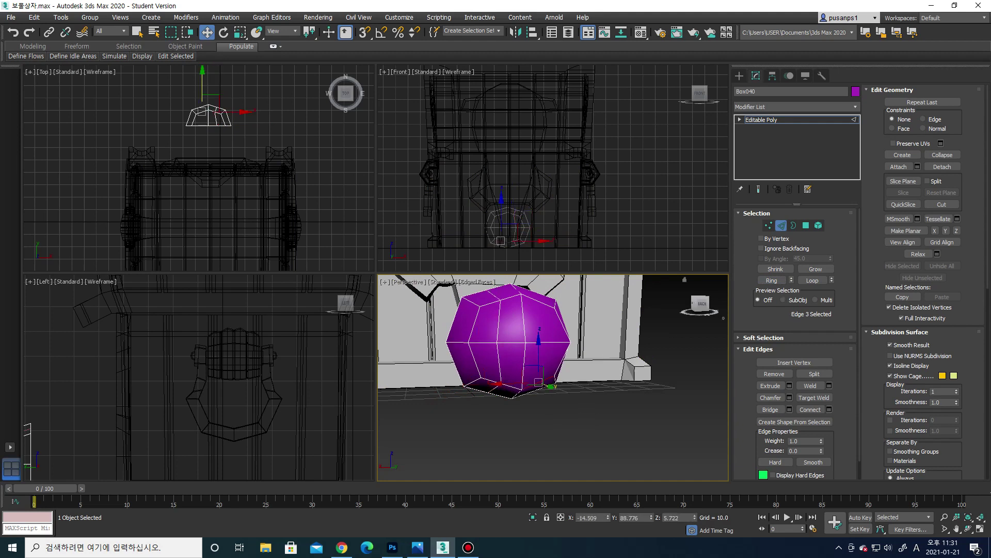
left_click(772, 280)
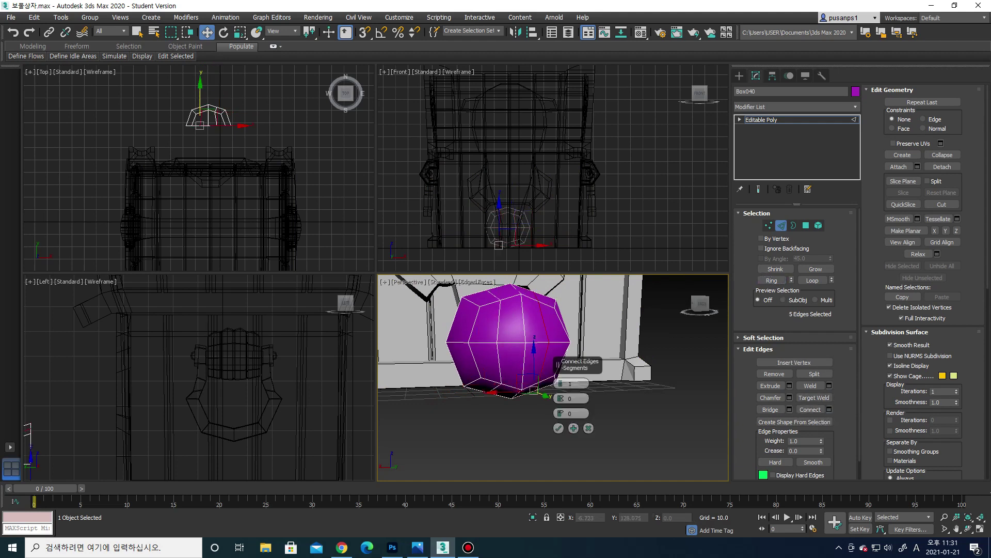
double_click(547, 342)
key("4")
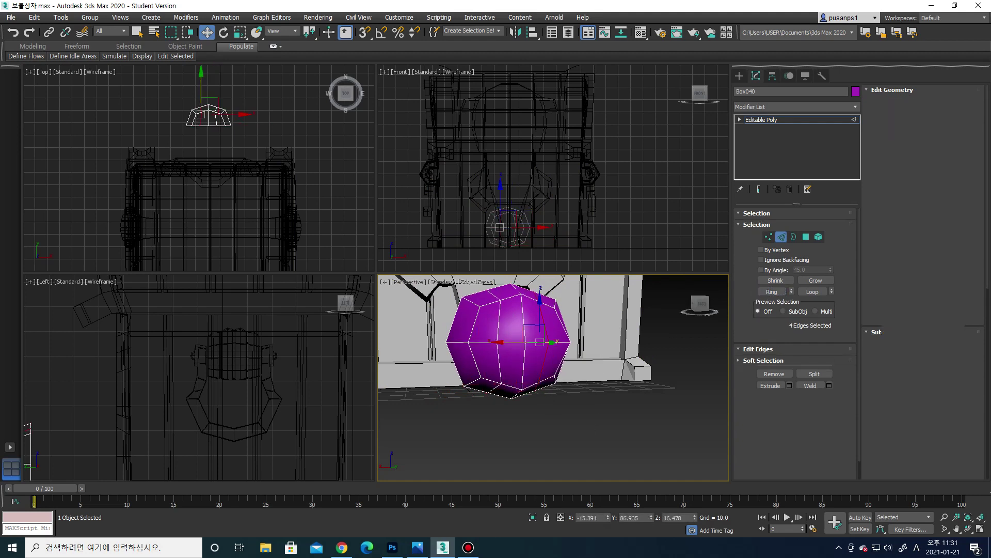
Extrude the two bottom faces down 10.0 into a stem and shift its end sideways
left_click_drag(515, 390, 553, 400)
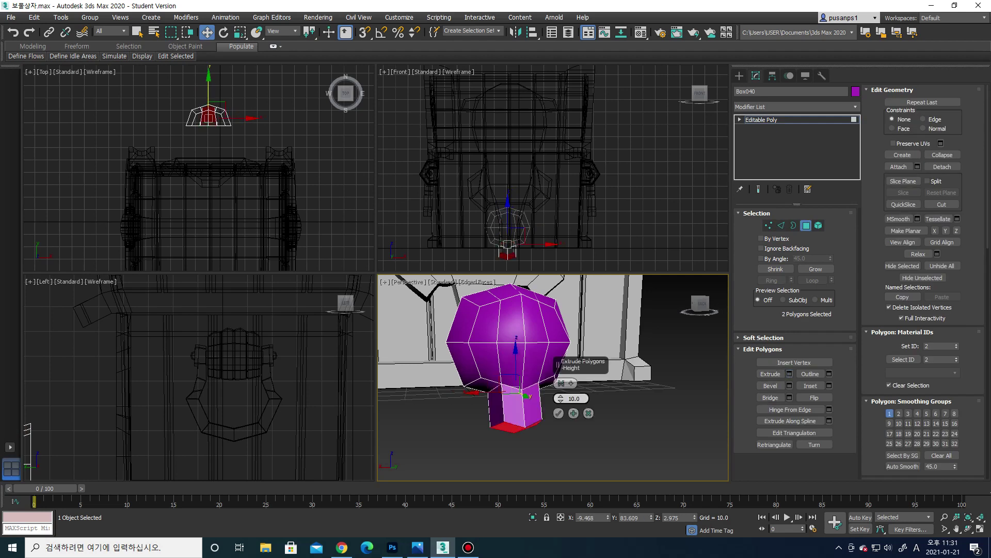
scroll(199, 377, "down", 3)
scroll(141, 407, "up", 3)
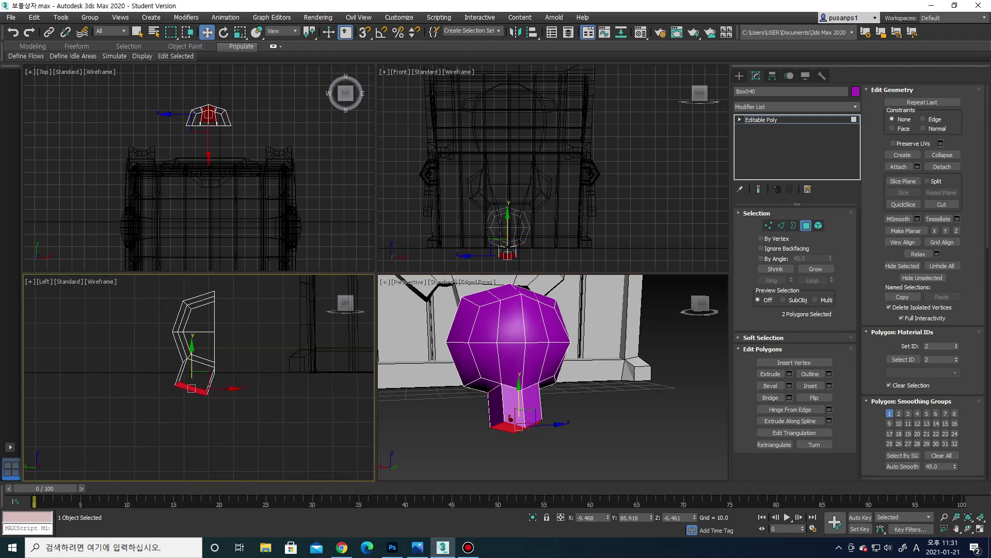
left_click_drag(204, 388, 213, 388)
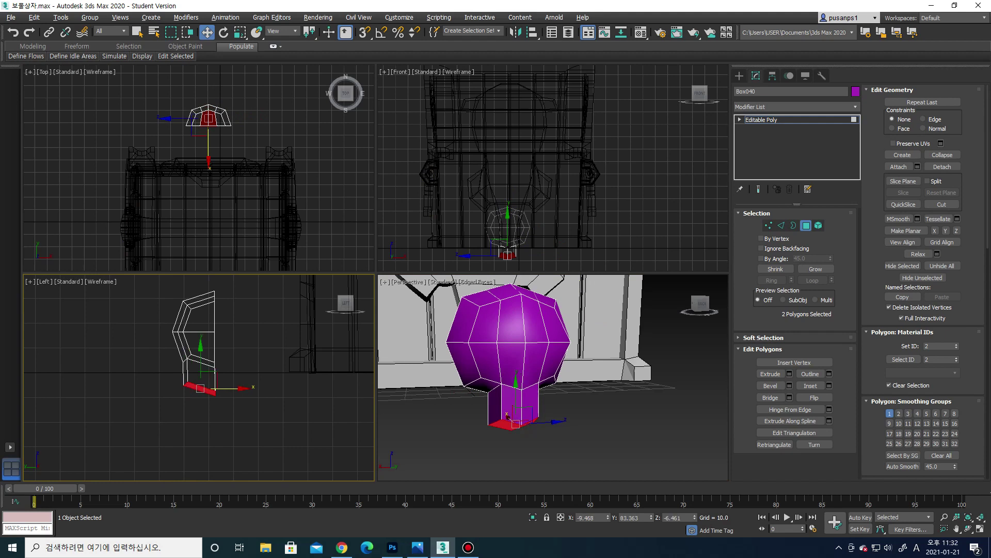
Clear the selection and orbit to a close, straight-on back view of the ball and stem
middle_click_drag(517, 393, 547, 382, "alt")
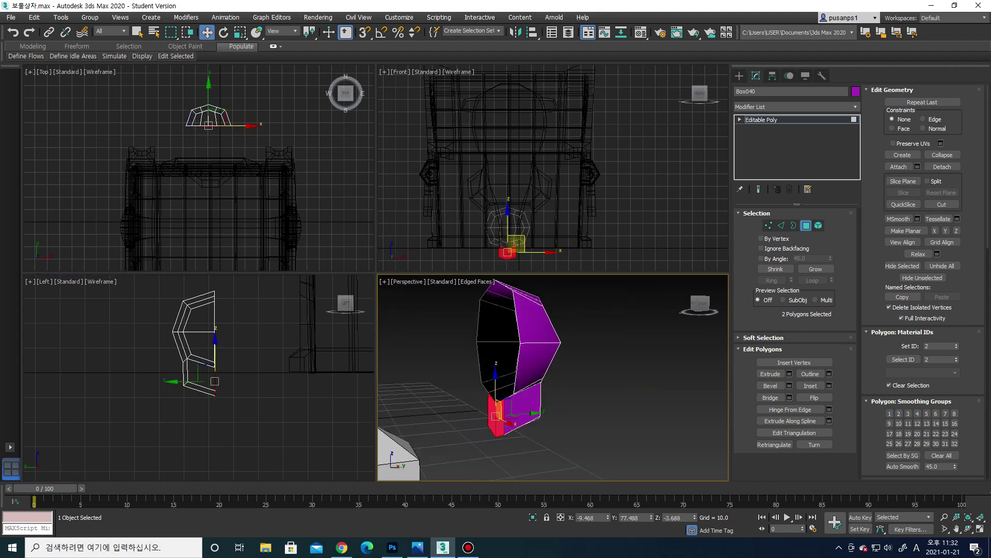
left_click(620, 444)
middle_click_drag(619, 444, 527, 362, "alt")
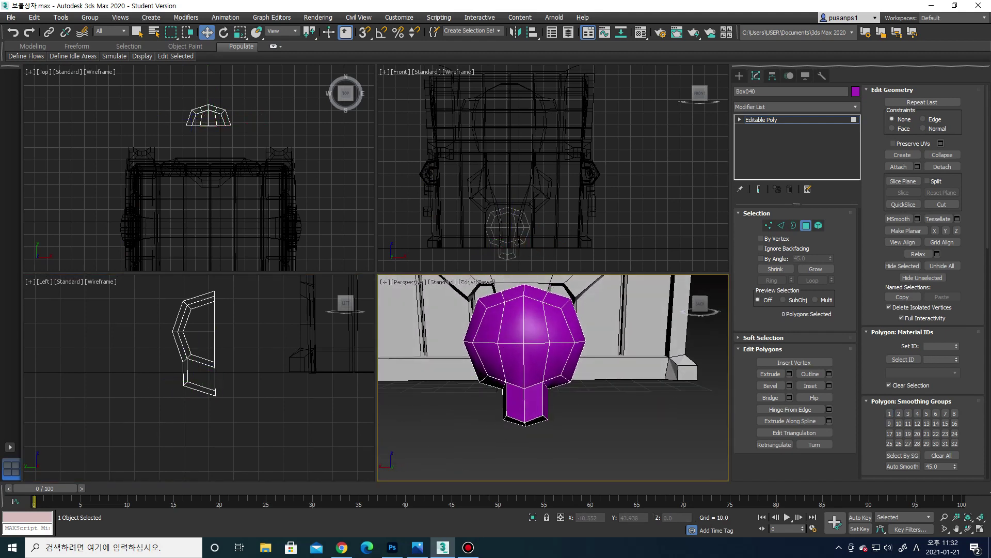
scroll(194, 344, "up", 1)
middle_click_drag(526, 361, 520, 361)
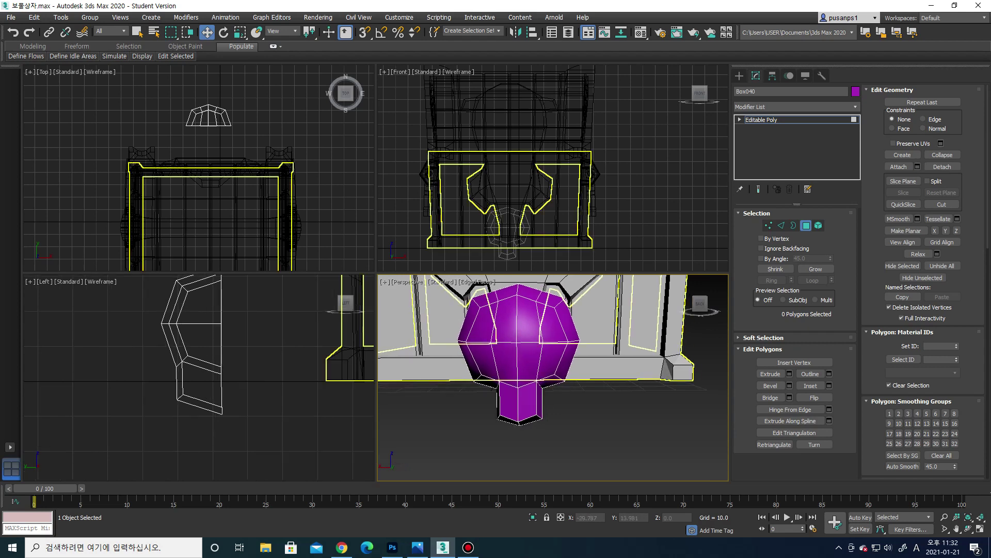
scroll(553, 375, "up", 2)
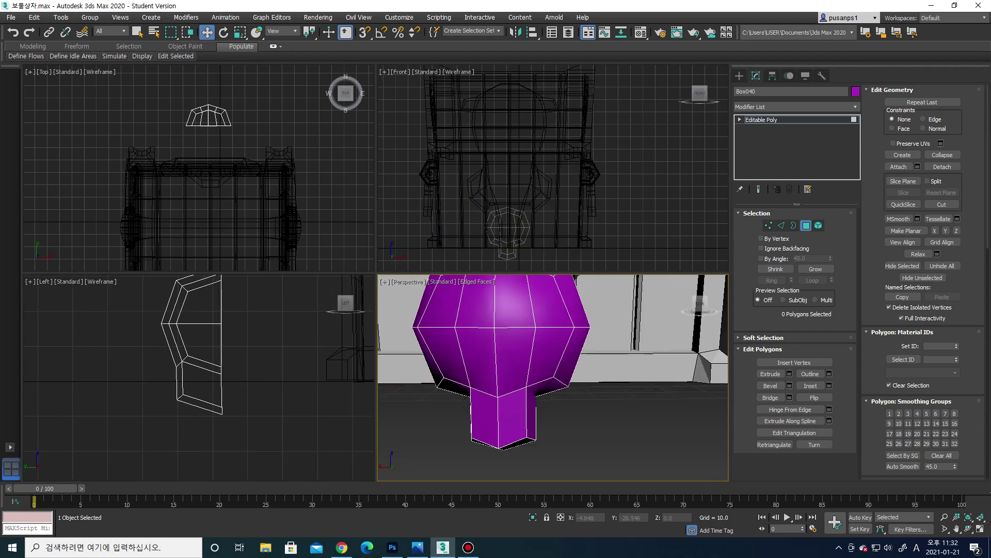
scroll(553, 375, "up", 1)
Add a new edge loop around the ball and scale it to 90% along X
key("2")
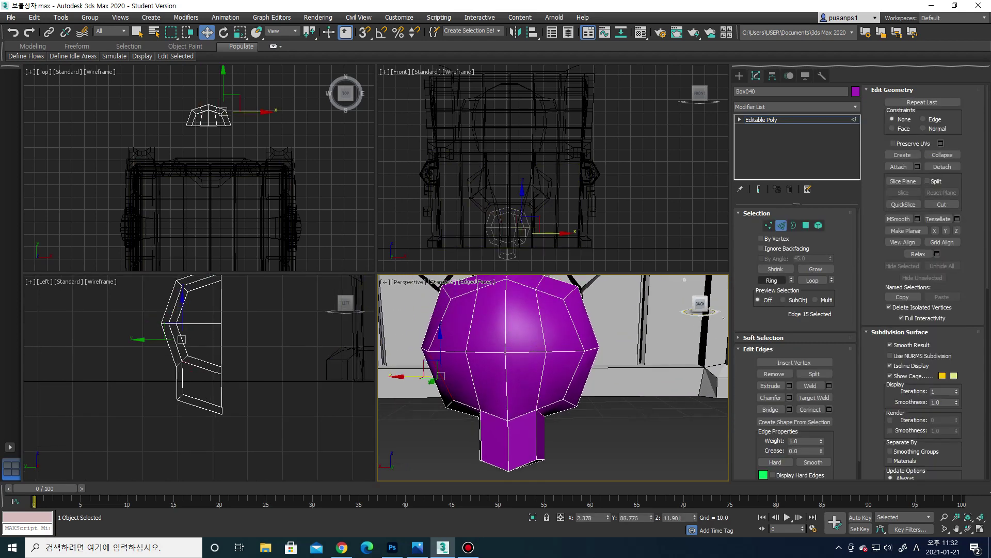
left_click(771, 280)
left_click(829, 409)
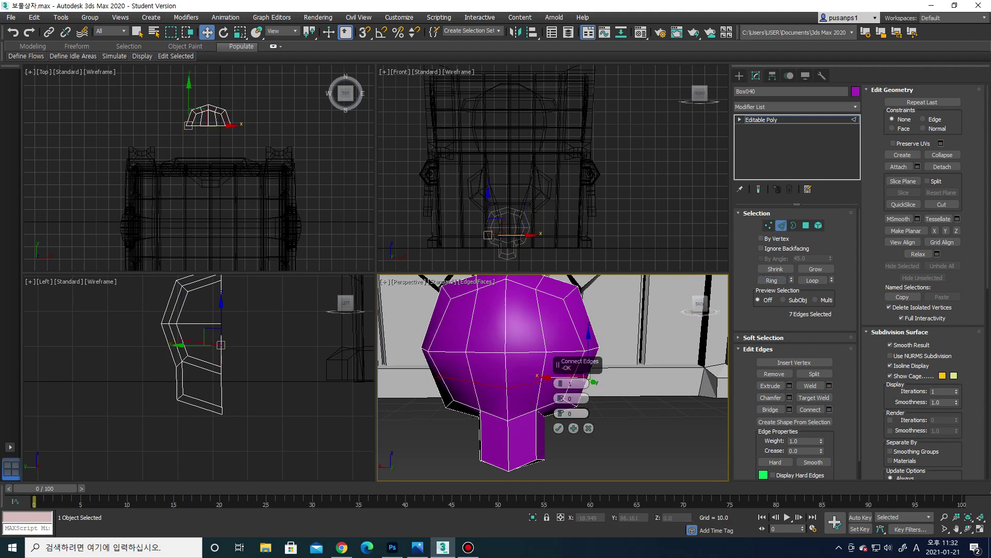
left_click(558, 428)
key("r")
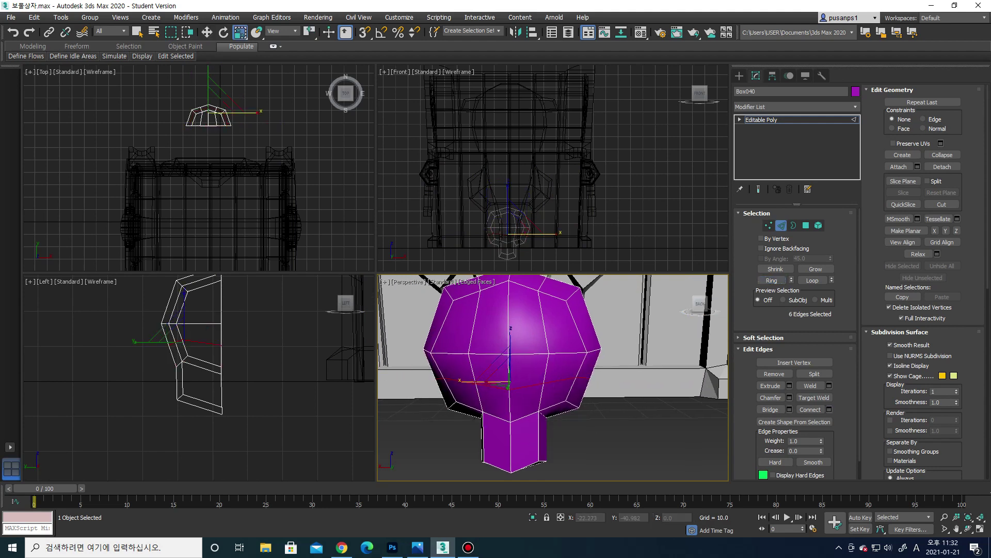
left_click_drag(481, 381, 467, 385)
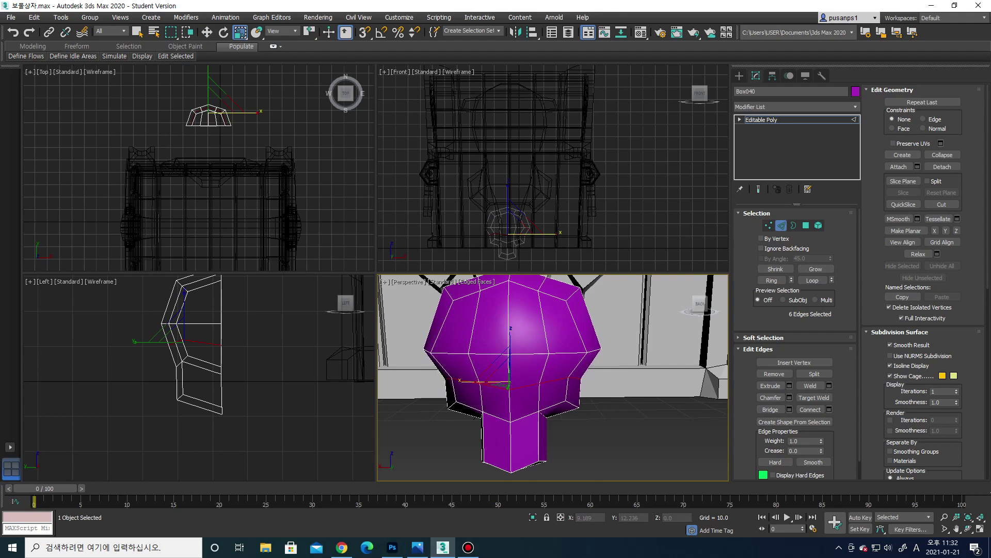
scroll(492, 400, "up", 2)
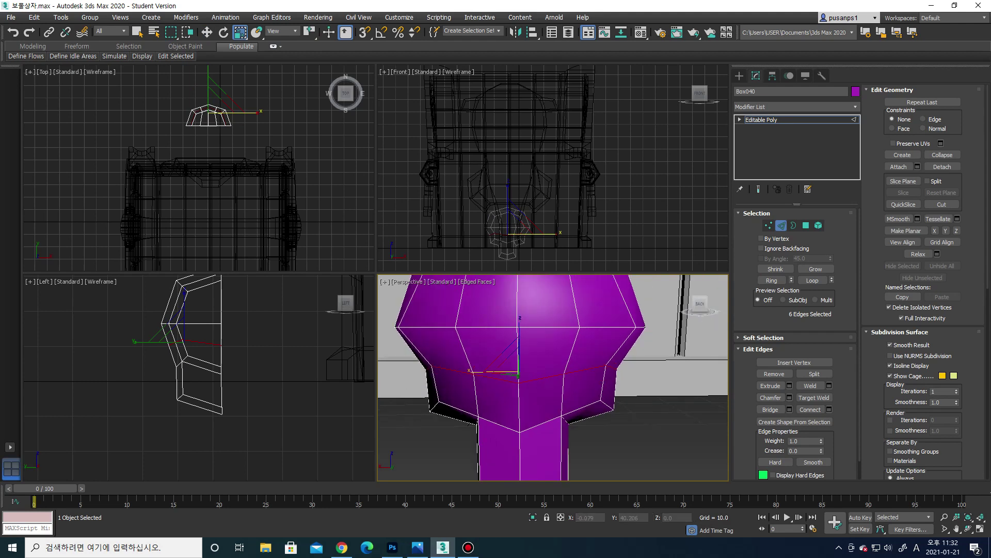
Select a full edge loop on the skull head and orbit in closer
left_click(454, 408)
scroll(455, 408, "down", 4)
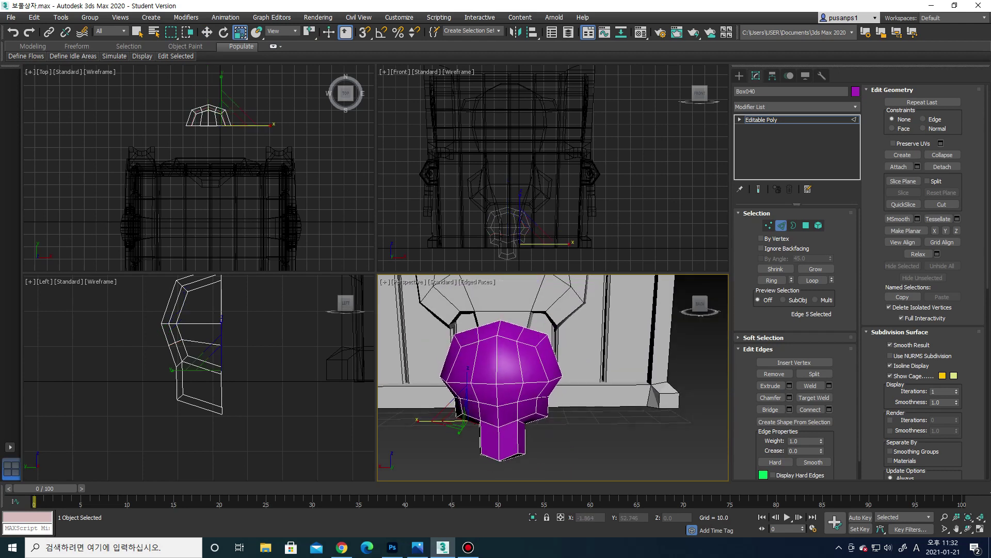
key("alt+l")
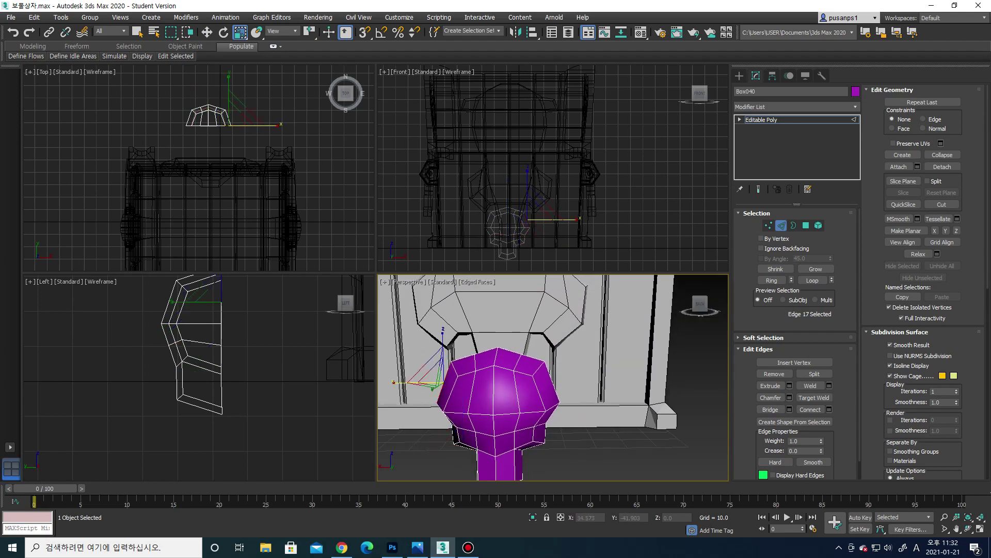
scroll(496, 403, "up", 2)
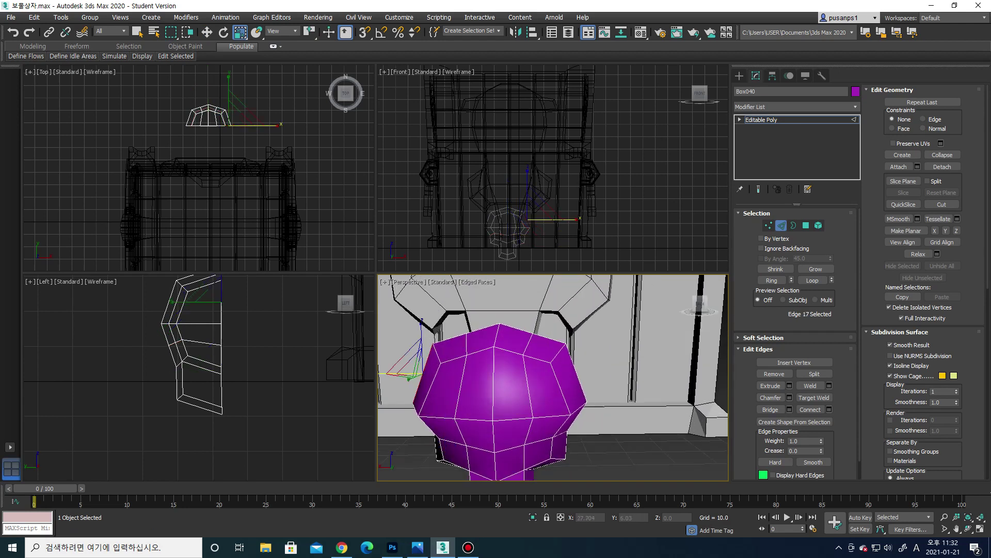
scroll(517, 388, "down", 2)
middle_click_drag(517, 387, 496, 387, "alt")
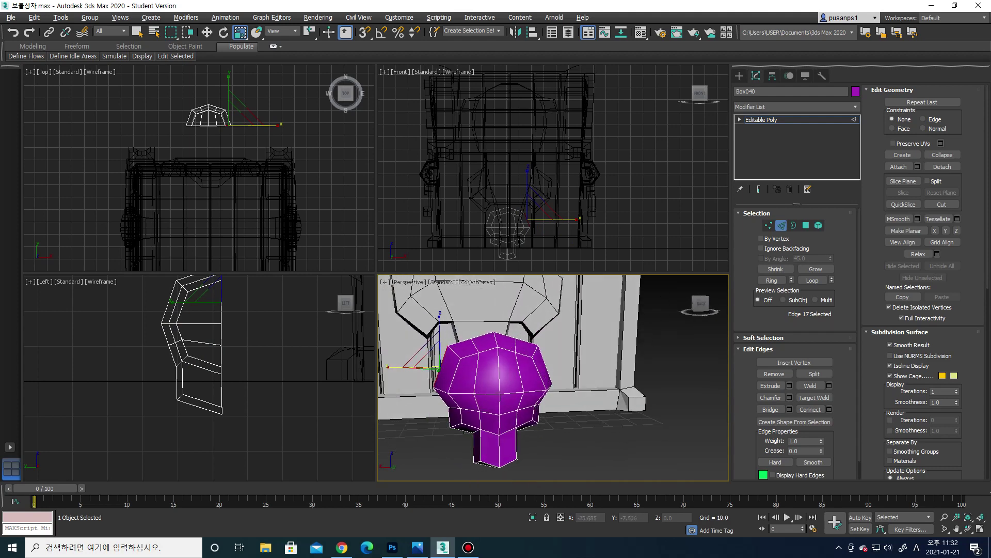
scroll(511, 181, "up", 1)
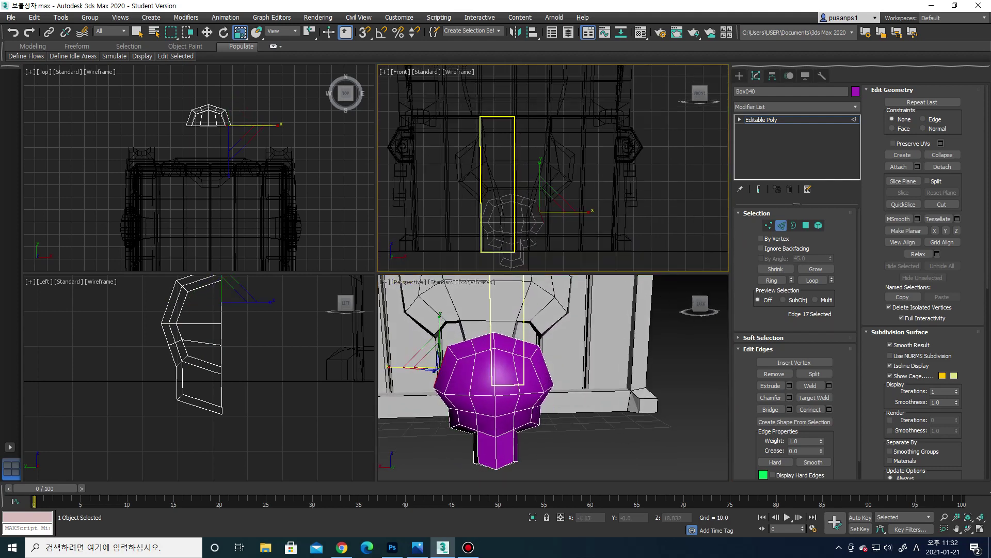
scroll(526, 206, "up", 1)
scroll(527, 206, "up", 1)
Lower the skull's 14 lower vertices slightly, then select one vertex on the lower bulb
key("1")
left_click_drag(488, 215, 587, 237)
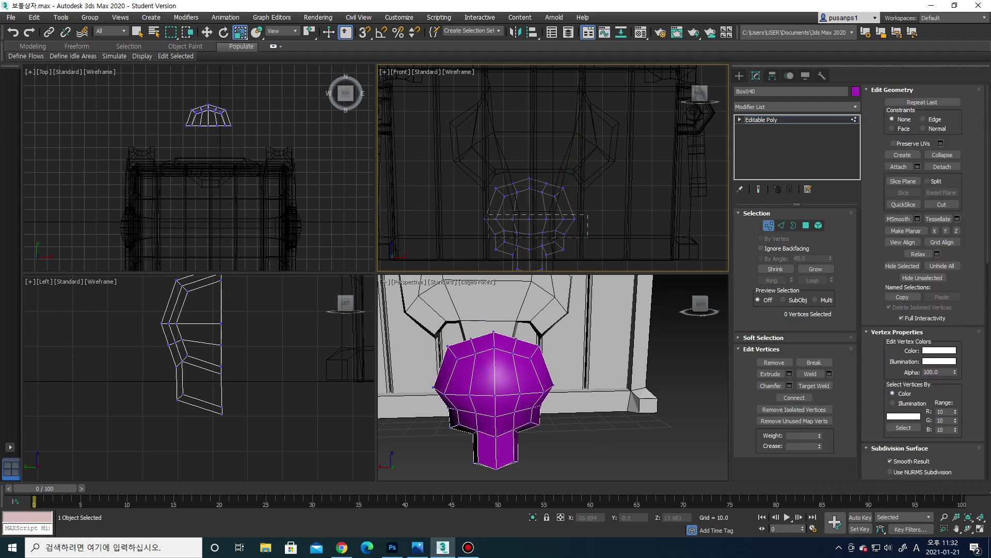
scroll(529, 222, "up", 1)
key("w")
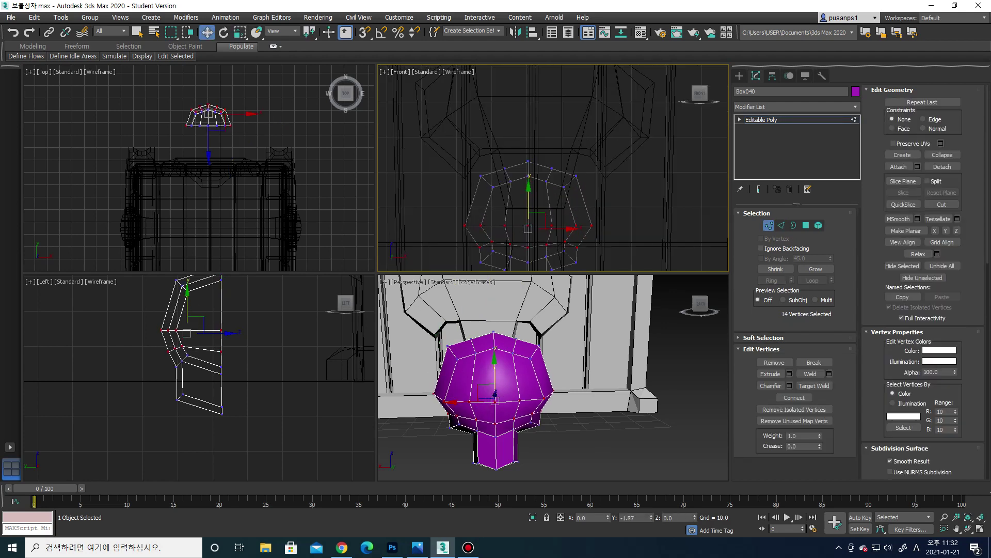
left_click_drag(528, 229, 528, 235)
scroll(496, 382, "up", 2)
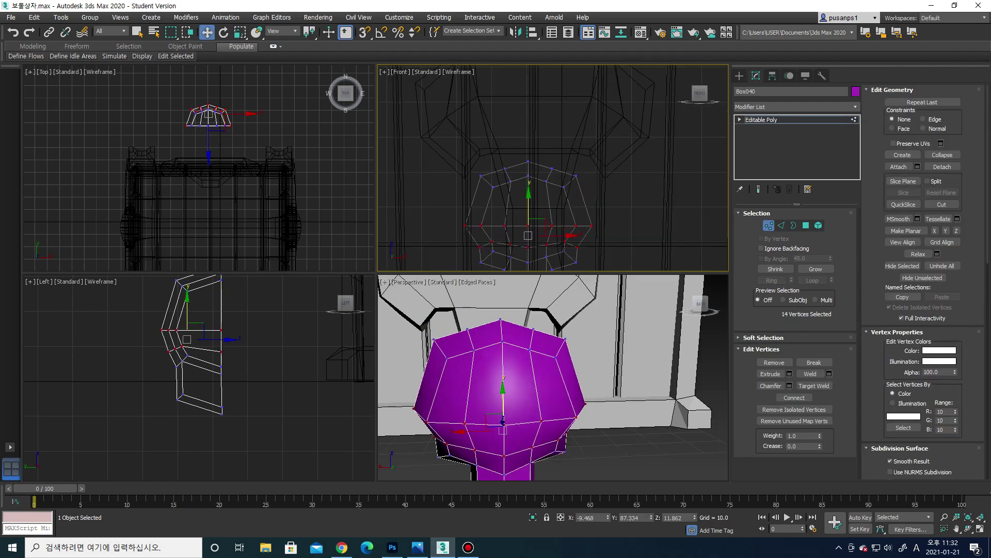
left_click(511, 393)
Raise the lower-bulb vertex, then inset four right-side faces by about 2.2
left_click_drag(511, 394, 511, 392)
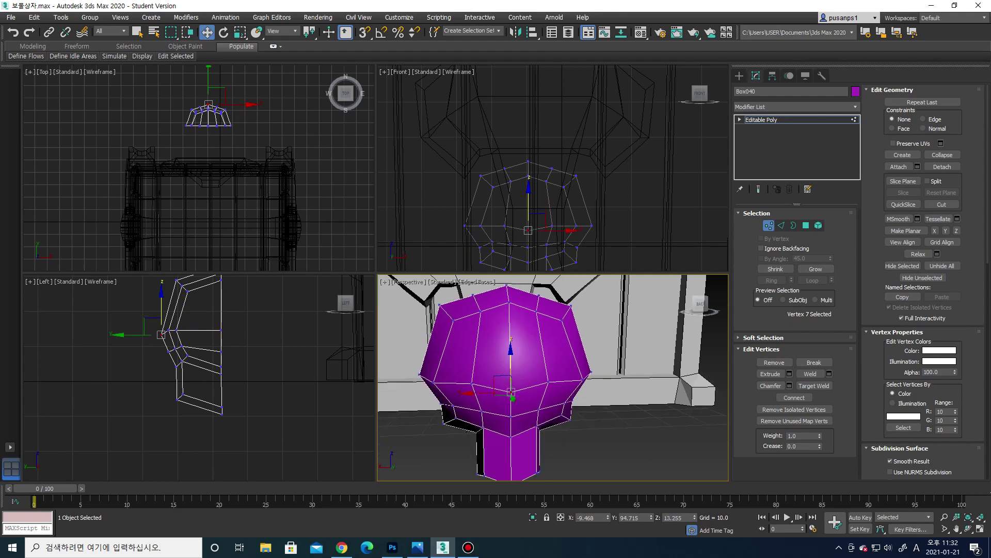
key("4")
left_click(527, 400)
left_click(563, 390, "ctrl")
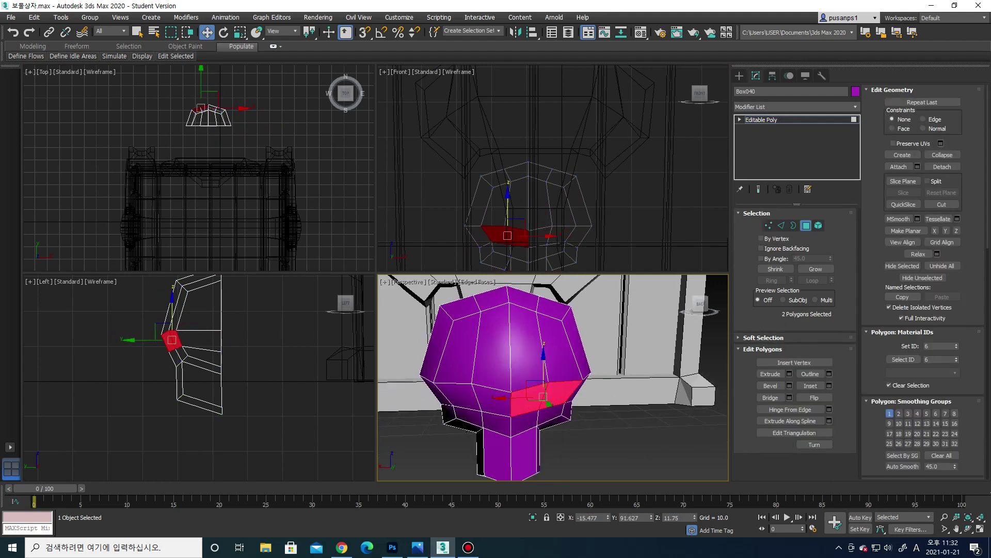
left_click(524, 424, "ctrl")
left_click(552, 413, "ctrl")
left_click(494, 423, "ctrl")
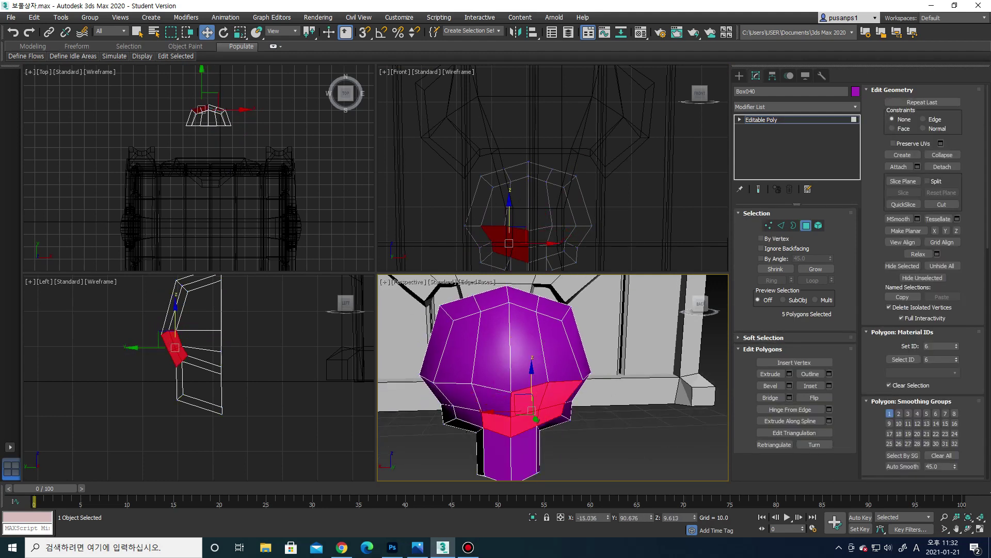
left_click(494, 423, "alt")
left_click(829, 386)
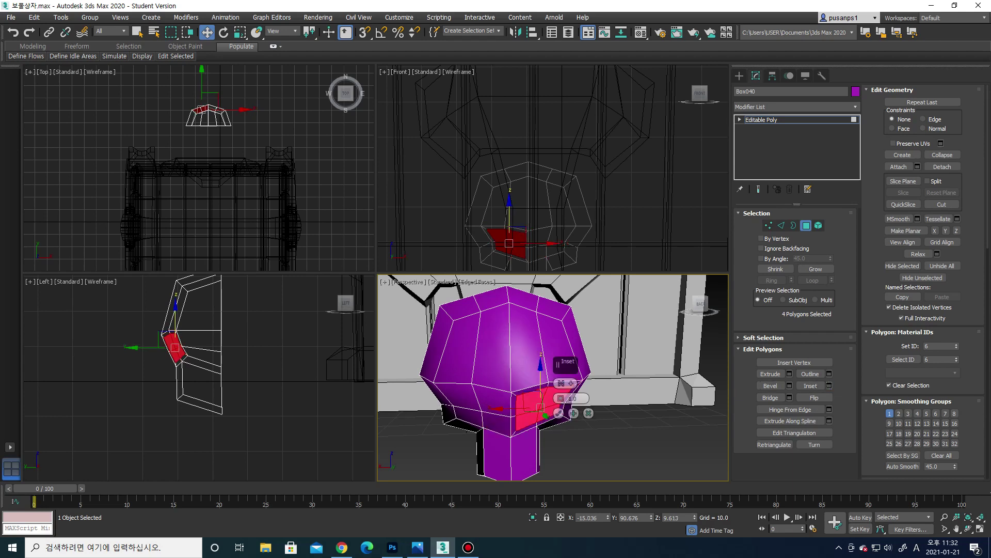
left_click_drag(560, 398, 561, 386)
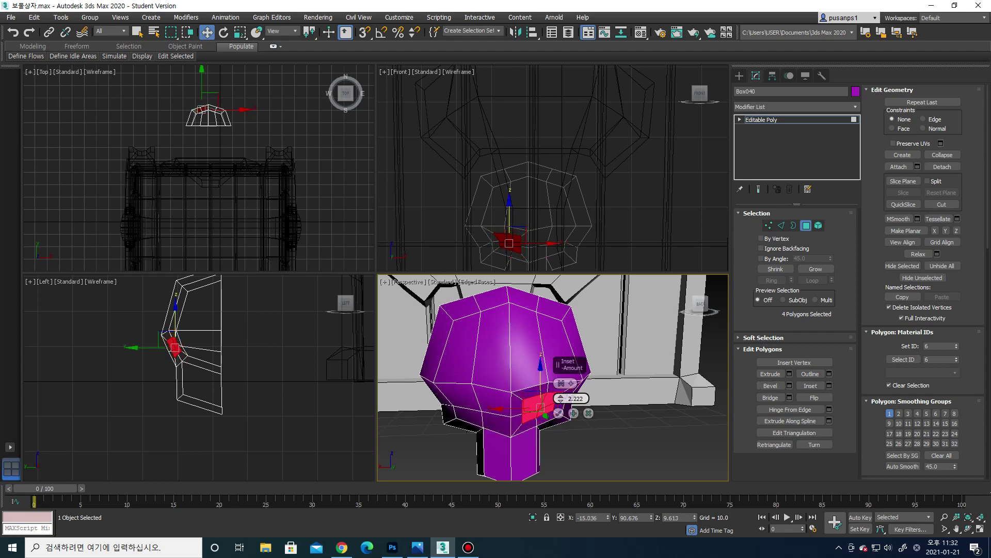
left_click(558, 413)
Inset four left-side faces by about 1.98 and select both eye patches together
left_click(491, 397)
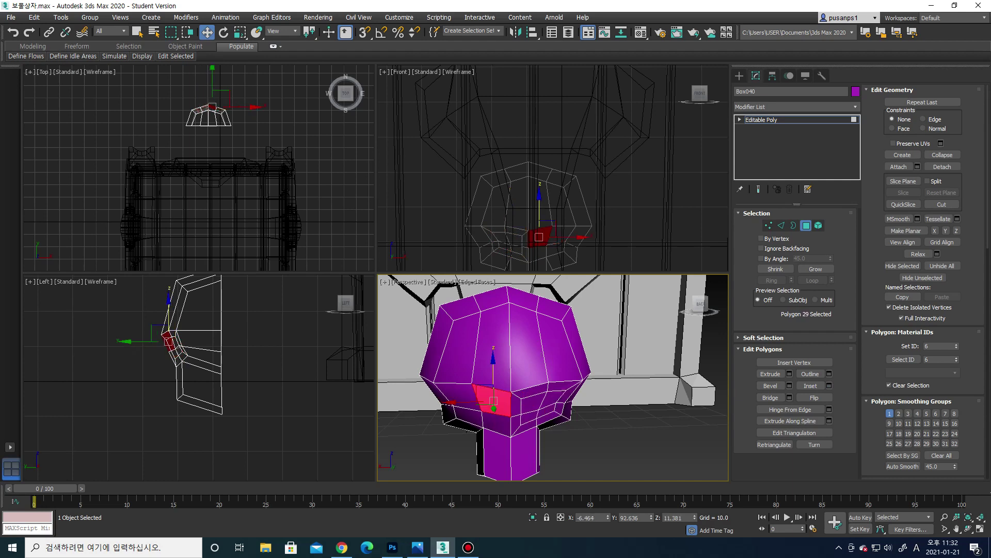
left_click(496, 423, "ctrl")
left_click(465, 415, "ctrl")
left_click(455, 393, "ctrl")
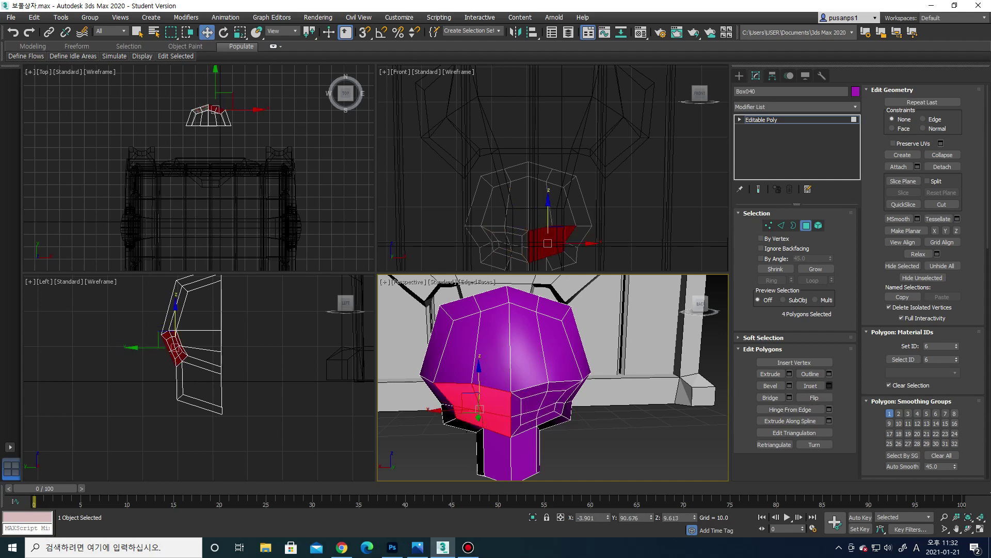
left_click(828, 386)
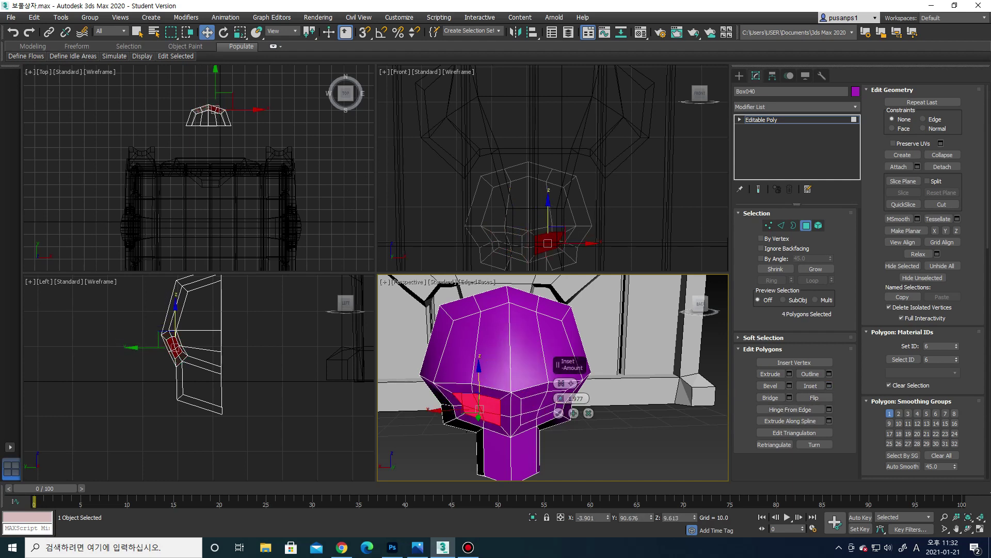
left_click(558, 412)
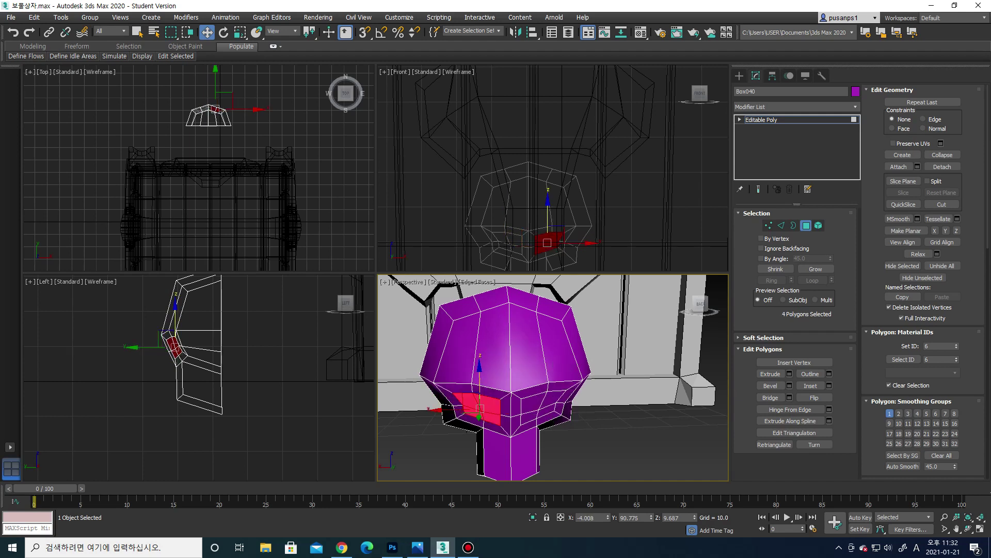
left_click(545, 411, "ctrl")
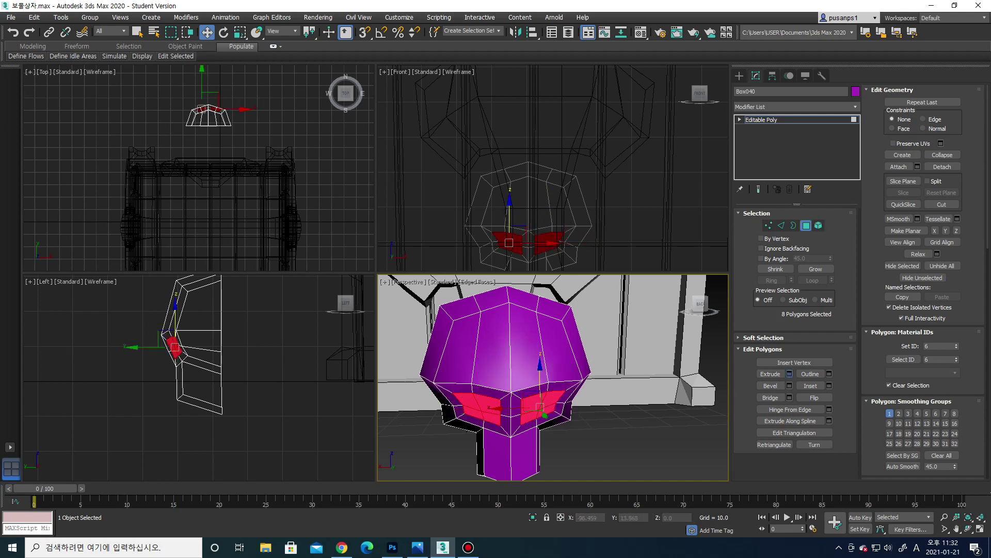
Extrude the eight eye faces inward by -1.241 to sink the sockets
key("shift+e")
middle_click_drag(542, 403, 563, 398, "alt")
left_click_drag(561, 398, 561, 402)
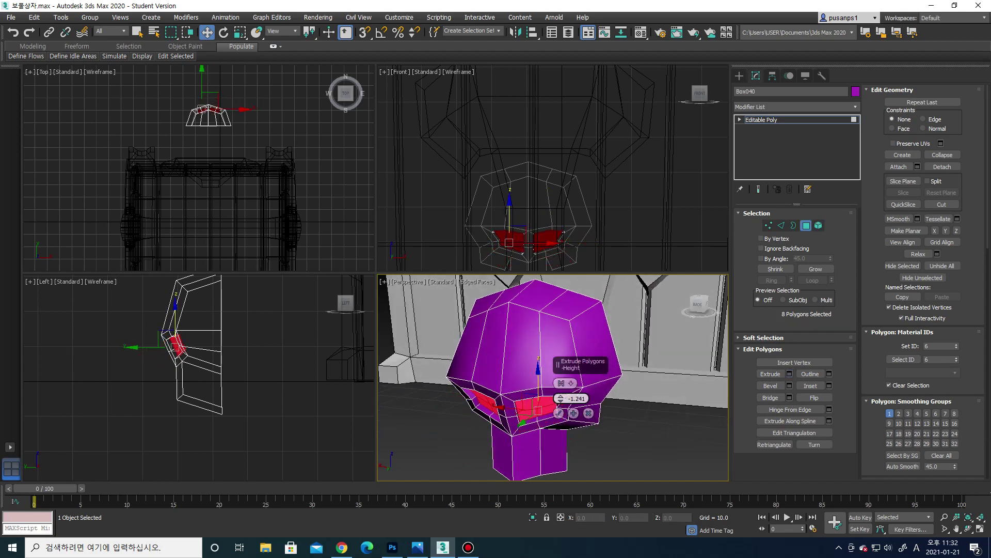
left_click(559, 412)
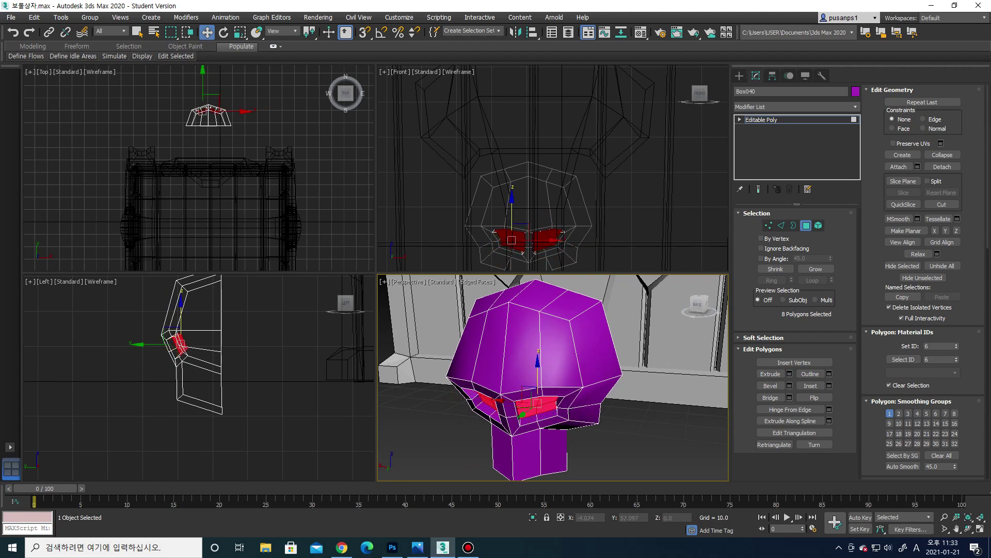
middle_click_drag(537, 403, 547, 392, "alt")
scroll(524, 408, "up", 3)
Shrink one socket's inner faces with an Outline of -2.466
left_click(524, 413)
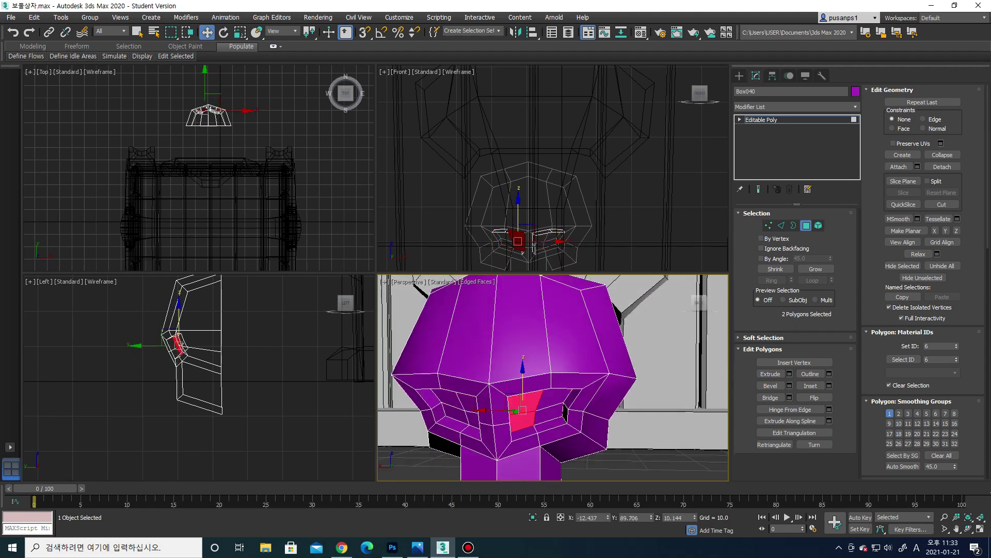
left_click(550, 400, "ctrl")
left_click(829, 373)
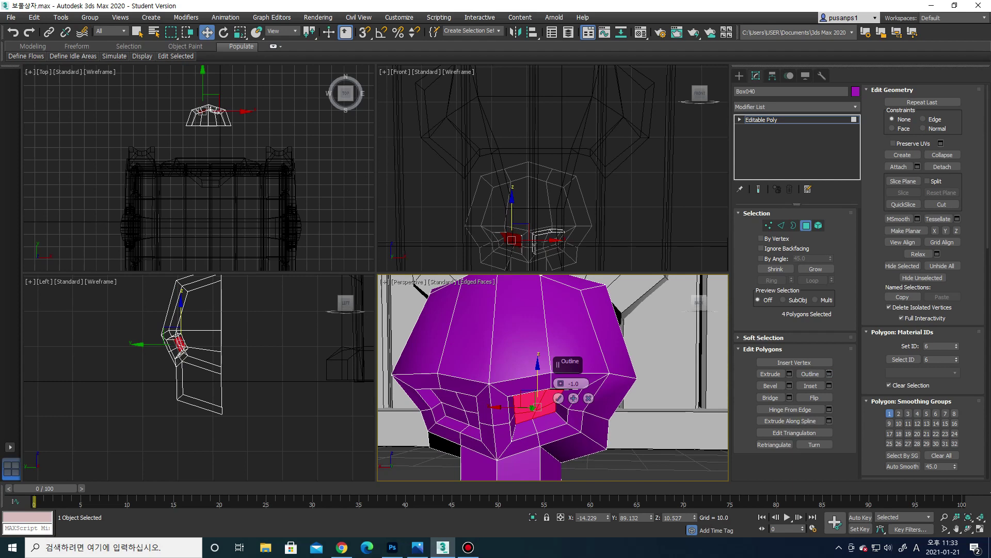
mouse_move(560, 383)
left_mouse_down()
mouse_move(561, 395)
mouse_move(561, 378)
left_mouse_up()
left_click(558, 398)
Shrink the other socket's four inner faces with an Outline of -1.489
middle_click_drag(552, 361, 511, 361, "alt")
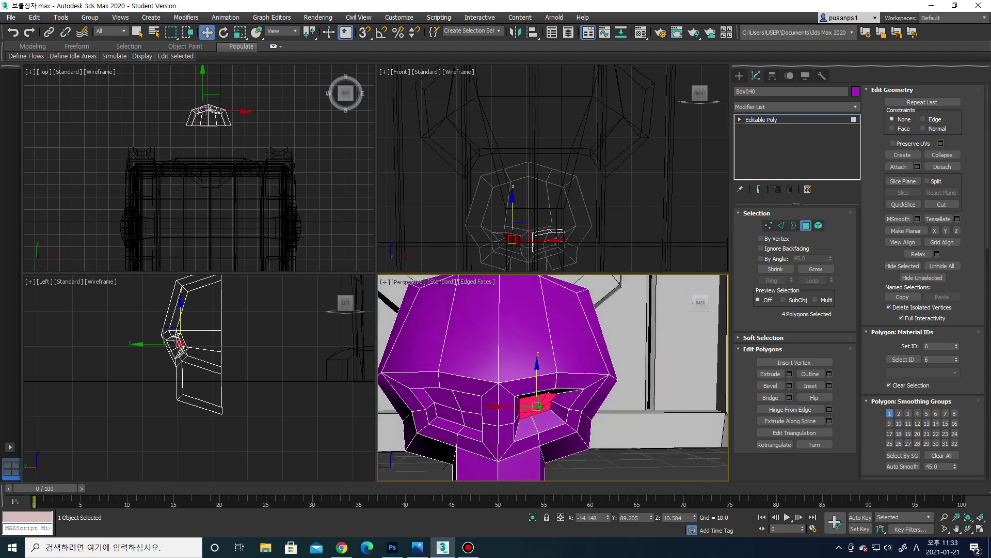
left_click(454, 398)
left_click(444, 408, "ctrl")
left_click(473, 419, "ctrl")
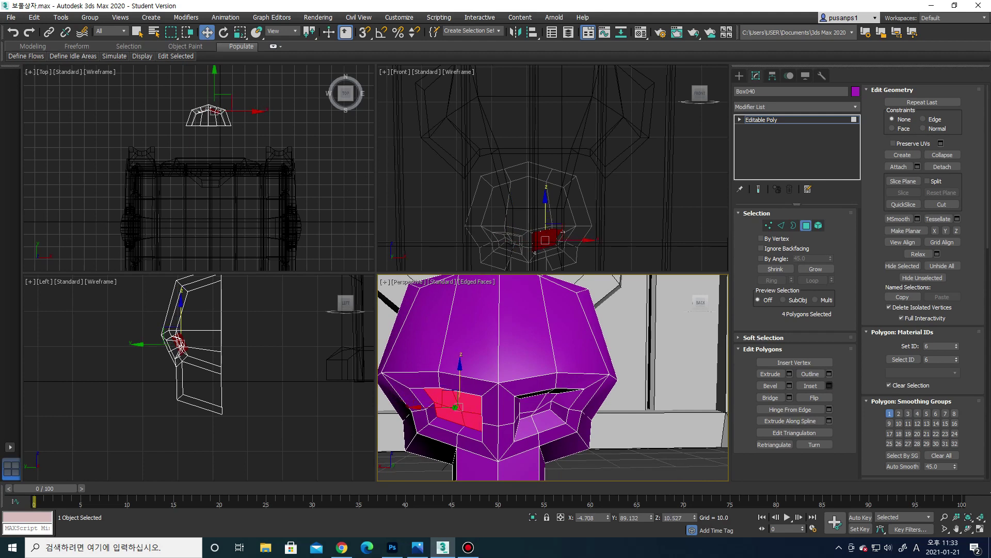
left_click(829, 386)
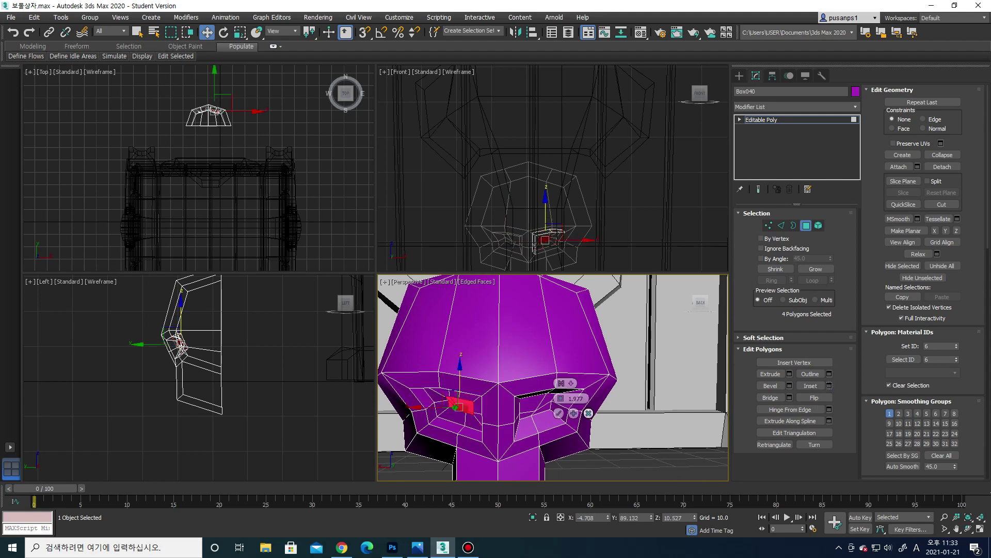
left_click(588, 413)
left_click(829, 374)
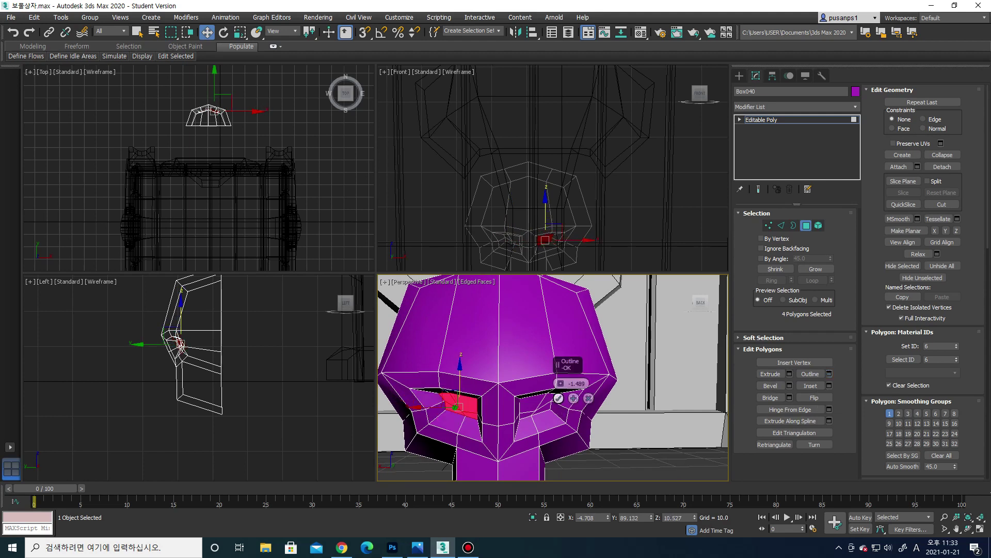
left_click(558, 397)
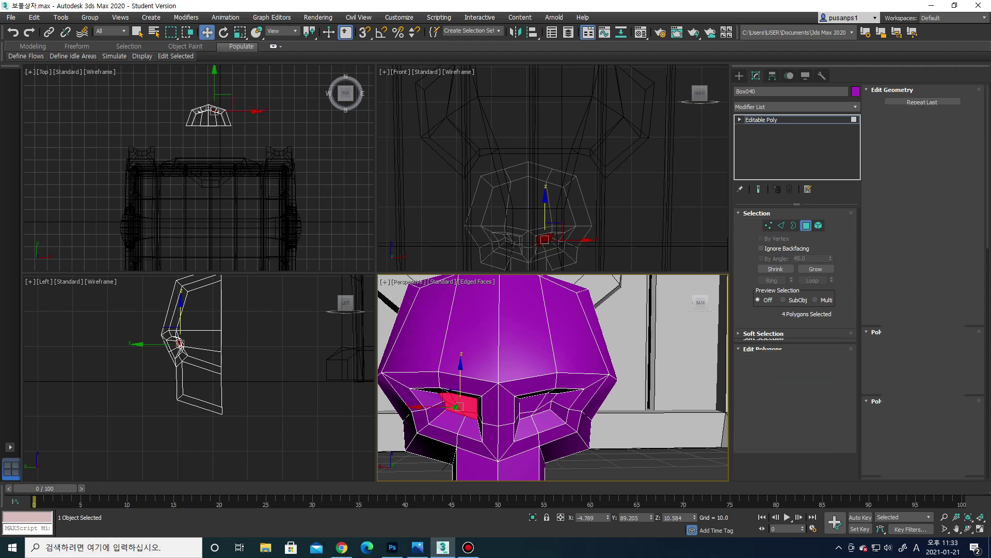
Select the two centre vertices between the eyes and raise them upward
key("1")
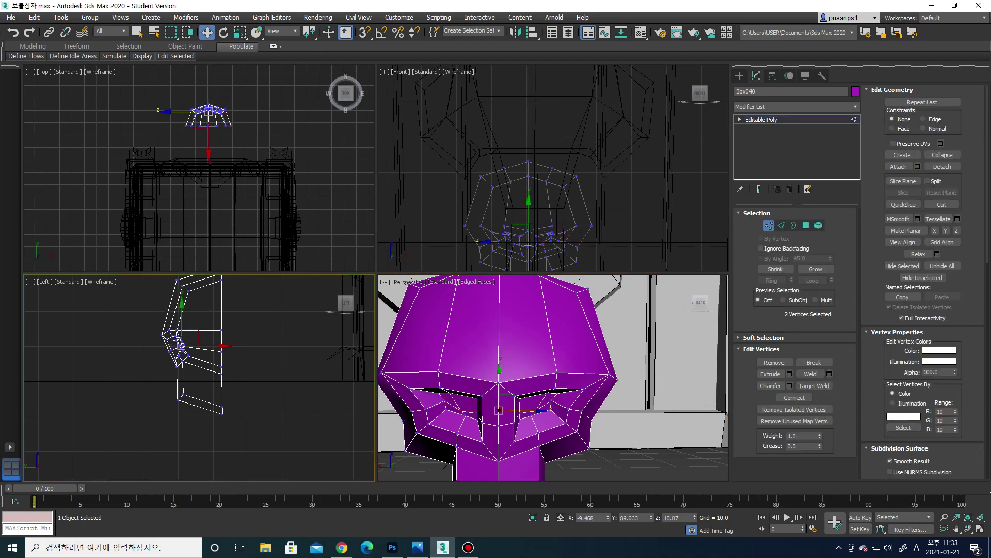
left_click_drag(173, 336, 194, 353)
scroll(499, 387, "up", 3)
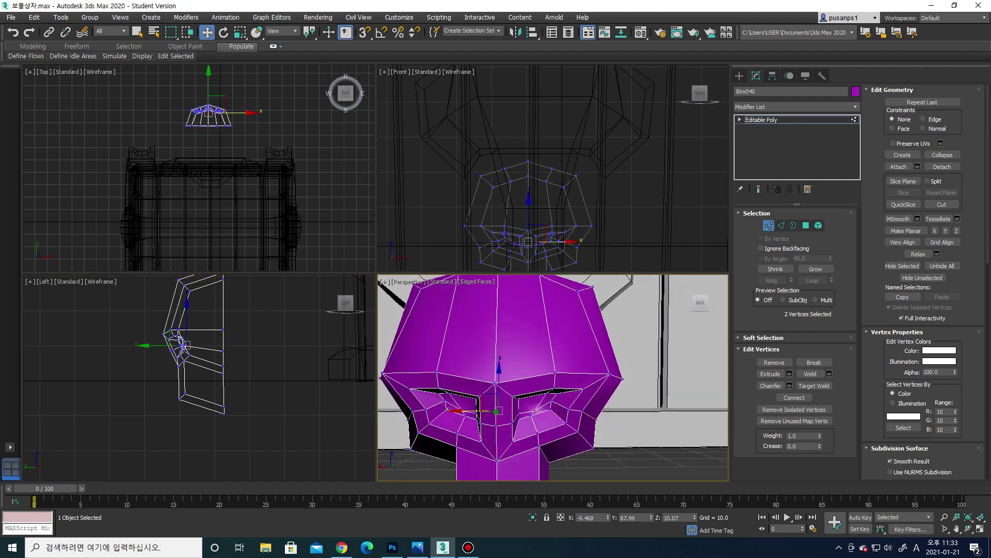
middle_click_drag(498, 388, 563, 377, "alt")
key("2")
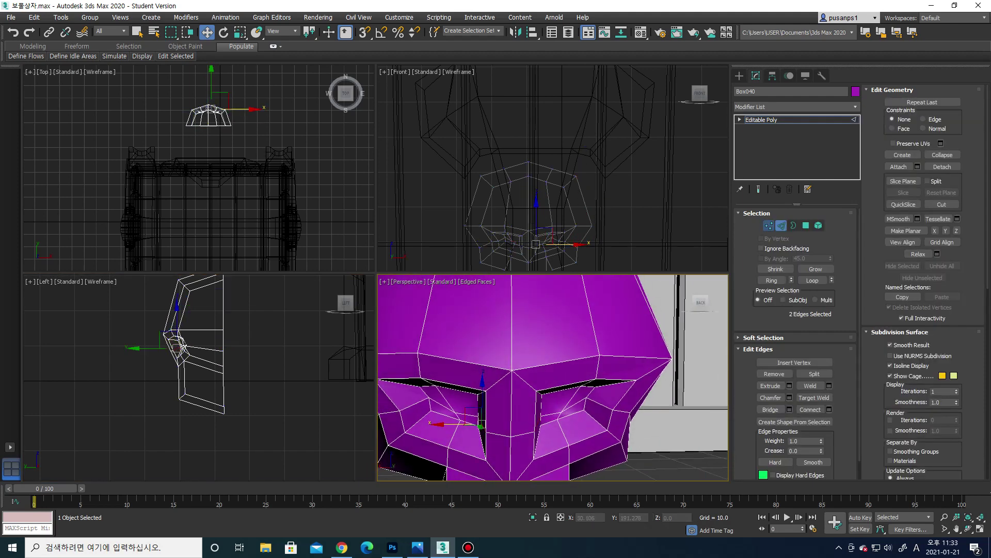
key("1")
middle_click_drag(553, 376, 572, 359, "alt")
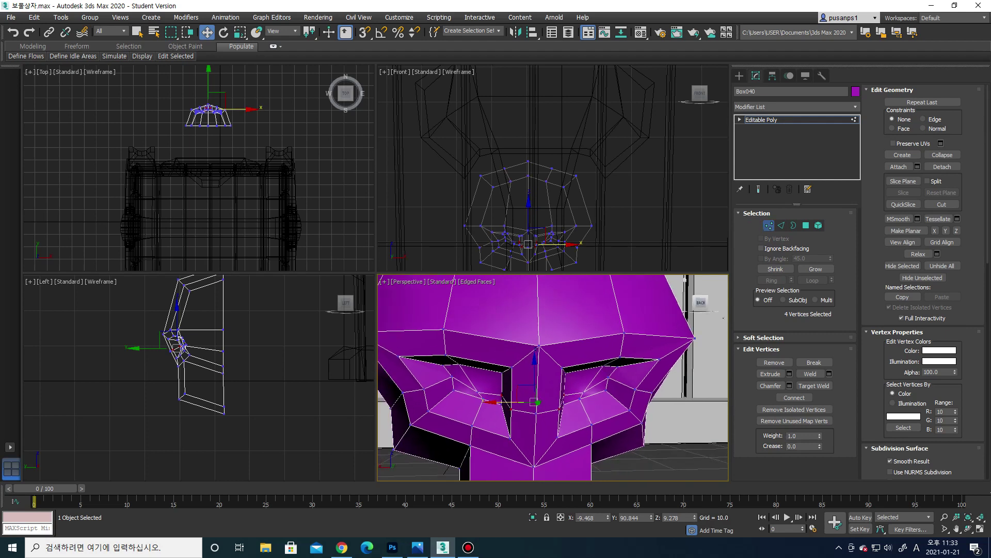
key("r")
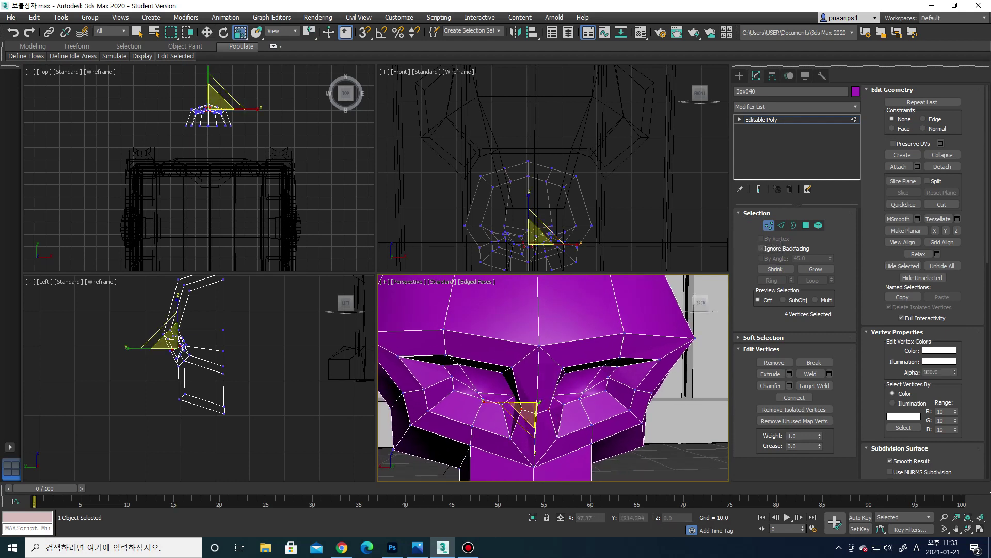
key("w")
left_click_drag(535, 401, 535, 394)
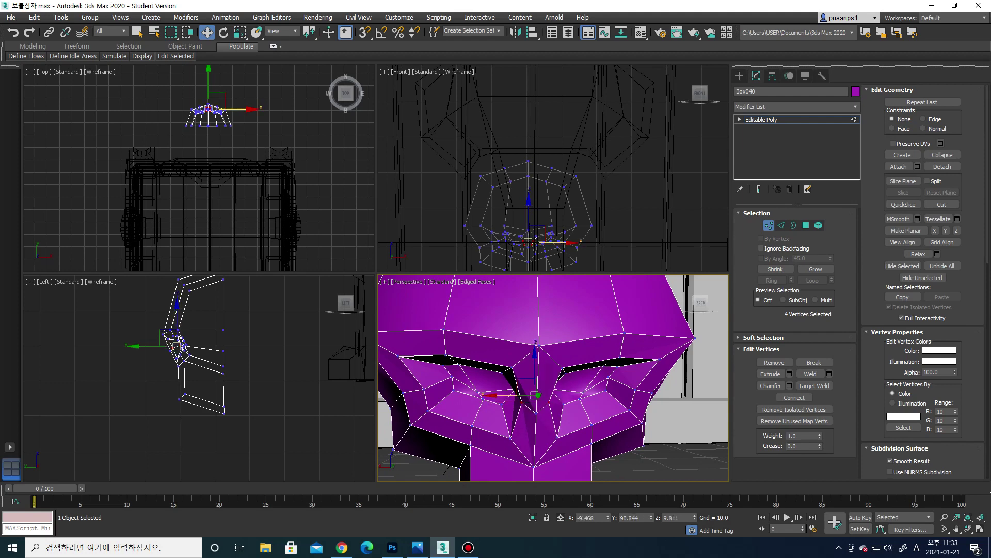
Scale the two nose vertices wider apart on X, checking the nose from several angles
left_click(516, 393, "alt")
mouse_move(552, 376)
middle_mouse_down("alt")
mouse_move(537, 372)
mouse_move(547, 369)
mouse_move(537, 382)
middle_mouse_up("alt")
key("r")
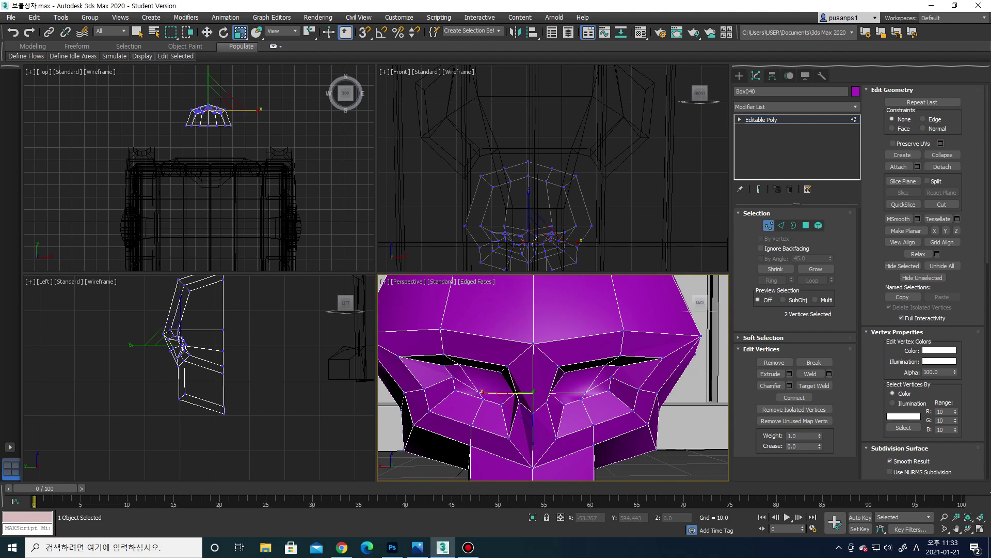
left_click_drag(503, 392, 508, 391)
scroll(509, 391, "down", 5)
mouse_move(509, 391)
middle_mouse_down("alt")
mouse_move(537, 392)
mouse_move(504, 401)
middle_mouse_up("alt")
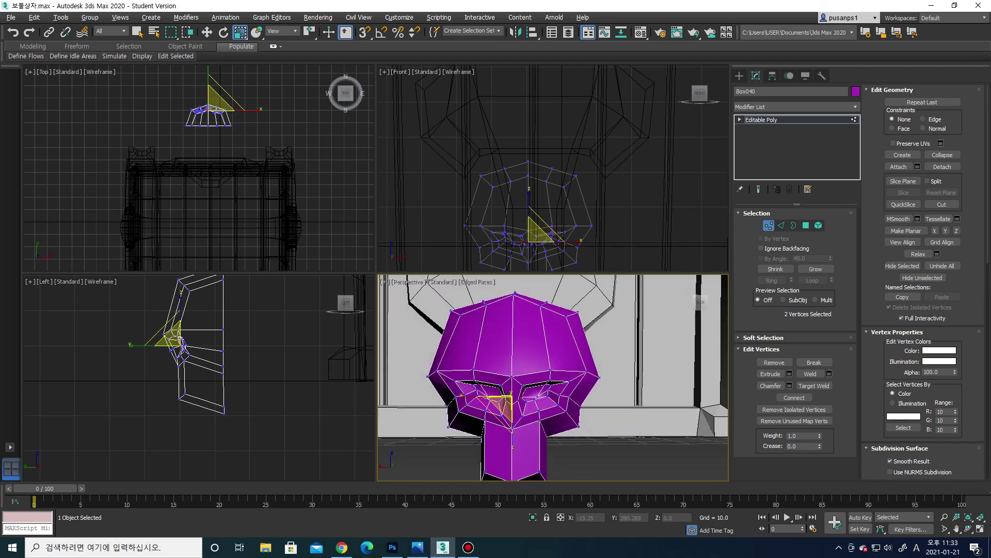
scroll(510, 397, "up", 3)
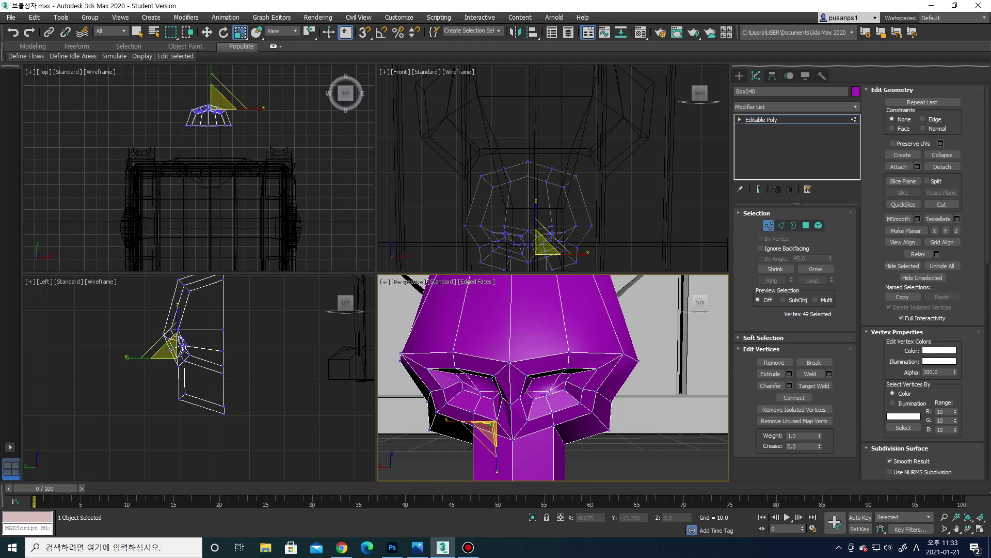
key("w")
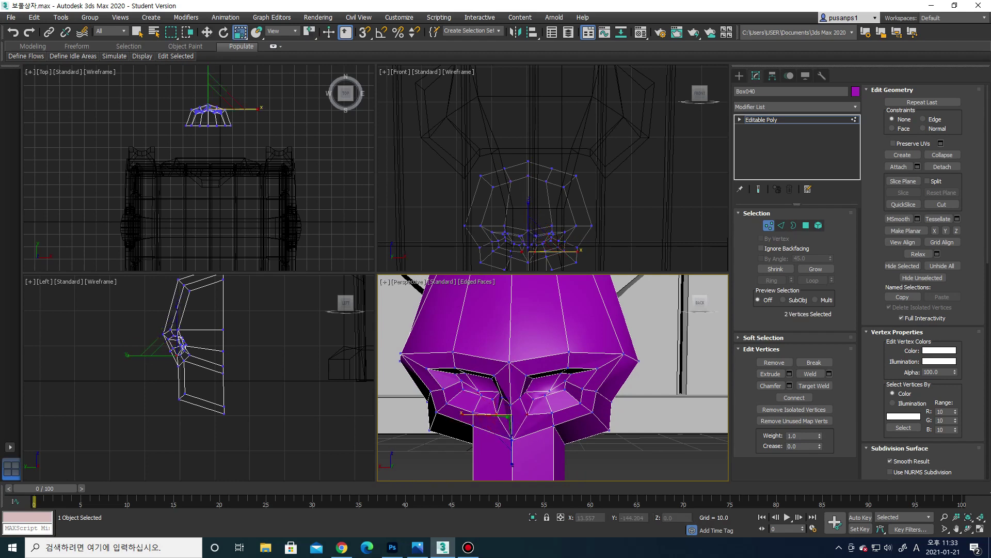
key("r")
mouse_move(526, 417)
middle_mouse_down("alt")
mouse_move(513, 437)
mouse_move(526, 392)
middle_mouse_up("alt")
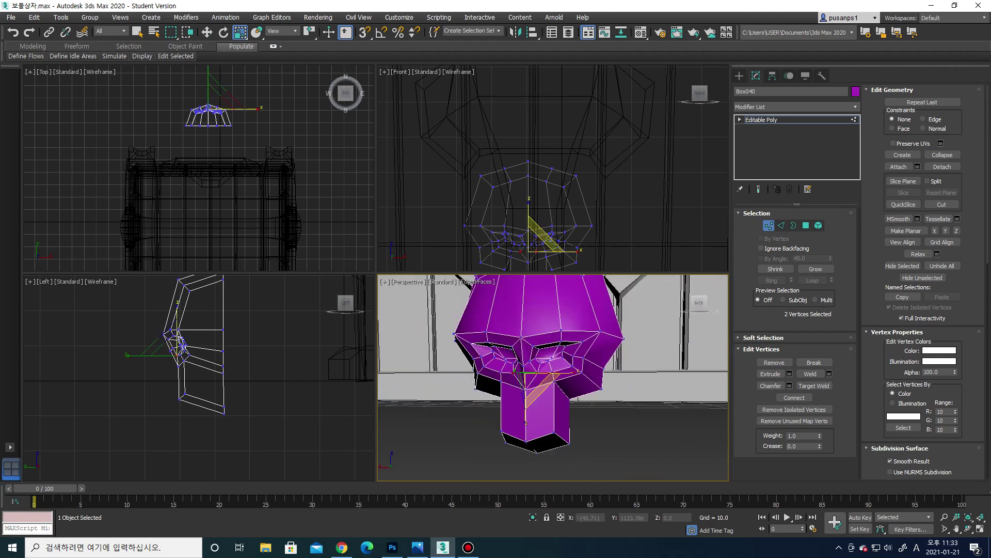
scroll(517, 369, "up", 4)
Select four jaw vertices near the stem and lower them slightly
scroll(517, 369, "up", 1)
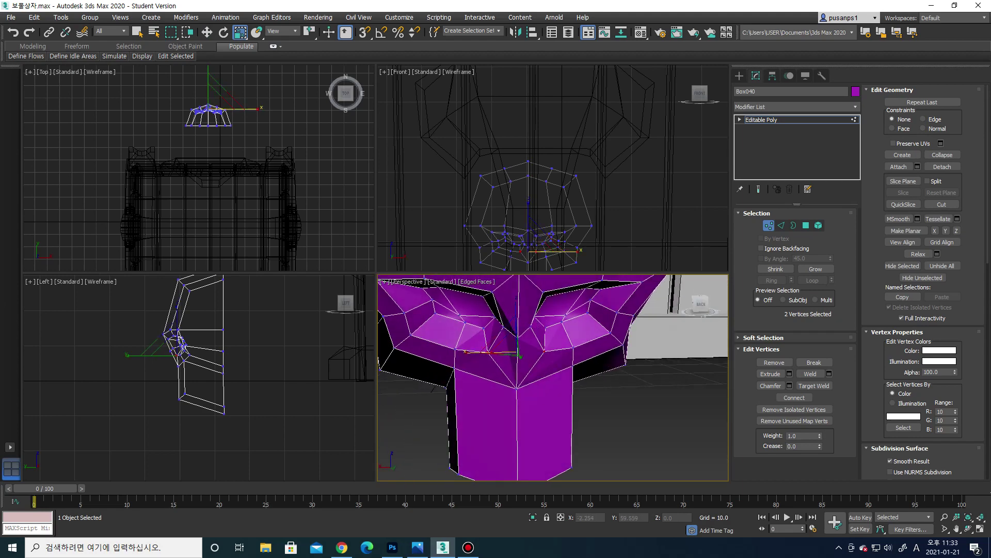
middle_click_drag(517, 369, 532, 364, "alt")
left_click(575, 366, "ctrl")
left_click(548, 361, "ctrl")
key("w")
left_click_drag(514, 357, 514, 364)
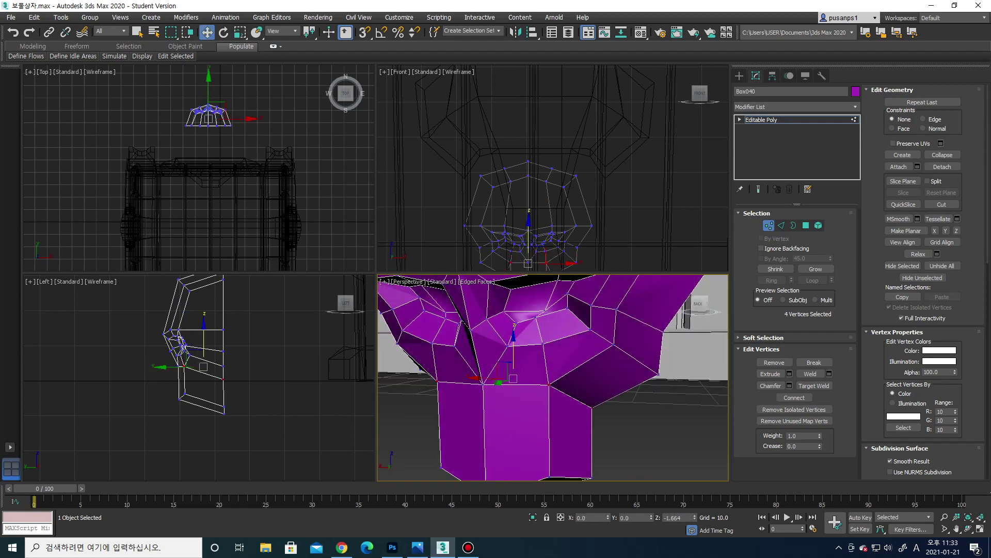
Pull the jaw vertices further down and back so the skull tapers into a chin
mouse_move(514, 364)
middle_mouse_down("alt")
mouse_move(500, 375)
mouse_move(515, 388)
mouse_move(550, 393)
middle_mouse_up("alt")
left_click_drag(549, 382, 540, 411)
middle_click_drag(539, 411, 532, 408, "alt")
scroll(540, 411, "up", 3)
left_click_drag(537, 401, 537, 398)
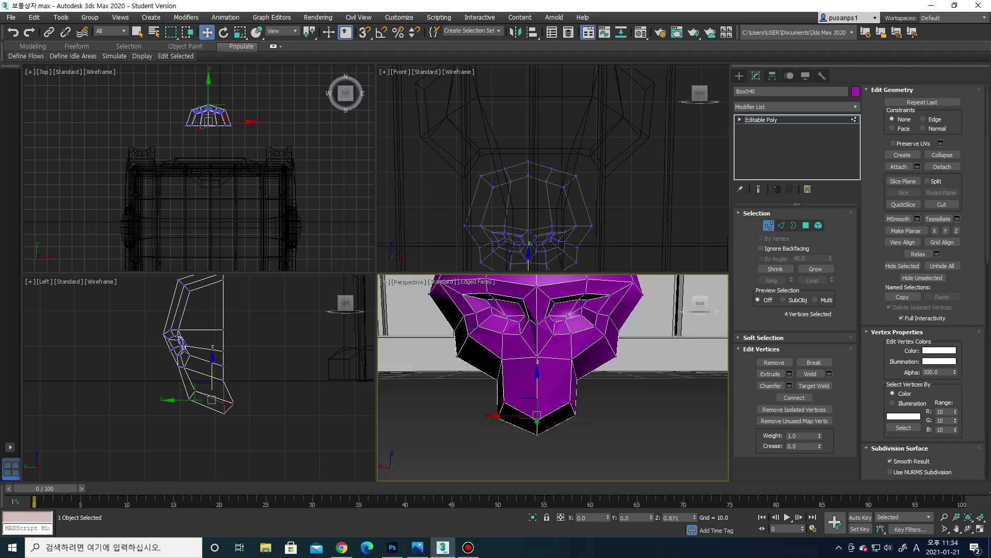
key("r")
scroll(532, 361, "down", 3)
mouse_move(537, 387)
middle_mouse_down("alt")
mouse_move(532, 361)
mouse_move(558, 377)
mouse_move(526, 372)
middle_mouse_up("alt")
In Vertex mode, raise the vertices across the top of the skull's head
key("w")
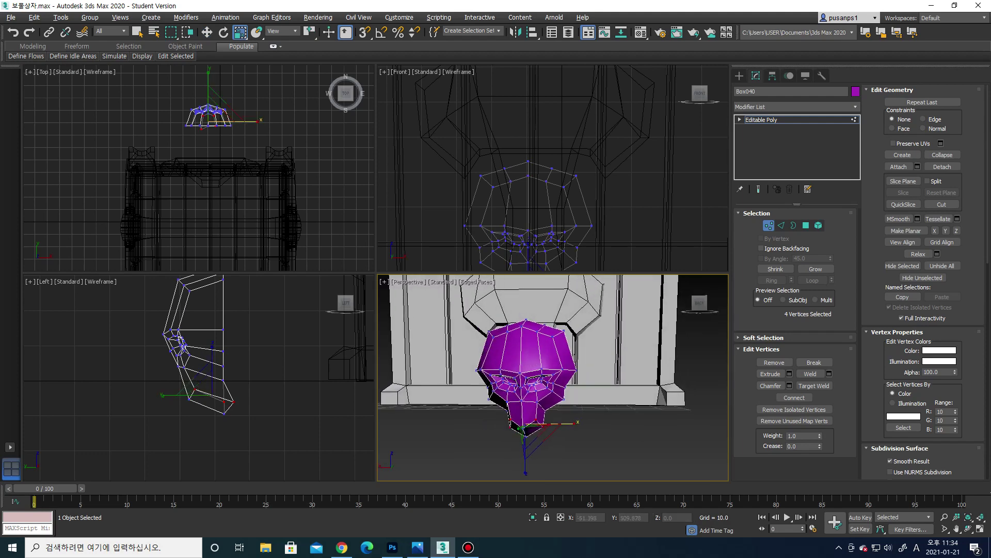
scroll(521, 372, "up", 3)
key("2")
key("r")
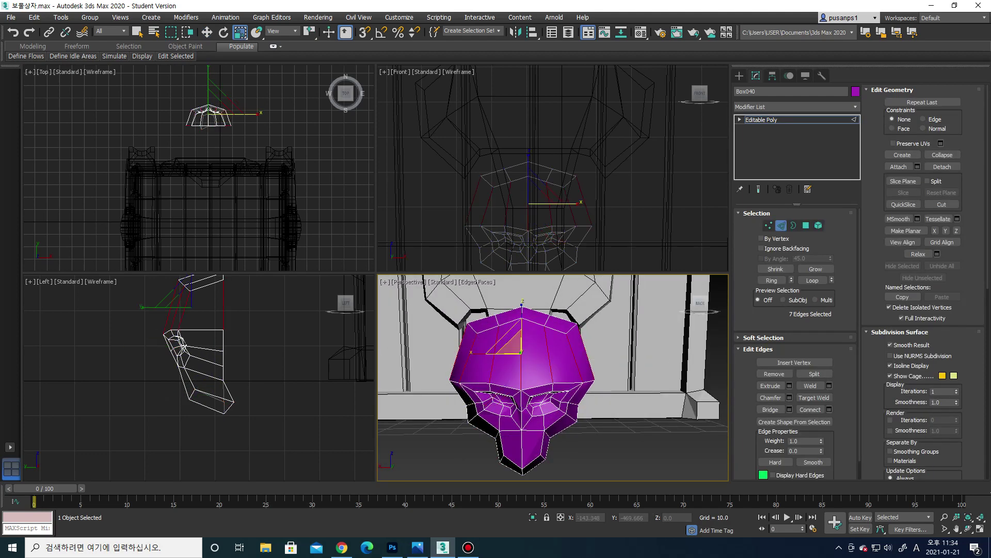
right_click(551, 356)
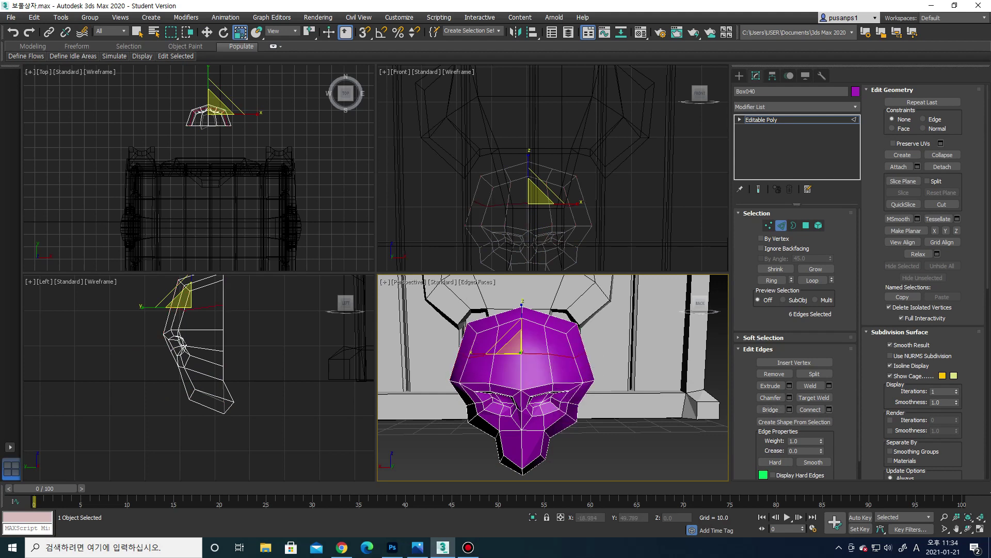
left_click(573, 366)
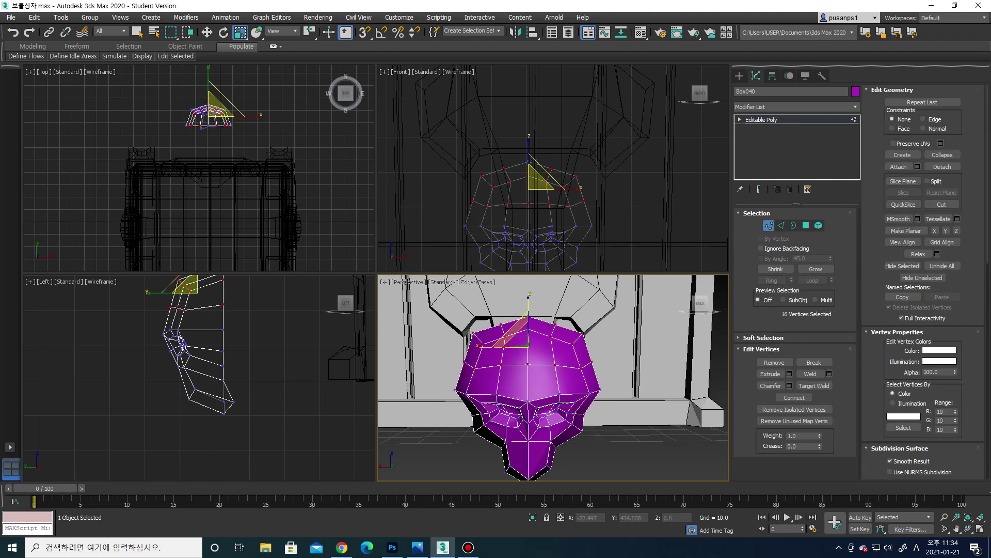
key("w")
left_click_drag(462, 308, 593, 364)
left_click_drag(528, 328, 528, 312)
Scale the seven-vertex middle ring wider, then raise the ten-vertex top ring slightly
left_click_drag(462, 302, 594, 336)
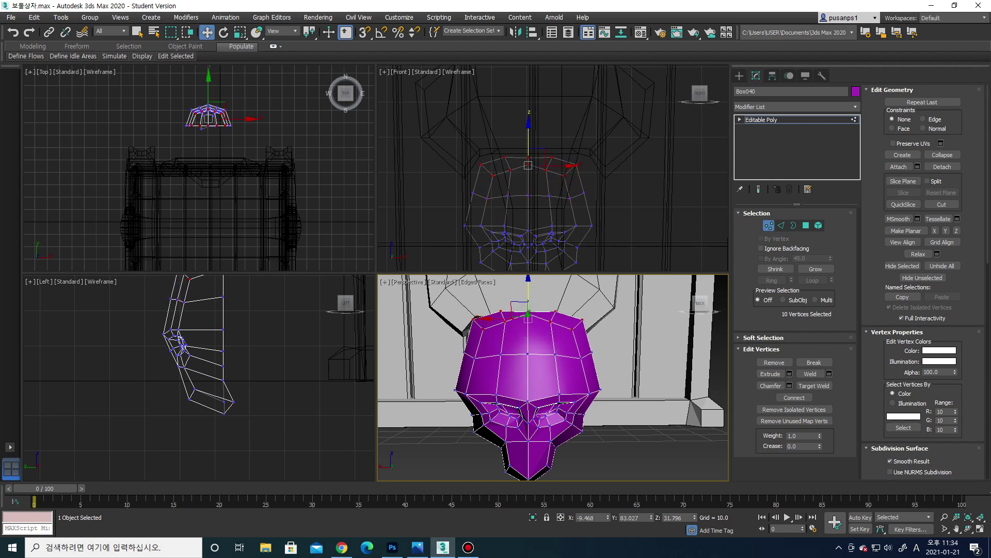
left_click_drag(431, 343, 610, 365)
key("r")
left_click_drag(496, 355, 496, 348)
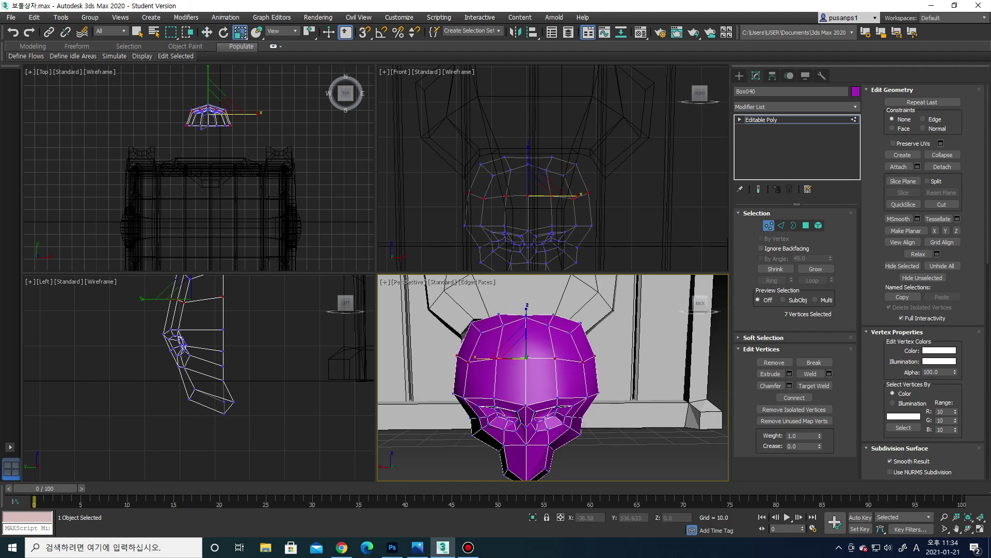
scroll(553, 377, "up", 1)
left_click_drag(598, 353, 597, 353)
key("w")
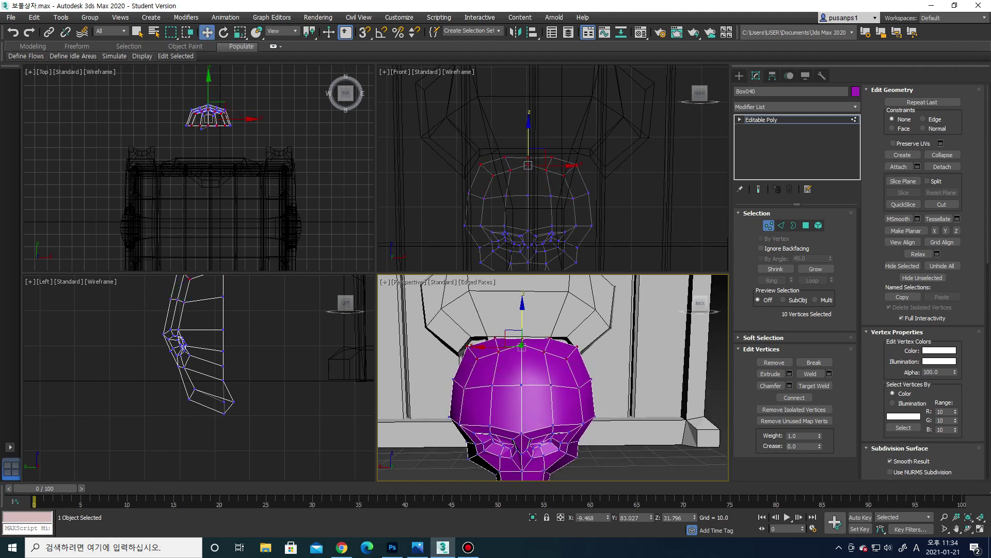
middle_click_drag(506, 145, 508, 157)
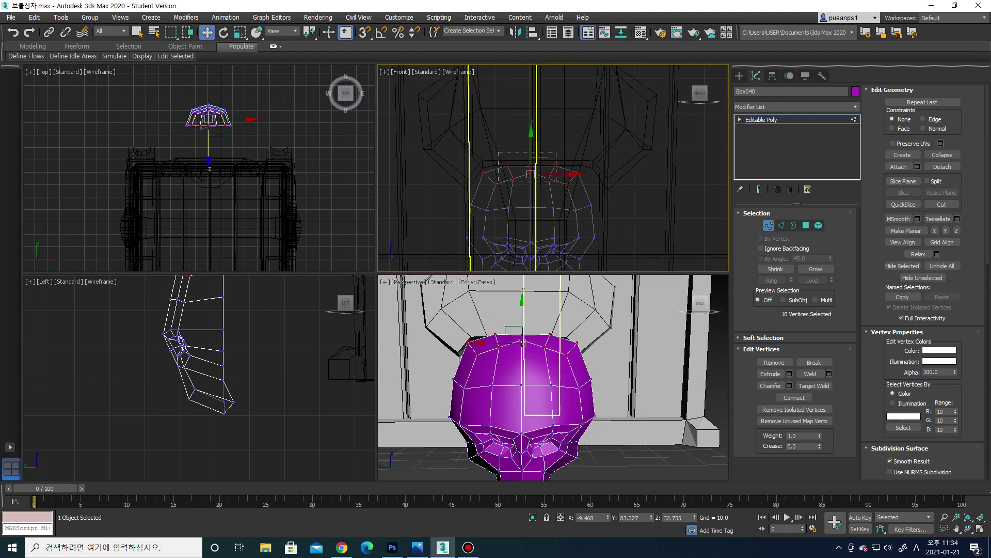
left_click_drag(532, 147, 531, 143)
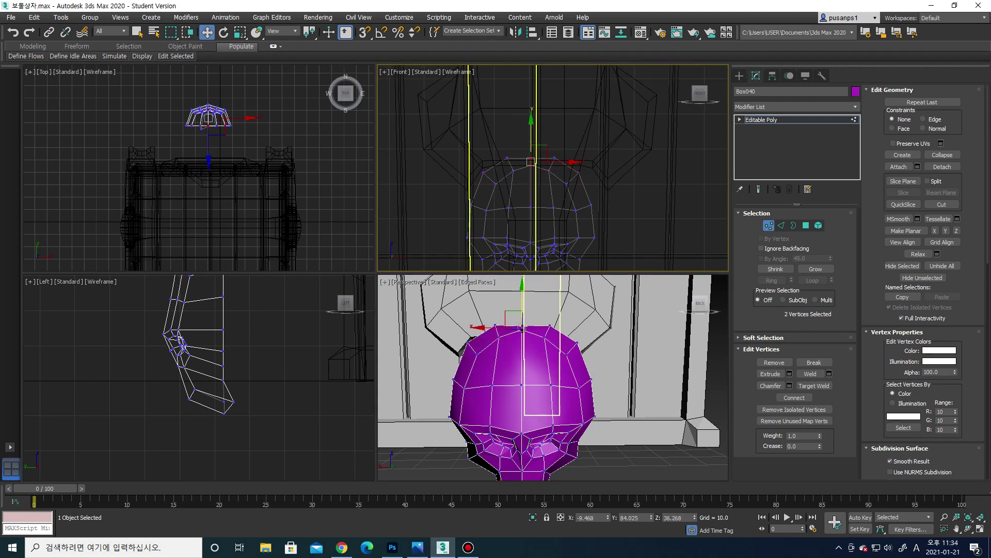
Select the side-of-head vertices and push them outward along Y to round the cranium
left_click(739, 75)
mouse_move(553, 377)
middle_mouse_down("alt")
mouse_move(594, 372)
mouse_move(516, 361)
middle_mouse_up("alt")
left_click(756, 76)
left_click_drag(558, 331, 594, 361)
middle_click_drag(594, 362, 591, 365, "alt")
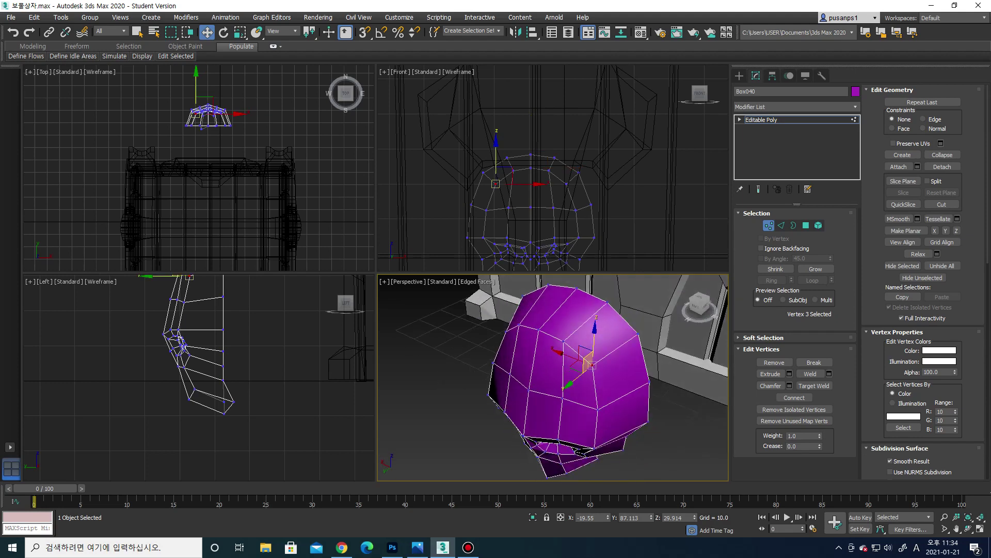
left_click_drag(558, 321, 594, 362)
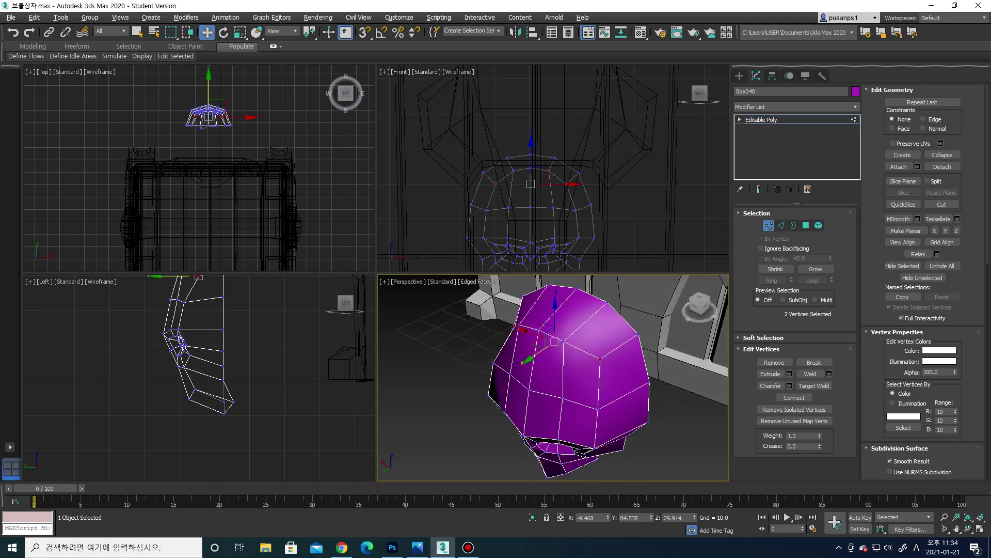
mouse_move(594, 361)
middle_mouse_down("alt")
mouse_move(555, 342)
mouse_move(540, 356)
middle_mouse_up("alt")
left_click(540, 356)
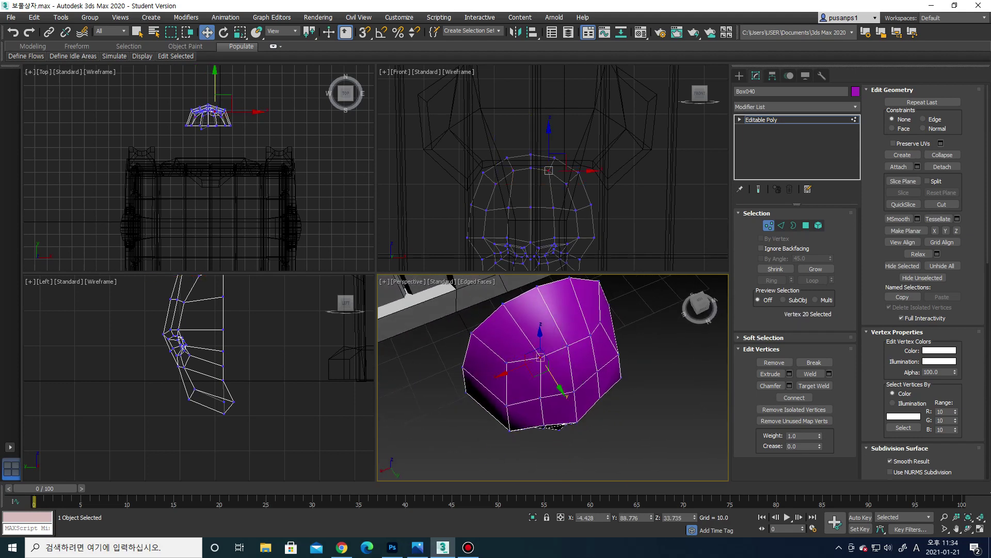
left_click(538, 353)
left_click(588, 330, "ctrl")
middle_click_drag(588, 377, 556, 398, "alt")
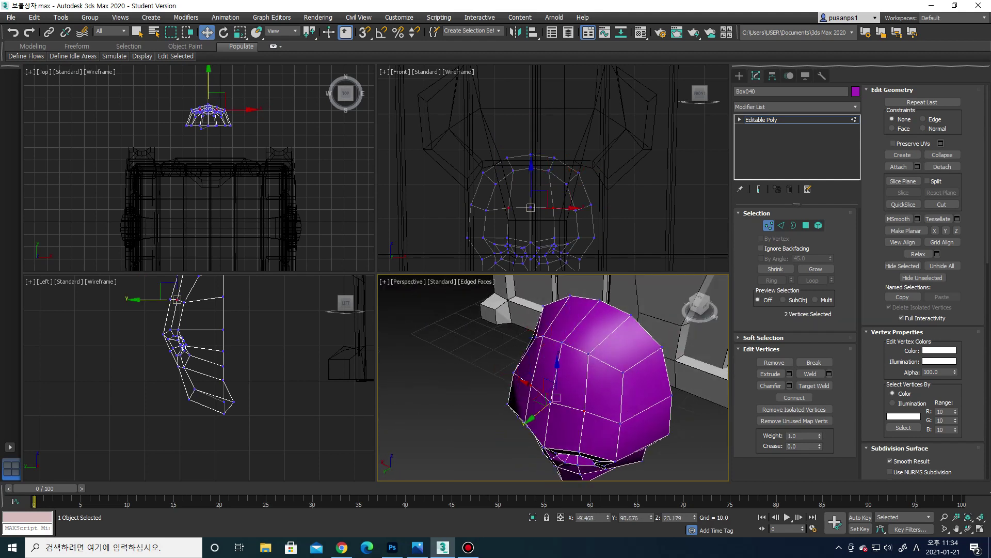
left_click(537, 416, "ctrl")
left_click_drag(535, 426, 531, 431)
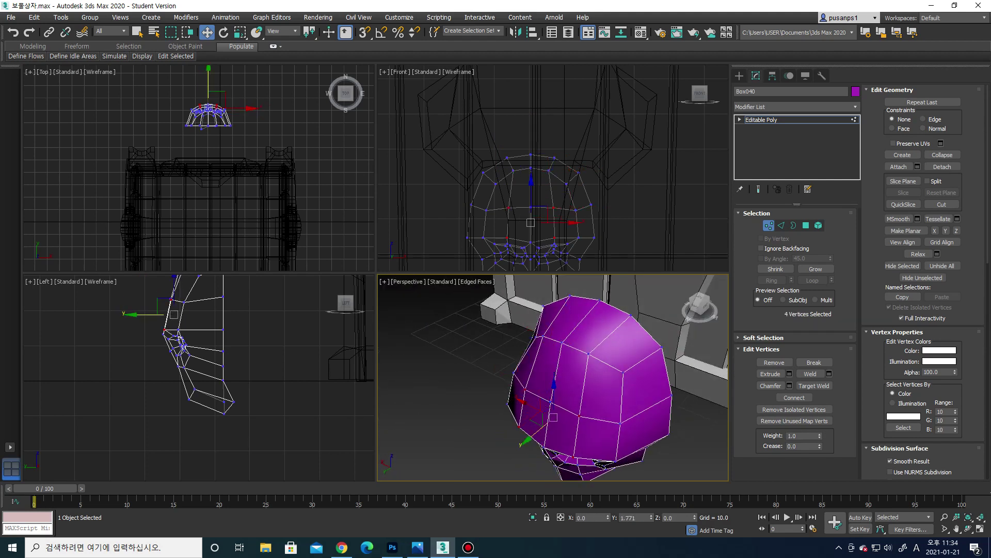
Orbit to a side view of the face and select a single face vertex
mouse_move(548, 403)
middle_mouse_down("alt")
mouse_move(599, 392)
mouse_move(584, 372)
middle_mouse_up("alt")
scroll(568, 388, "up", 3)
left_click(164, 332)
scroll(583, 372, "down", 3)
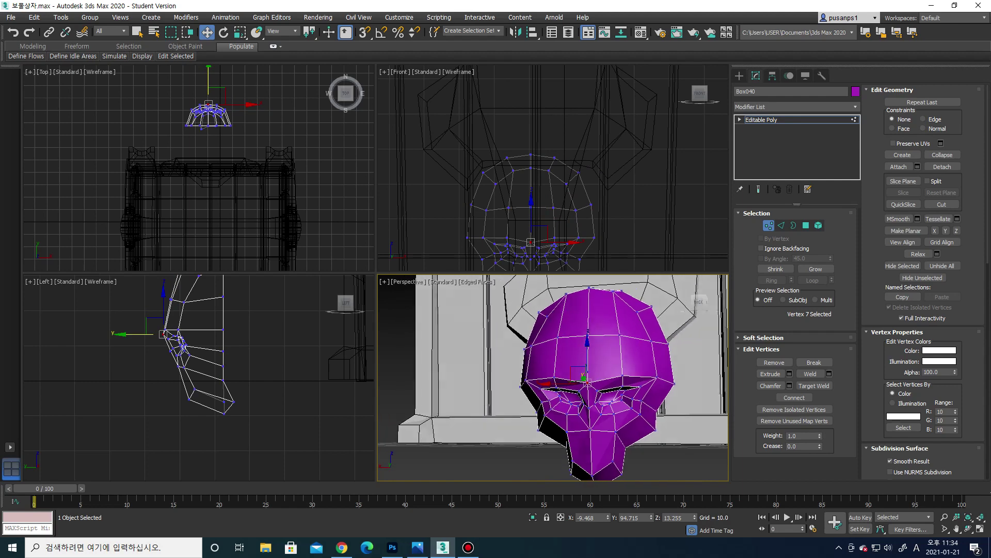
At object level, move the skull up and back onto the chest's front panel
left_click(739, 75)
scroll(227, 395, "down", 2)
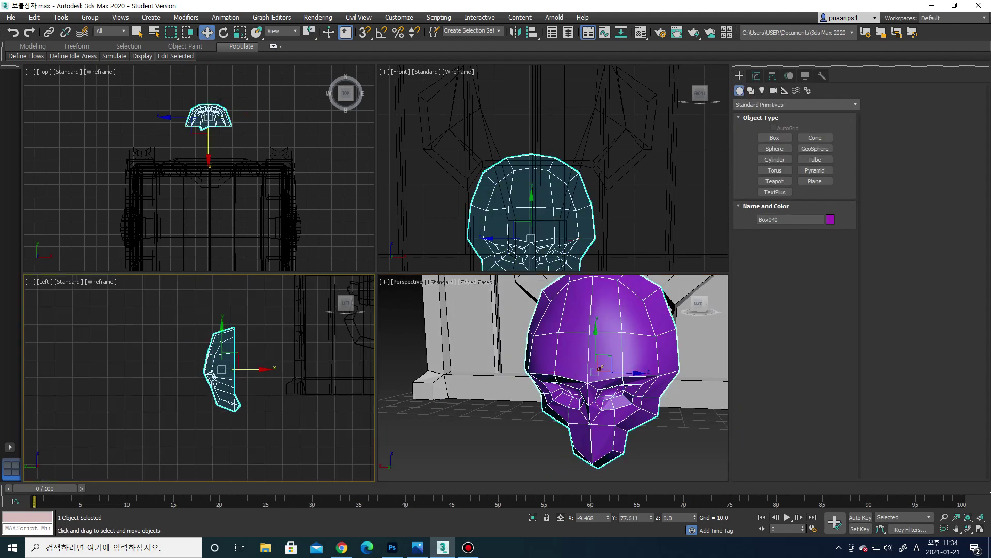
scroll(227, 395, "down", 2)
scroll(227, 395, "down", 2)
left_click_drag(227, 395, 276, 338)
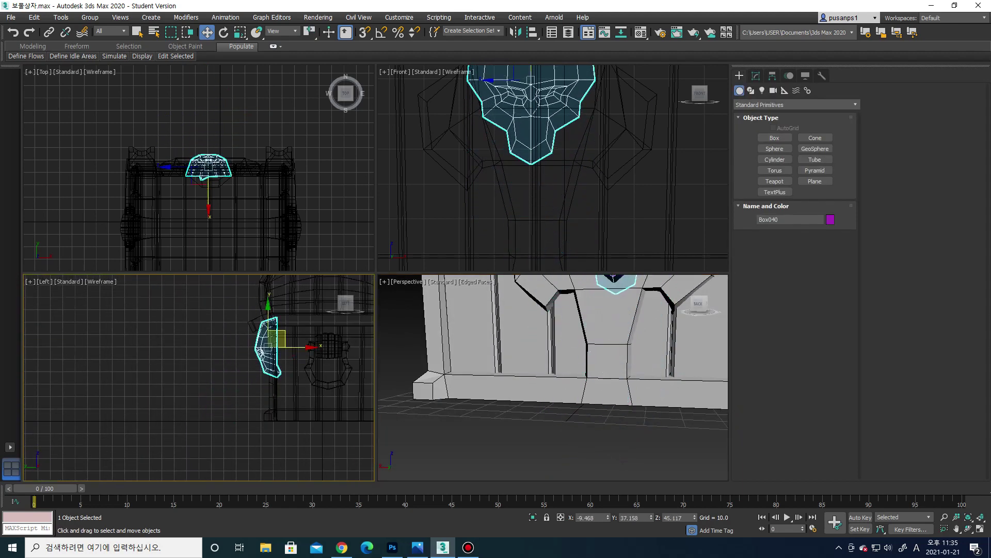
scroll(552, 376, "down", 3)
mouse_move(552, 377)
middle_mouse_down("alt")
mouse_move(516, 371)
mouse_move(573, 362)
middle_mouse_up("alt")
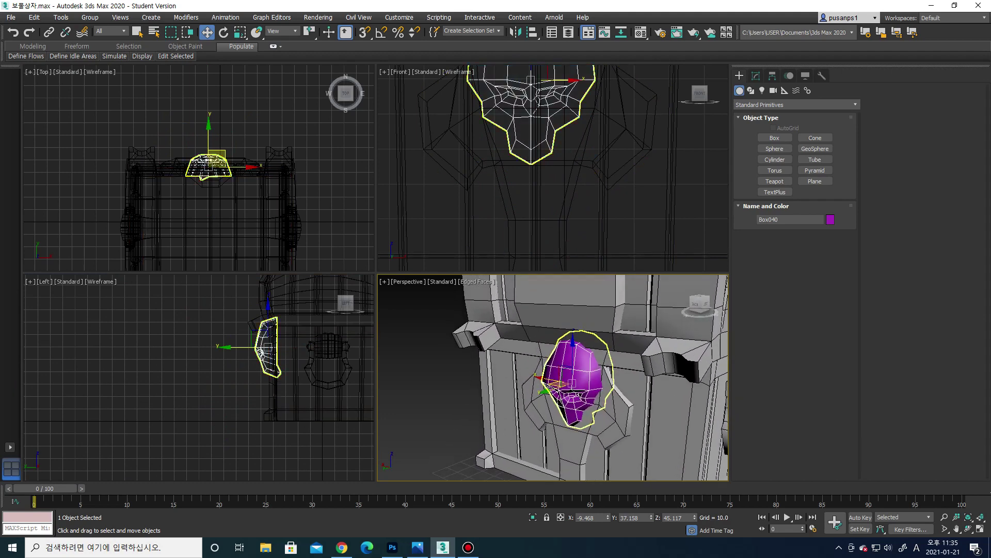
middle_click_drag(716, 391, 713, 383, "alt")
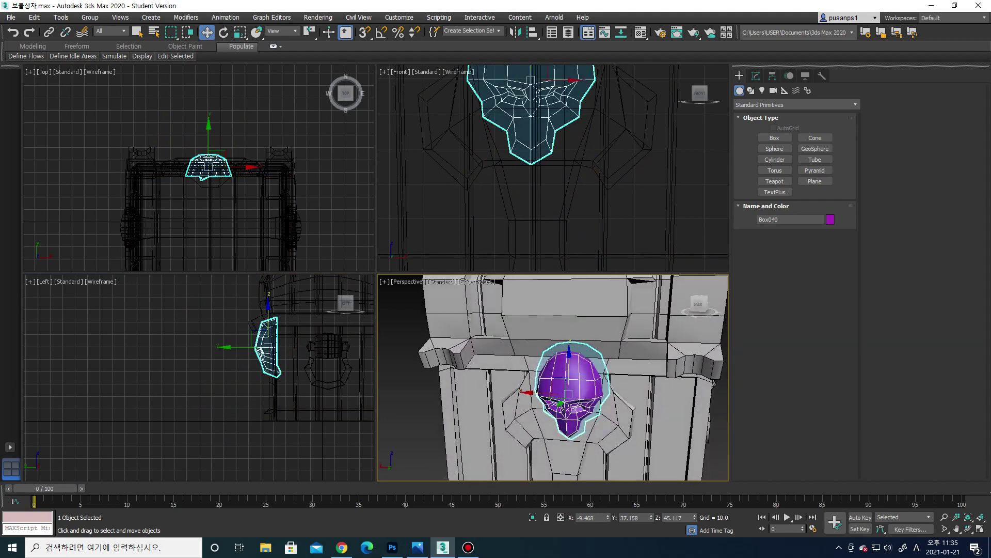
left_click_drag(569, 362, 569, 321)
middle_click_drag(569, 320, 563, 351, "alt")
Enlarge the skull head and centre it against the chest front
key("r")
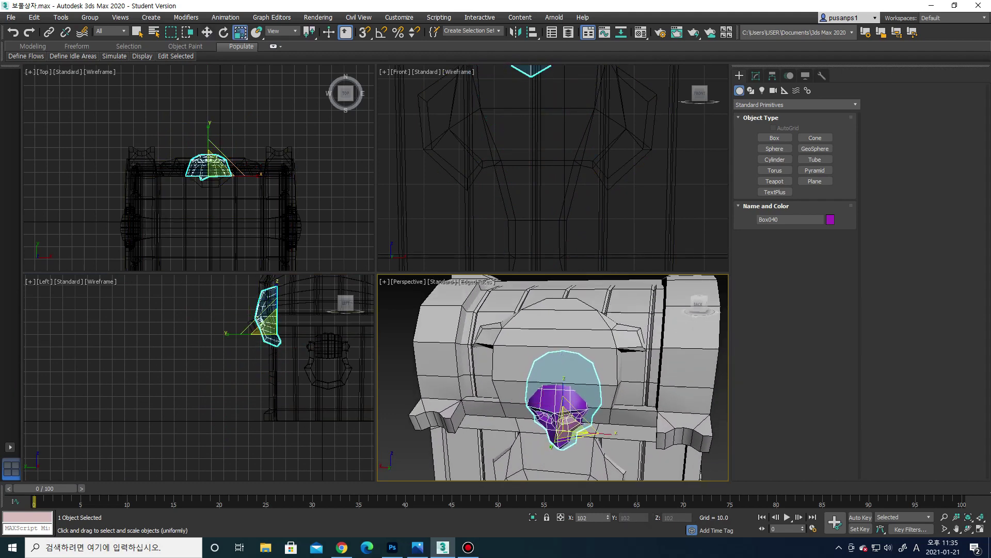
left_click_drag(564, 422, 564, 403)
key("w")
middle_click_drag(568, 392, 547, 397, "alt")
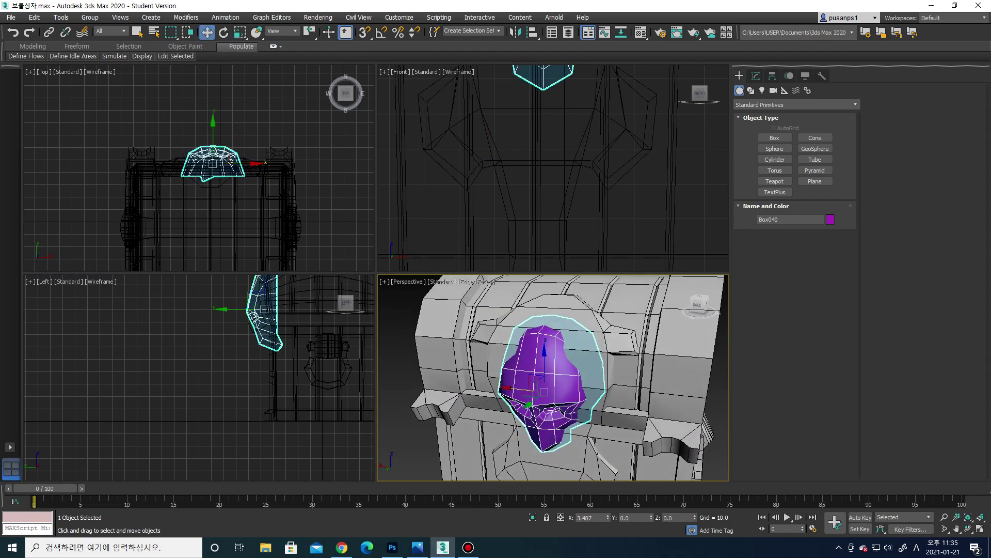
left_click_drag(516, 388, 509, 389)
middle_click_drag(568, 362, 547, 366, "alt")
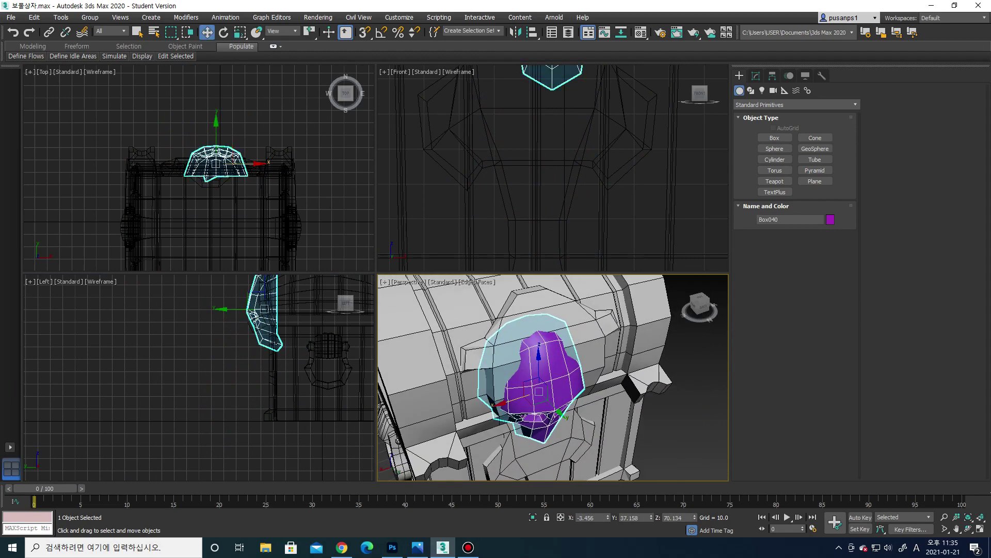
left_click_drag(517, 398, 509, 398)
middle_click_drag(568, 362, 589, 362, "alt")
left_click_drag(537, 398, 527, 398)
mouse_move(568, 362)
middle_mouse_down("alt")
mouse_move(527, 361)
mouse_move(588, 362)
middle_mouse_up("alt")
Raise the head slightly and check its placement from frontal and top views
key("r")
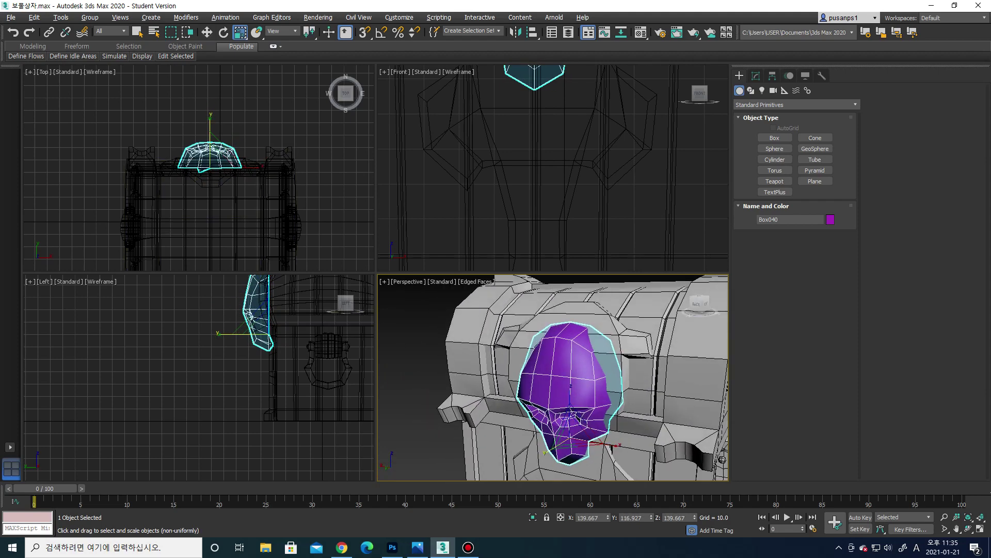
key("w")
left_click_drag(562, 361, 561, 357)
middle_click_drag(568, 362, 537, 362, "alt")
scroll(552, 155, "up", 2)
scroll(553, 155, "down", 5)
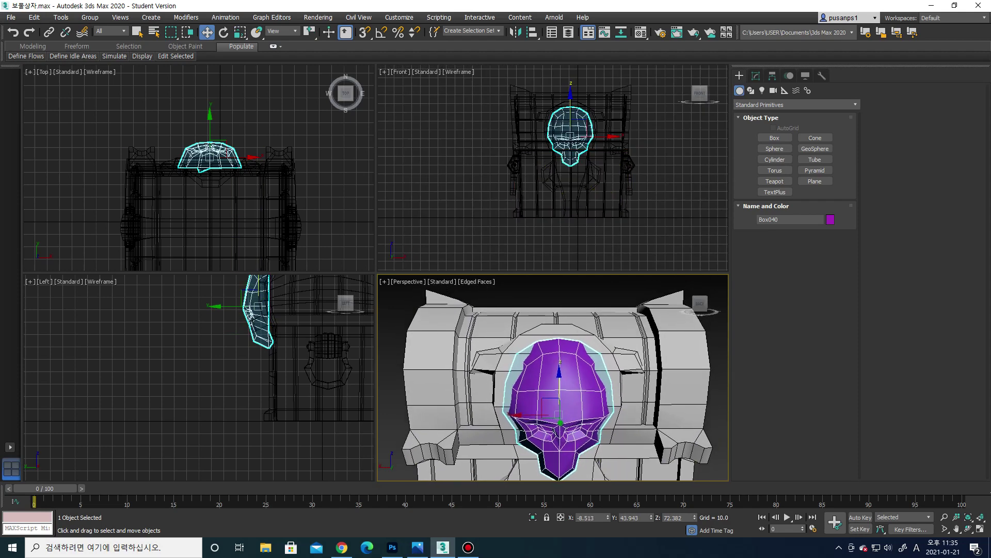
scroll(563, 377, "up", 2)
scroll(563, 377, "down", 2)
mouse_move(563, 377)
middle_mouse_down("alt")
mouse_move(563, 362)
mouse_move(552, 361)
mouse_move(560, 366)
middle_mouse_up("alt")
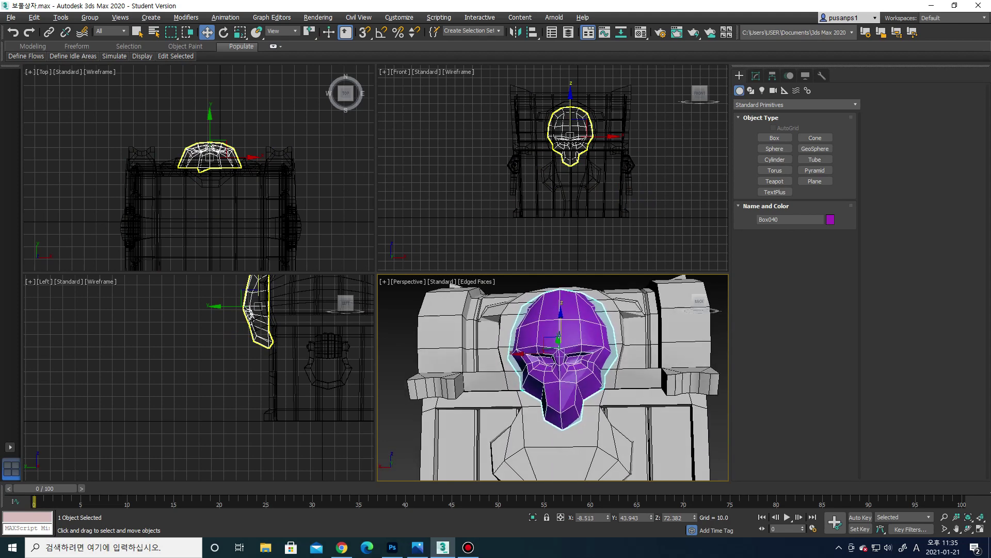
scroll(561, 362, "up", 3)
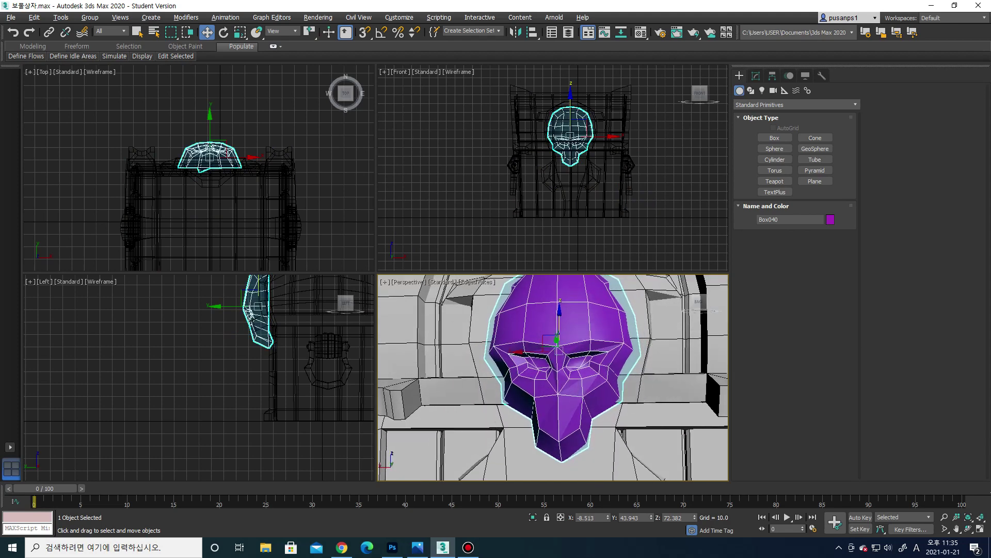
scroll(553, 377, "down", 5)
scroll(552, 377, "up", 3)
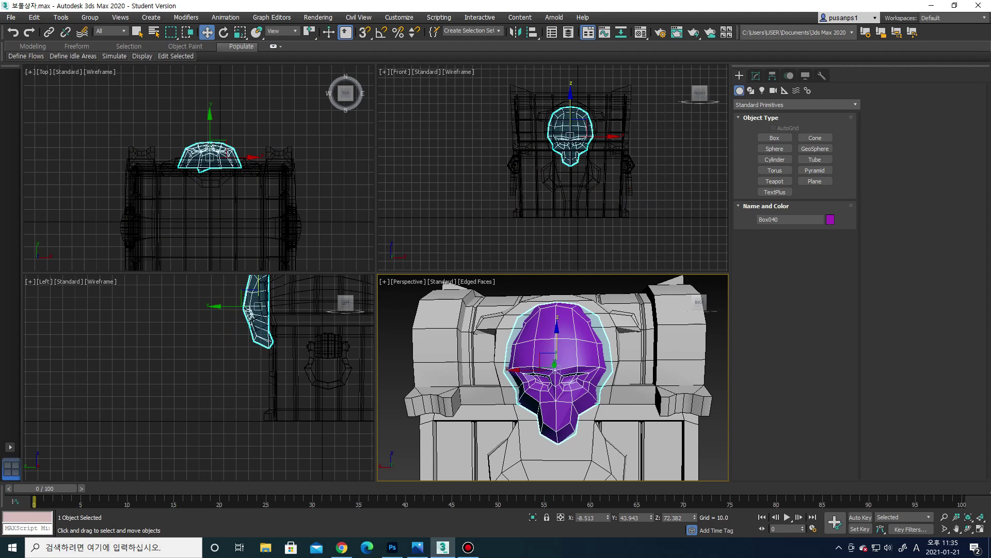
middle_click_drag(555, 377, 555, 346, "alt")
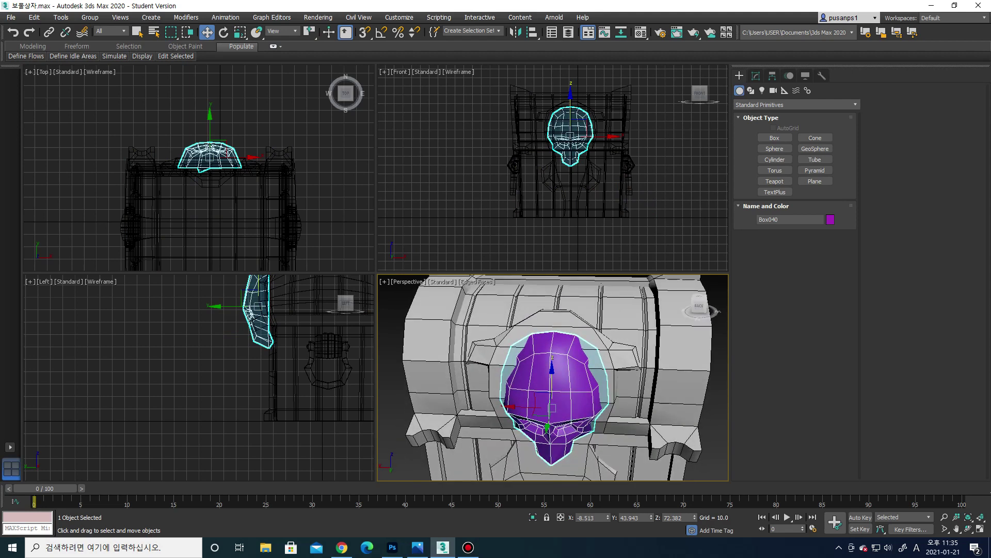
Scale the skull head uniformly to about 108%
key("r")
left_click_drag(555, 431, 555, 413)
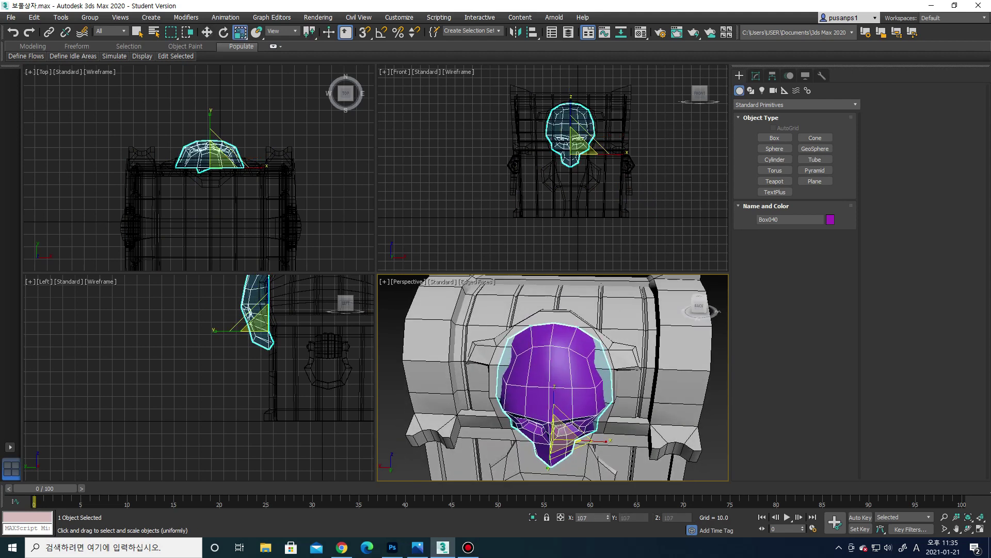
key("r")
middle_click_drag(555, 362, 517, 351, "alt")
Pull the head's rim vertices so they hug the chest panel
left_click(756, 75)
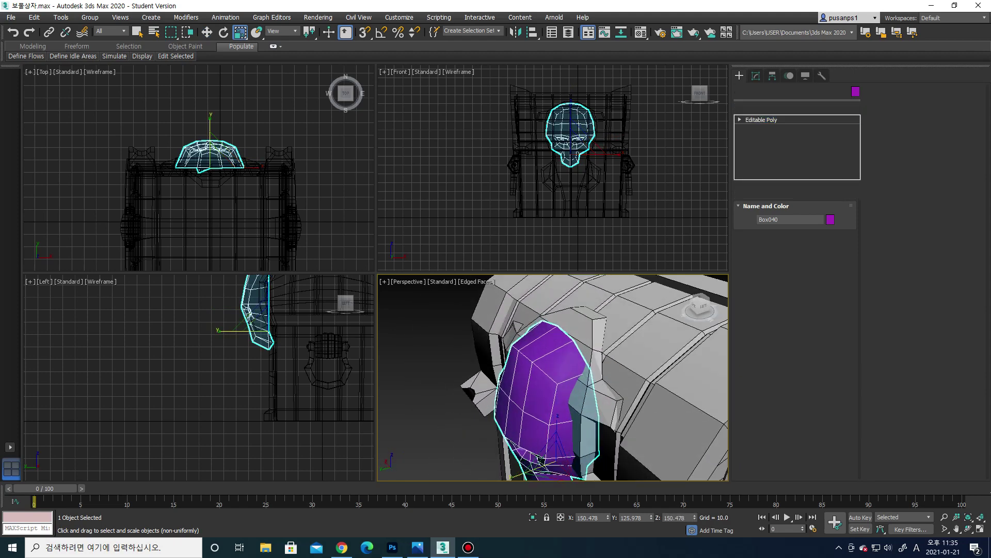
middle_click_drag(568, 387, 547, 372, "alt")
left_click(545, 310, "ctrl")
key("w")
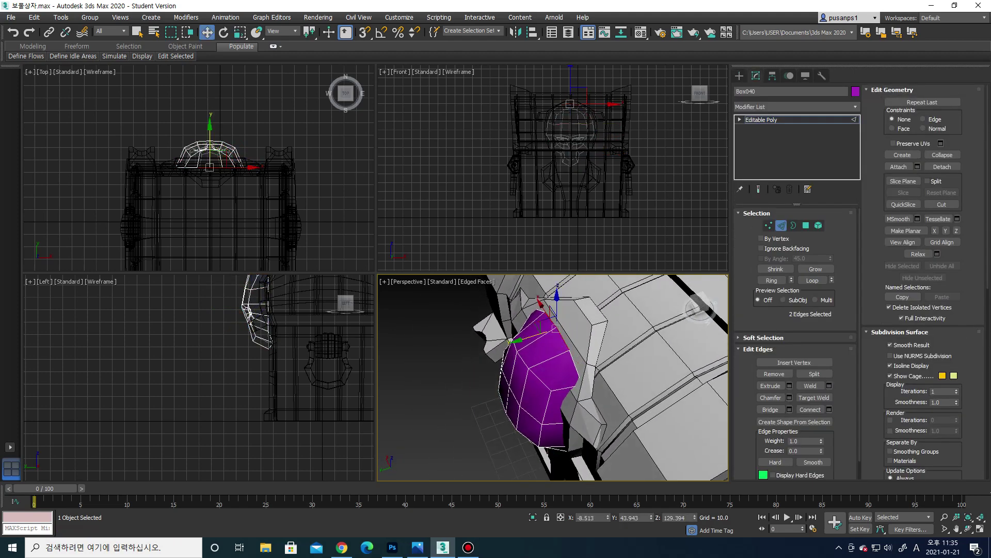
key("1")
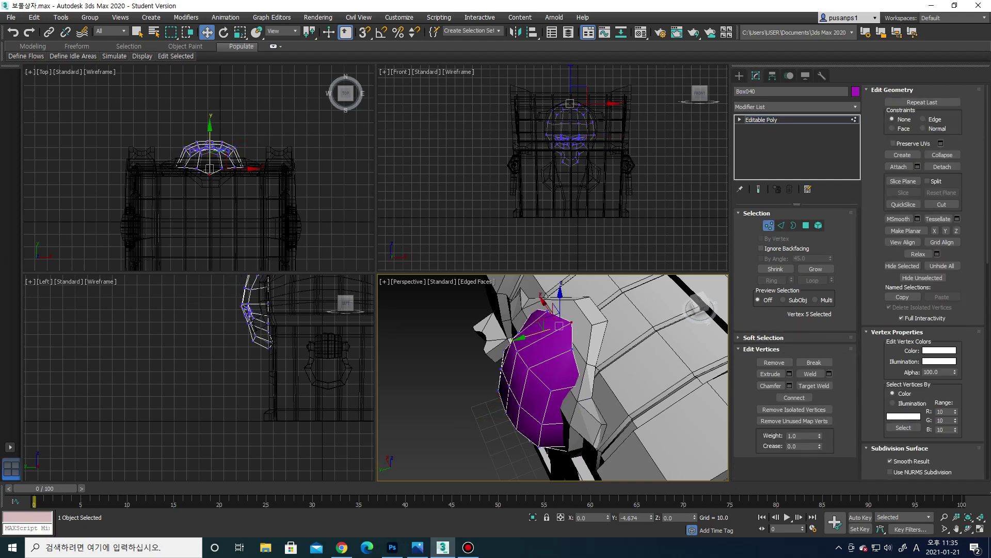
middle_click_drag(553, 377, 496, 371, "alt")
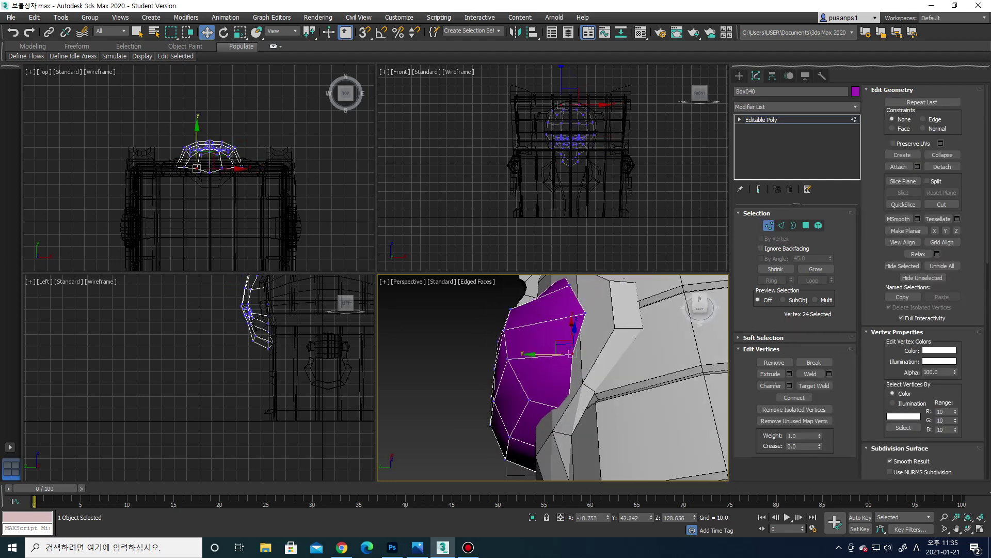
left_click_drag(585, 313, 583, 316)
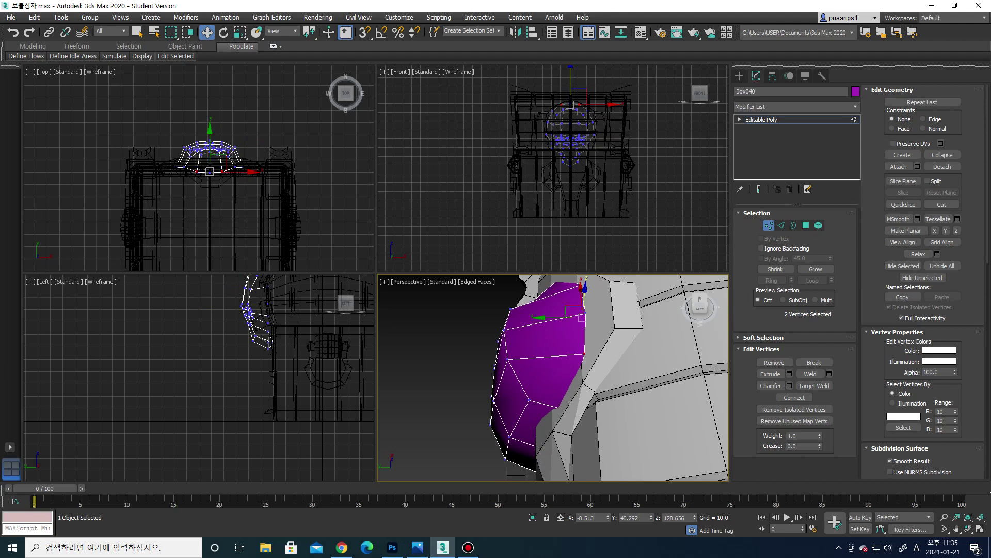
left_click(584, 313)
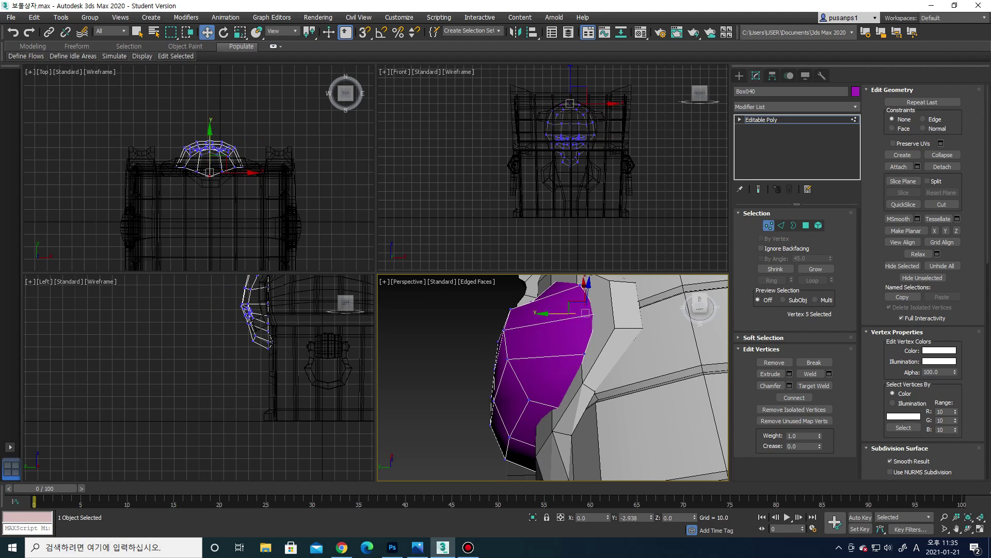
middle_click_drag(583, 313, 547, 331, "alt")
Select the ring of edges around the head and connect a new edge loop through it
key("2")
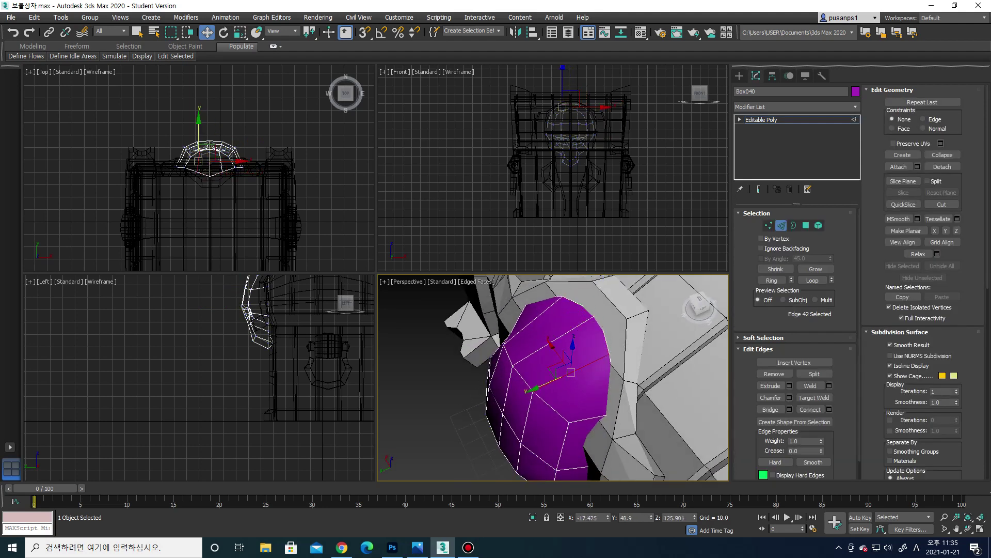
left_click(553, 345, "ctrl")
middle_click_drag(553, 346, 548, 331, "alt")
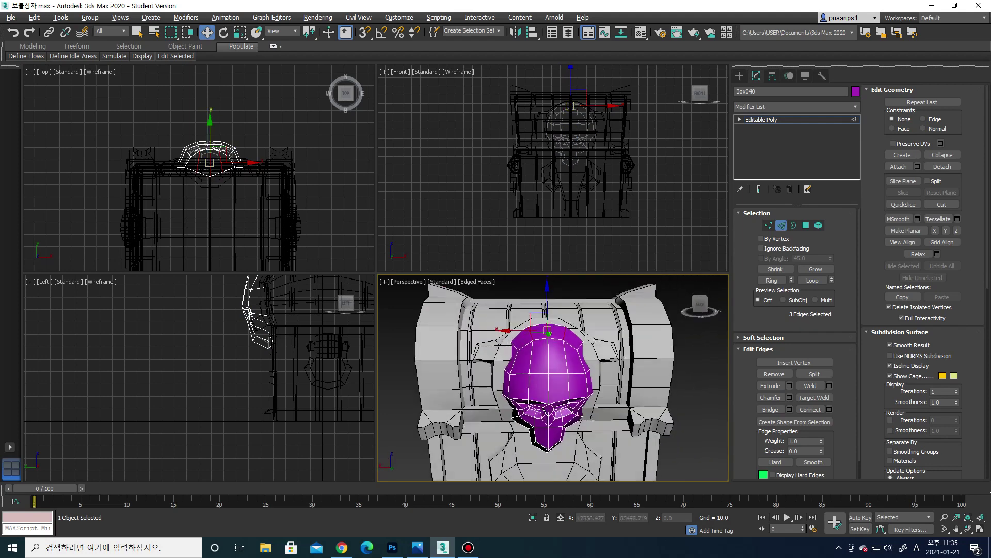
left_click(771, 280)
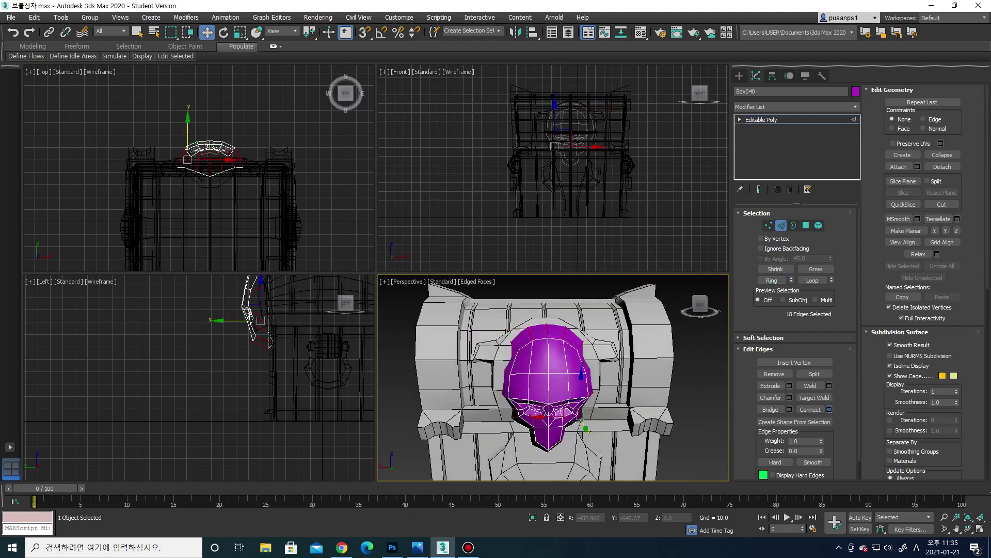
left_click(829, 409)
left_click(558, 428)
middle_click_drag(559, 427, 559, 453, "alt")
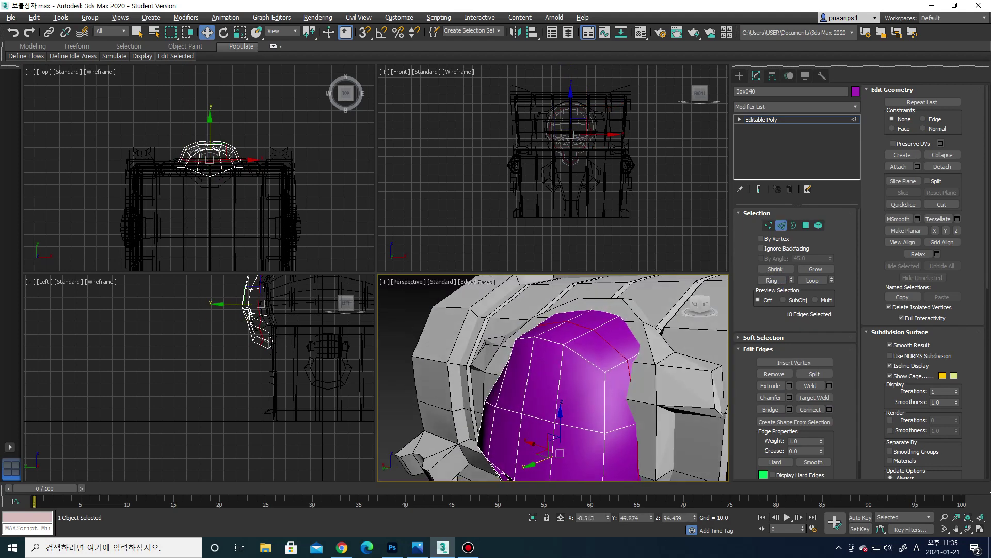
left_click(555, 312)
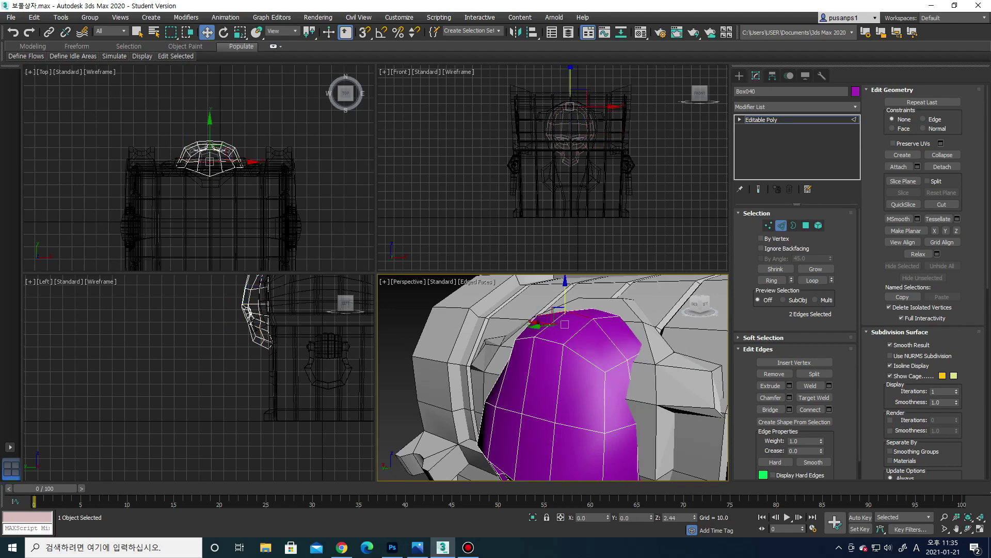
middle_click_drag(556, 312, 568, 336, "alt")
left_click(614, 377)
mouse_move(615, 377)
middle_mouse_down("alt")
mouse_move(594, 384)
mouse_move(574, 372)
middle_mouse_up("alt")
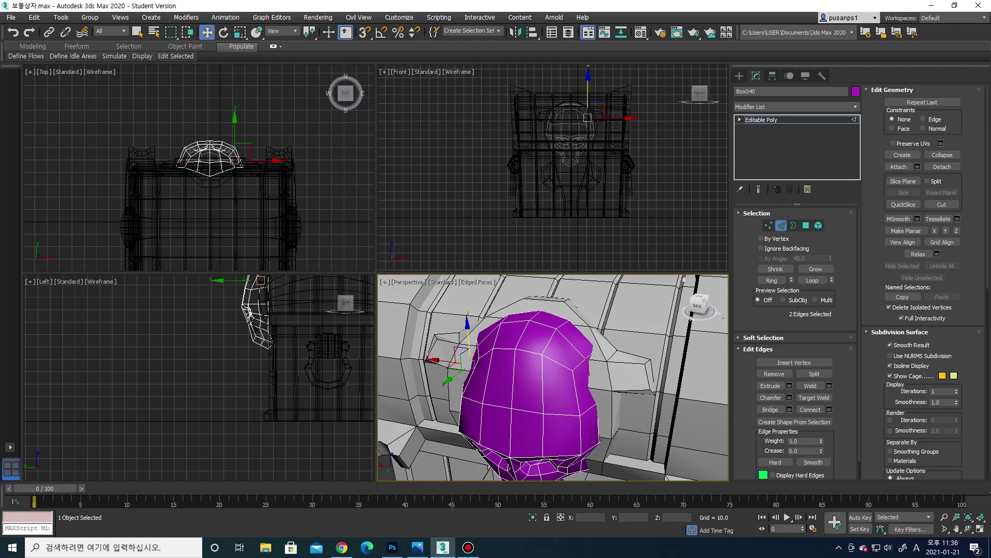
Zoom in and add the jaw edges to the edge selection
key("1")
key("q")
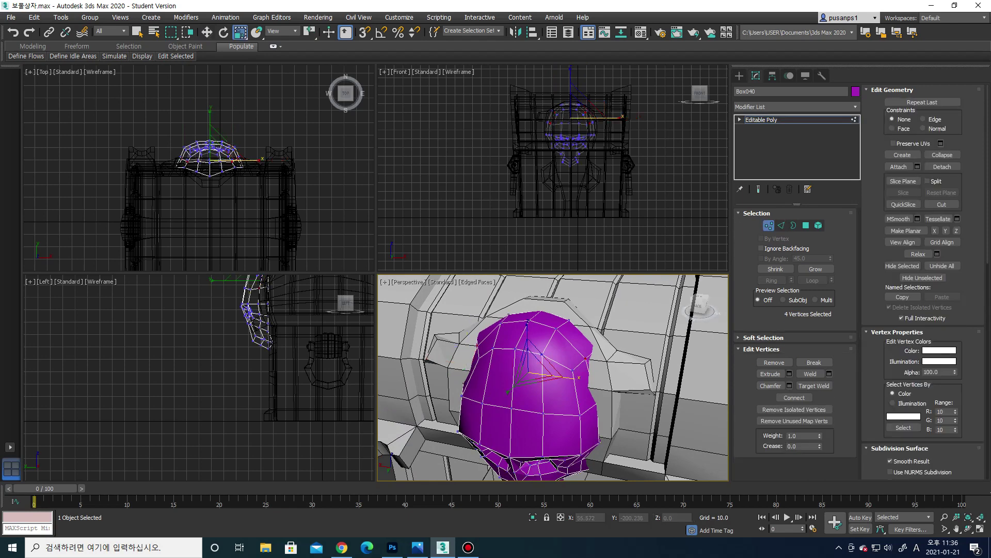
mouse_move(573, 372)
middle_mouse_down("alt")
mouse_move(557, 354)
mouse_move(555, 361)
middle_mouse_up("alt")
scroll(594, 465, "up", 1)
scroll(593, 465, "up", 2)
scroll(594, 464, "up", 1)
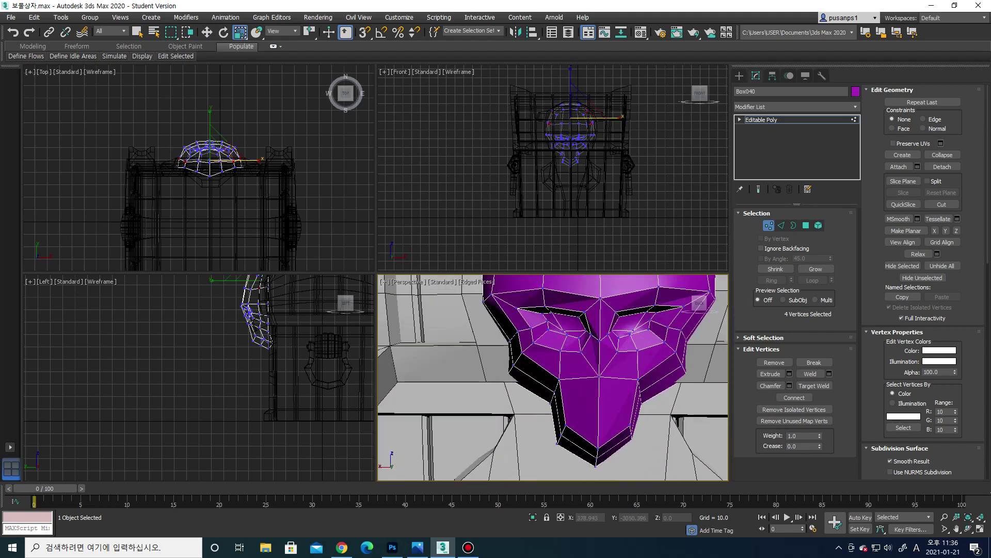
key("2")
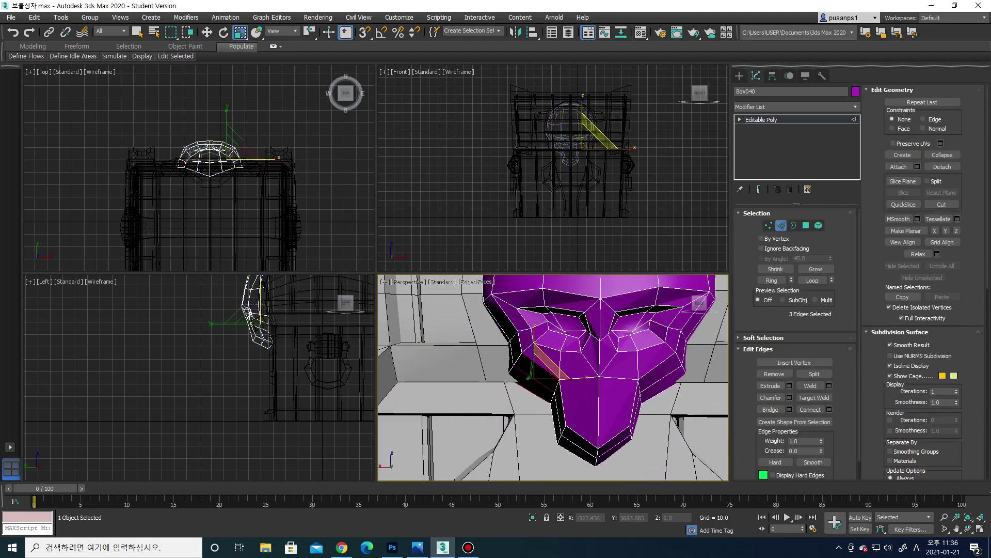
left_click(658, 366, "ctrl")
left_click(614, 378, "ctrl")
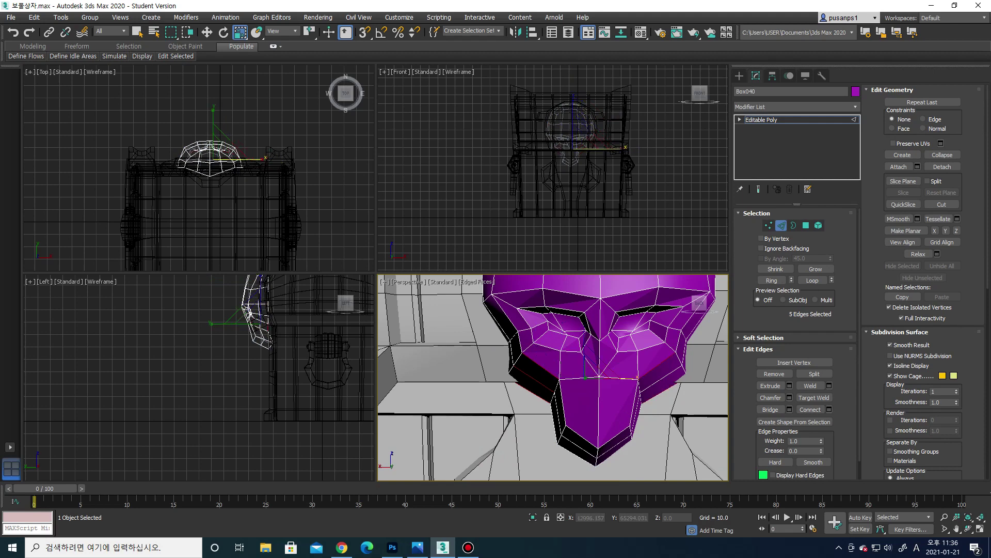
scroll(615, 372, "down", 1)
scroll(615, 371, "down", 1)
scroll(615, 372, "down", 1)
Select the lower-head vertices and lower the jaw slightly
key("1")
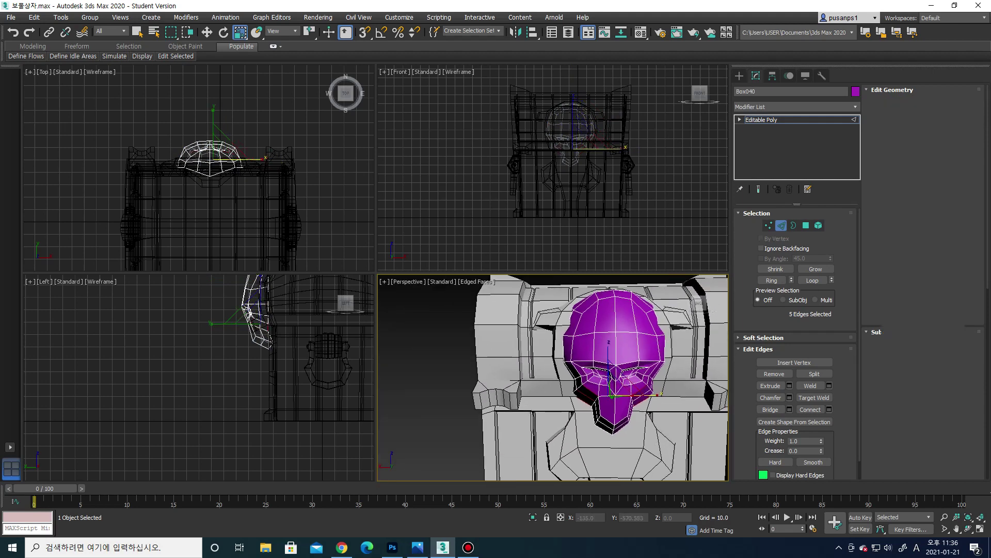
left_click_drag(560, 346, 672, 395)
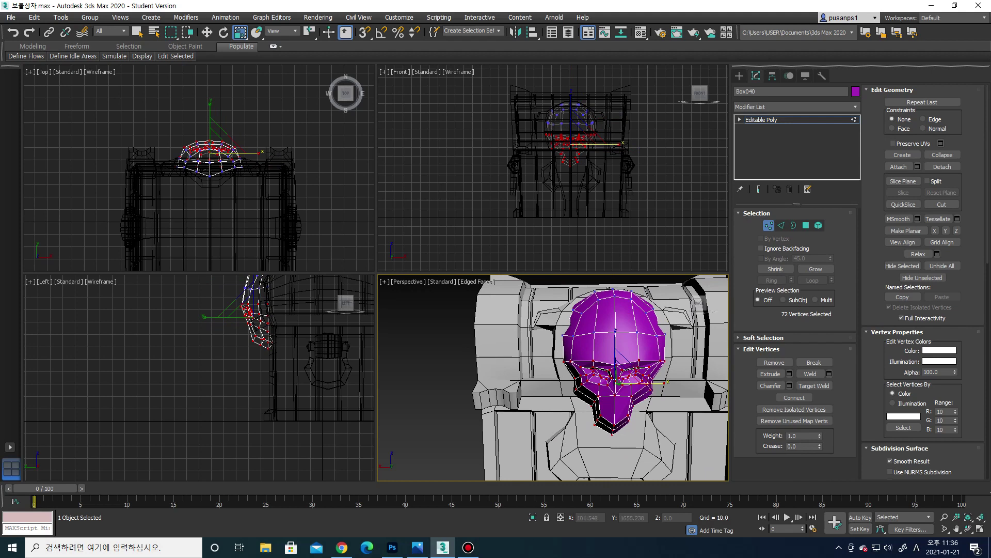
key("w")
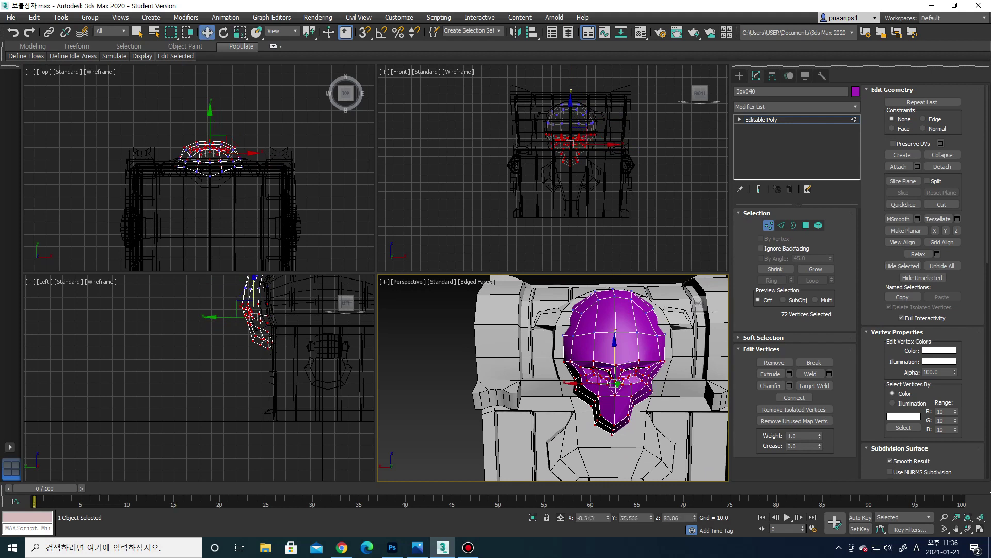
left_click_drag(615, 351, 615, 363)
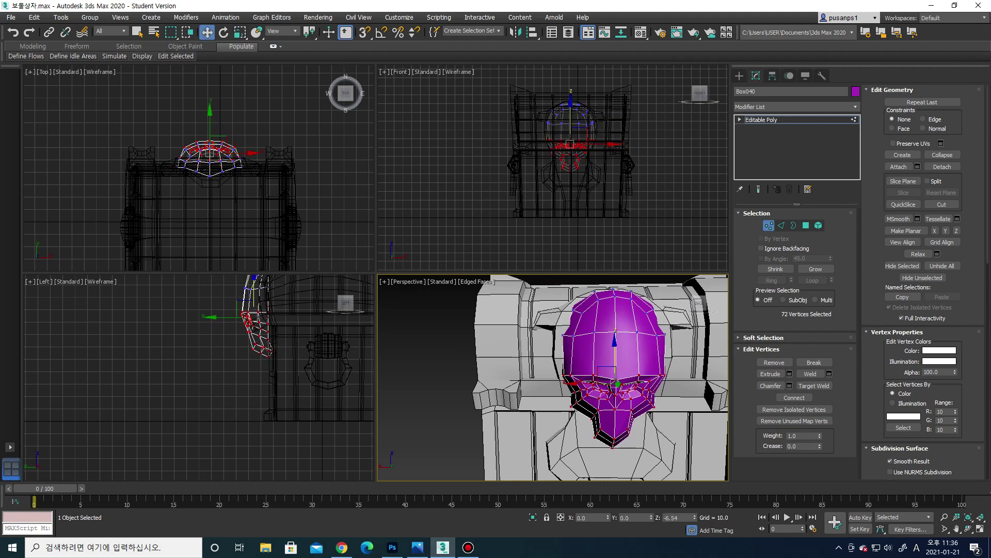
Select the forehead vertex row and move it down
scroll(646, 320, "up", 3)
middle_click_drag(552, 392, 560, 372, "alt")
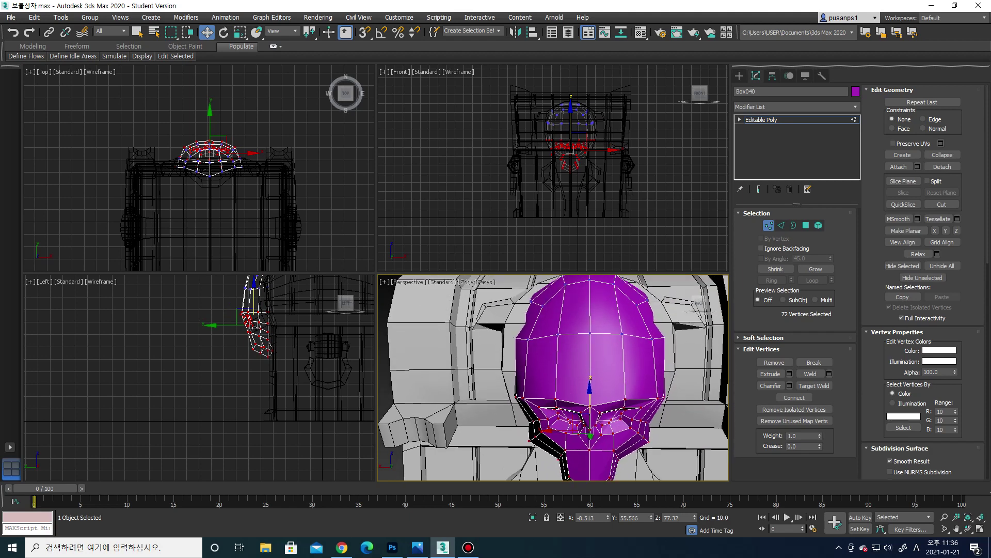
left_click_drag(508, 322, 671, 349)
mouse_move(584, 333)
left_mouse_down()
mouse_move(584, 343)
mouse_move(628, 347)
left_mouse_up()
key("r")
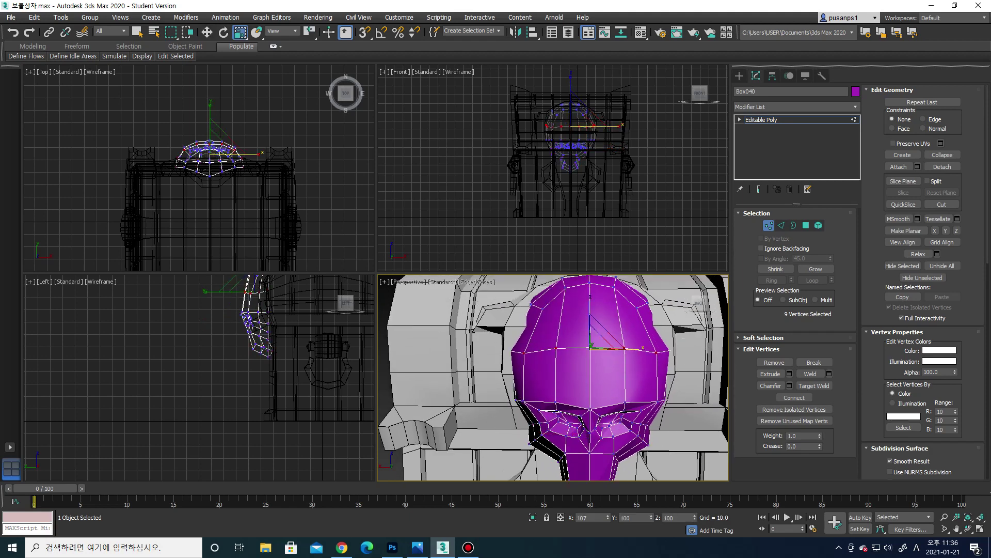
Select the whole lower face's vertices, then return to object level
middle_click_drag(552, 413, 552, 331)
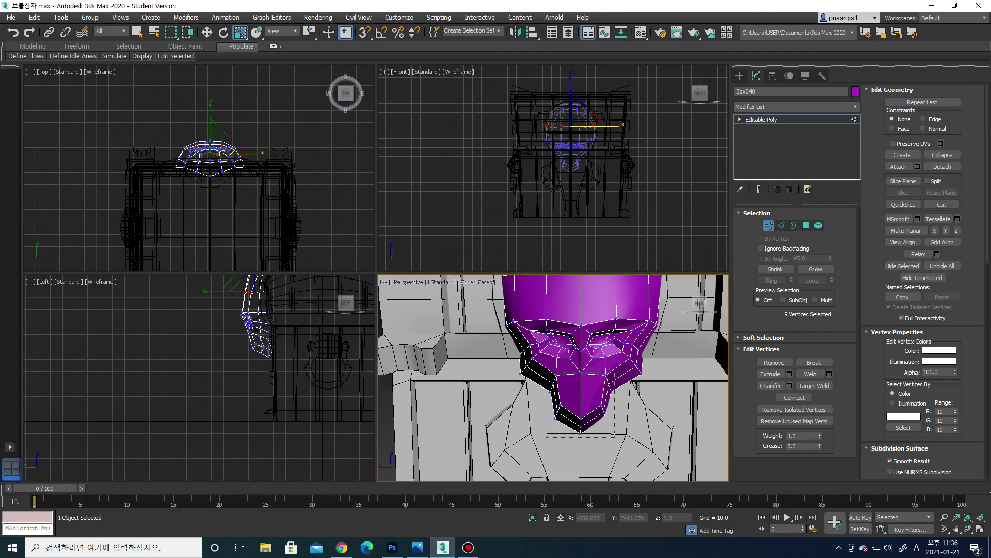
left_click_drag(614, 436, 615, 436, "ctrl")
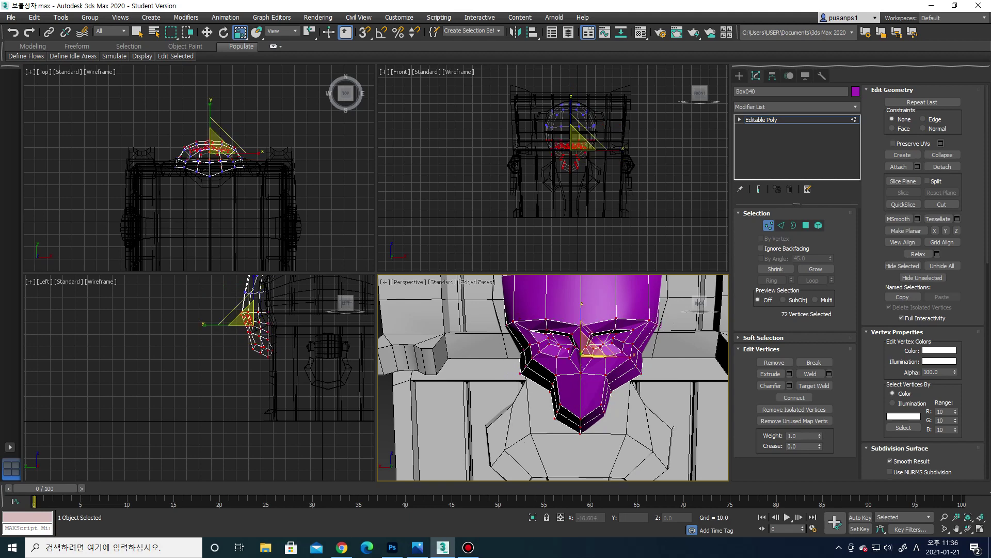
left_click_drag(675, 443, 675, 443)
key("w")
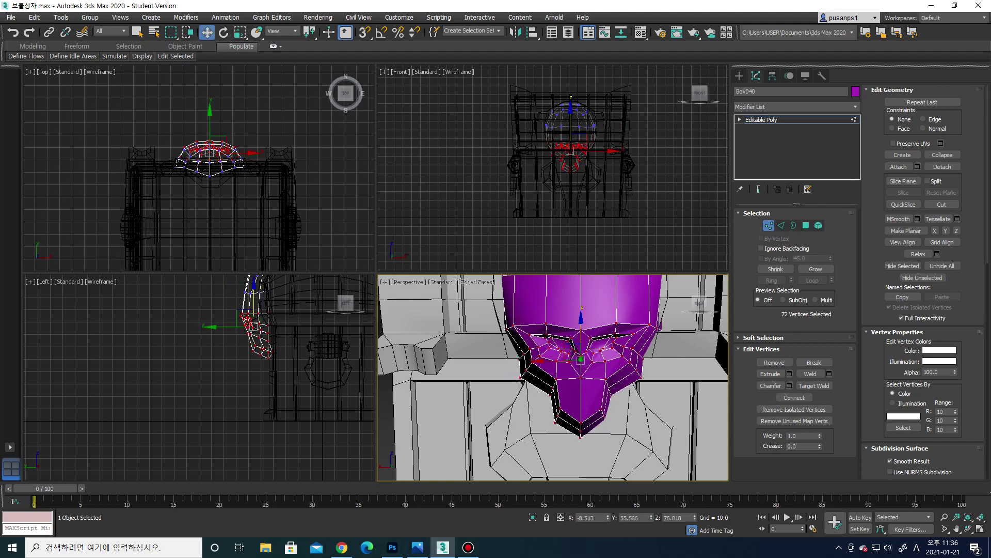
left_click(740, 75)
scroll(539, 150, "up", 5)
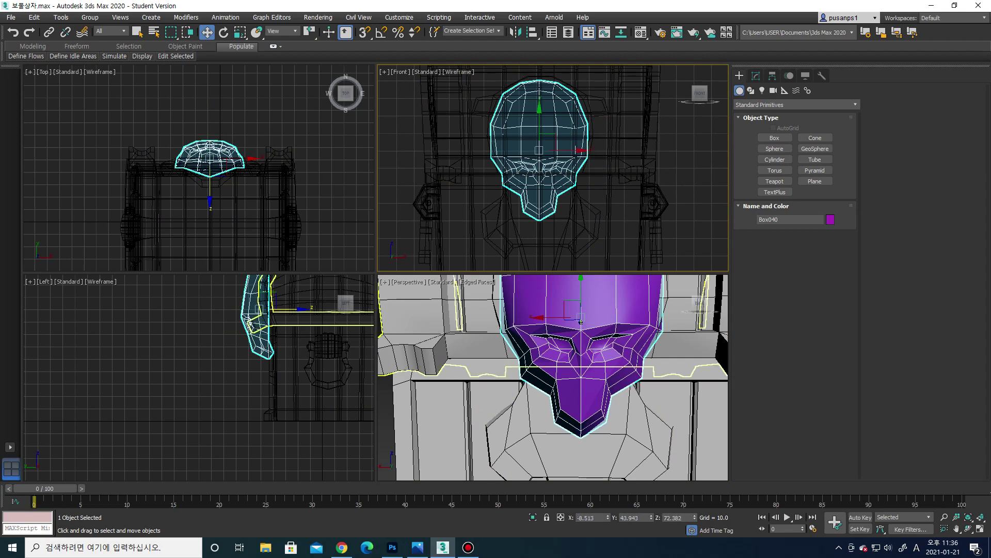
Shift the skull slightly left on X and select the centre-seam vertices for scaling
left_click_drag(578, 150, 580, 150)
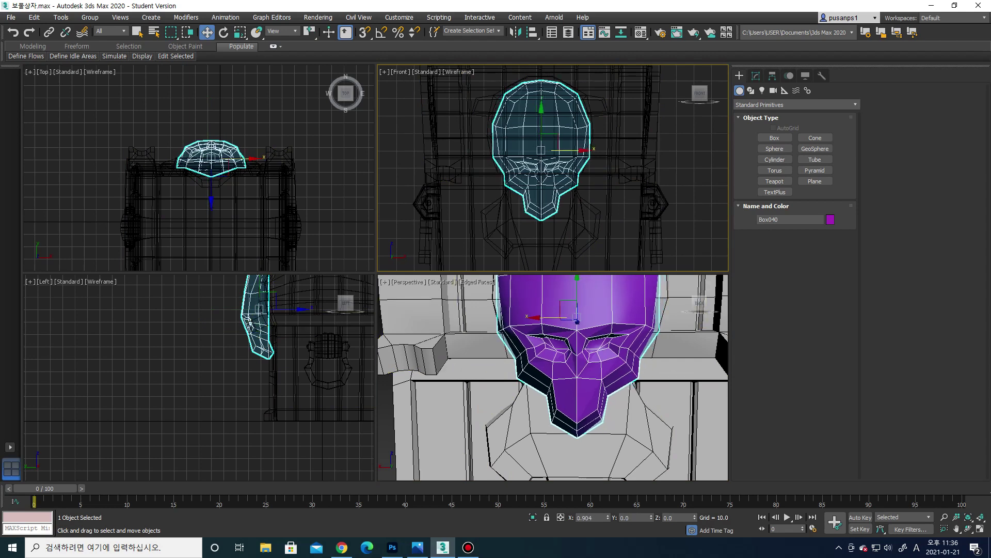
left_click(755, 76)
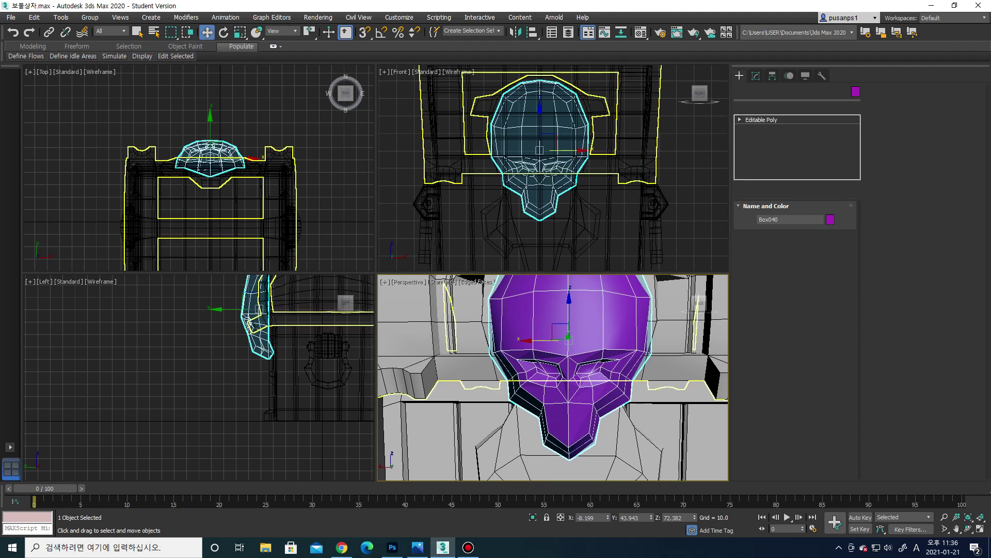
key("1")
left_click(568, 352)
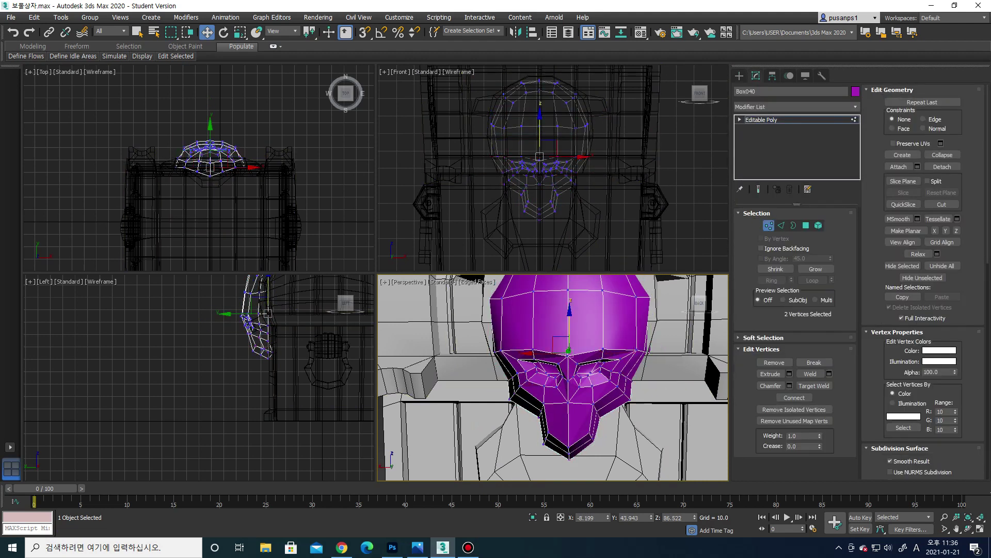
key("r")
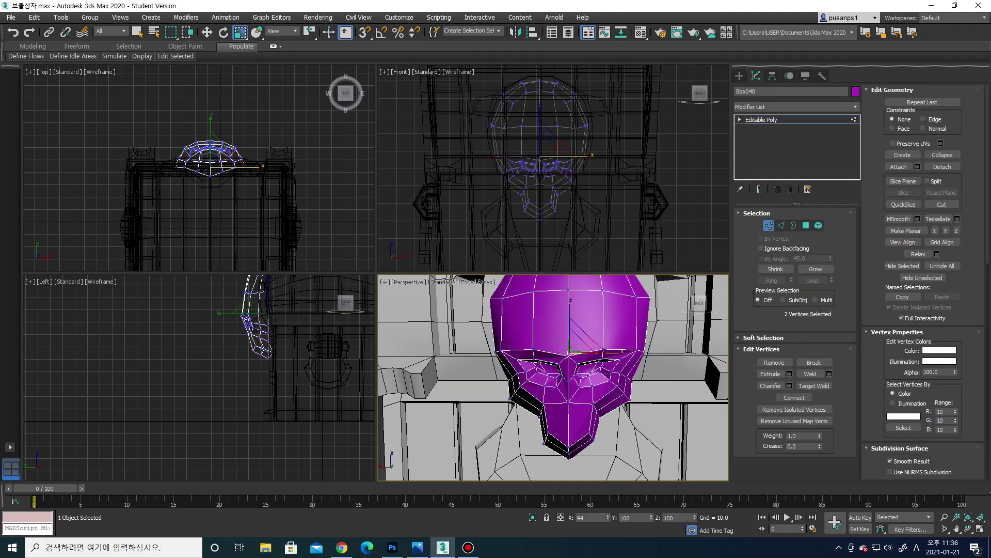
left_click(740, 76)
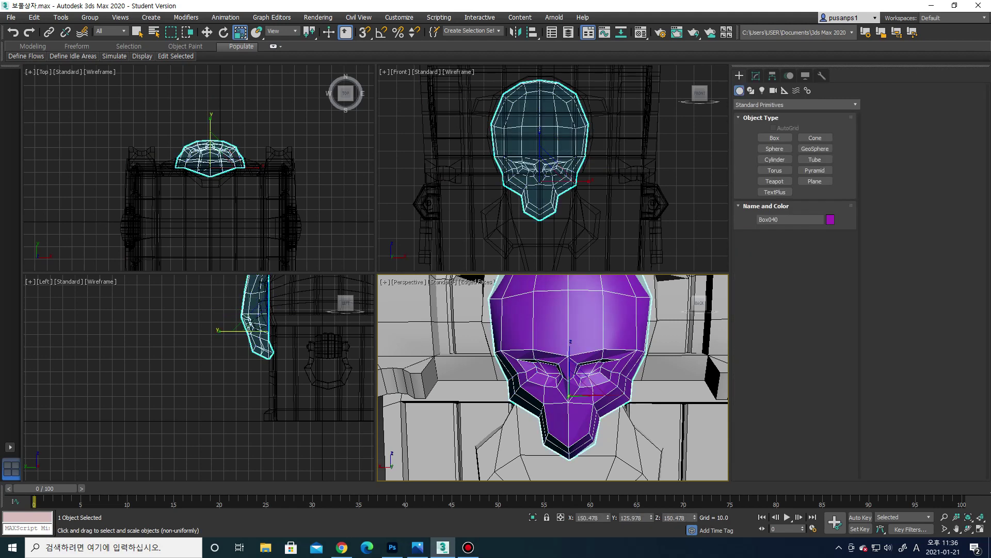
Select four eye-corner vertices, widen them along X, then undo the widening
scroll(553, 377, "up", 2)
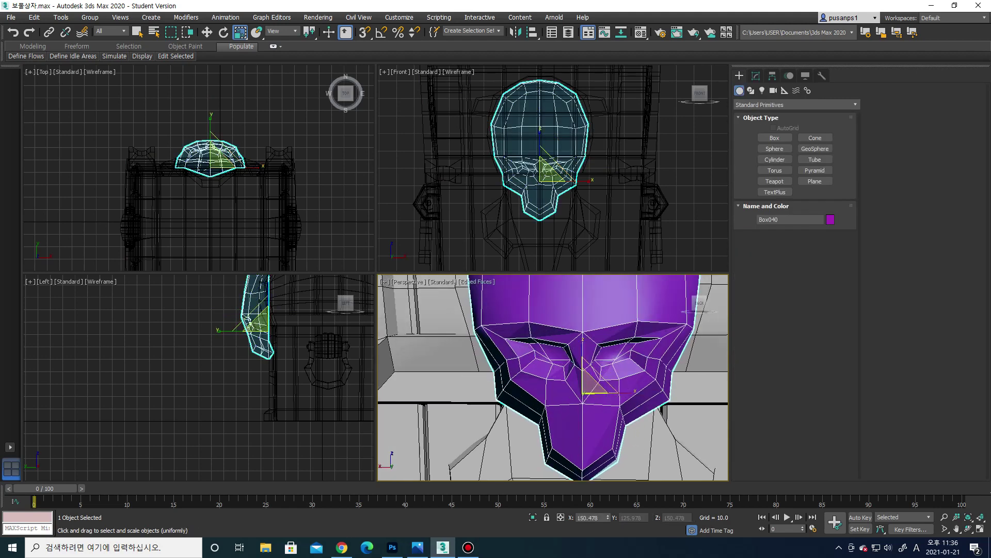
left_click(756, 76)
left_click(508, 340)
left_click(501, 359, "ctrl")
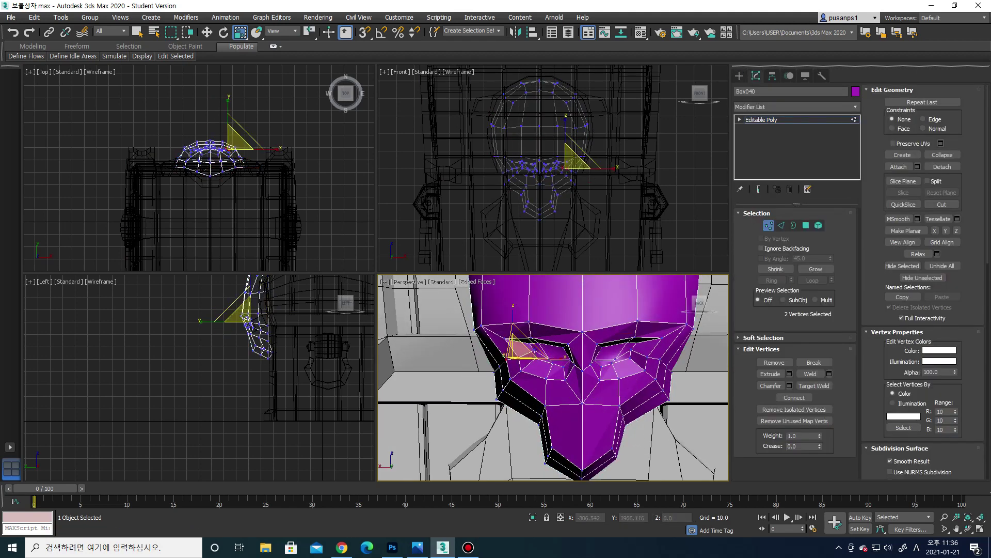
left_click(573, 362, "ctrl")
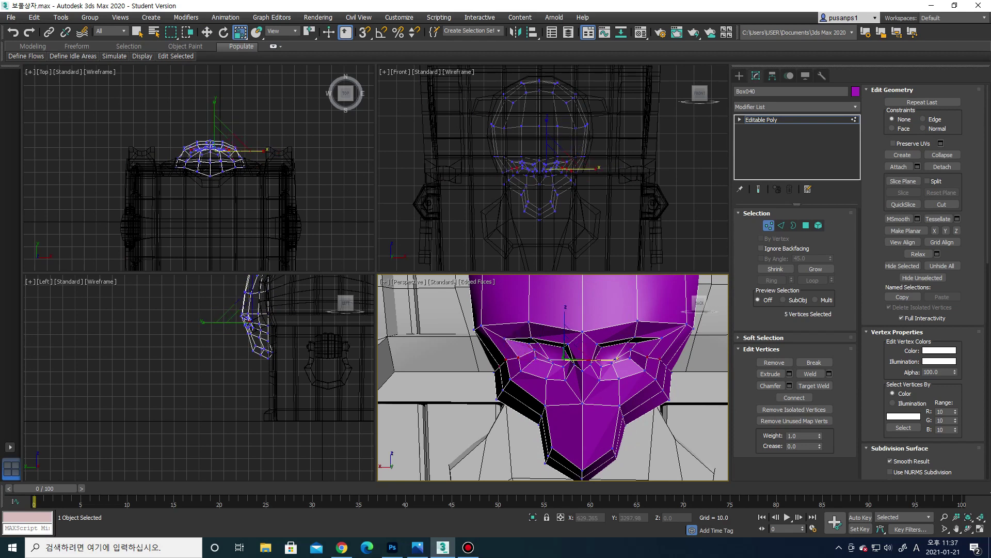
left_click(617, 357, "ctrl")
left_click_drag(617, 358, 630, 358)
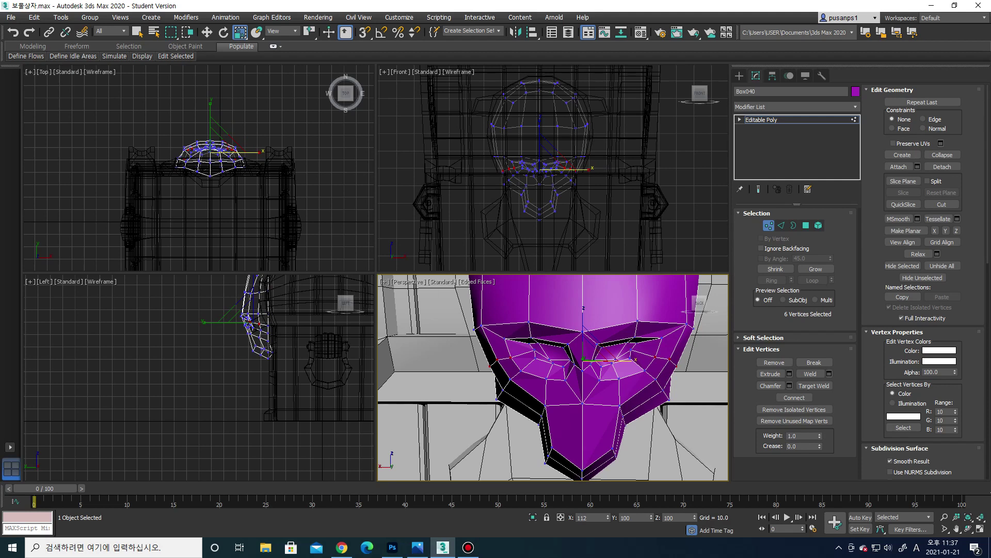
key("ctrl+z")
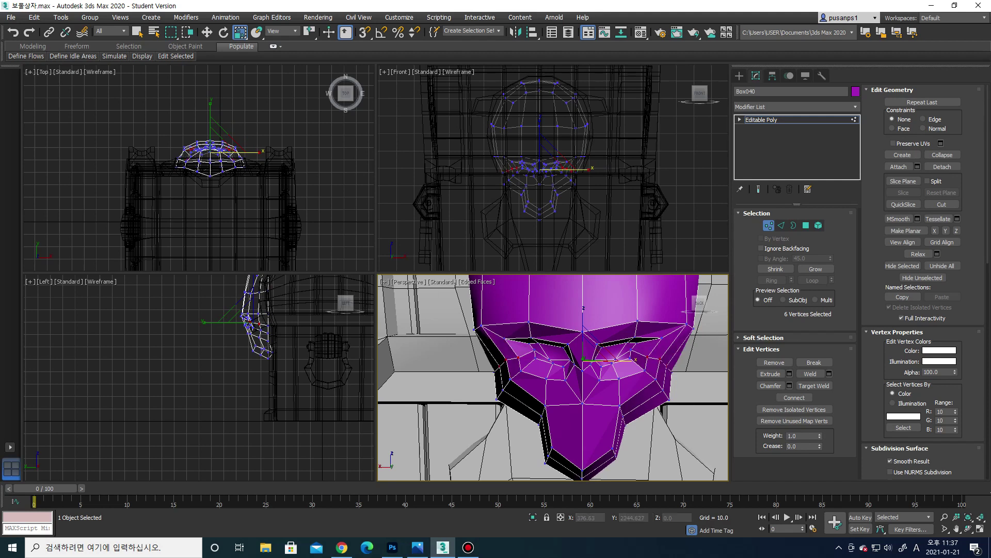
key("ctrl+z")
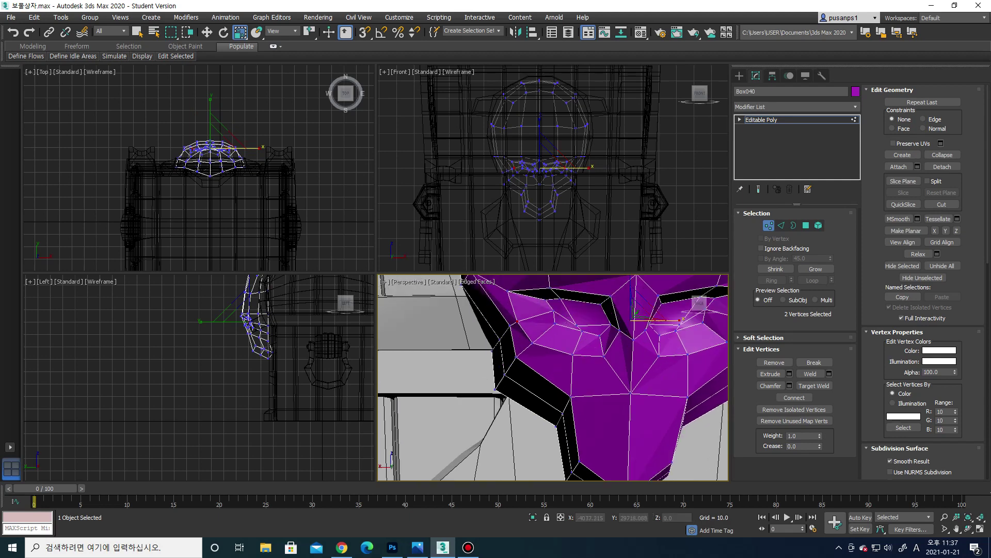
Undo back to the earlier edge selection on the skull
key("ctrl+z")
key("ctrl+z")
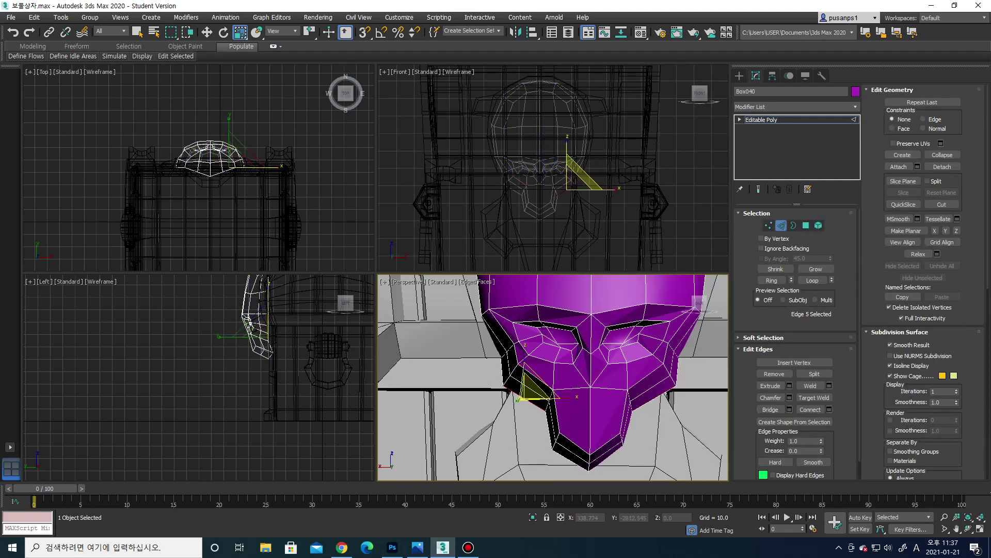
key("ctrl+z")
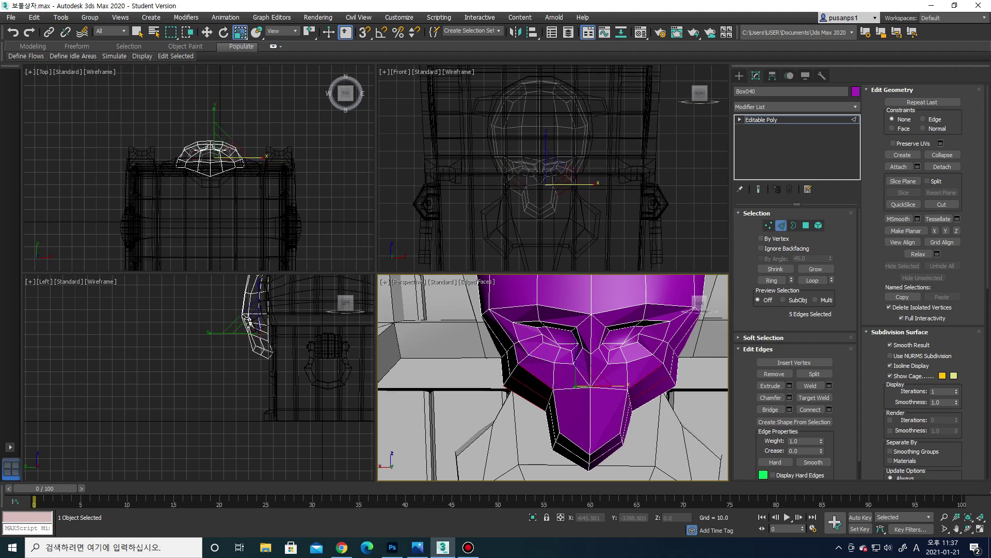
key("ctrl+z")
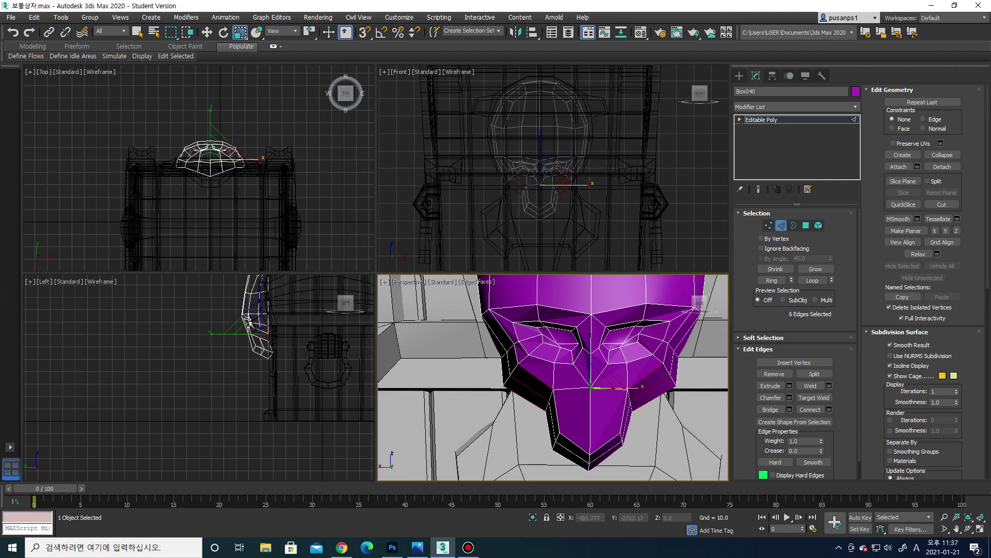
scroll(553, 377, "down", 2)
Select the skull's 31 lower-face and jaw vertices and move them down along Z
key("1")
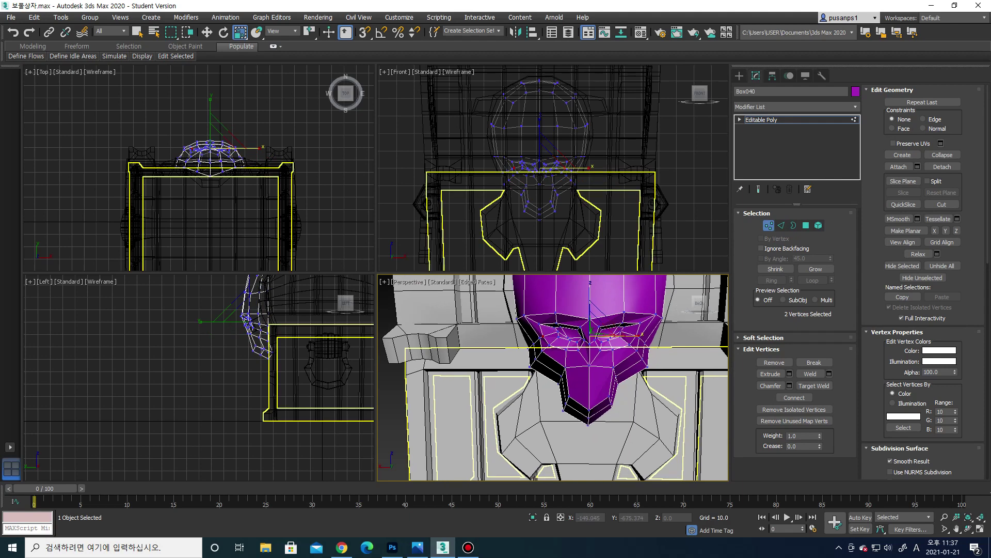
left_click_drag(519, 345, 670, 431)
scroll(589, 289, "up", 2)
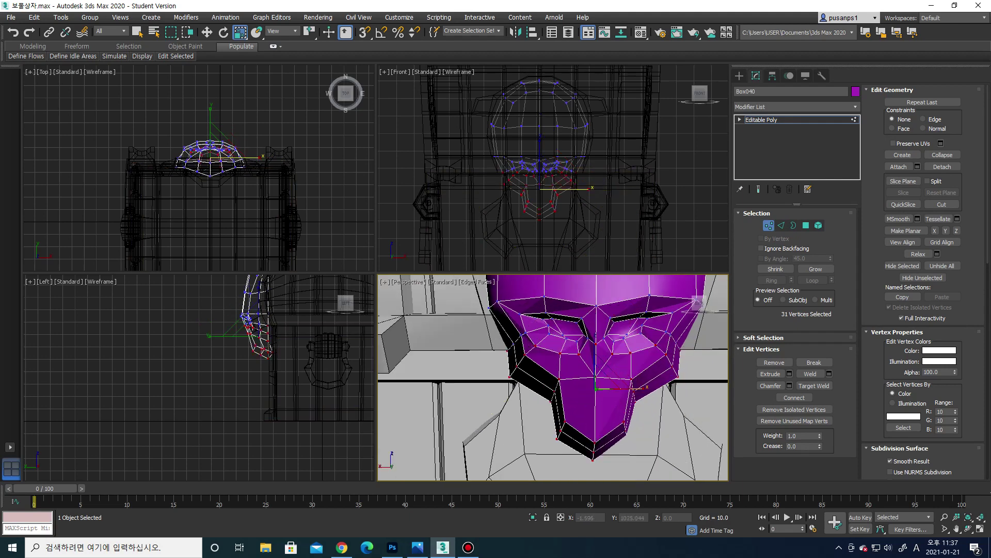
key("w")
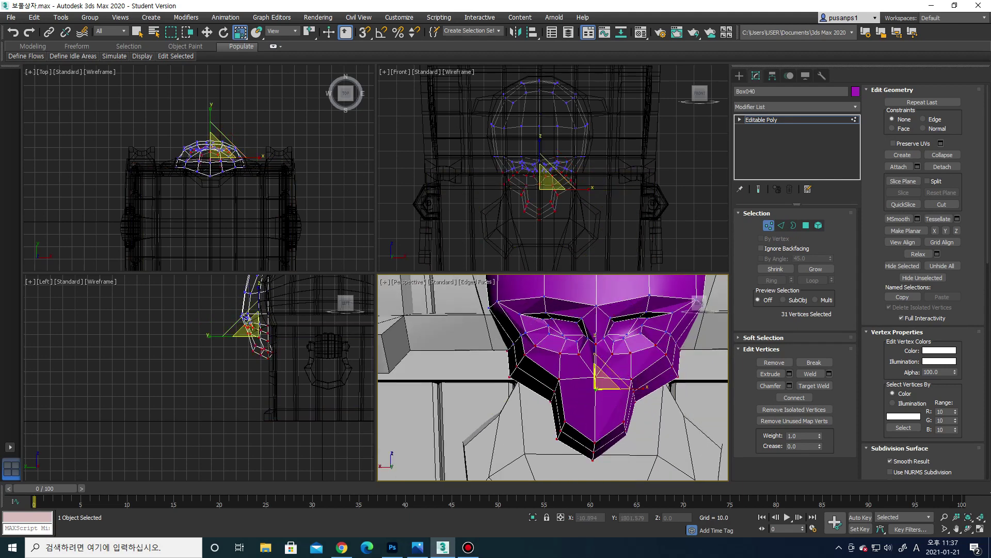
mouse_move(595, 361)
left_mouse_down()
mouse_move(595, 427)
mouse_move(595, 408)
left_mouse_up()
Maximize the Perspective viewport and orbit back to a frontal view of the skull
scroll(594, 392, "down", 2)
scroll(594, 393, "down", 3)
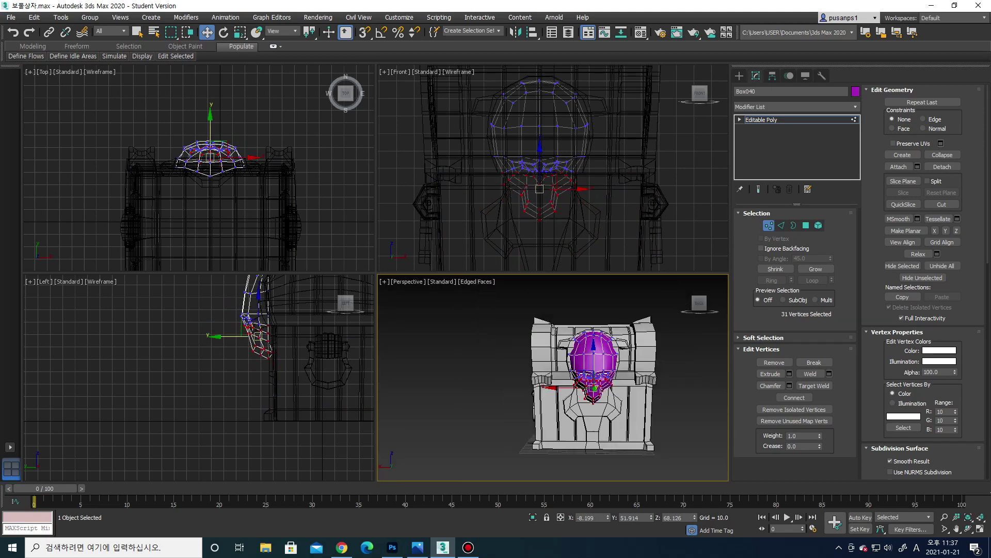
scroll(594, 392, "up", 2)
middle_click_drag(594, 392, 620, 393, "alt")
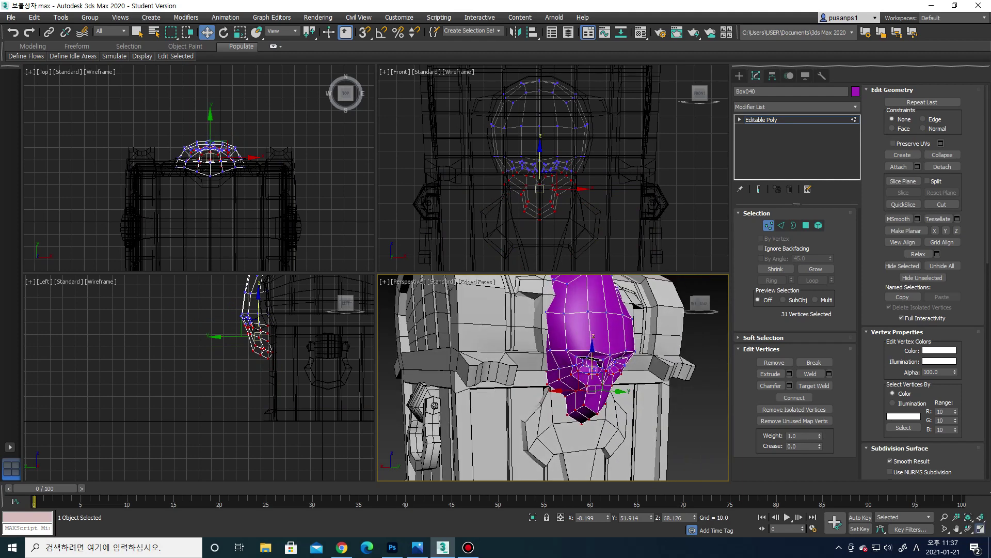
key("alt+w")
middle_click_drag(449, 289, 423, 289, "alt")
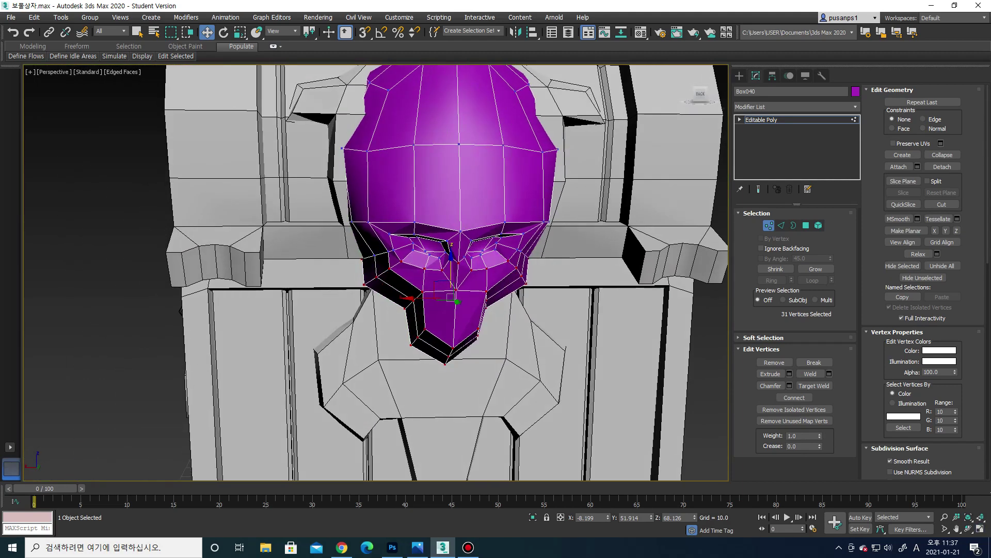
Isolate the chest body and scale its top corner vertices outward
left_click(739, 75)
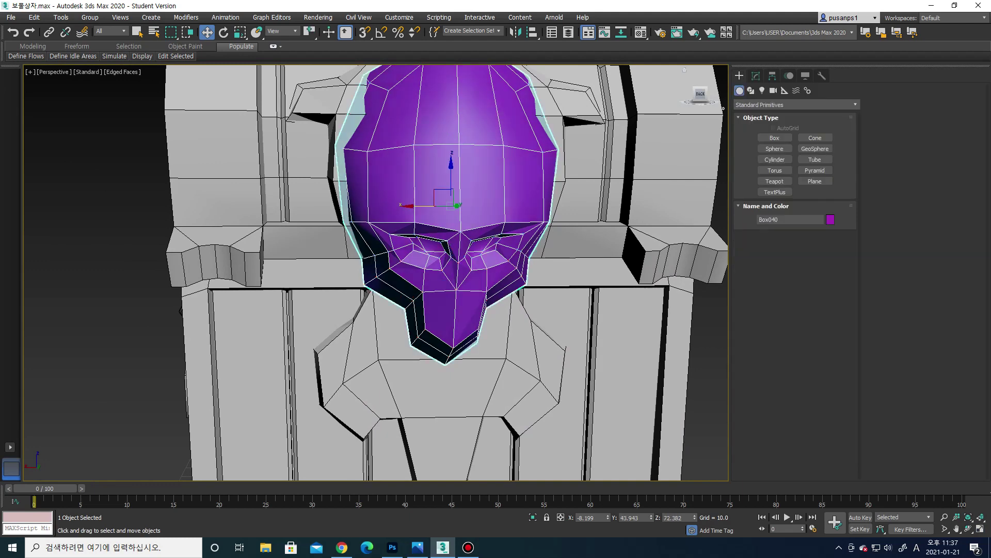
left_click(343, 379)
scroll(474, 271, "down", 3)
scroll(474, 271, "up", 5)
key("1")
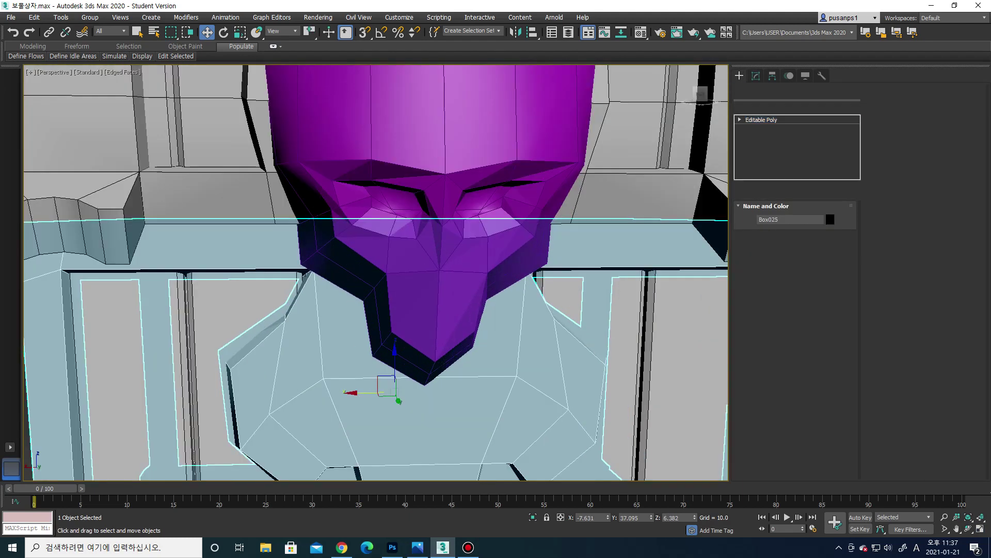
key("alt+q")
middle_click_drag(362, 268, 361, 242, "alt")
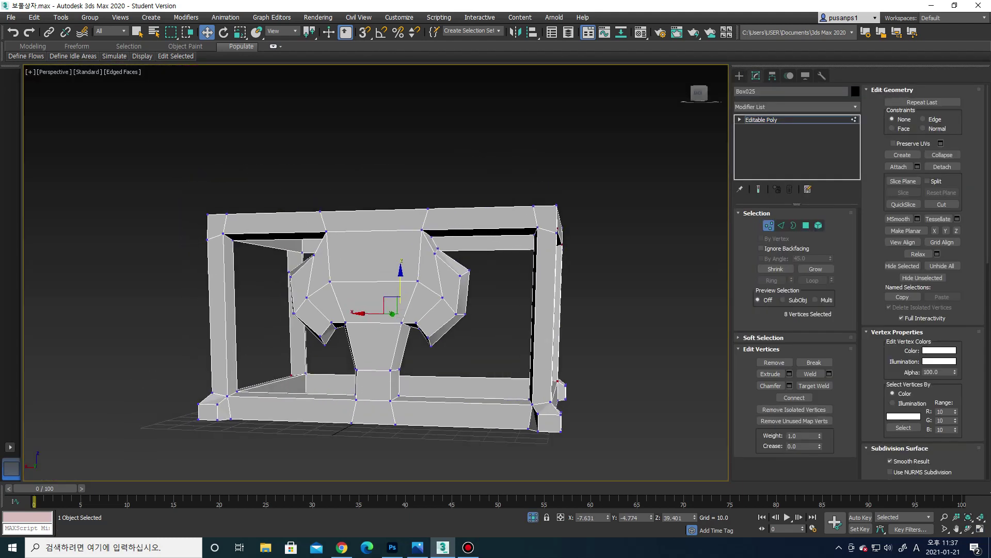
scroll(377, 336, "up", 3)
left_click(447, 236)
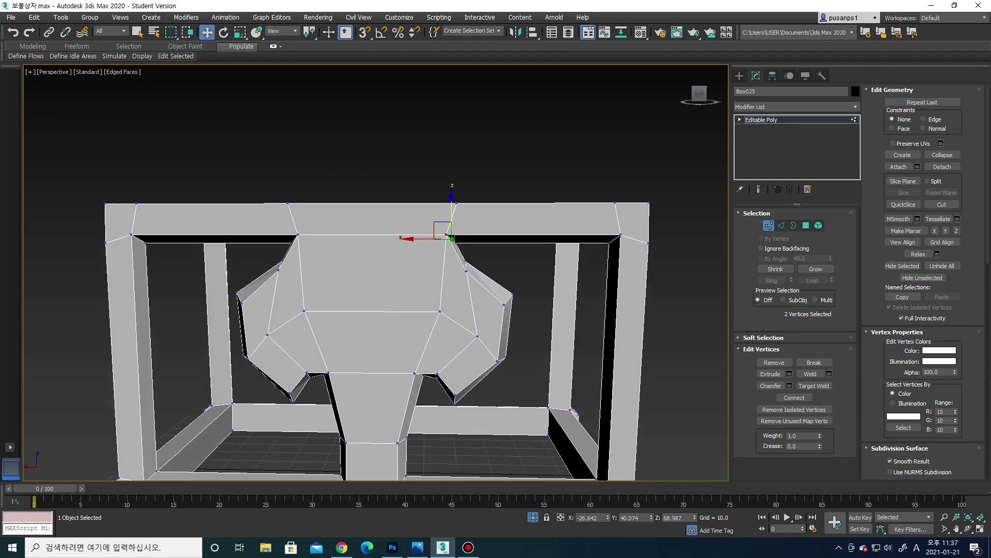
key("r")
left_click_drag(408, 238, 429, 239)
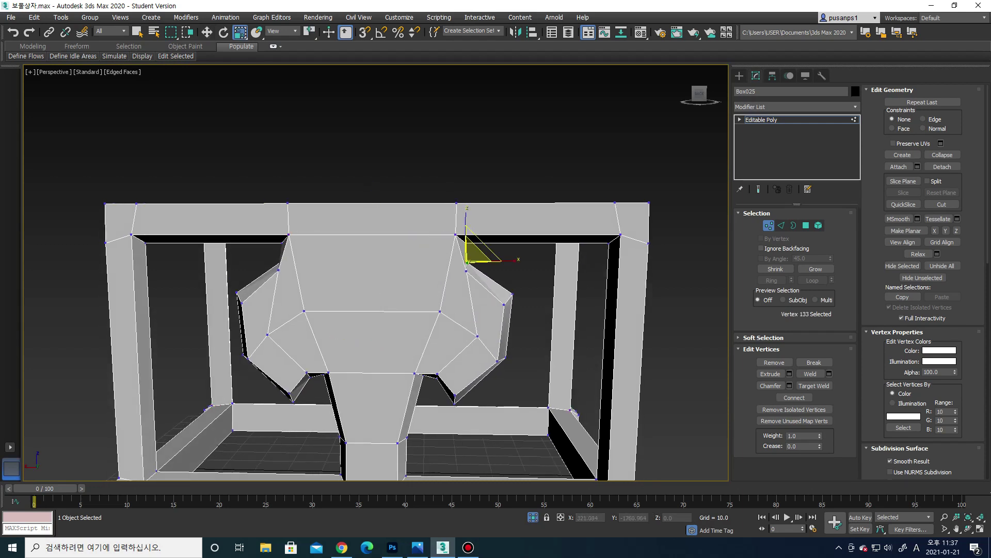
Select the chest's centre vertices and unhide all hidden objects
left_click(277, 262, "ctrl")
right_click(468, 244)
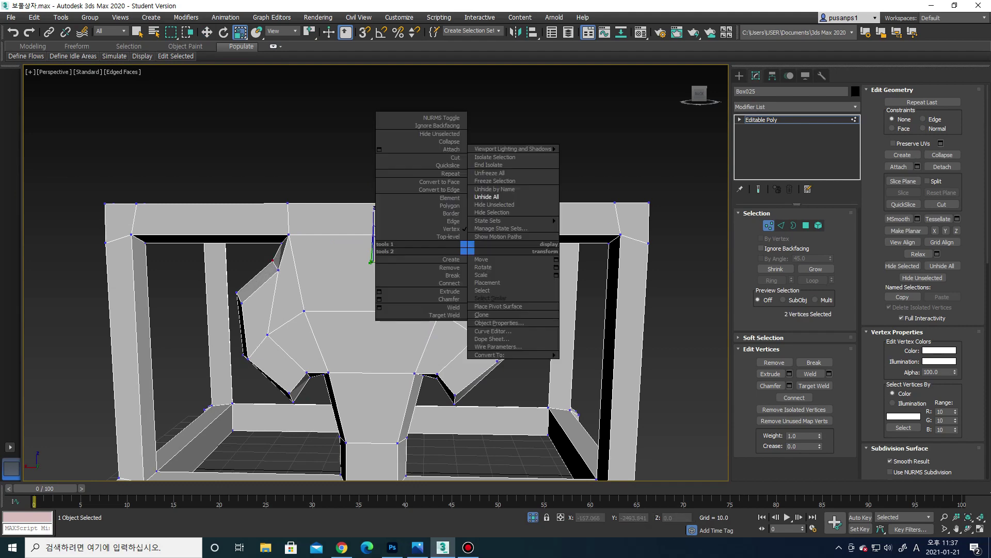
left_click(511, 202)
scroll(508, 139, "down", 2)
scroll(509, 139, "up", 5)
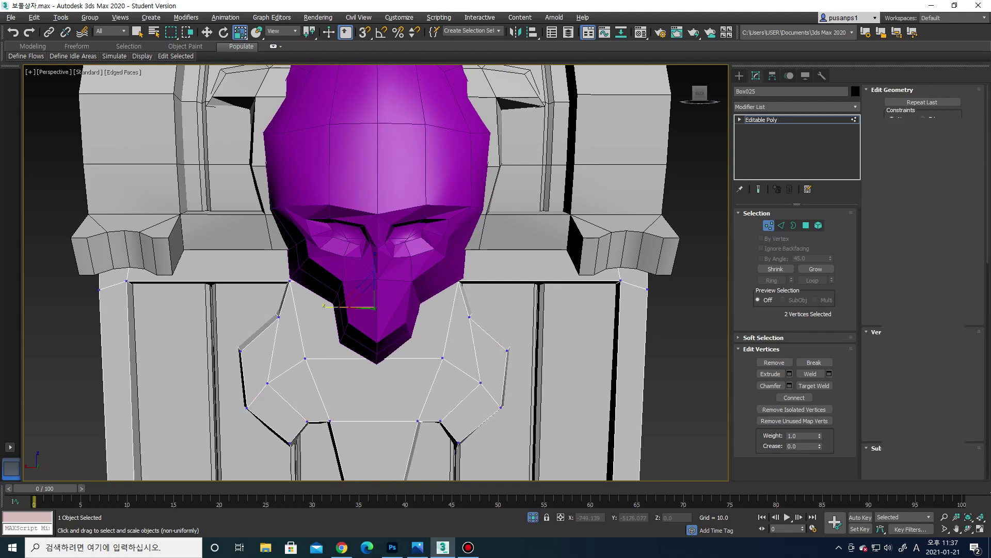
Isolate front panel Box025, select its top vertices, then end isolation
key("alt+q")
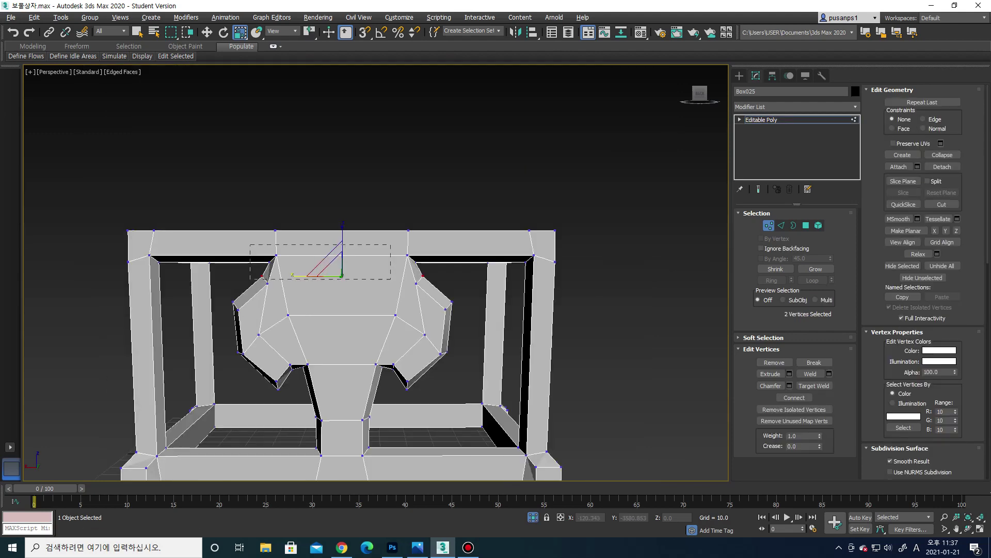
left_click_drag(391, 280, 391, 279)
mouse_move(335, 248)
middle_mouse_down("alt")
mouse_move(362, 258)
mouse_move(361, 227)
middle_mouse_up("alt")
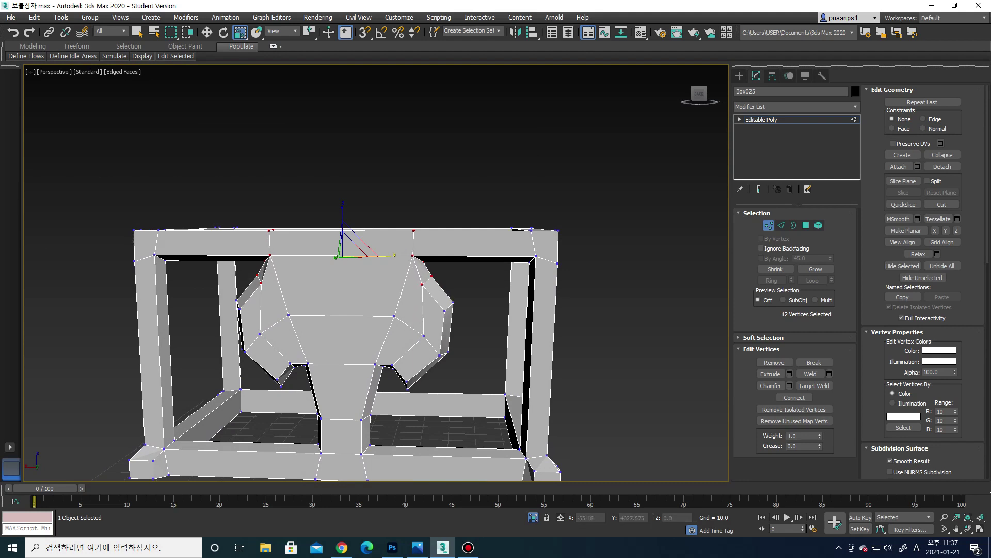
right_click(452, 199)
left_click(496, 146)
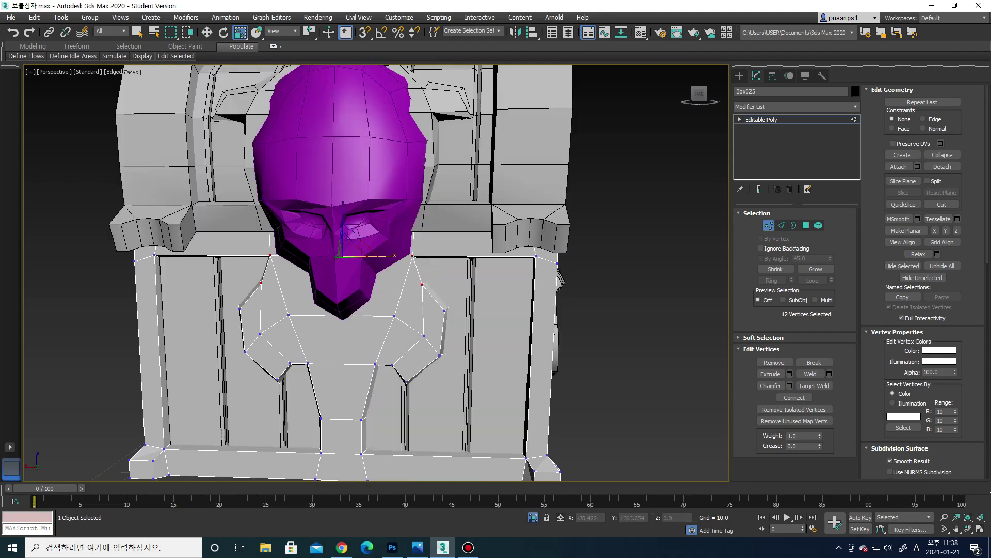
middle_click_drag(560, 279, 548, 279, "alt")
On skull Box040, pull the lower head and chin vertices down, then raise the six chin vertices slightly
left_click(740, 76)
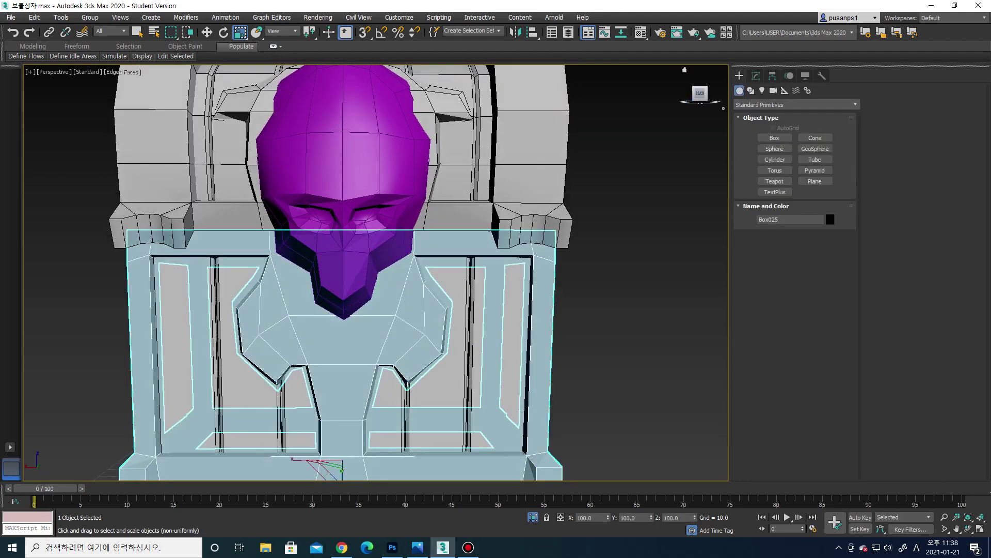
left_click(343, 155)
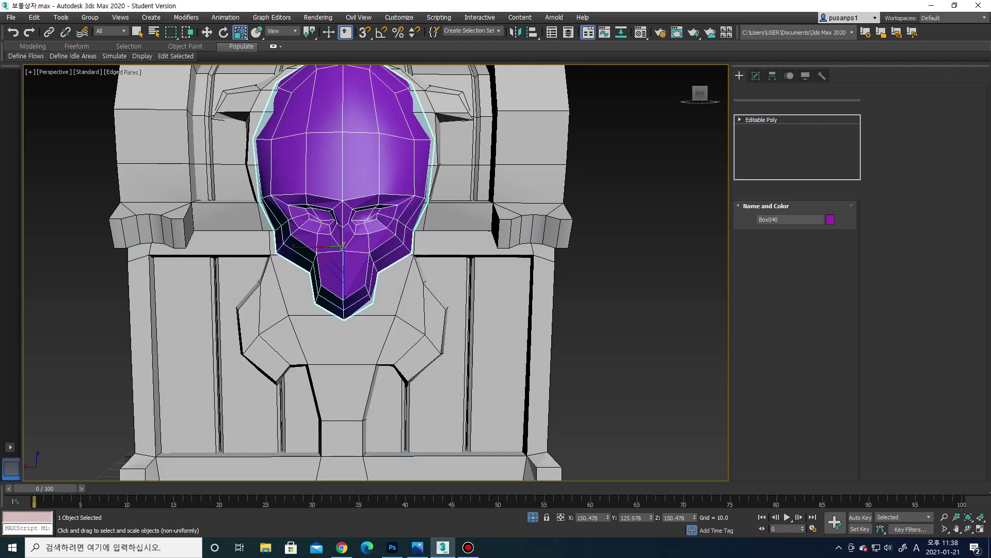
key("1")
key("w")
mouse_move(343, 202)
left_mouse_down()
mouse_move(344, 258)
mouse_move(344, 233)
left_mouse_up()
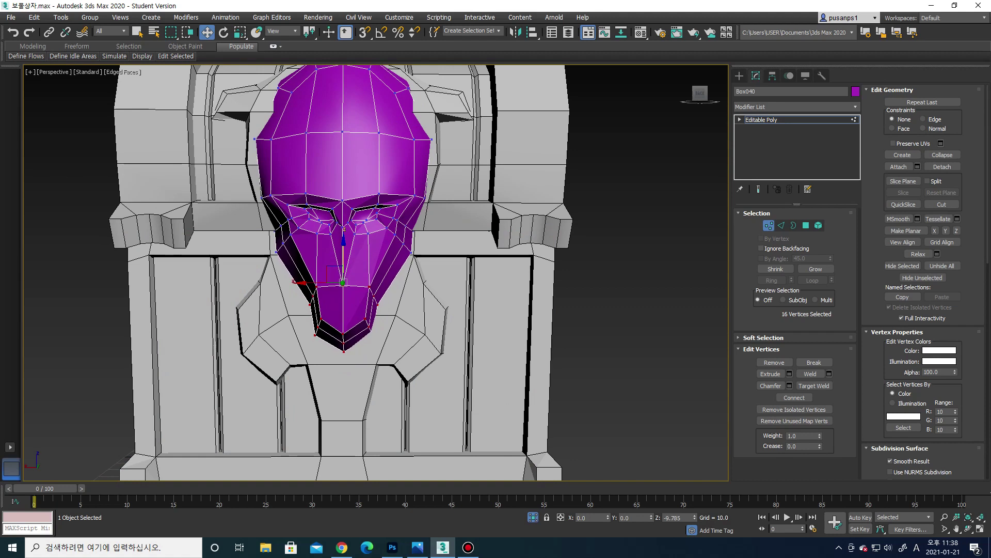
left_click_drag(344, 283, 331, 310)
scroll(317, 312, "up", 2)
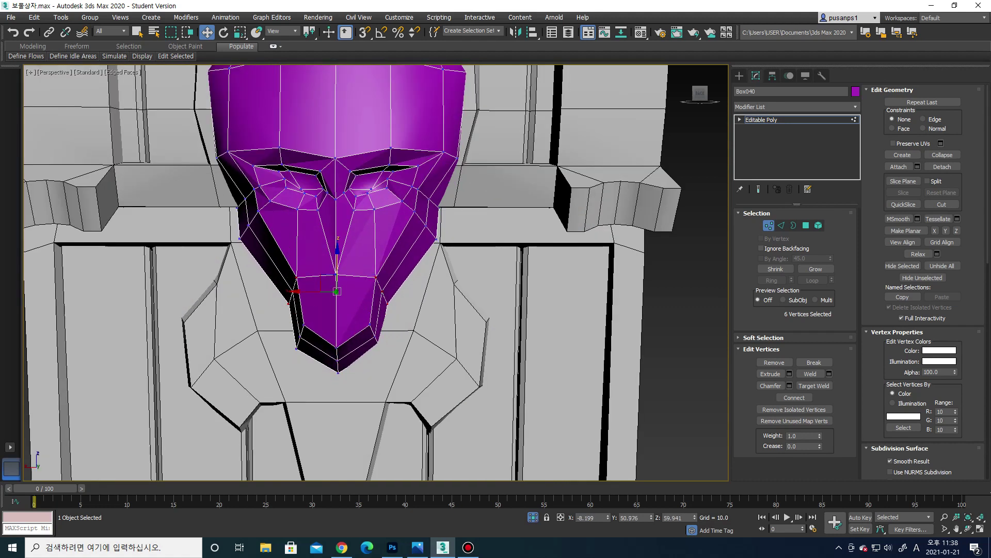
left_click_drag(336, 291, 336, 255)
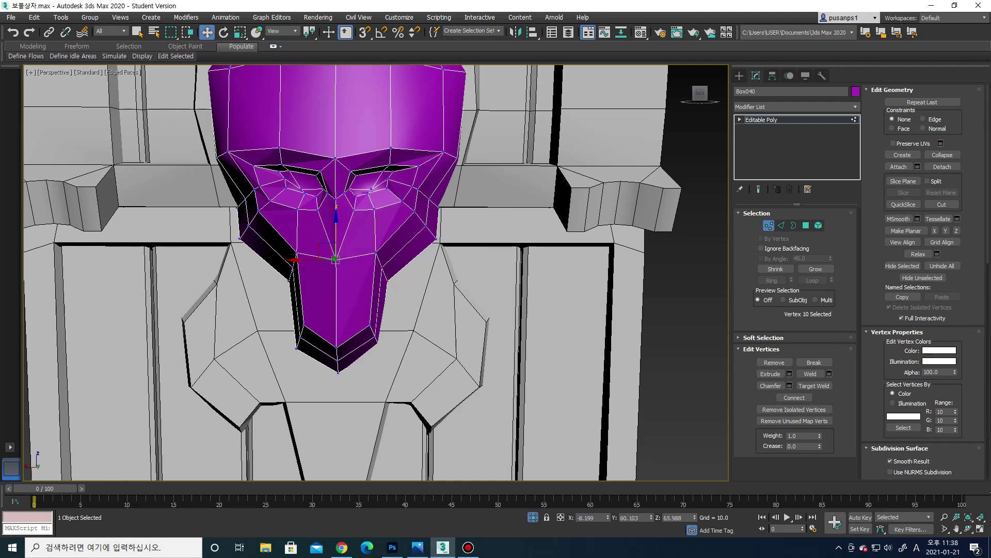
middle_click_drag(336, 258, 357, 289, "alt")
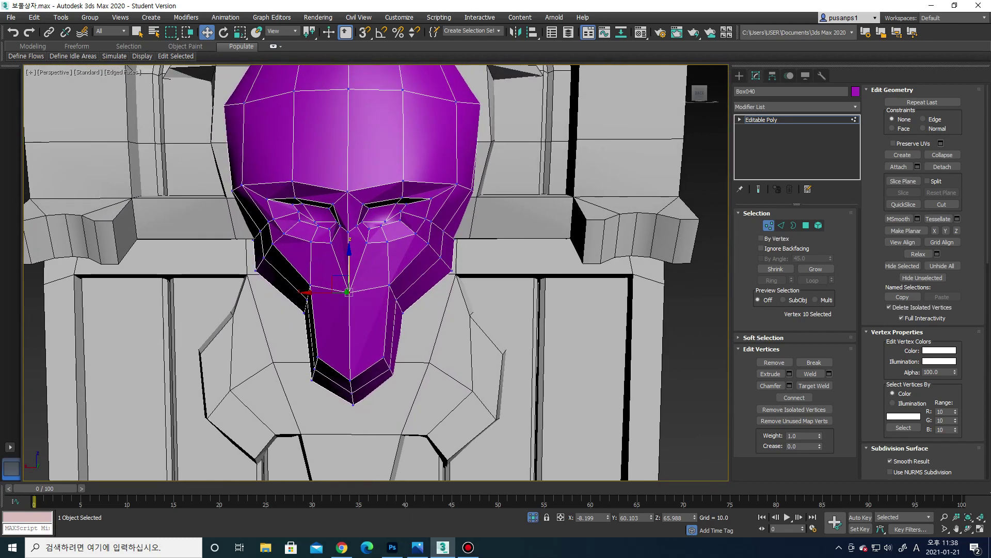
Add connecting edges across the skull's selected edges with Connect
key("2")
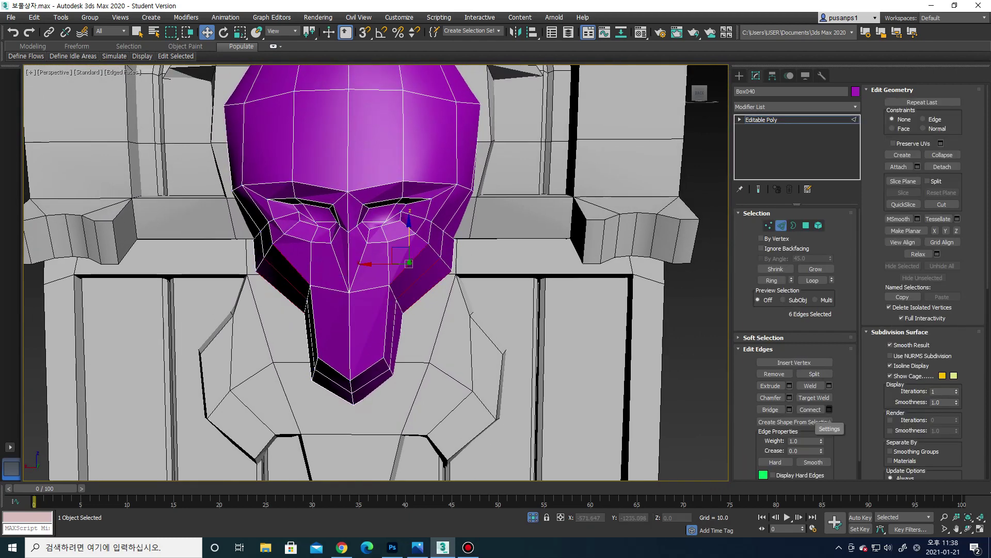
left_click(829, 410)
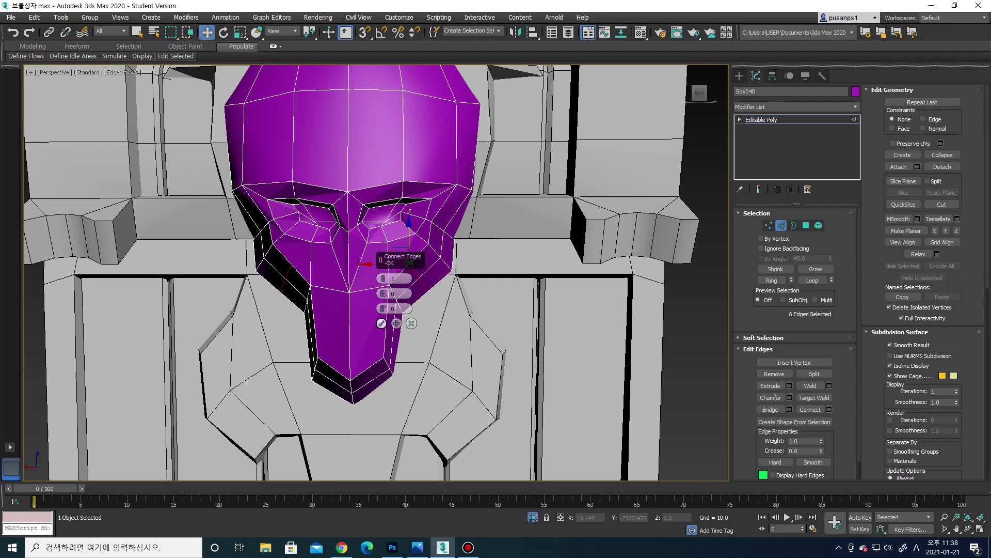
left_click(381, 324)
left_click(271, 265)
Extrude one face on each side of the jaw into spikes and move them slightly down
key("4")
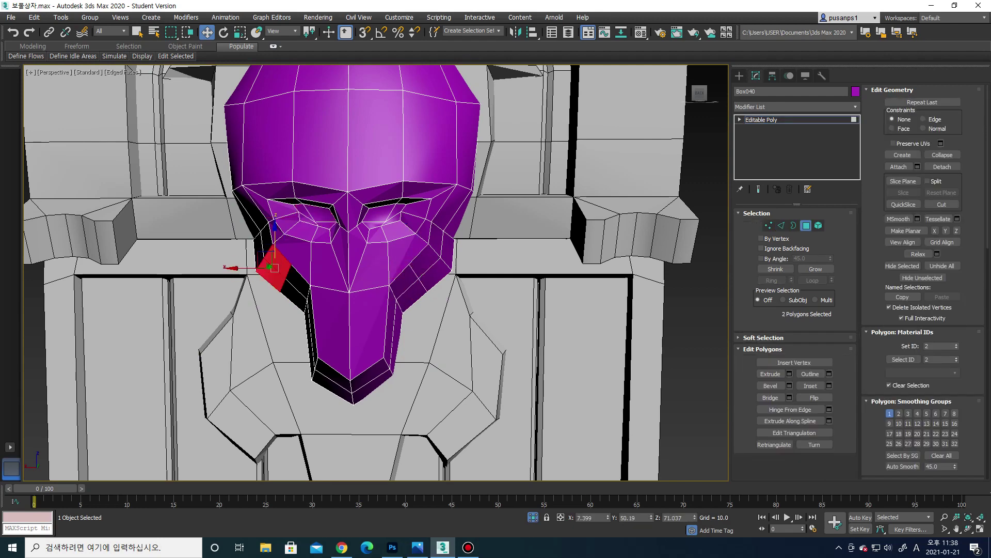
left_click(430, 264, "ctrl")
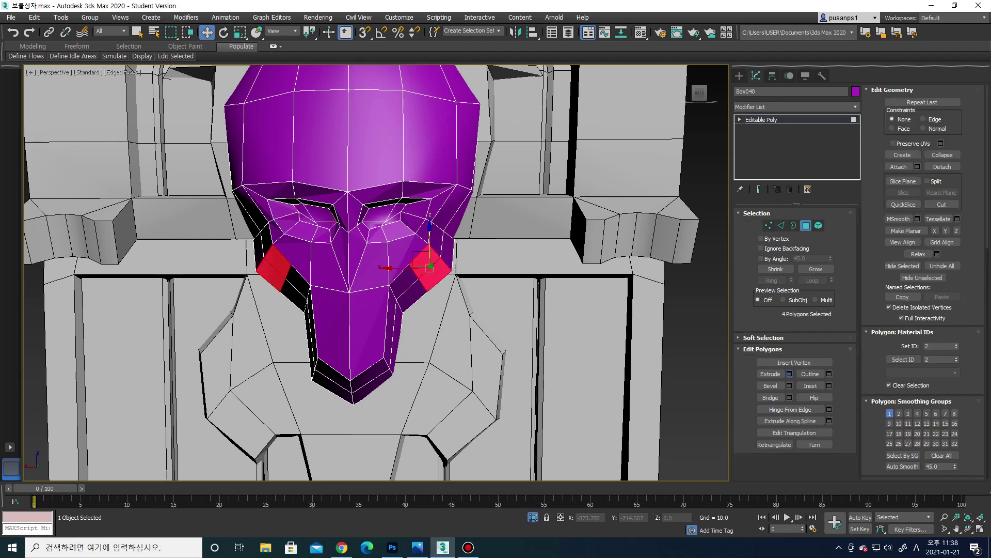
key("shift+e")
middle_click_drag(429, 267, 423, 264, "alt")
left_click_drag(383, 293, 383, 279)
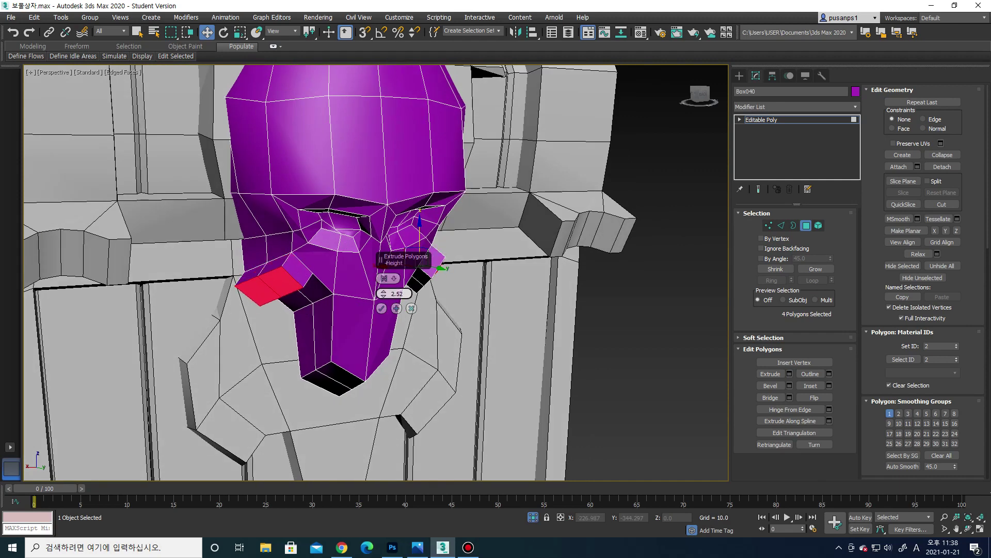
left_click(381, 308)
middle_click_drag(381, 308, 402, 275, "alt")
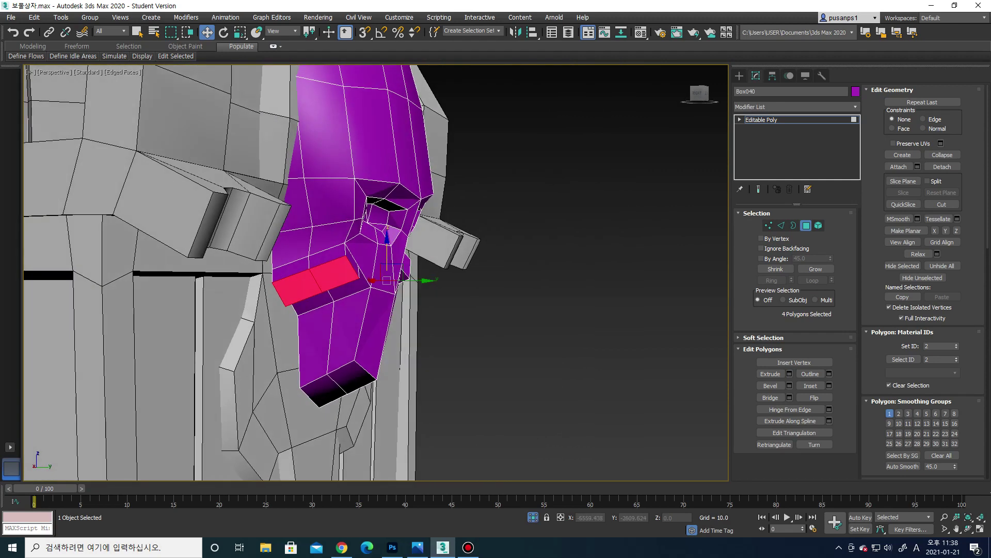
left_click_drag(401, 276, 388, 279)
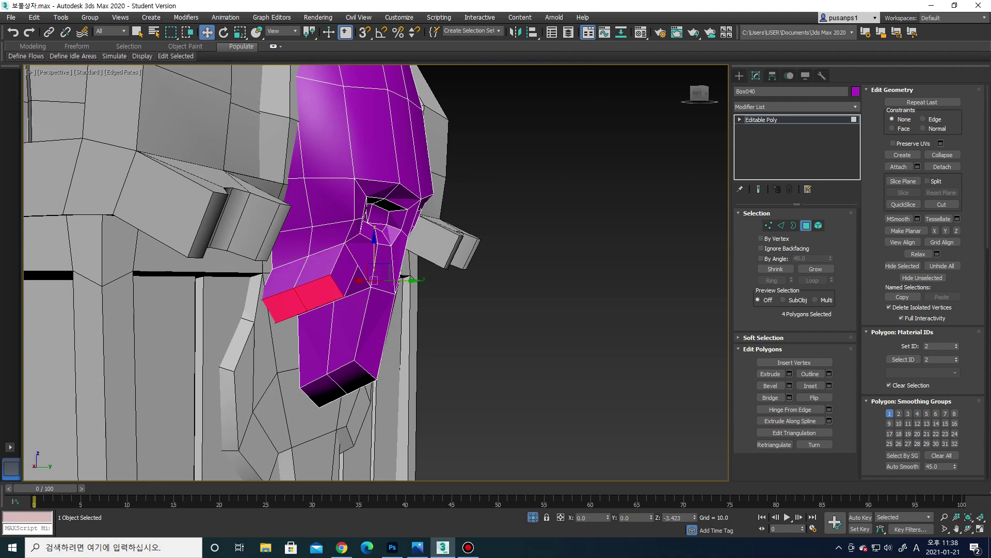
mouse_move(388, 280)
middle_mouse_down("alt")
mouse_move(491, 289)
mouse_move(503, 304)
middle_mouse_up("alt")
scroll(222, 278, "up", 2)
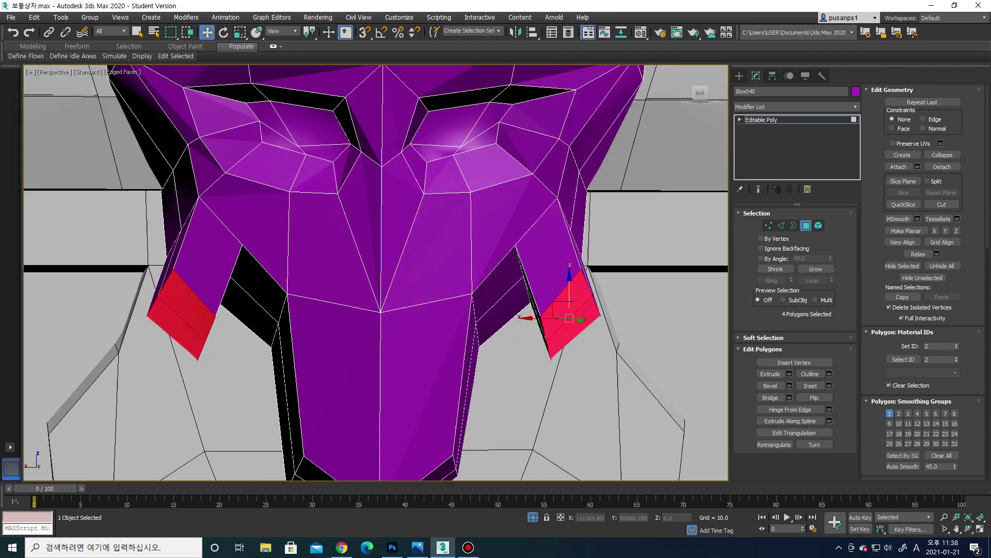
scroll(222, 278, "up", 2)
key("2")
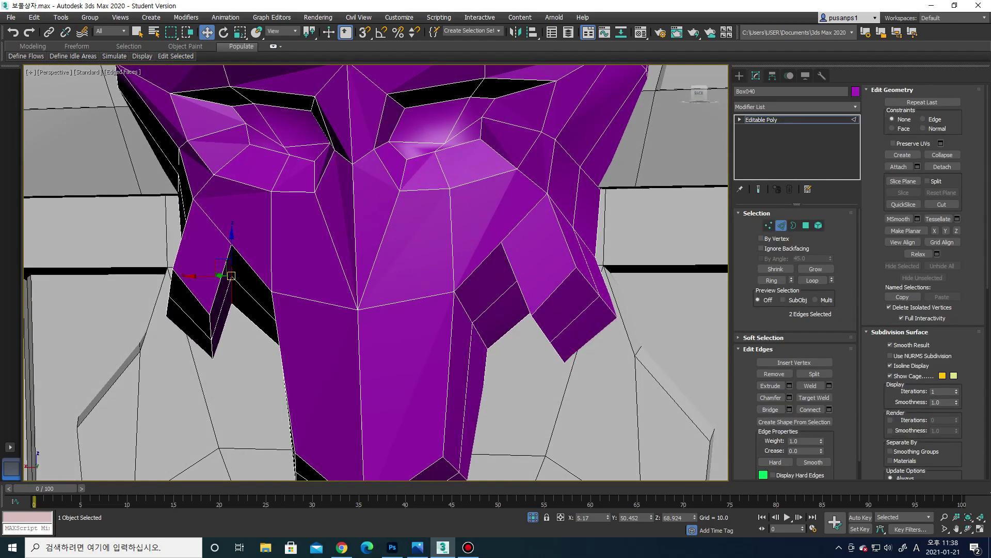
scroll(232, 275, "down", 2)
left_click(505, 281, "ctrl")
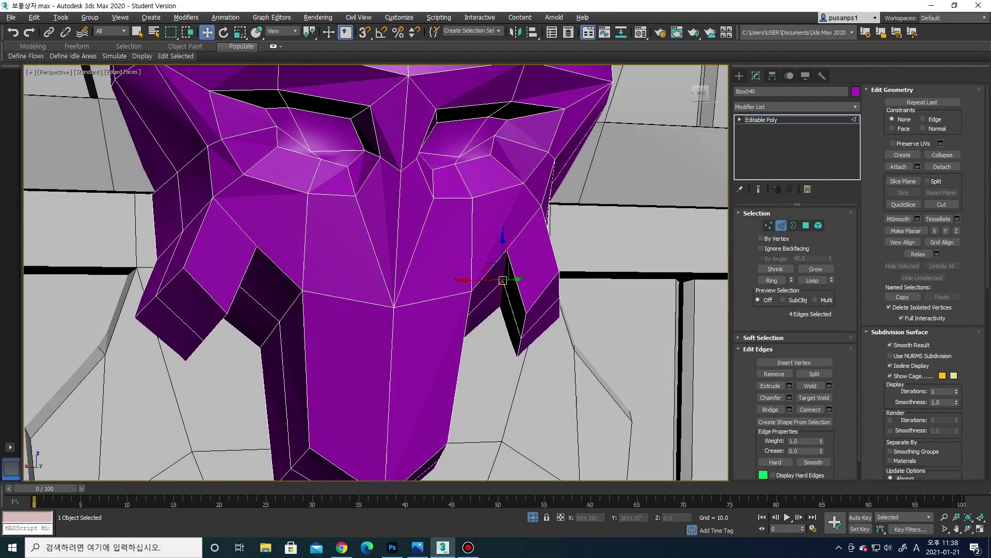
scroll(510, 276, "up", 2)
middle_click_drag(510, 277, 513, 293, "alt")
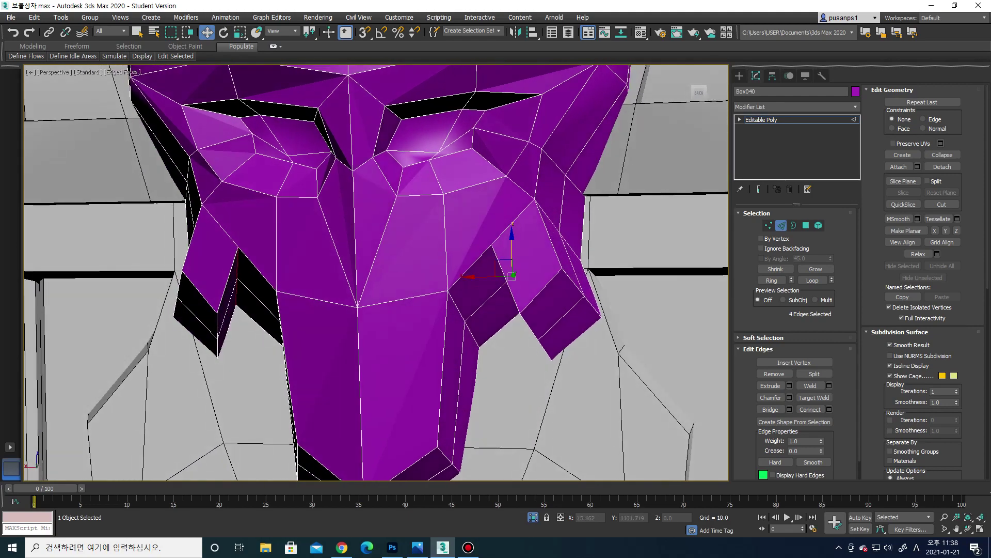
scroll(512, 293, "down", 2)
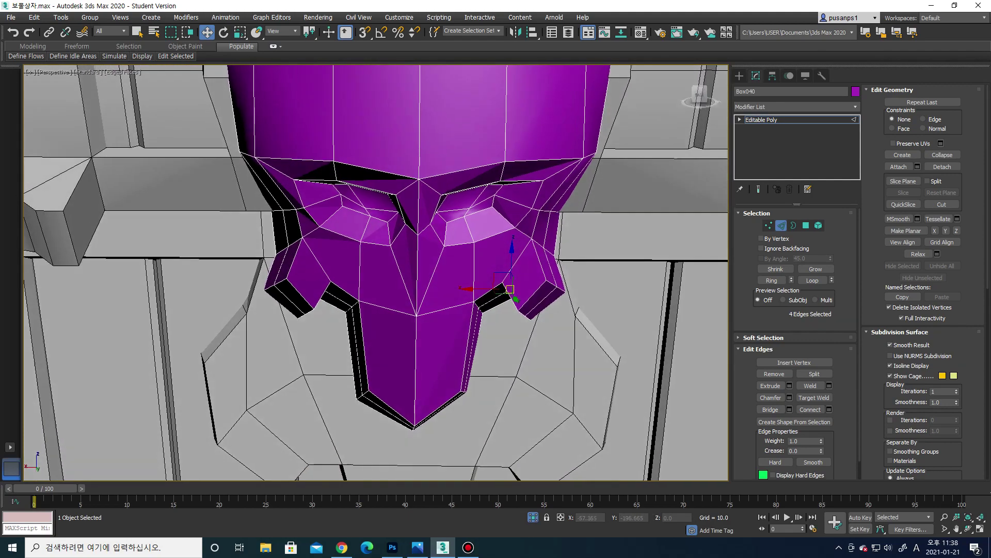
scroll(511, 308, "up", 1)
middle_click_drag(512, 308, 508, 302, "alt")
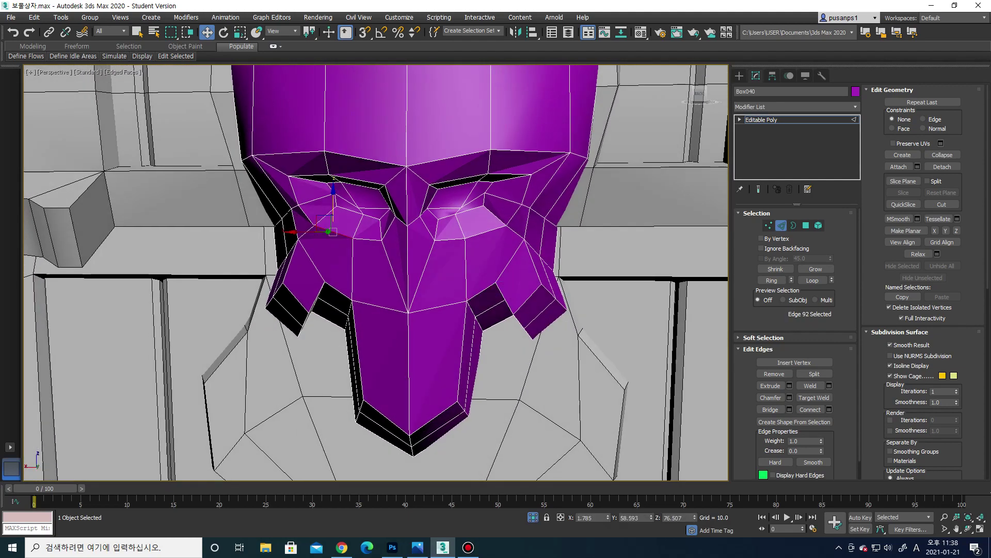
left_click(333, 232)
left_click(467, 233, "ctrl")
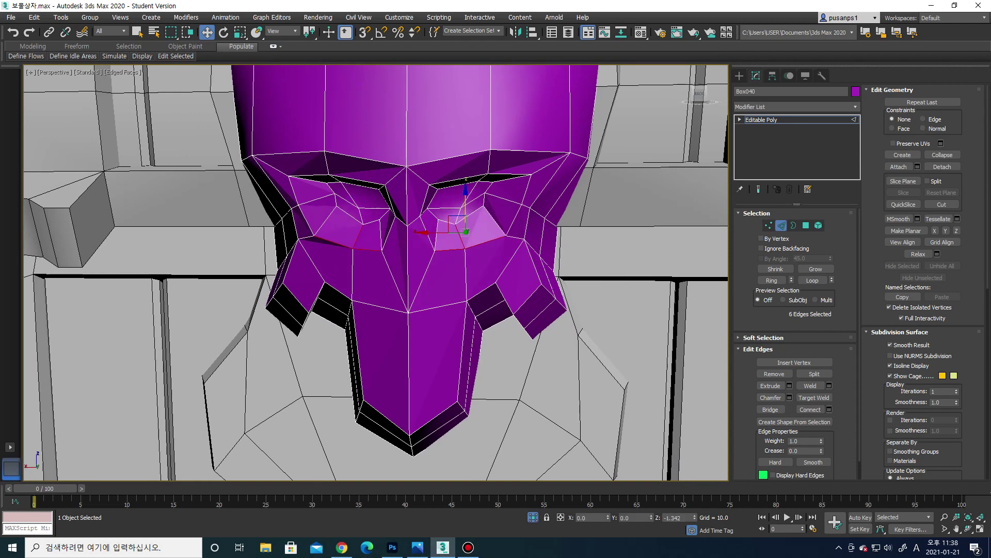
mouse_move(467, 233)
middle_mouse_down("alt")
mouse_move(463, 249)
mouse_move(444, 242)
mouse_move(527, 222)
middle_mouse_up("alt")
scroll(463, 249, "down", 3)
scroll(461, 239, "down", 3)
scroll(461, 239, "up", 2)
scroll(461, 239, "up", 2)
scroll(526, 222, "up", 2)
scroll(607, 197, "up", 2)
Select two edges on the side of the skull's jaw from a close view
scroll(376, 273, "down", 2)
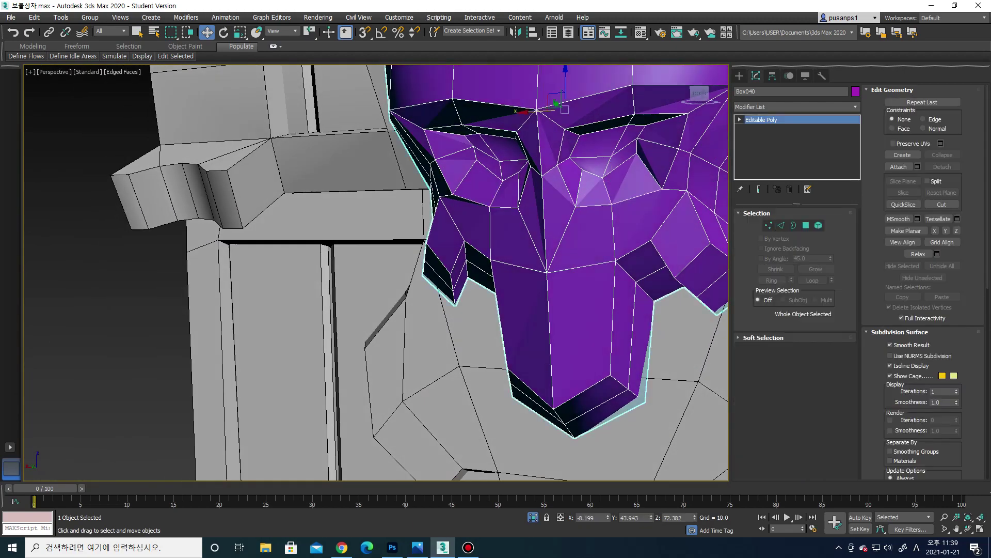
scroll(375, 272, "up", 2)
middle_click_drag(376, 272, 516, 248, "alt")
scroll(375, 273, "up", 2)
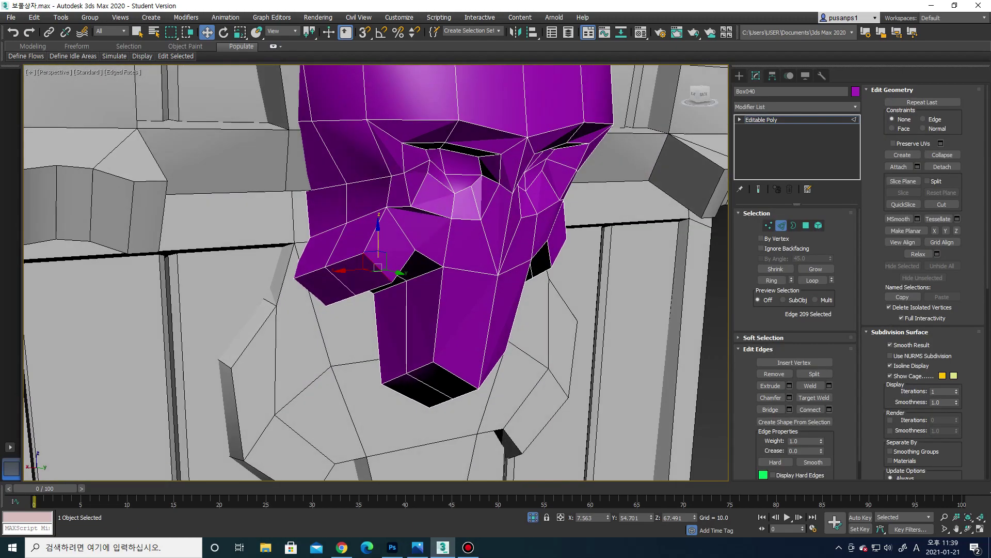
left_click(542, 248, "ctrl")
scroll(539, 250, "up", 2)
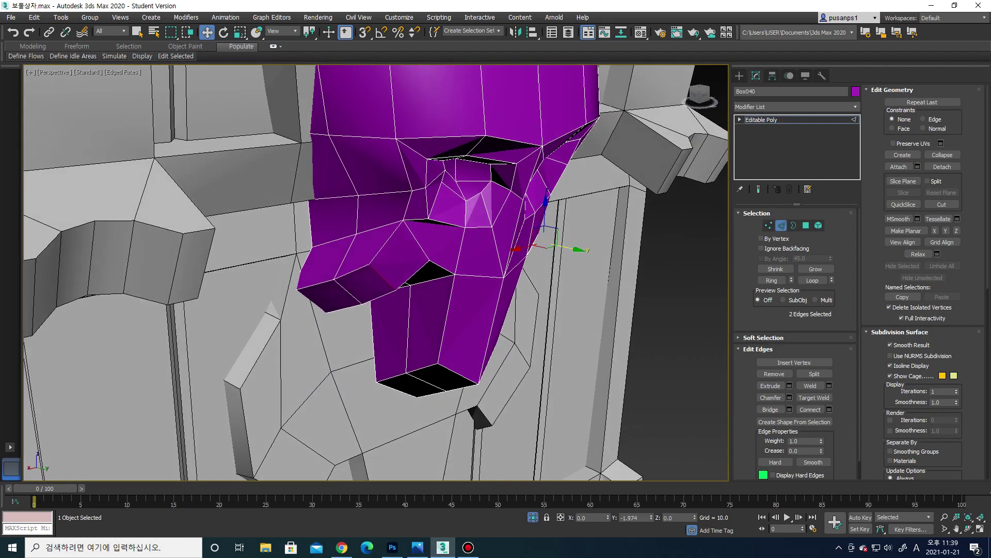
scroll(539, 250, "down", 5)
middle_click_drag(540, 251, 579, 248, "alt")
scroll(539, 251, "up", 2)
scroll(539, 250, "up", 3)
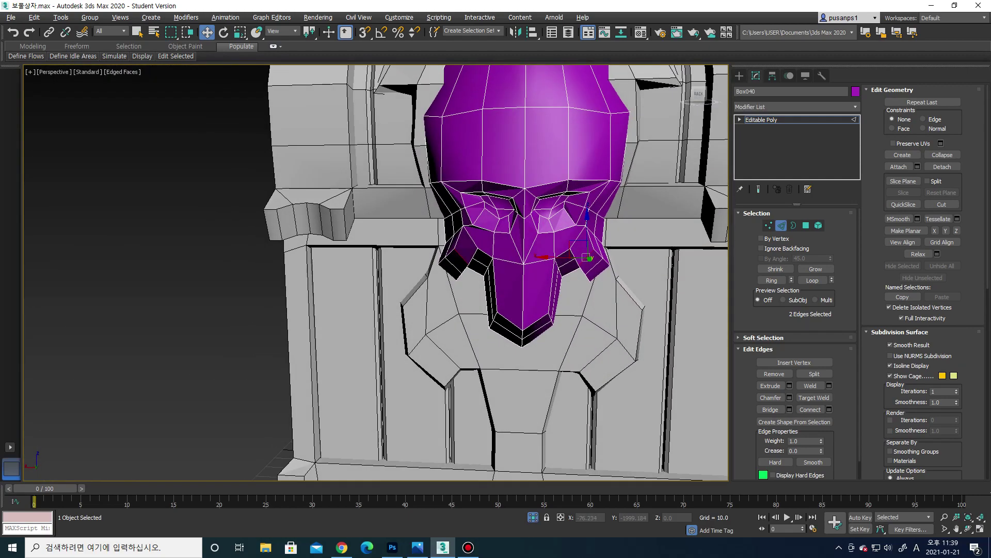
scroll(511, 261, "up", 2)
scroll(512, 261, "up", 2)
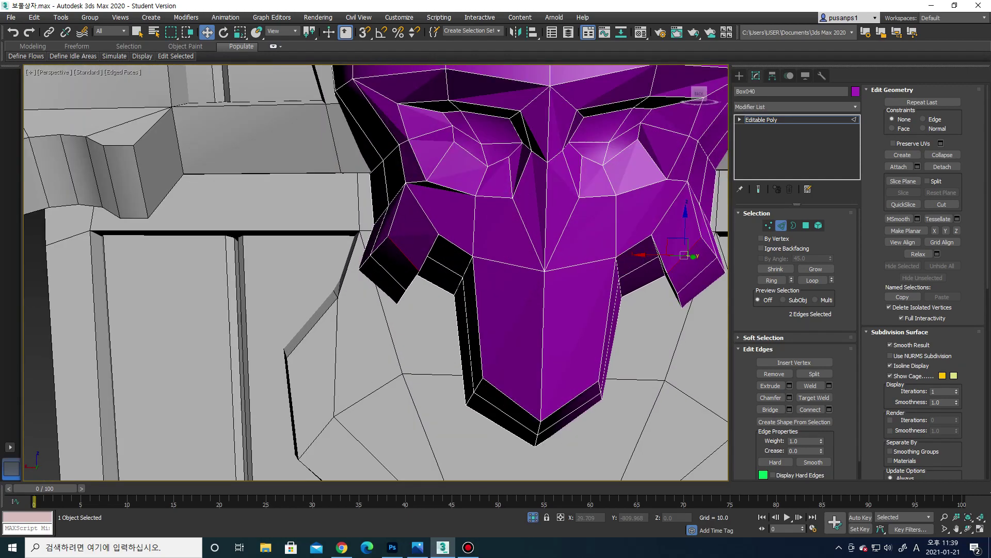
middle_click_drag(539, 250, 519, 237, "alt")
Connect the selected edges and scale the lower jaw edge ring wider along X
key("2")
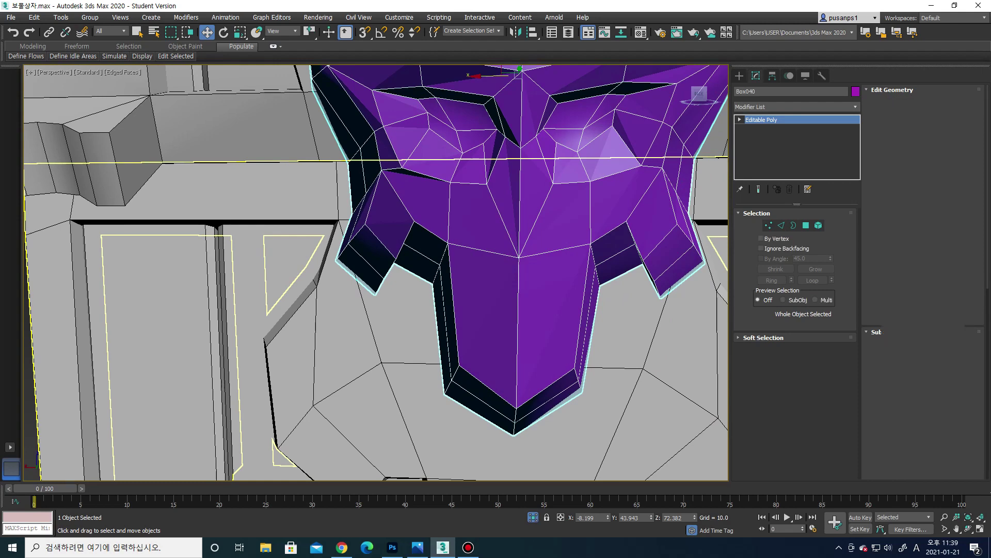
key("2")
left_click(829, 409)
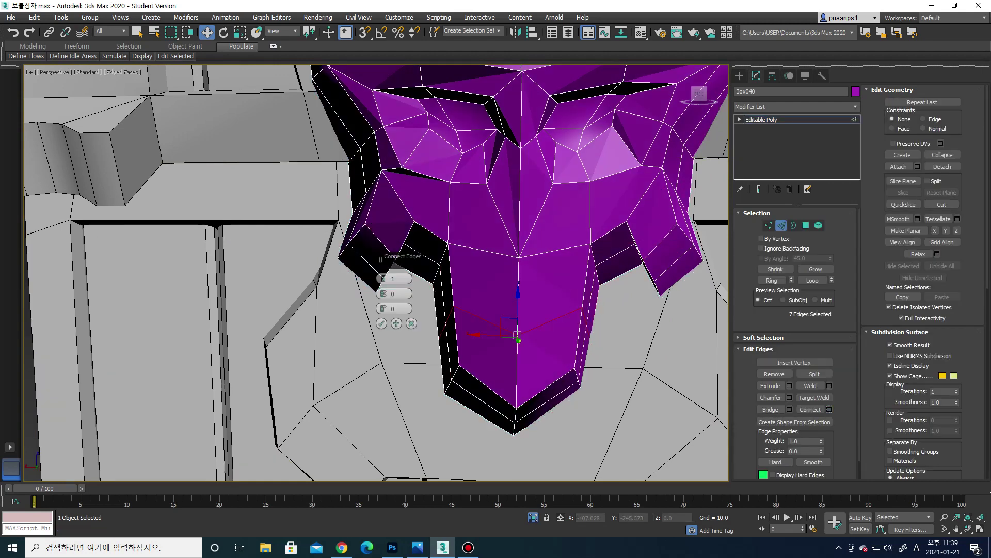
left_click(382, 324)
key("q")
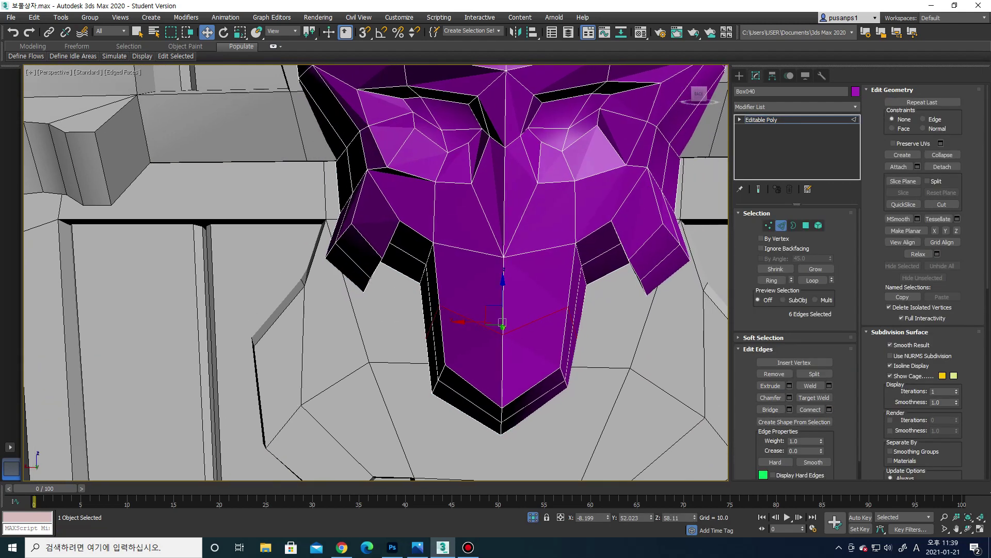
middle_click_drag(512, 289, 499, 289, "alt")
left_click_drag(537, 322, 541, 322)
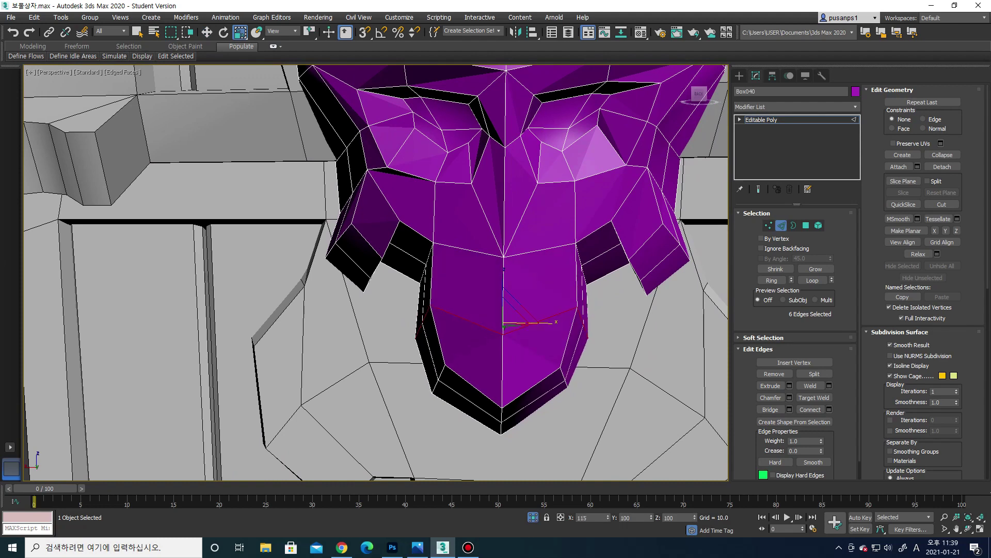
middle_click_drag(537, 322, 520, 298)
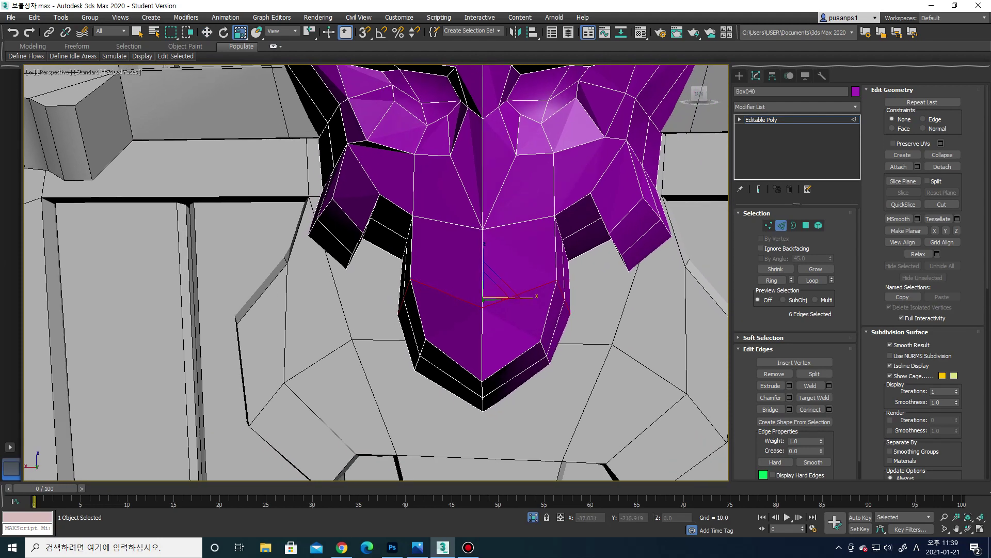
Switch to vertex level and box-select the six chin vertices
key("1")
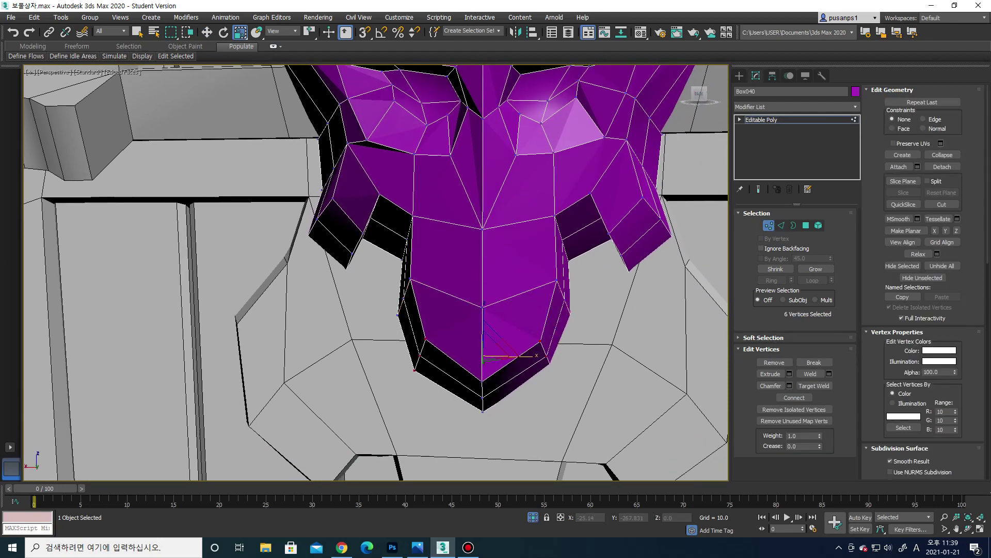
scroll(516, 413, "down", 3)
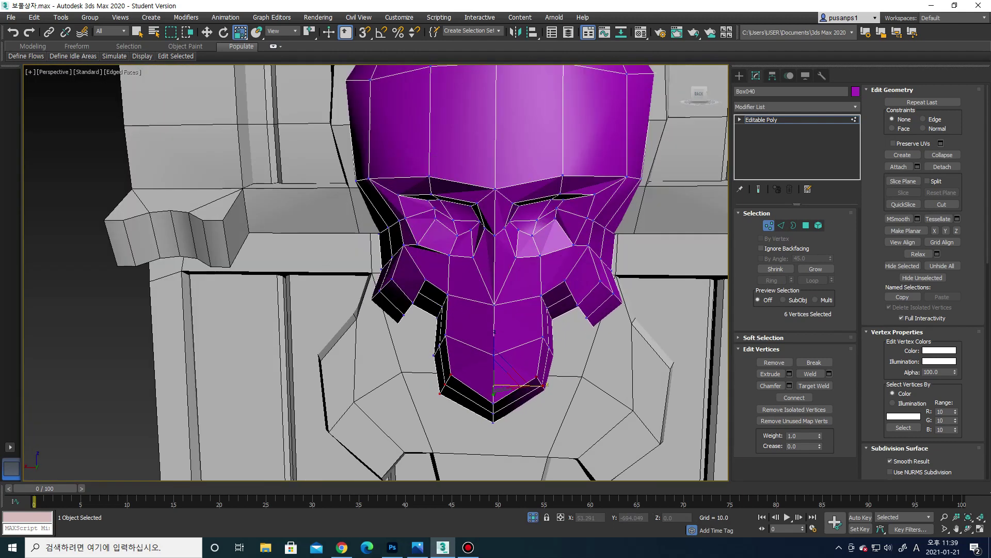
left_click_drag(529, 292, 560, 317, "ctrl")
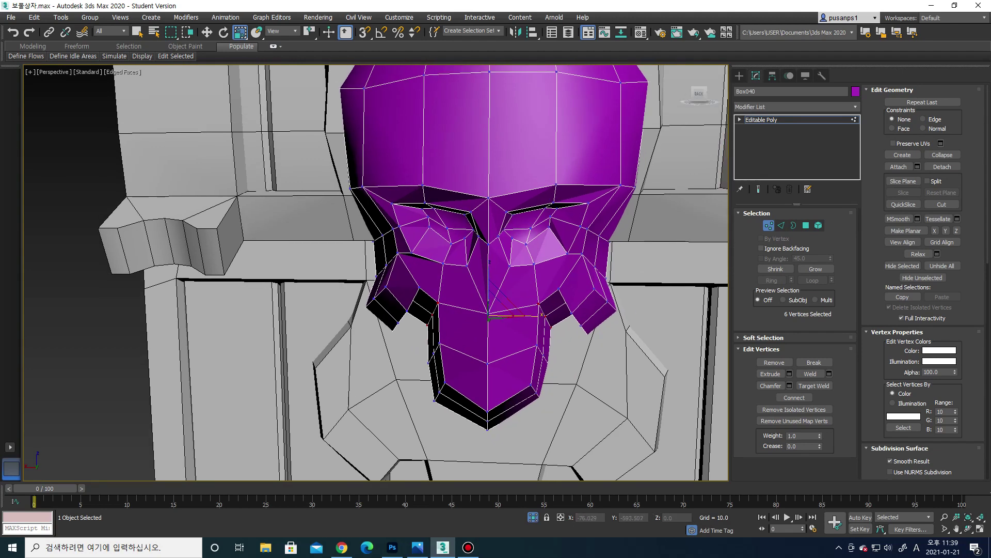
key("2")
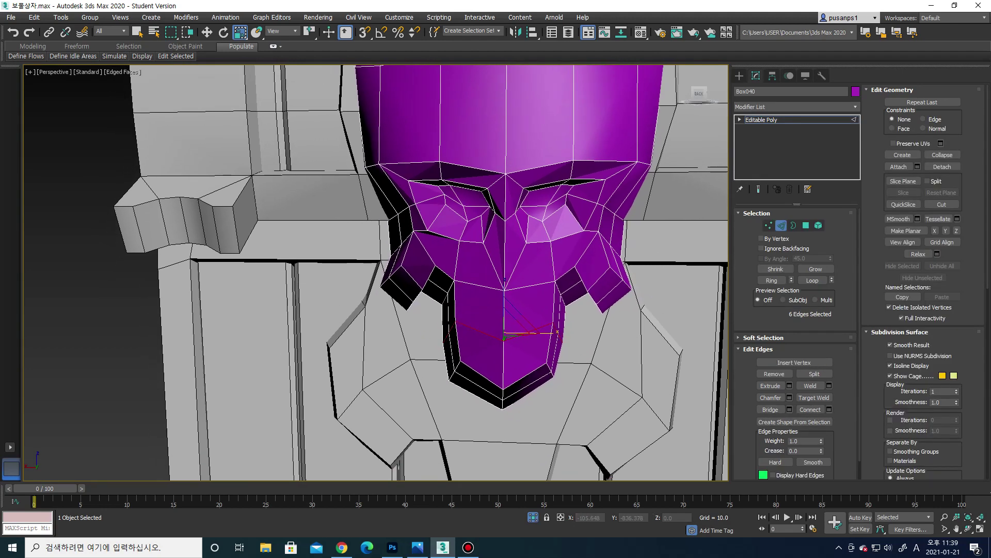
scroll(553, 325, "up", 3)
scroll(588, 289, "up", 2)
left_click(586, 267)
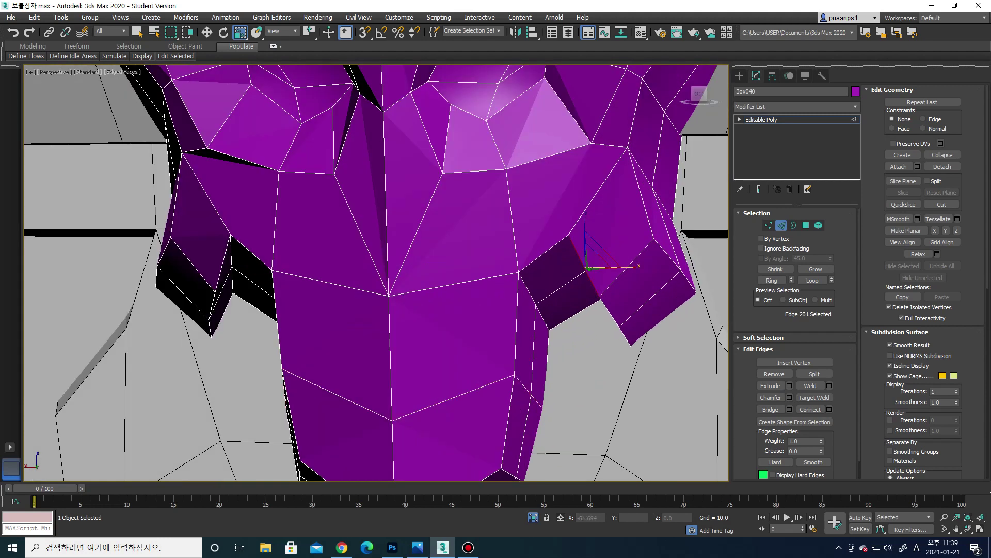
left_click(223, 263, "ctrl")
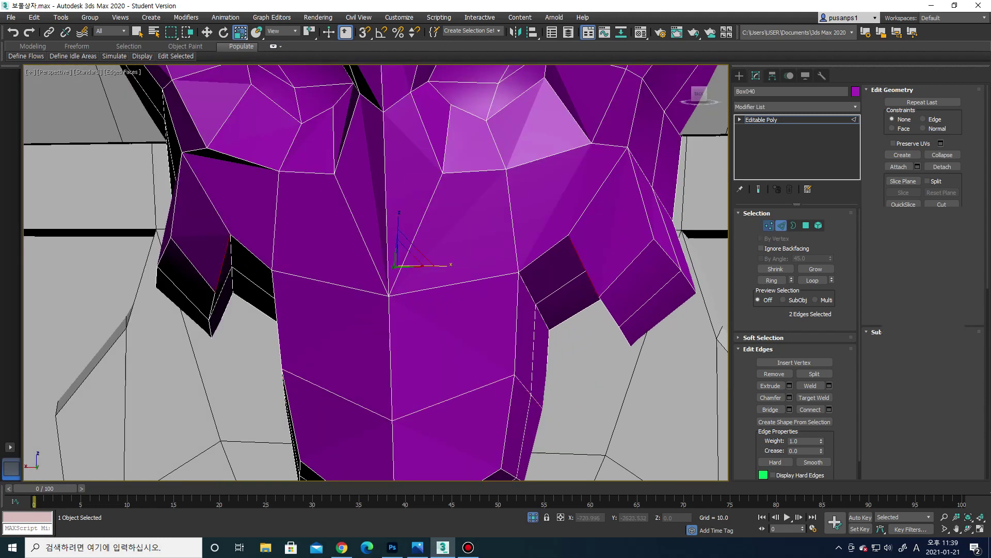
left_click(768, 226, "ctrl")
scroll(375, 272, "down", 1)
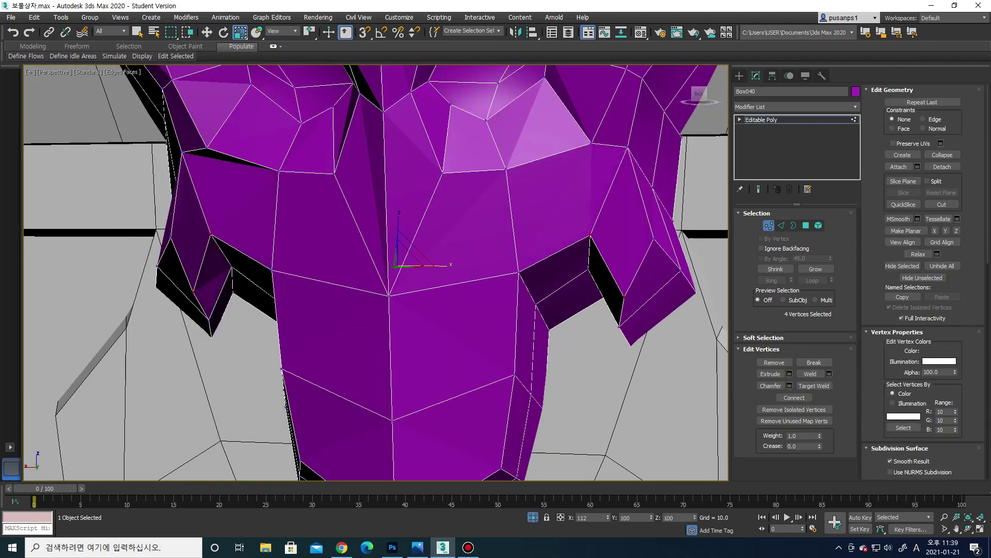
scroll(375, 273, "down", 5)
middle_click_drag(376, 273, 375, 309, "alt")
scroll(376, 273, "up", 4)
mouse_move(375, 272)
middle_mouse_down("alt")
mouse_move(465, 279)
mouse_move(594, 266)
mouse_move(594, 248)
middle_mouse_up("alt")
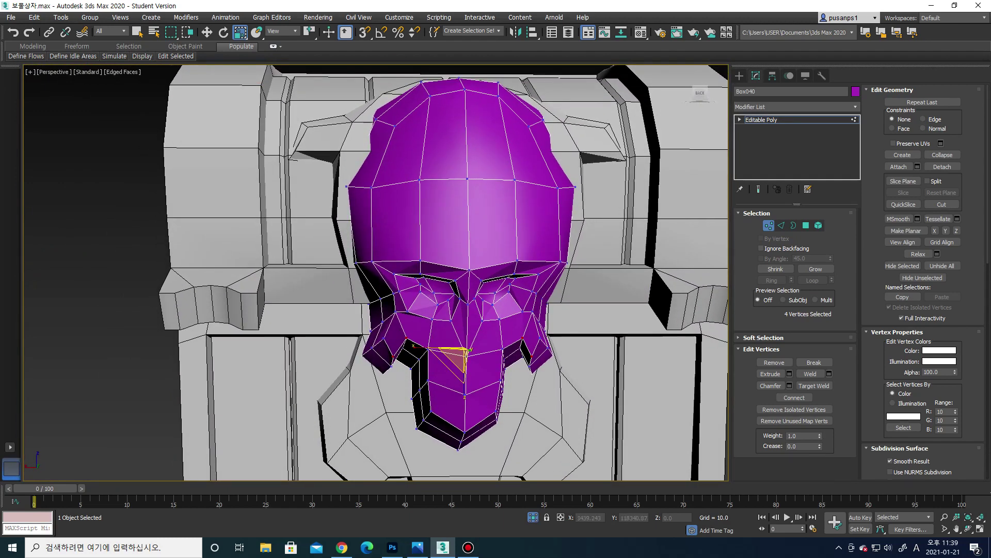
Select two edges near the skull's left eye and connect them with a new edge
scroll(375, 310, "up", 3)
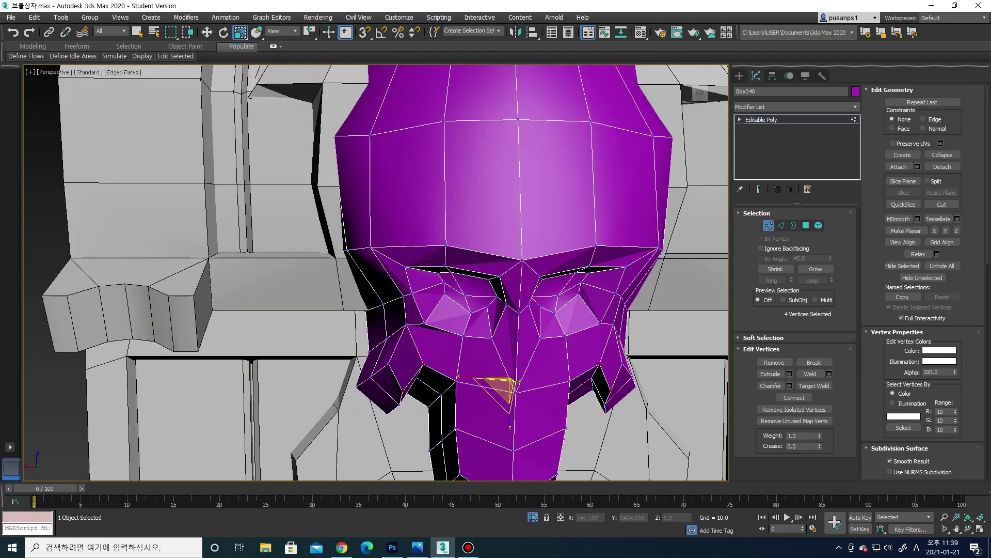
key("2")
left_click(361, 281)
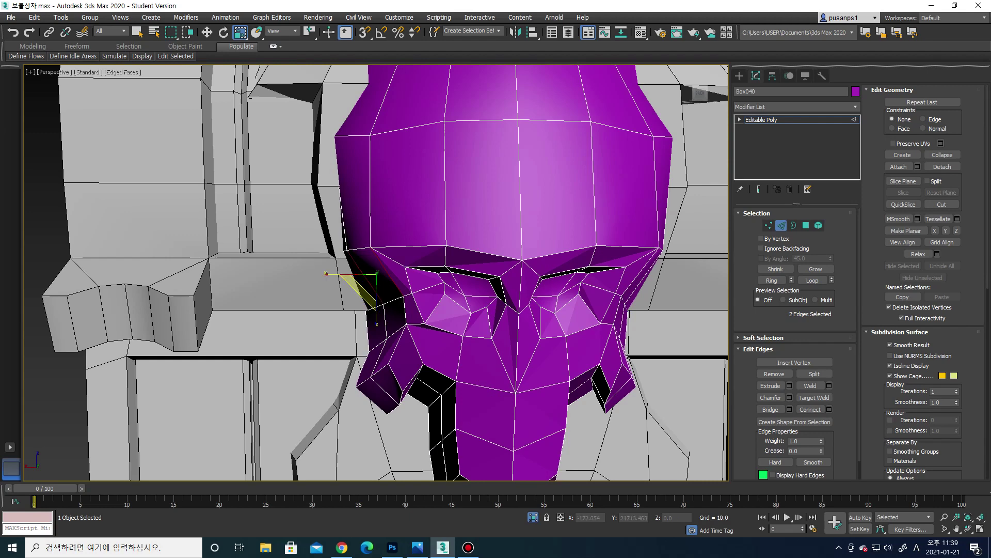
left_click(362, 289, "ctrl")
middle_click_drag(362, 289, 331, 278, "alt")
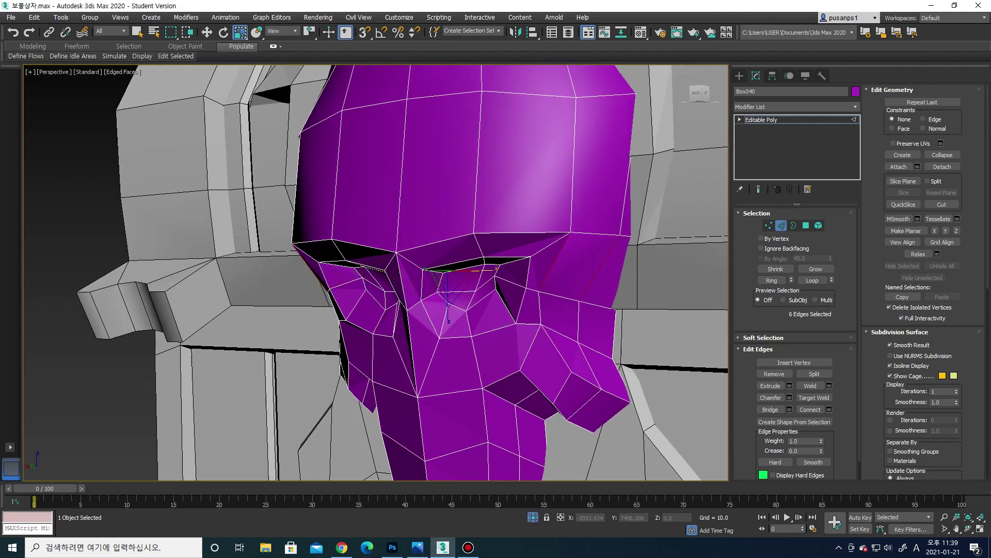
left_click(829, 409)
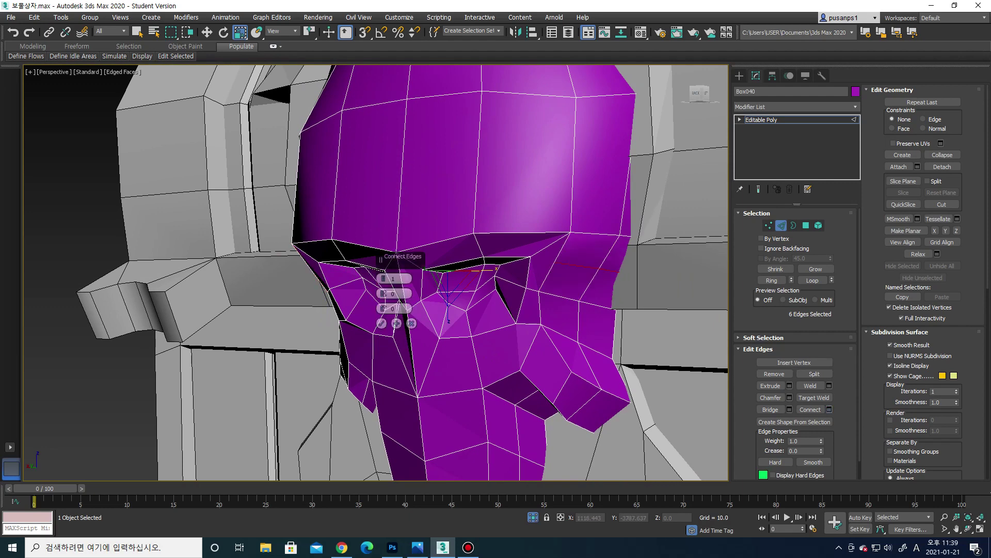
left_click(381, 323)
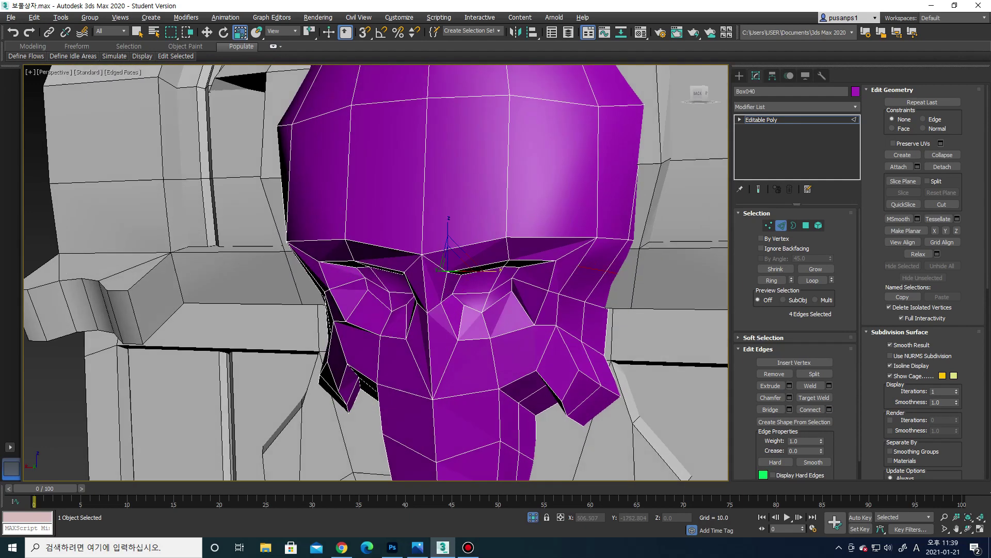
middle_click_drag(382, 323, 450, 310, "alt")
Select the two brow vertices between the eyes and lower them slightly along Z
left_click(768, 226)
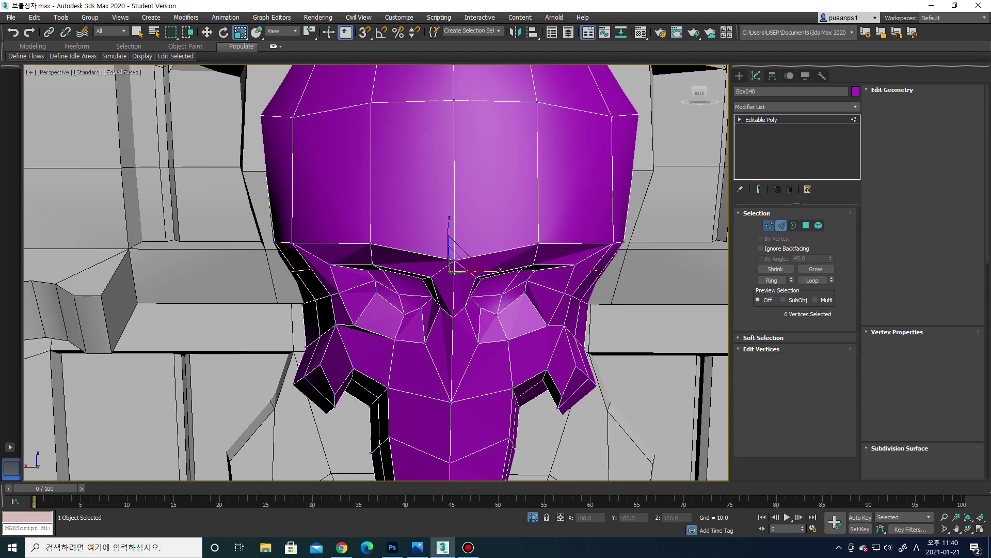
key("w")
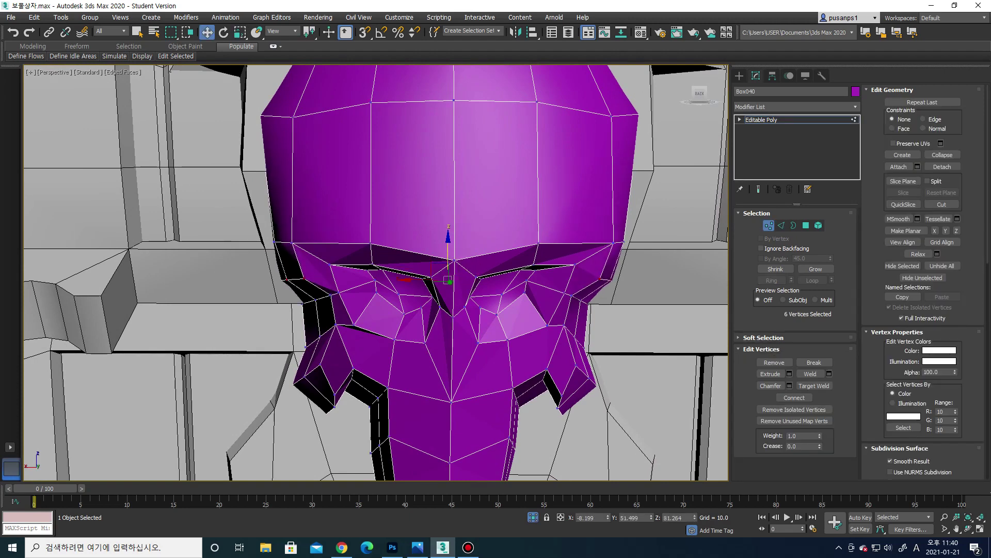
middle_click_drag(449, 310, 393, 305, "alt")
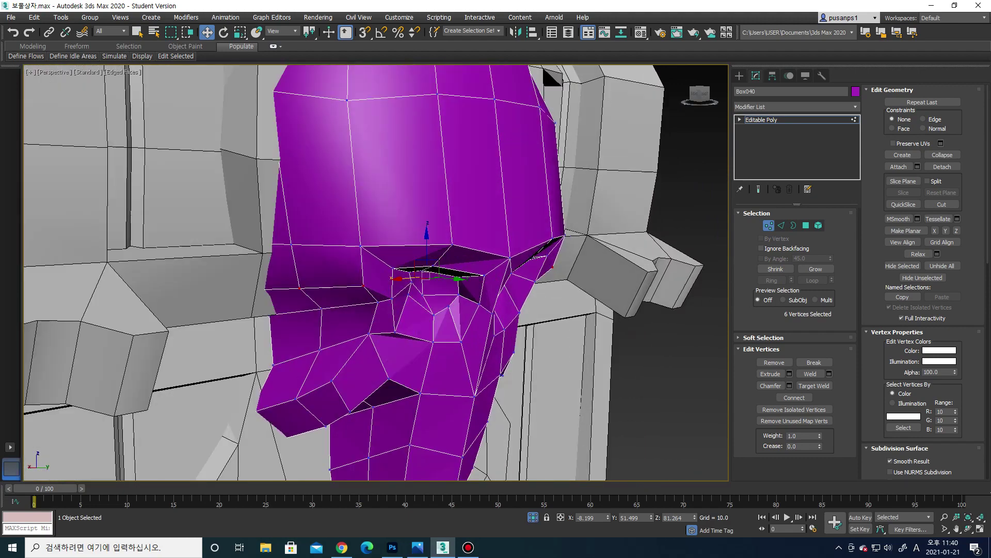
left_click(363, 286)
middle_click_drag(363, 285, 331, 284, "alt")
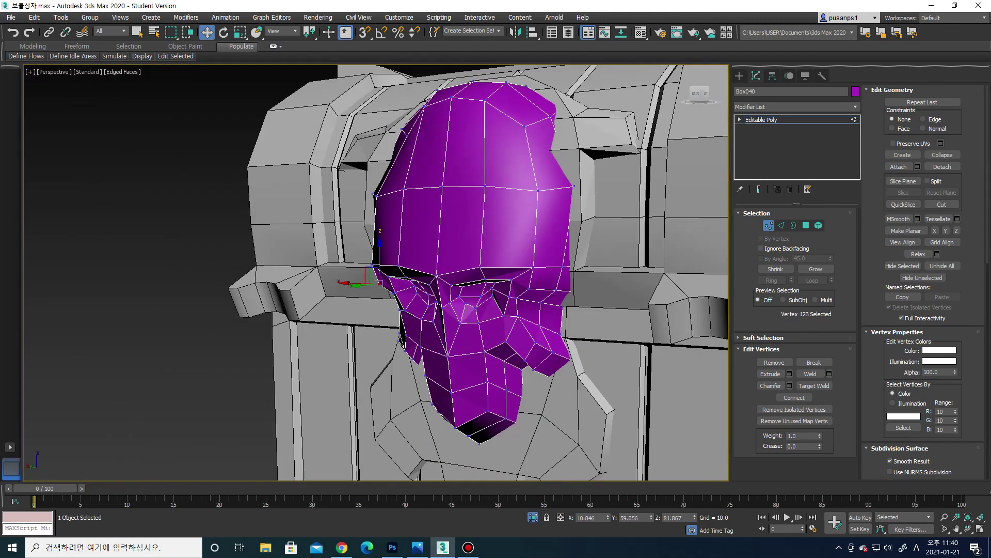
left_click(455, 282, "ctrl")
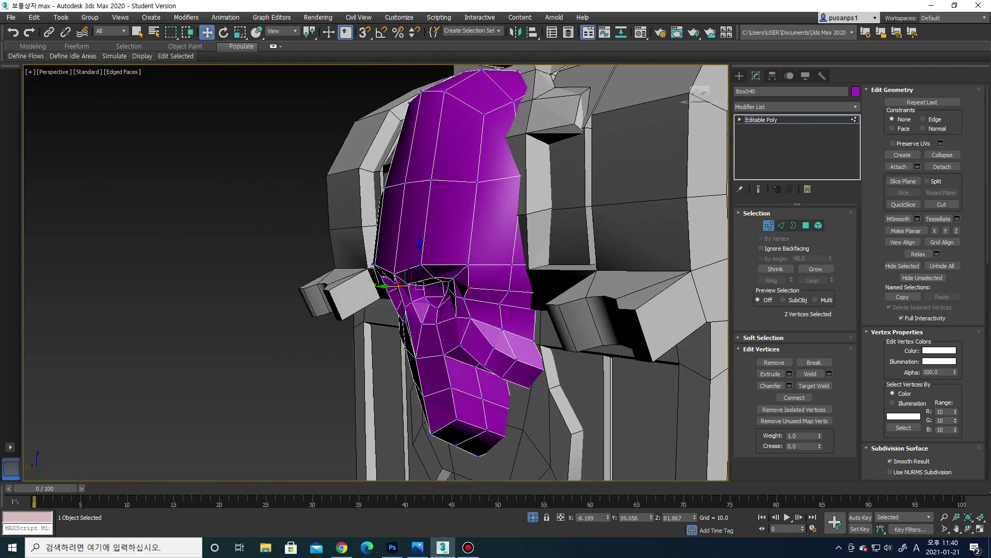
middle_click_drag(392, 305, 335, 304, "alt")
scroll(405, 283, "up", 3)
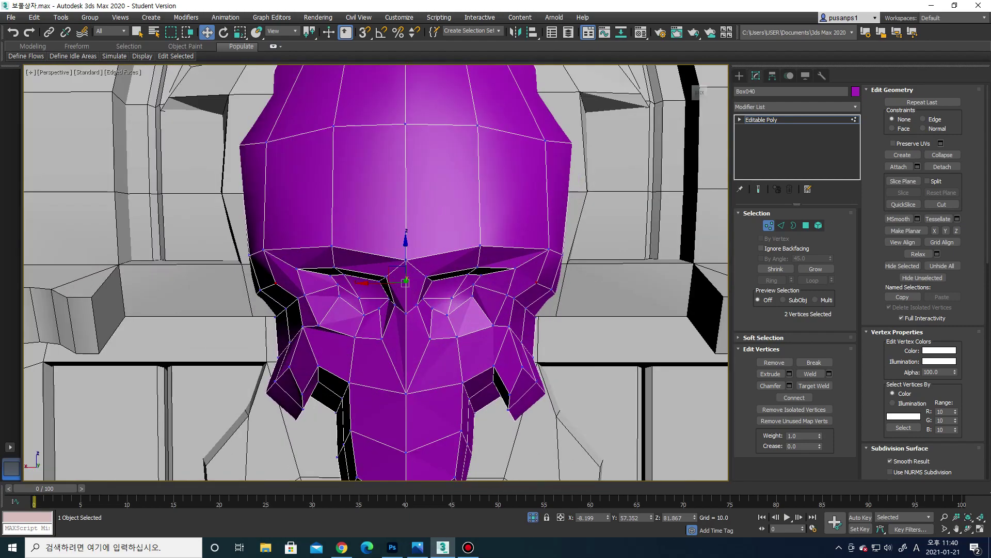
scroll(406, 283, "up", 3)
middle_click_drag(405, 283, 382, 283, "alt")
scroll(400, 281, "up", 2)
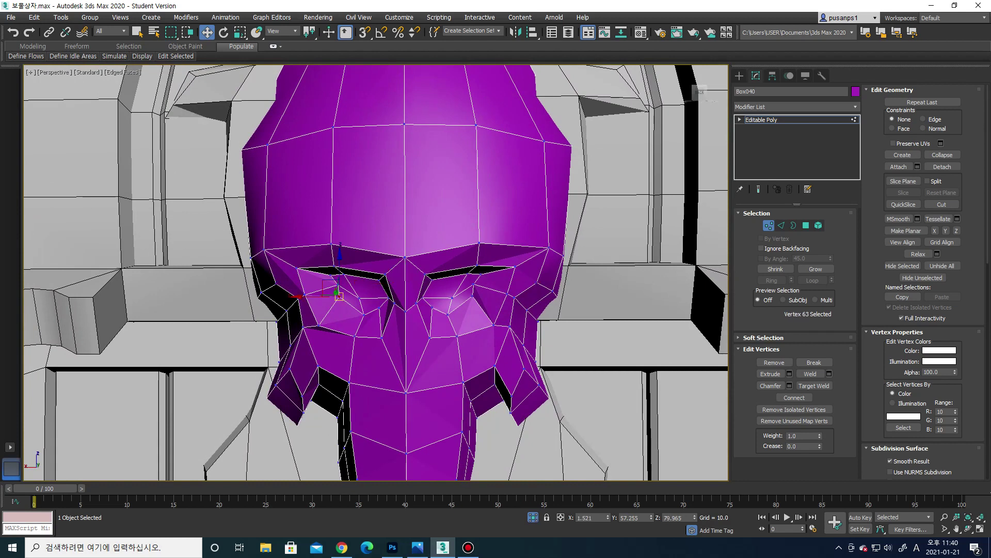
left_click_drag(406, 273, 405, 279)
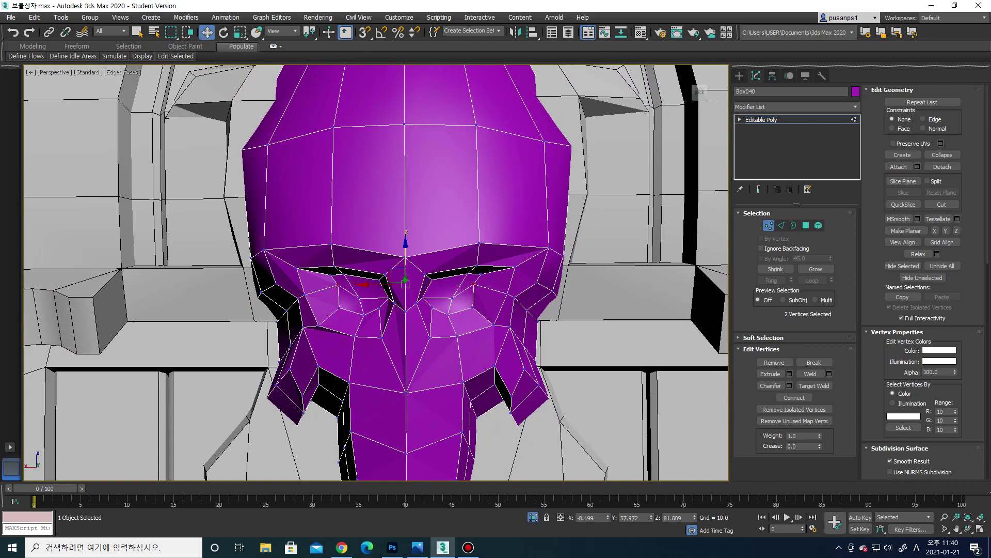
Orbit around the selected brow vertices to inspect the head from the front
key("r")
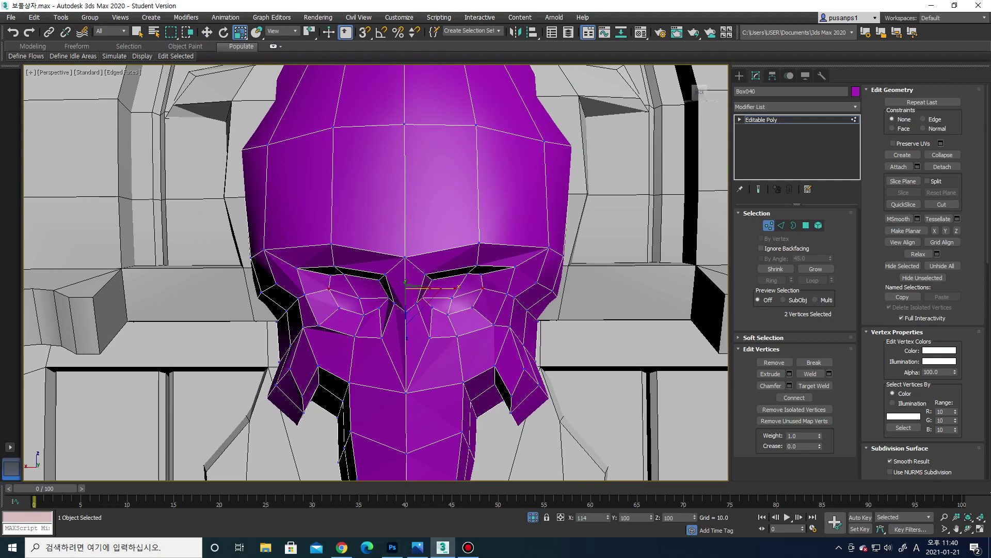
scroll(434, 258, "down", 5)
mouse_move(433, 258)
middle_mouse_down("alt")
mouse_move(393, 258)
mouse_move(423, 274)
mouse_move(336, 274)
middle_mouse_up("alt")
scroll(377, 274, "down", 3)
mouse_move(444, 289)
middle_mouse_down("alt")
mouse_move(496, 290)
mouse_move(428, 290)
mouse_move(413, 309)
mouse_move(377, 207)
middle_mouse_up("alt")
scroll(444, 320, "up", 4)
scroll(444, 310, "up", 2)
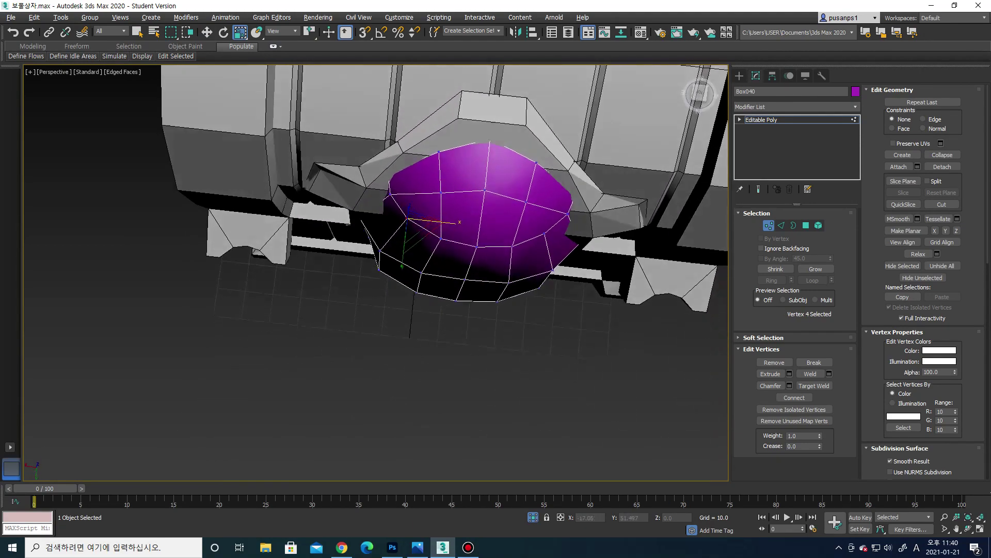
Lower the two selected brow vertices a little further
left_click_drag(485, 232, 483, 240)
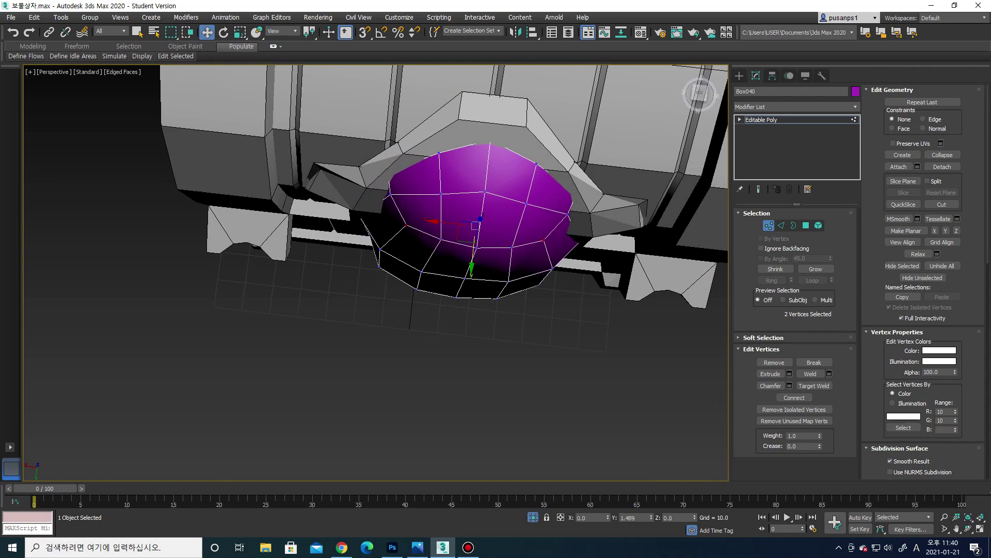
scroll(376, 273, "down", 3)
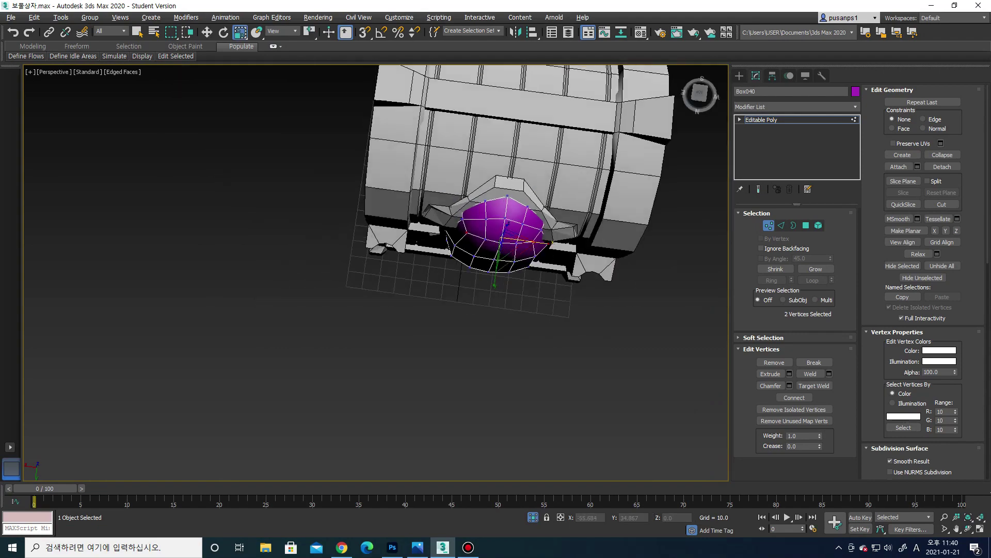
mouse_move(376, 206)
middle_mouse_down("alt")
mouse_move(376, 289)
mouse_move(368, 196)
middle_mouse_up("alt")
scroll(376, 274, "up", 3)
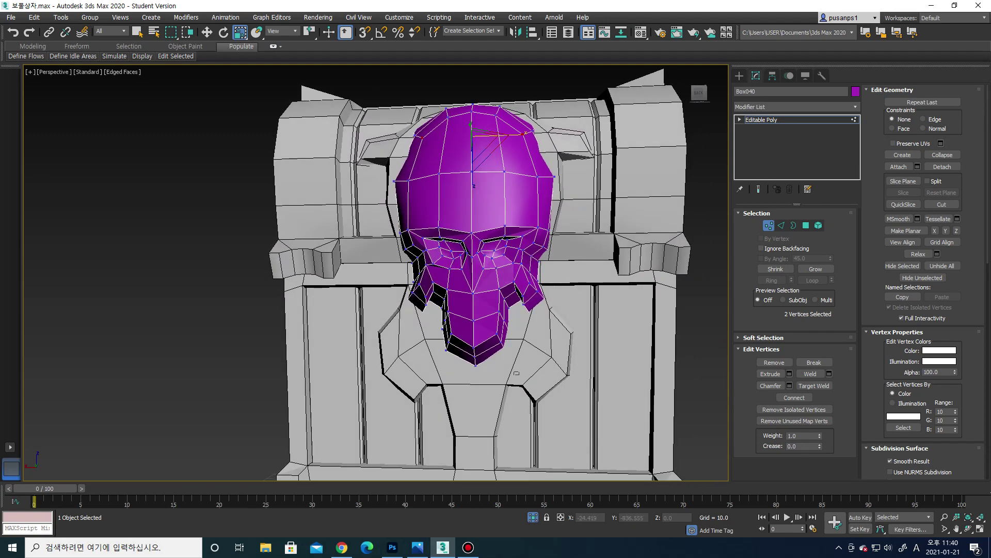
Select the jaw vertices and scale them to about 107% along X
left_click_drag(438, 308, 519, 375)
middle_click_drag(519, 374, 522, 366, "alt")
key("w")
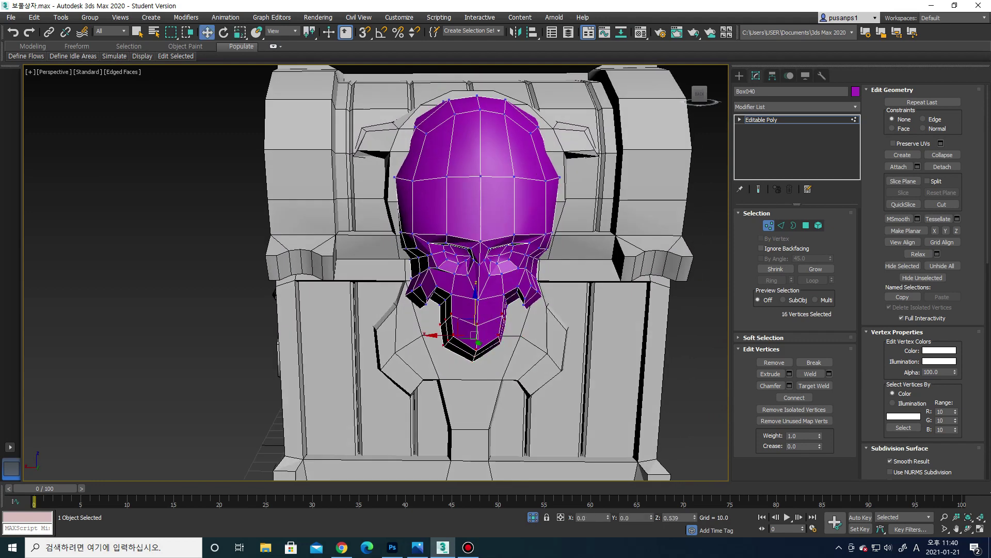
scroll(494, 299, "up", 2)
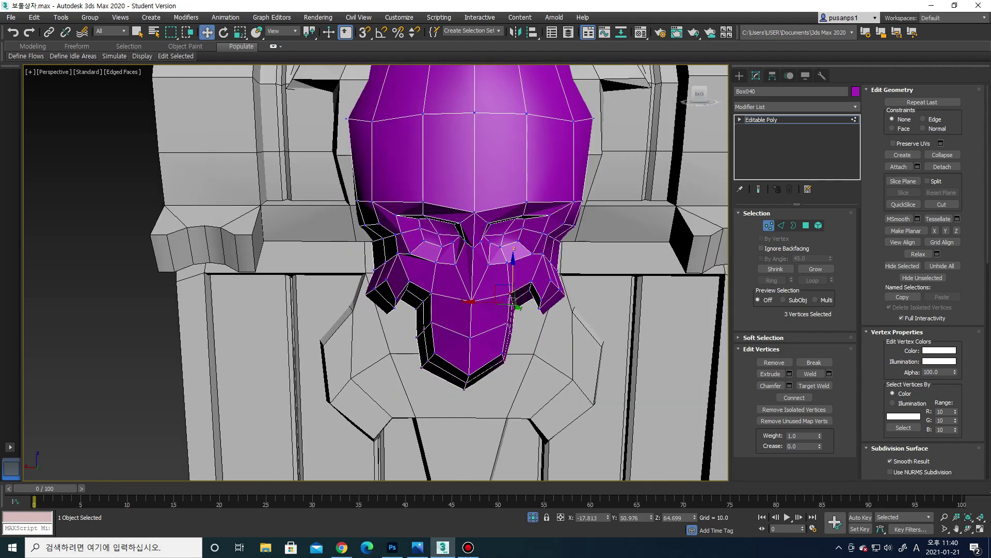
key("r")
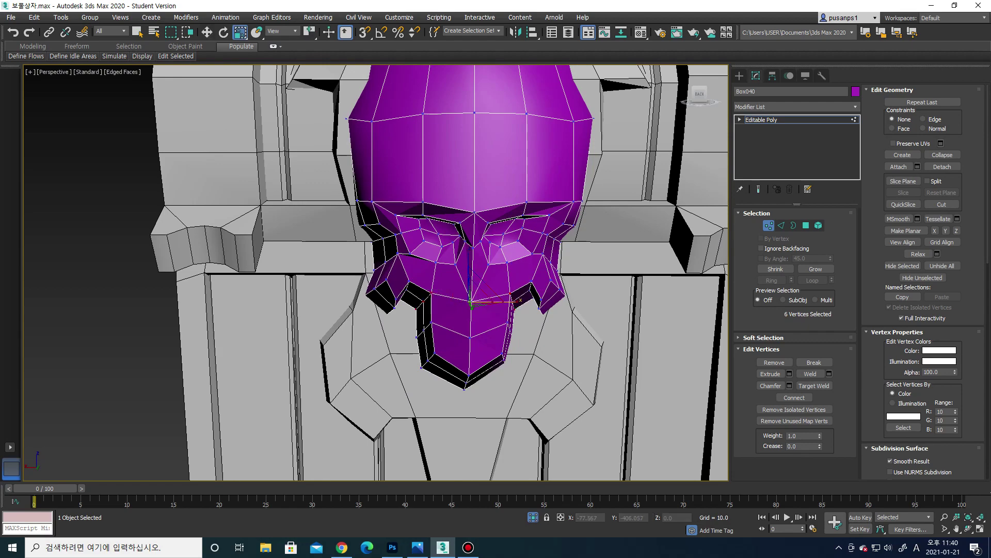
left_click_drag(444, 301, 457, 301)
scroll(469, 299, "down", 3)
mouse_move(490, 258)
middle_mouse_down("alt")
mouse_move(454, 259)
mouse_move(500, 258)
middle_mouse_up("alt")
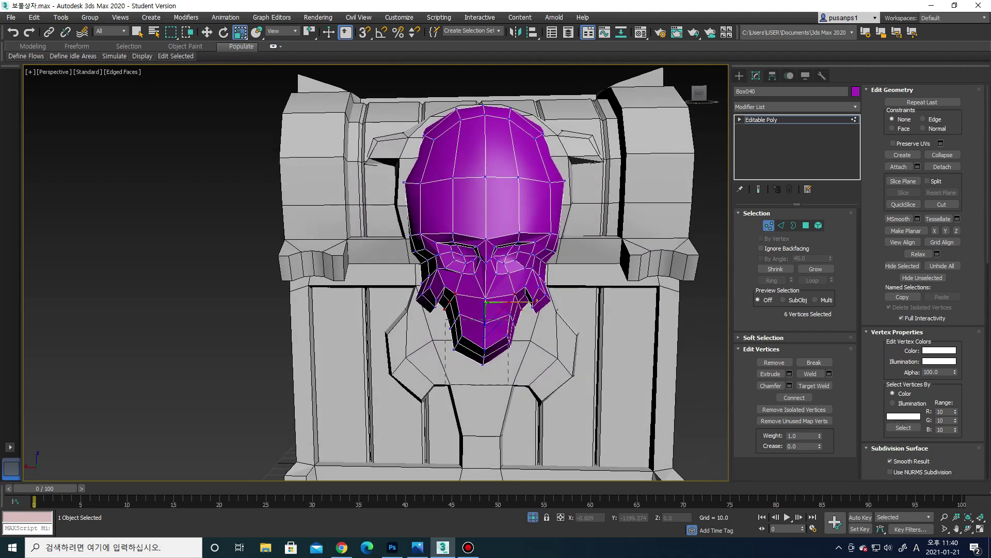
Add more jaw vertices, nudge their height slightly in Z, and exit vertex editing
scroll(491, 325, "up", 3)
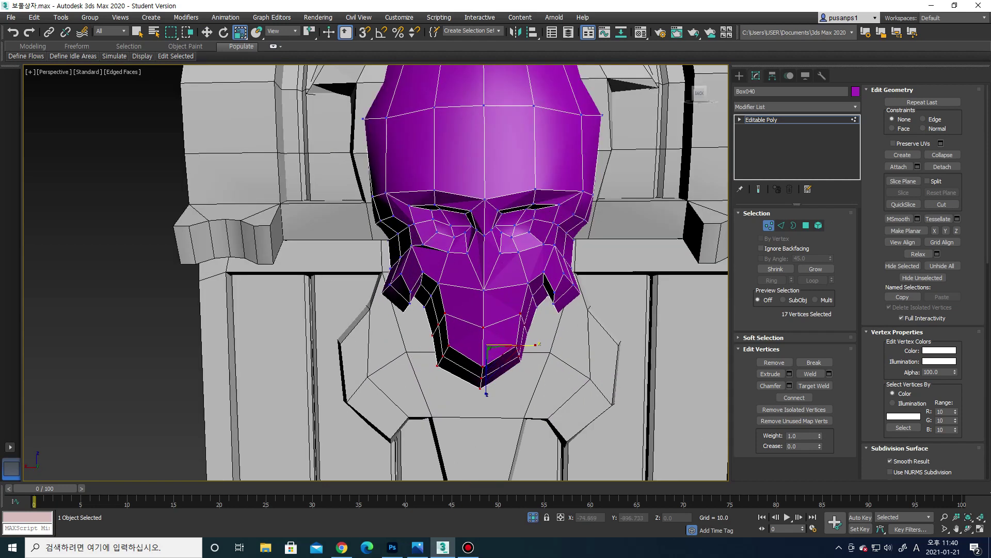
key("w")
left_click(520, 309, "ctrl")
left_click_drag(487, 320, 593, 334)
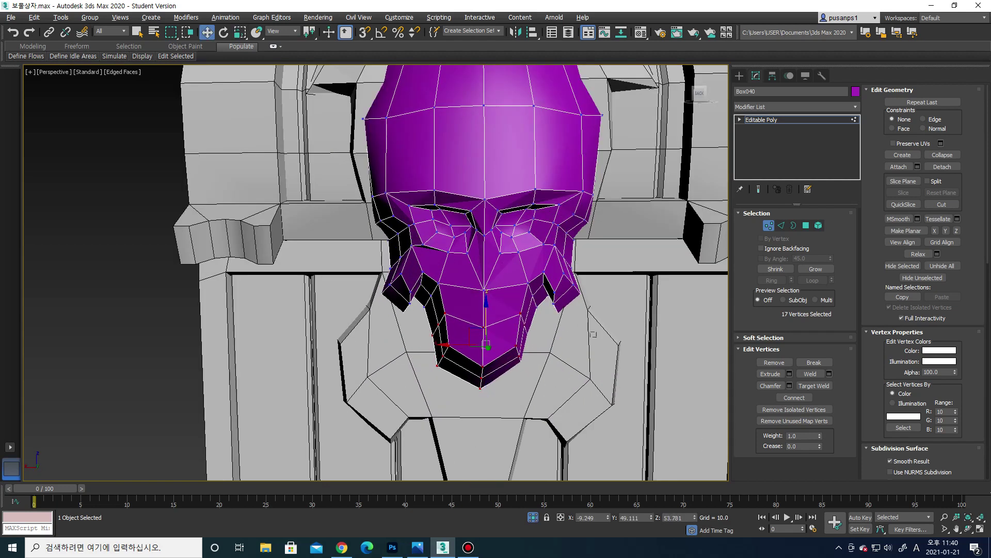
left_click_drag(481, 320, 482, 310)
scroll(478, 320, "down", 5)
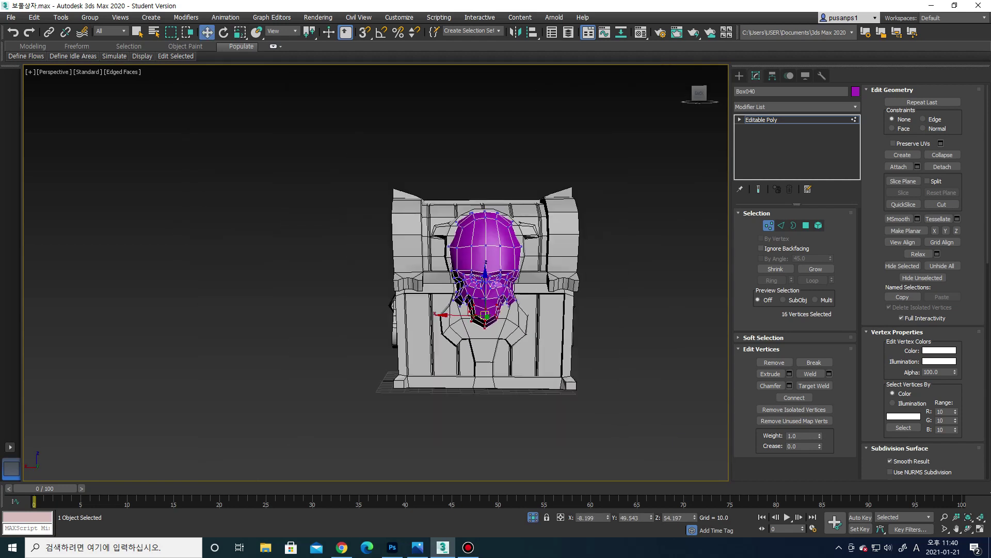
scroll(478, 320, "up", 1)
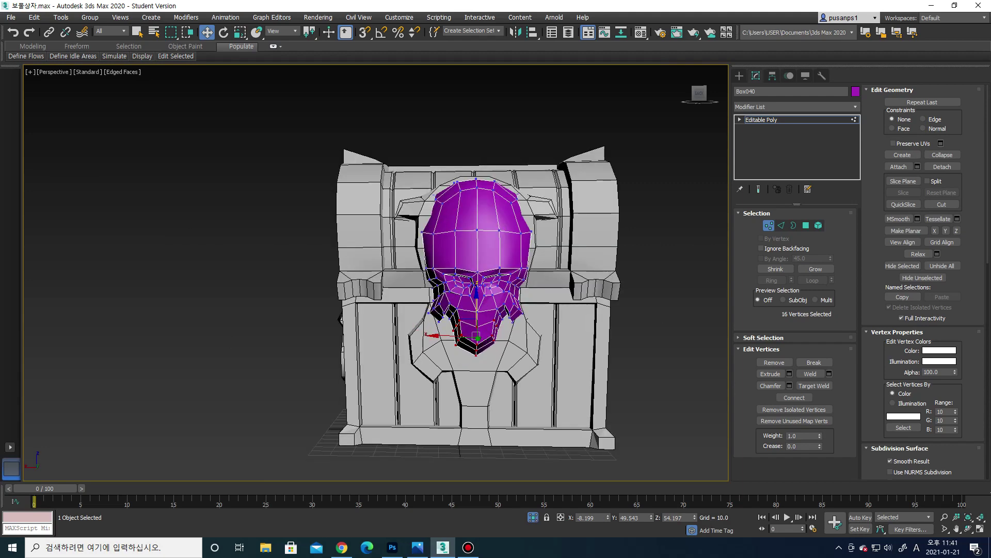
left_click(739, 76)
mouse_move(361, 258)
middle_mouse_down("alt")
mouse_move(413, 259)
mouse_move(361, 258)
mouse_move(377, 259)
middle_mouse_up("alt")
Clone the purple skull as an independent Copy (Box041)
left_click(645, 388)
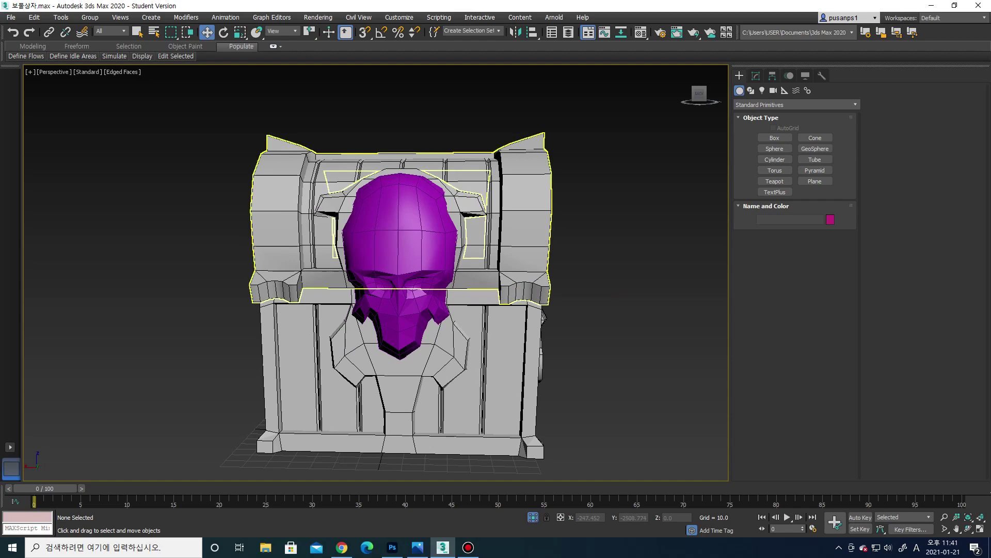
left_click(397, 232)
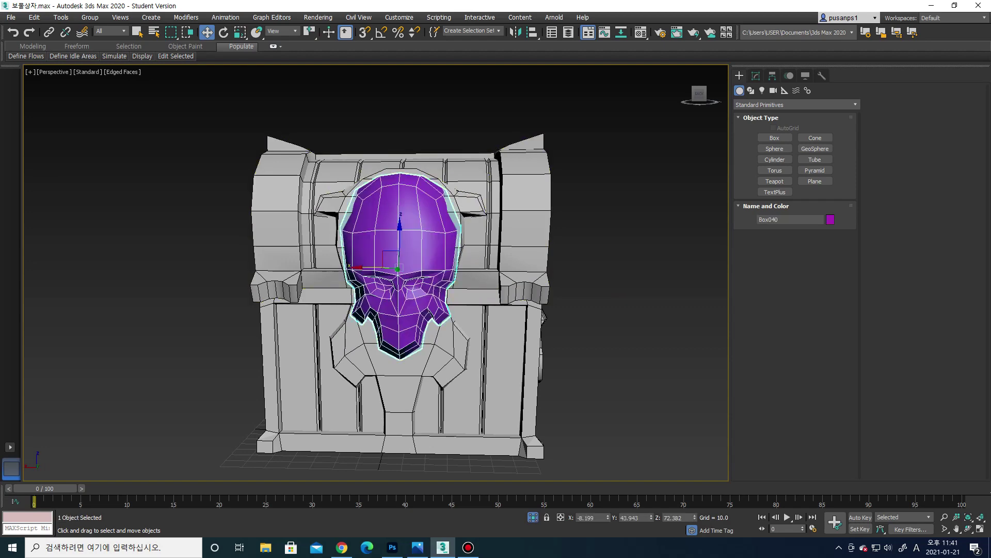
middle_click_drag(397, 232, 305, 331, "alt")
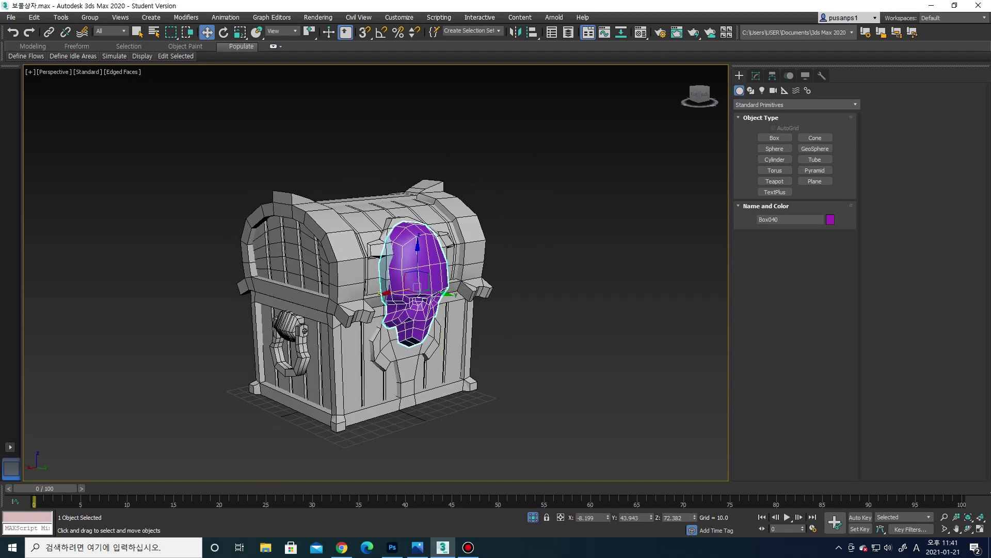
left_click_drag(417, 286, 323, 304, "shift")
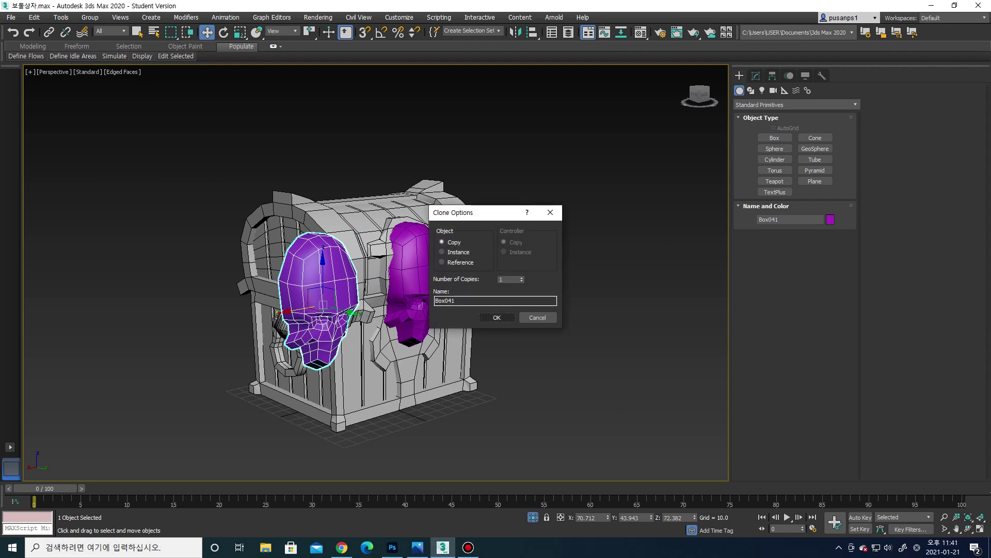
left_click(497, 317)
middle_click_drag(497, 317, 423, 310, "alt")
Rotate the copied skull about 90° with Angle Snap enabled
key("e")
left_click_drag(361, 289, 330, 289)
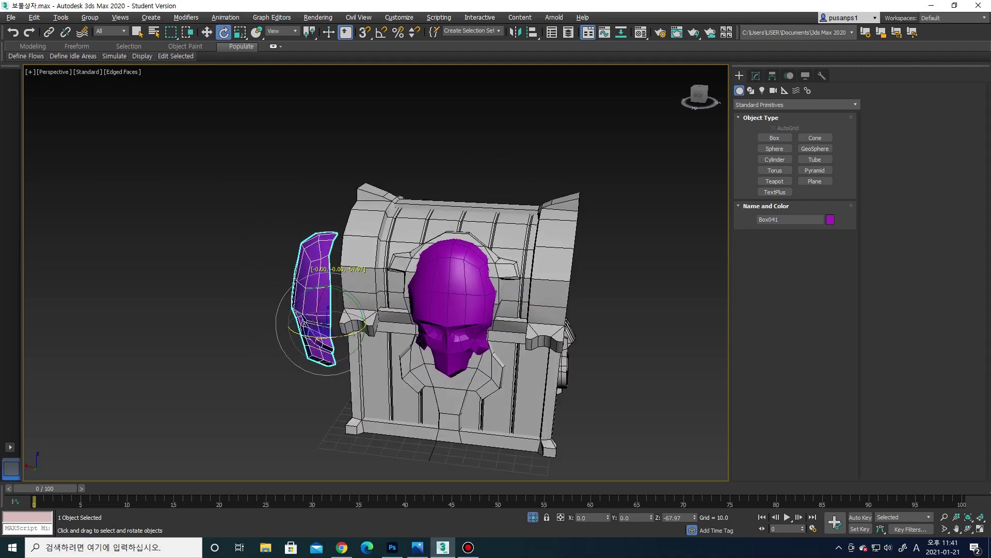
right_click(330, 289)
key("a")
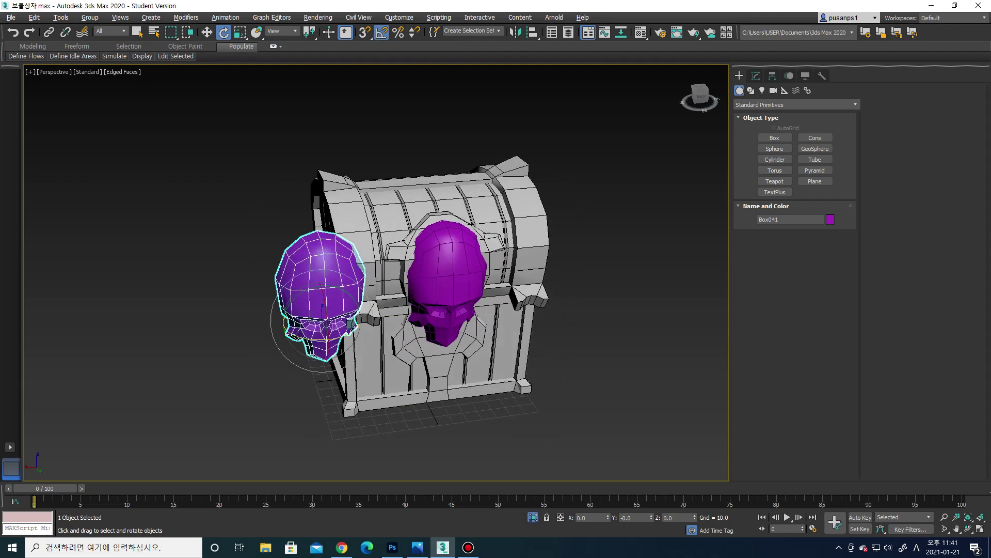
middle_click_drag(413, 258, 371, 258, "alt")
mouse_move(331, 309)
left_mouse_down()
mouse_move(310, 310)
mouse_move(333, 309)
left_mouse_up()
Move the copied skull against the chest's side panel
key("w")
middle_click_drag(333, 309, 386, 306, "alt")
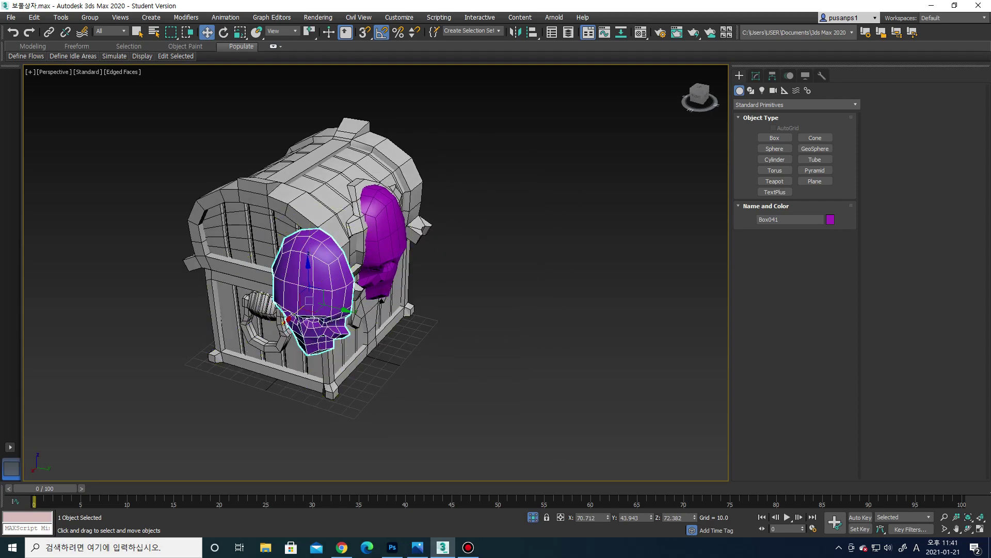
scroll(243, 155, "up", 2)
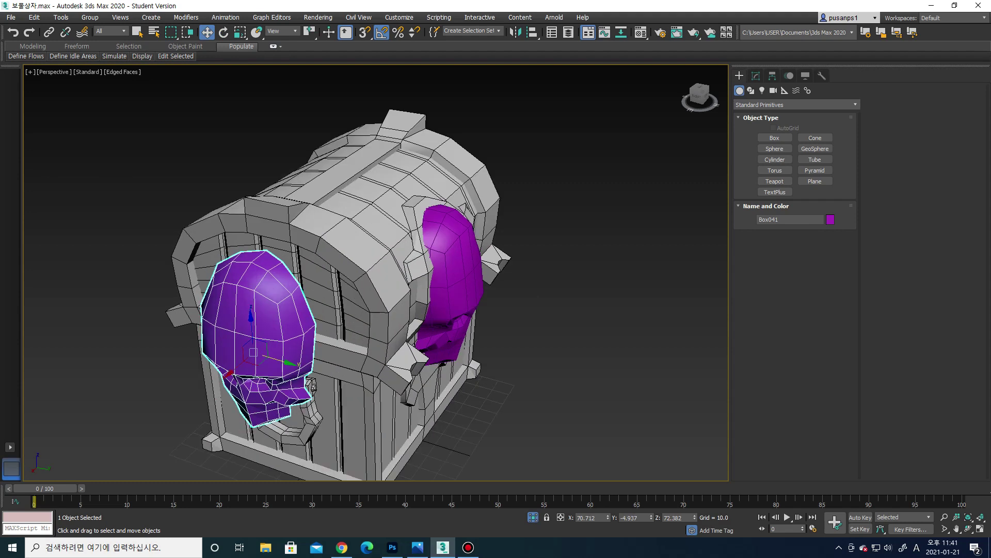
middle_click_drag(312, 386, 361, 361, "alt")
left_click(755, 76)
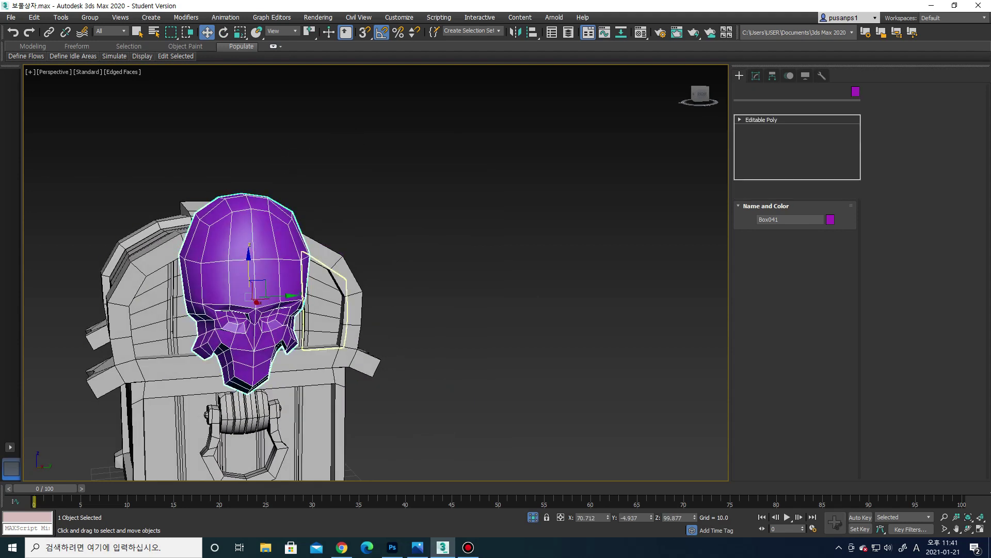
In vertex mode, select the skull's crown vertices and lower them slightly
key("1")
left_click_drag(156, 199, 328, 282)
middle_click_drag(310, 310, 289, 310, "alt")
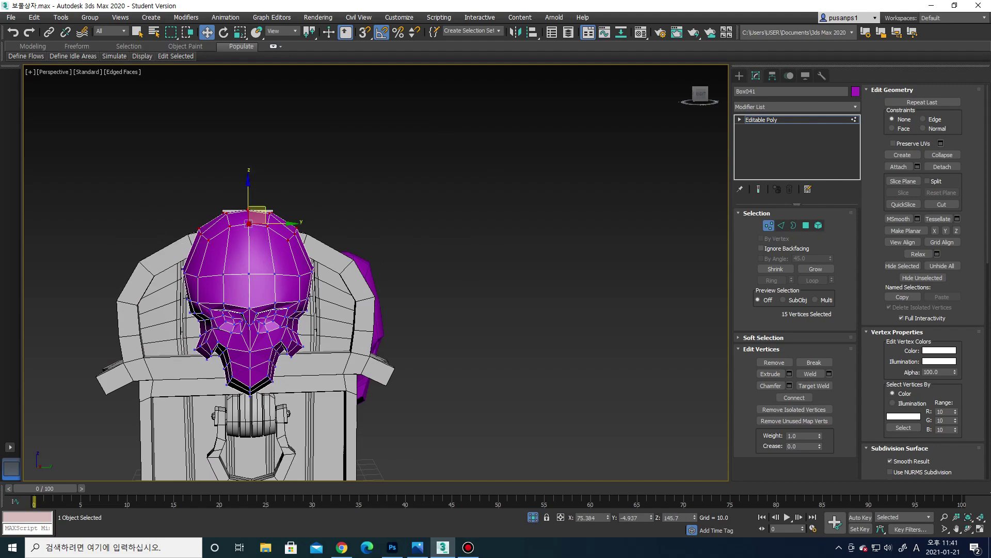
left_click_drag(257, 215, 257, 222)
middle_click_drag(362, 310, 299, 300, "alt")
middle_click_drag(382, 468, 360, 445, "alt")
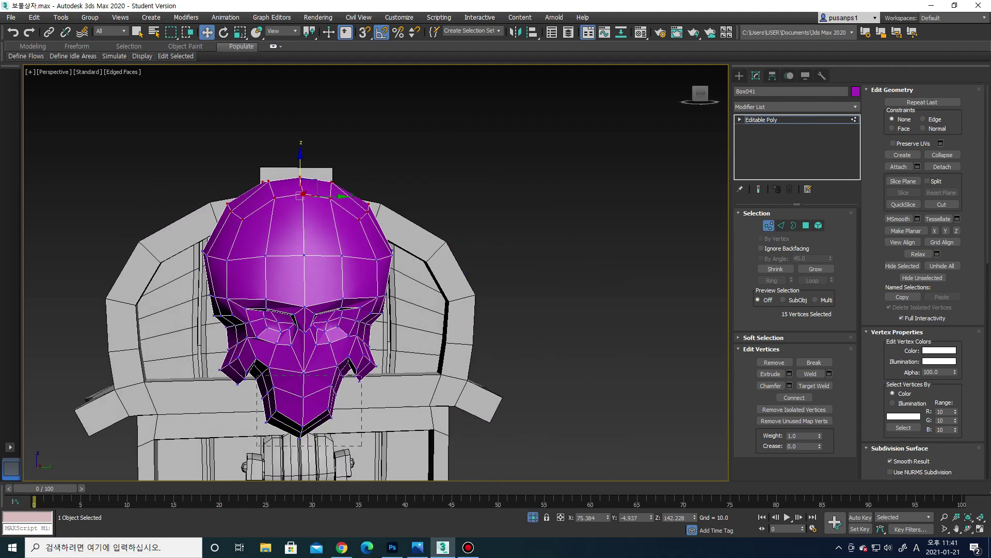
Select the lower-jaw vertices and raise them upward in several small nudges
scroll(252, 439, "up", 2)
left_click_drag(407, 352, 436, 374)
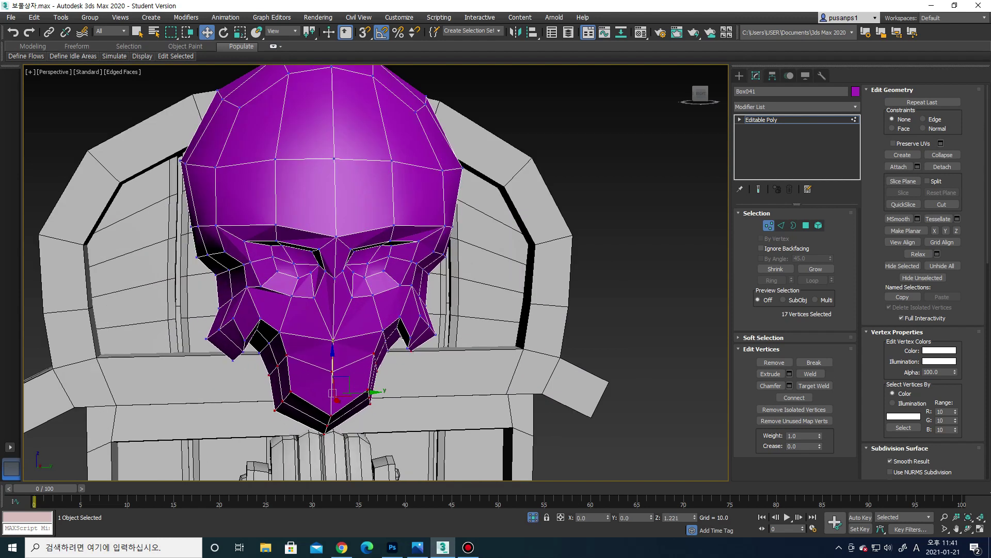
left_click_drag(327, 362, 327, 353)
middle_click_drag(330, 259, 331, 243, "alt")
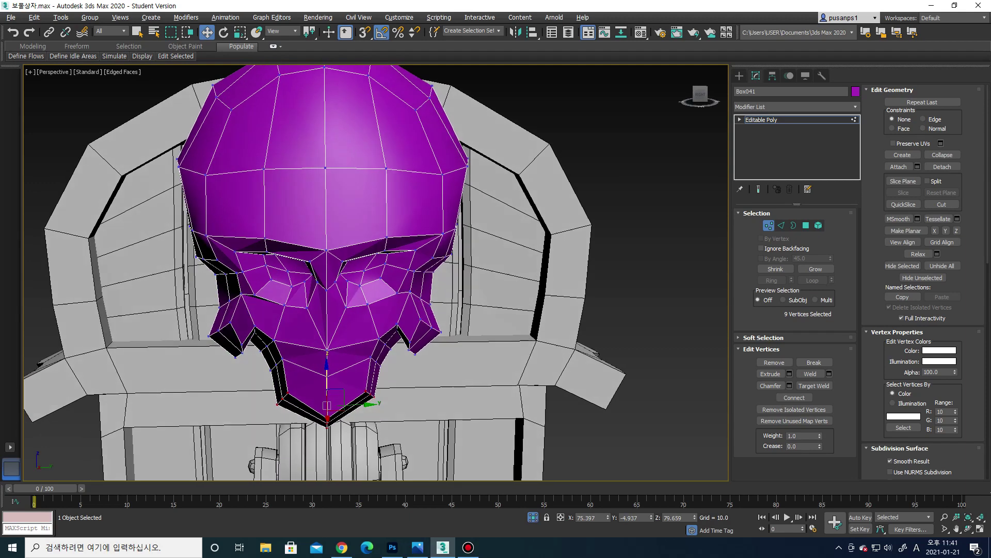
left_click_drag(328, 408, 327, 404)
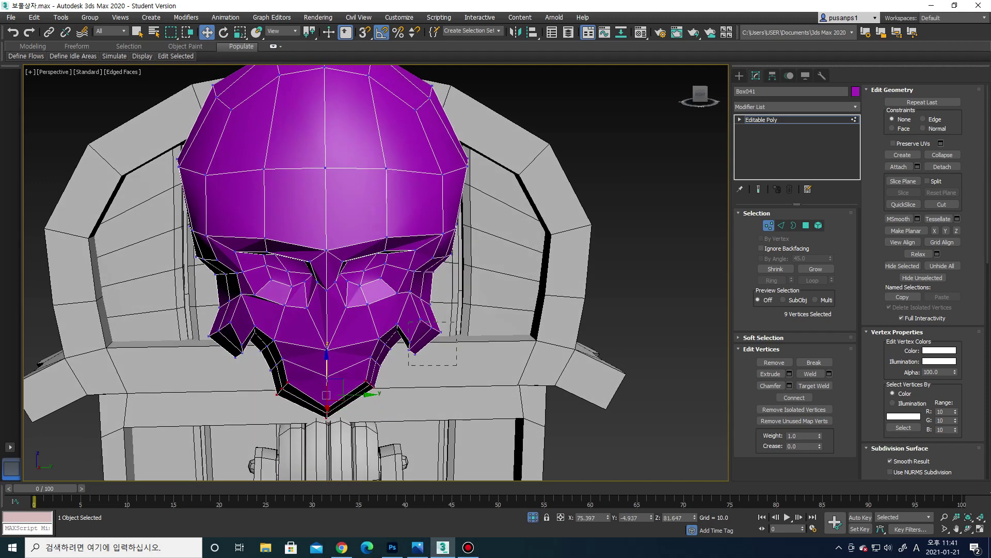
mouse_move(331, 258)
middle_mouse_down("alt")
mouse_move(310, 252)
mouse_move(344, 258)
middle_mouse_up("alt")
left_click_drag(326, 310, 326, 305)
Clear the selection, then restore the side and jaw vertex selection and inspect the fit
key("ctrl+d")
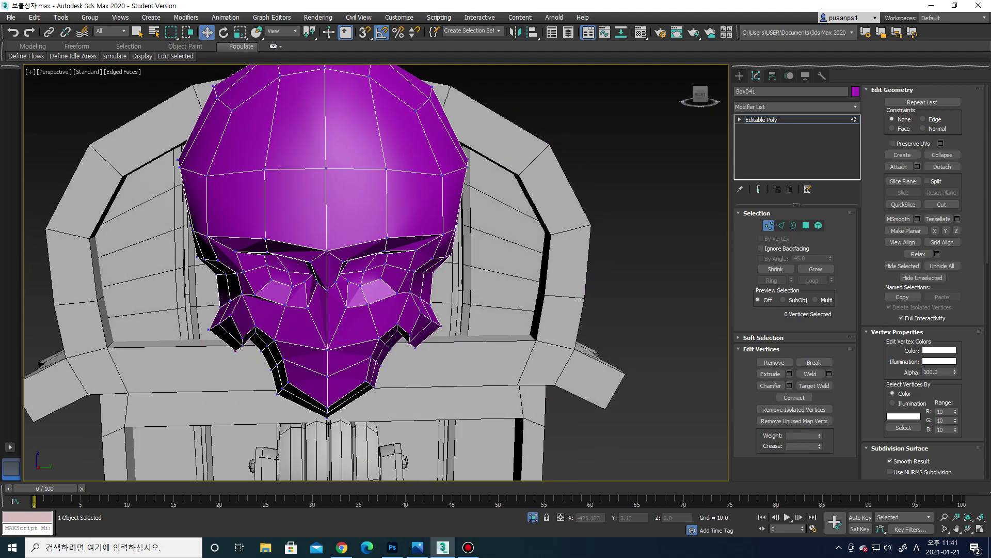
scroll(392, 333, "down", 1)
scroll(392, 333, "down", 2)
scroll(392, 333, "down", 2)
mouse_move(331, 258)
middle_mouse_down("alt")
mouse_move(392, 258)
mouse_move(331, 258)
mouse_move(330, 217)
middle_mouse_up("alt")
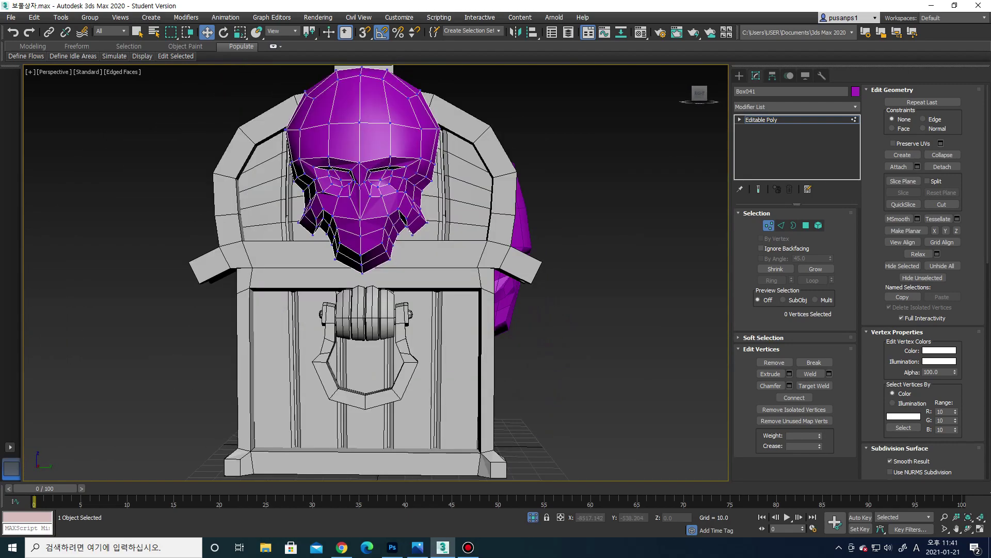
scroll(334, 167, "up", 2)
scroll(334, 167, "up", 3)
key("ctrl+z")
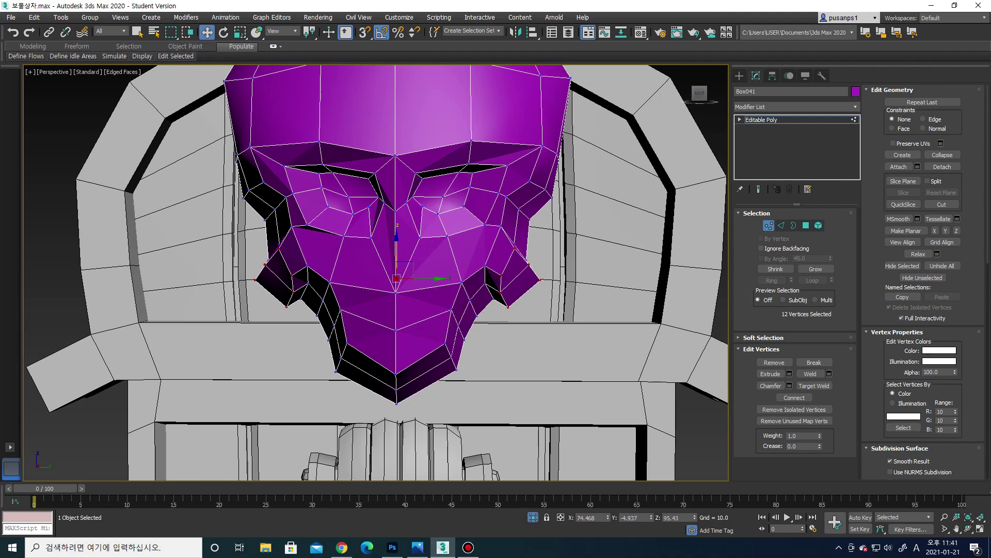
mouse_move(397, 279)
middle_mouse_down("alt")
mouse_move(444, 258)
mouse_move(434, 238)
mouse_move(413, 227)
mouse_move(408, 290)
middle_mouse_up("alt")
scroll(362, 274, "down", 2)
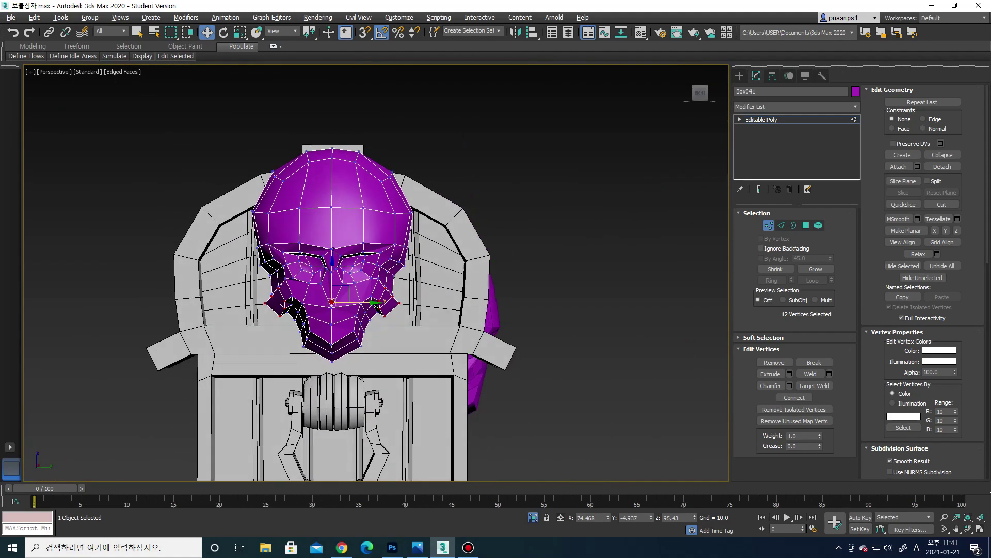
scroll(361, 274, "up", 2)
scroll(361, 273, "up", 3)
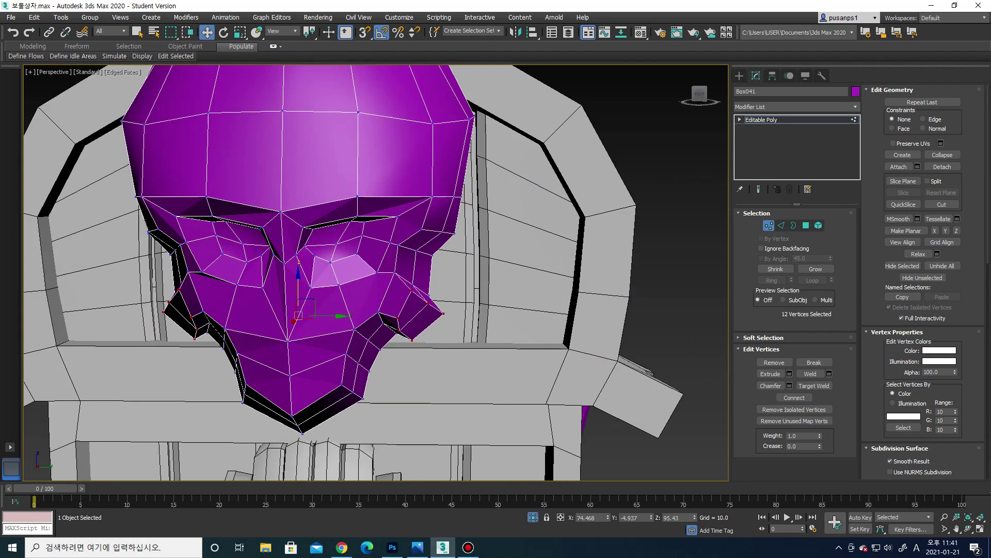
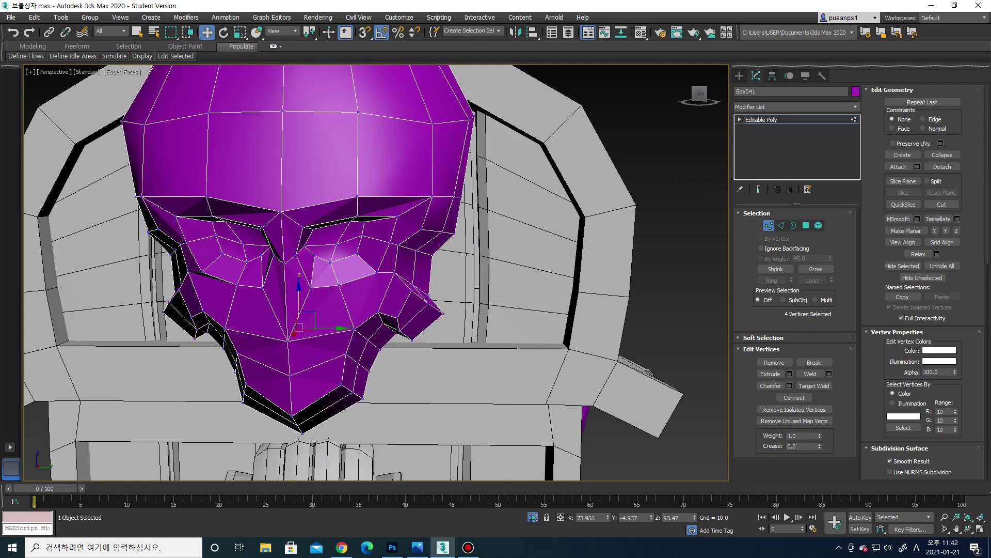
Scale the purple skull down and raise it onto the chest lid
scroll(289, 306, "down", 4)
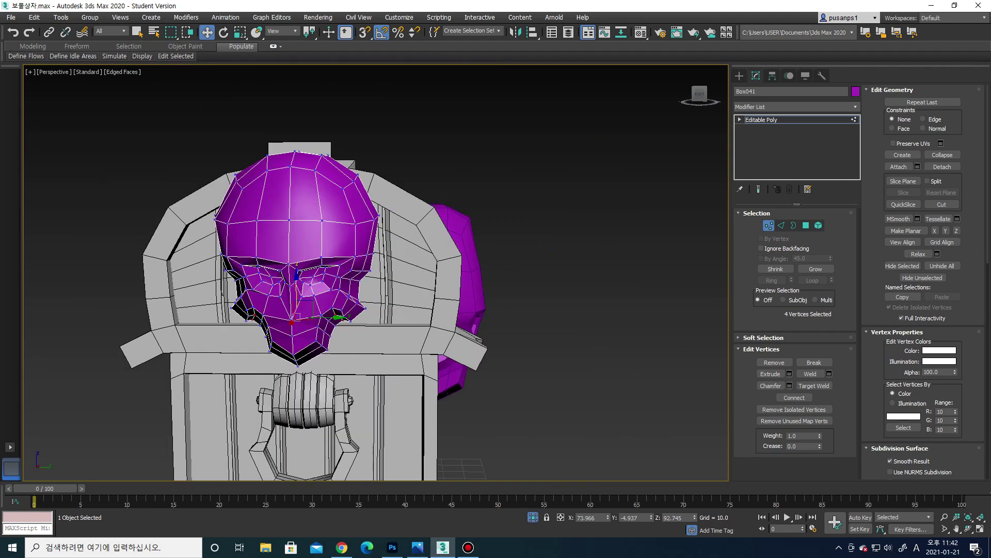
left_click(739, 76)
scroll(313, 309, "down", 2)
key("r")
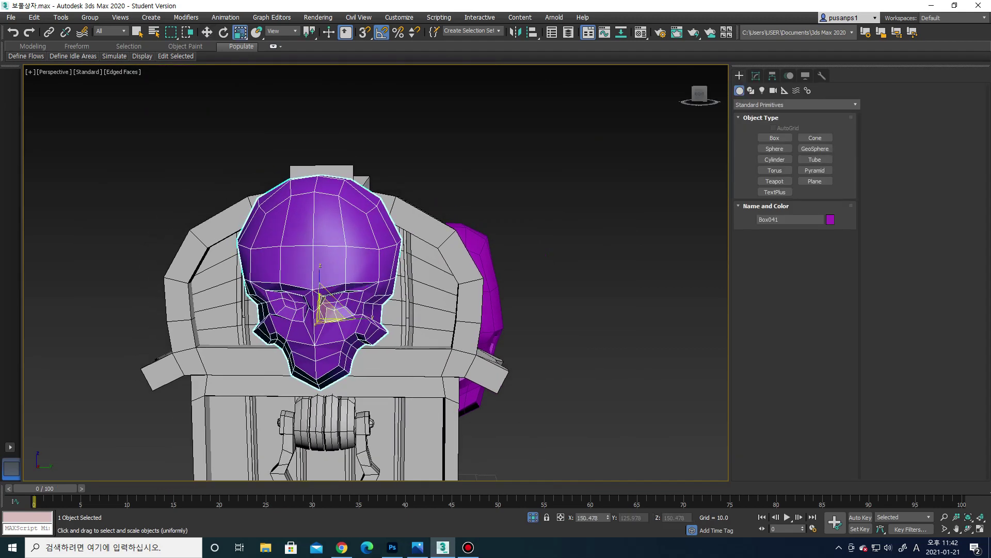
left_click_drag(320, 309, 320, 335)
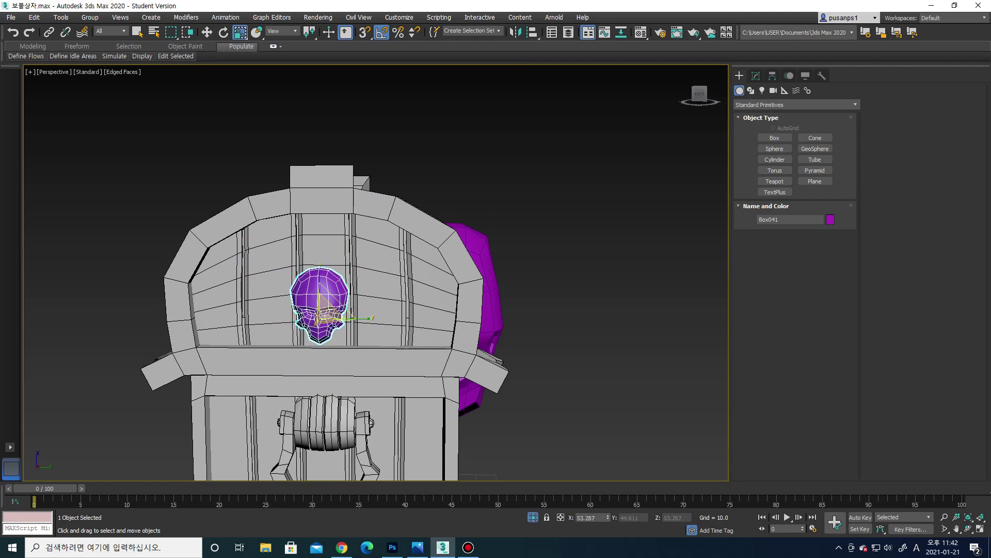
key("w")
left_click_drag(318, 297, 317, 222)
Lift the skull slightly higher on the lid and enlarge it a little
middle_click_drag(362, 232, 465, 233, "alt")
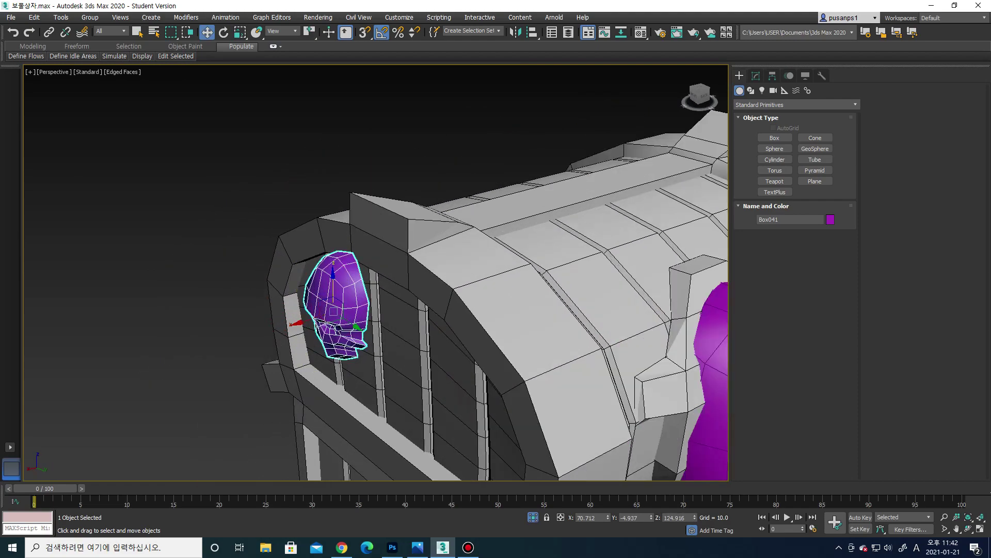
left_click_drag(333, 310, 333, 292)
middle_click_drag(361, 259, 439, 232, "alt")
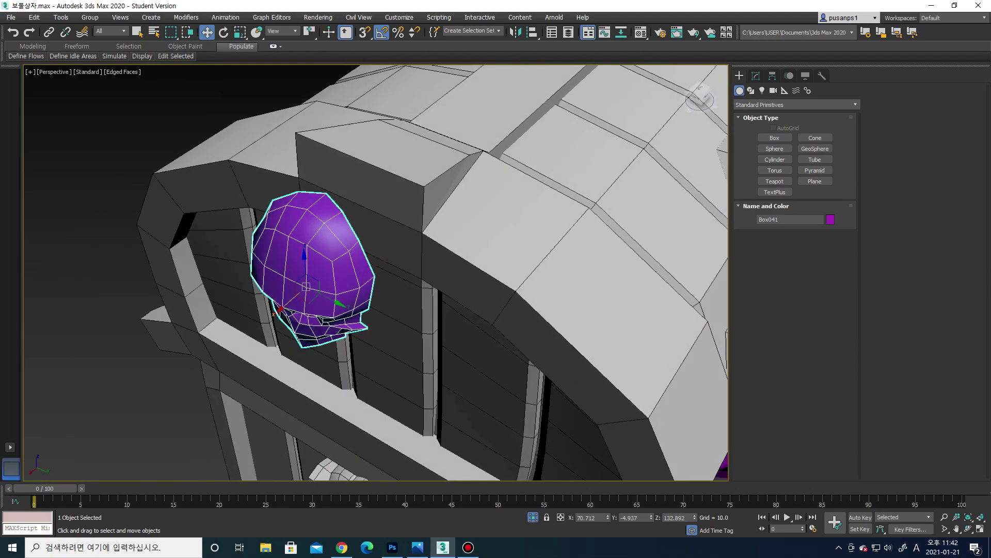
middle_click_drag(361, 258, 413, 232, "alt")
middle_click_drag(362, 258, 465, 258, "alt")
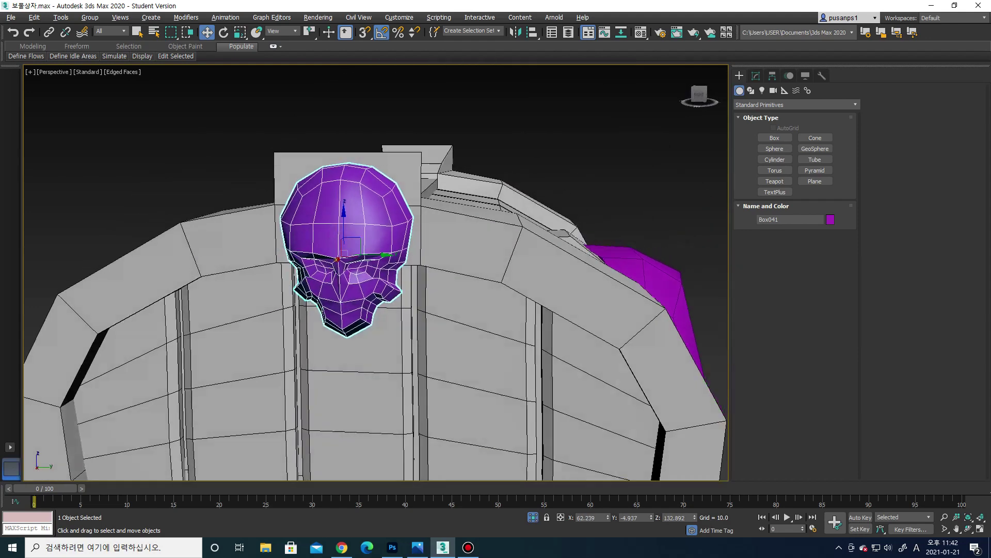
key("r")
left_click_drag(354, 274, 354, 248)
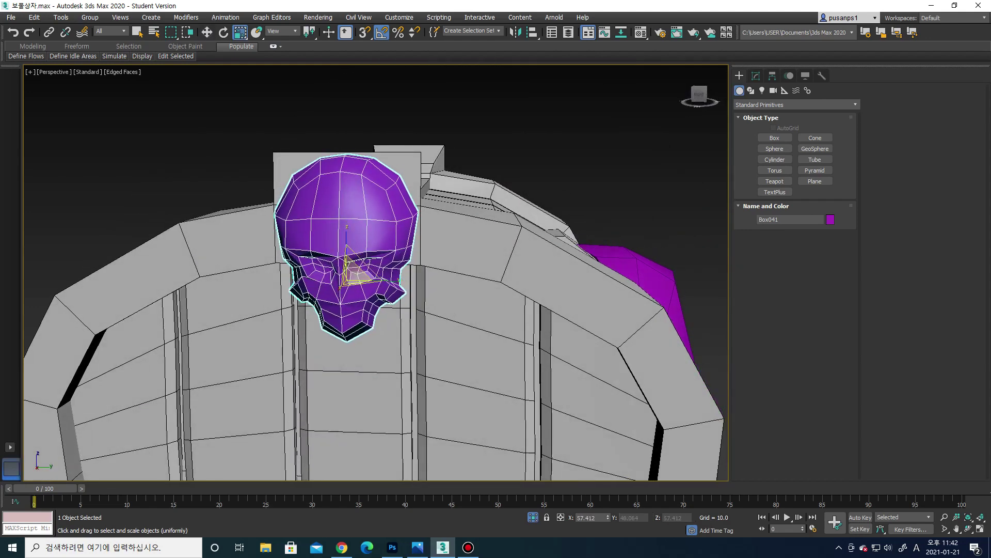
Check the skull's placement from the front, then deselect it
mouse_move(362, 258)
middle_mouse_down("alt")
mouse_move(393, 248)
mouse_move(369, 279)
mouse_move(372, 243)
mouse_move(429, 261)
mouse_move(547, 261)
middle_mouse_up("alt")
key("w")
scroll(361, 259, "up", 2)
scroll(361, 258, "up", 4)
scroll(361, 258, "down", 4)
scroll(361, 258, "up", 1)
scroll(398, 309, "down", 2)
key("ctrl+d")
scroll(398, 309, "down", 3)
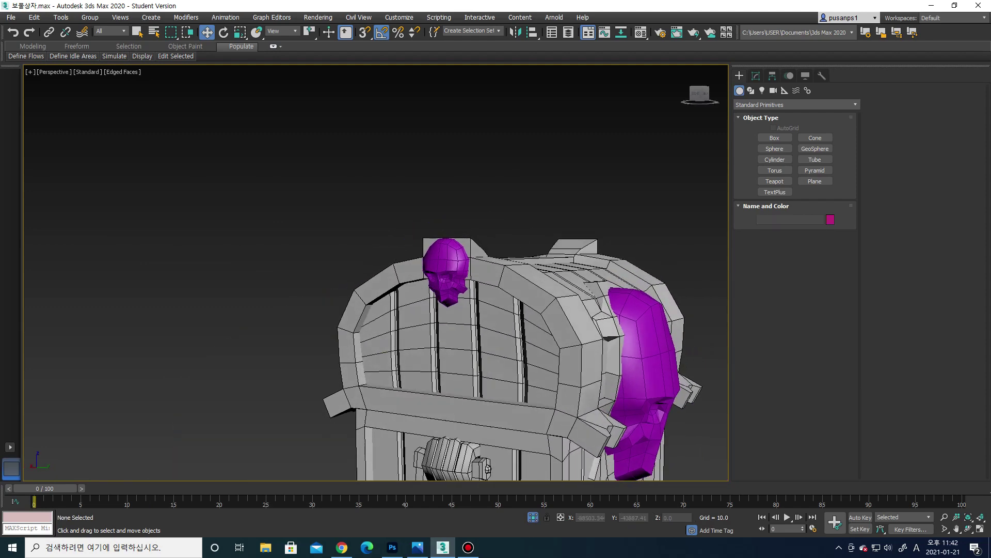
left_click(446, 271)
scroll(444, 310, "down", 2)
middle_click_drag(444, 309, 511, 310, "alt")
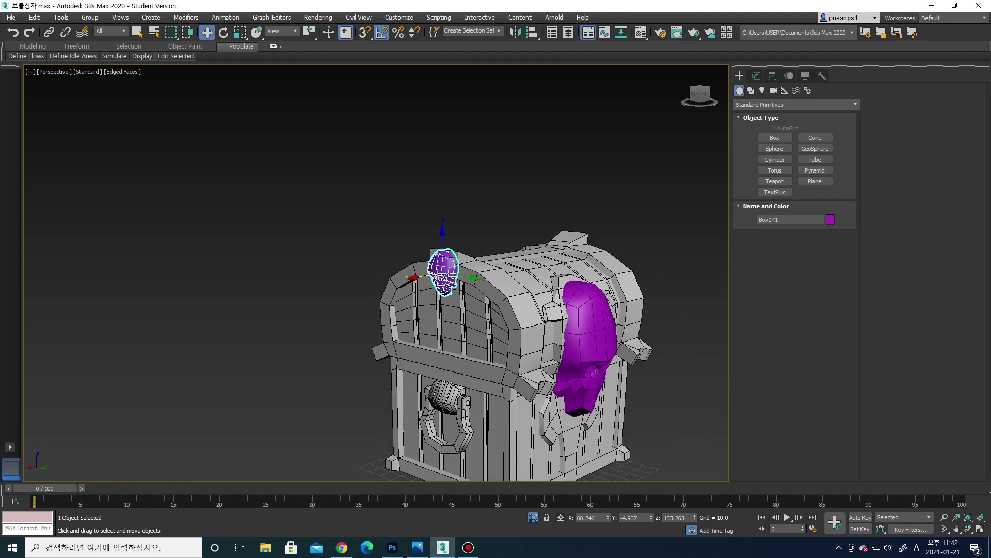
left_click(756, 75)
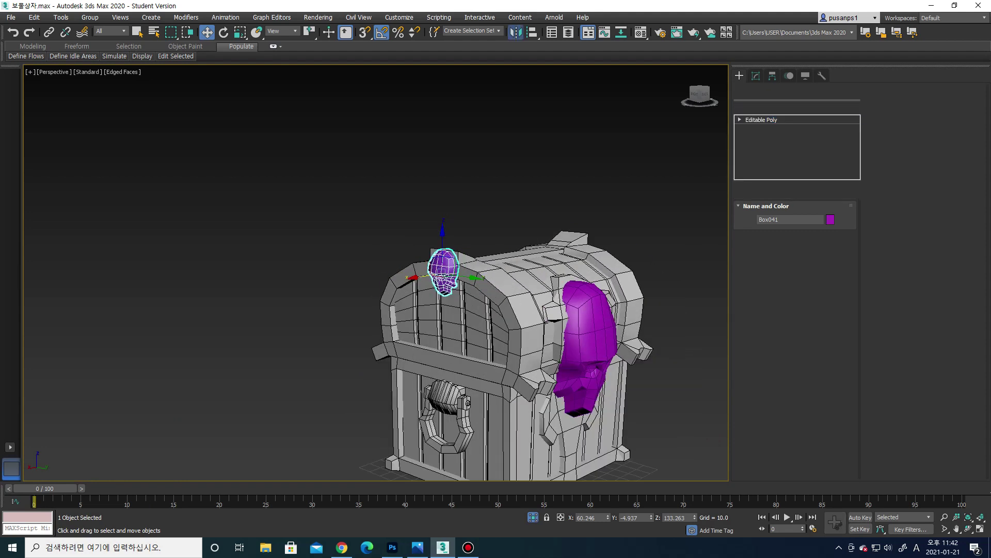
left_click(516, 32)
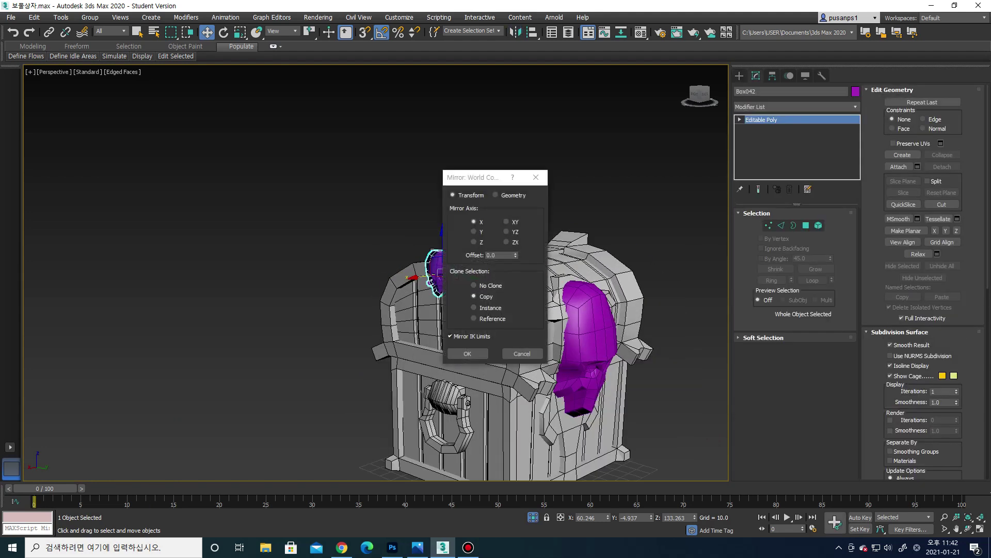
left_click(467, 354)
middle_click_drag(467, 353, 495, 356, "alt")
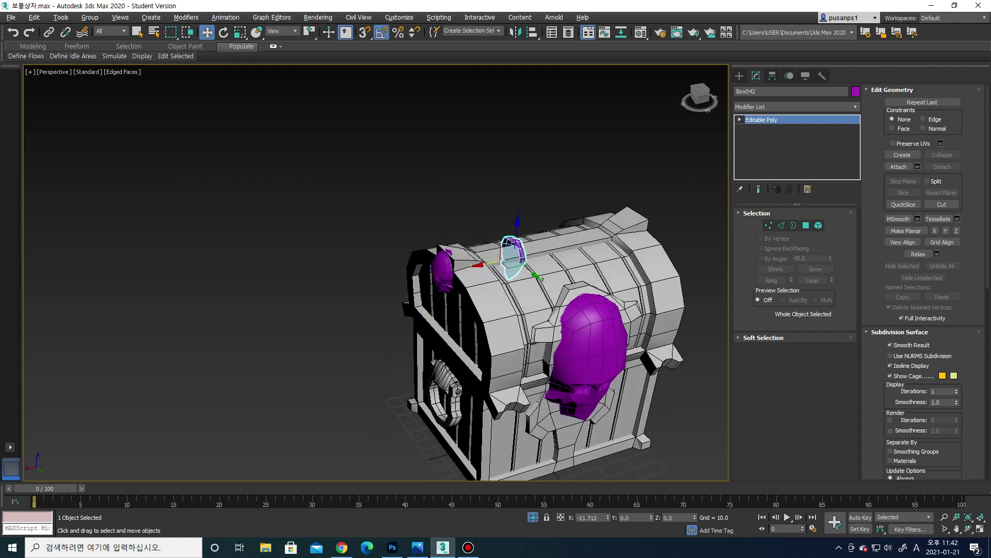
left_click_drag(442, 272, 605, 235)
right_click(605, 235)
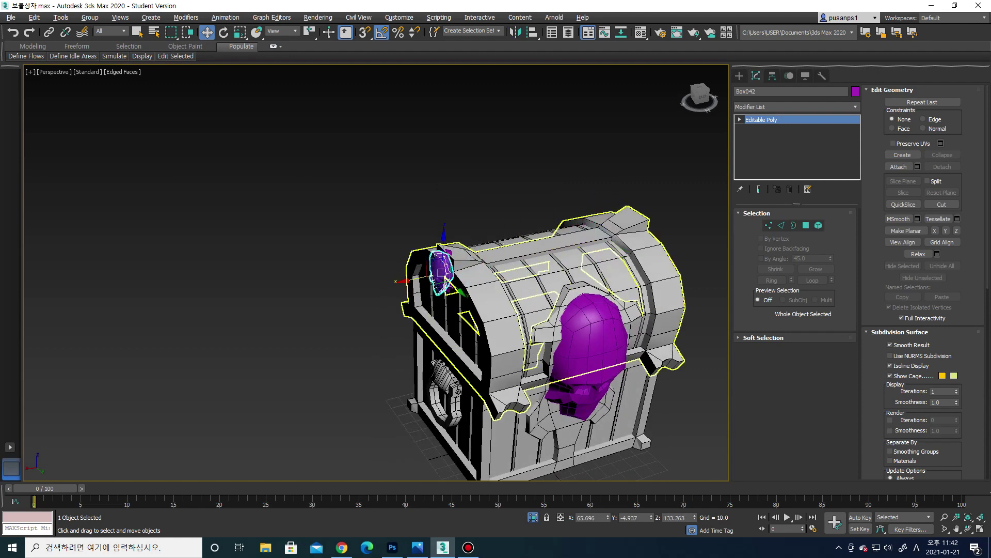
key("ctrl+d")
left_click(442, 271)
key("z")
key("1")
left_click_drag(432, 260, 462, 289)
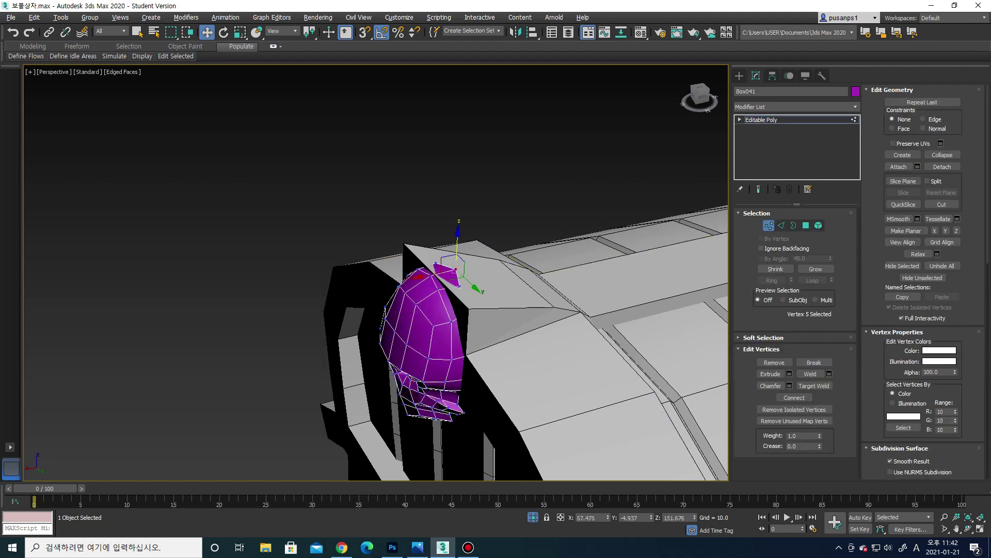
left_click_drag(429, 259, 470, 297, "ctrl")
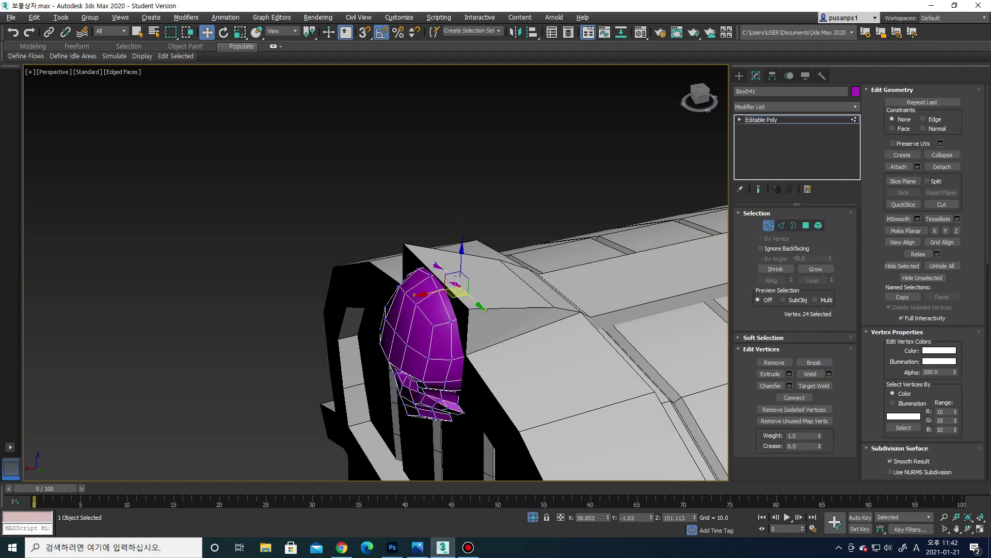
middle_click_drag(450, 290, 393, 292, "alt")
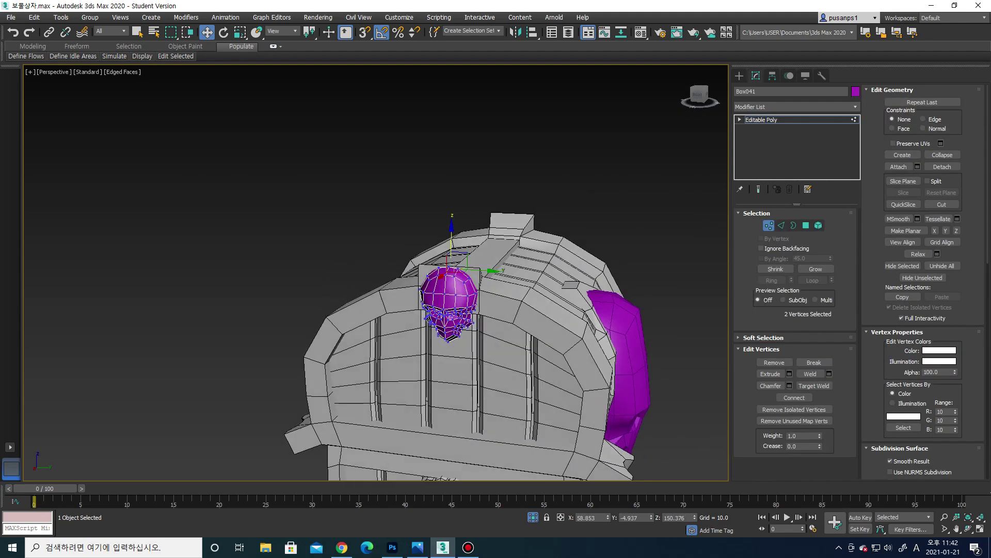
left_click(739, 75)
scroll(465, 284, "down", 5)
Align the lid skull's pivot to the chest base's pivot using Affect Pivot Only
middle_click_drag(464, 284, 490, 284, "alt")
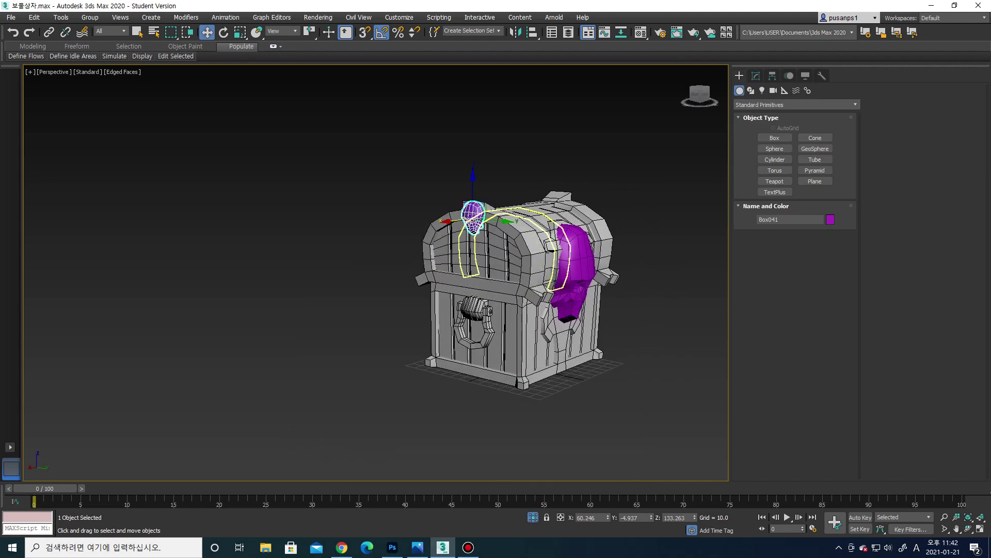
left_click(773, 75)
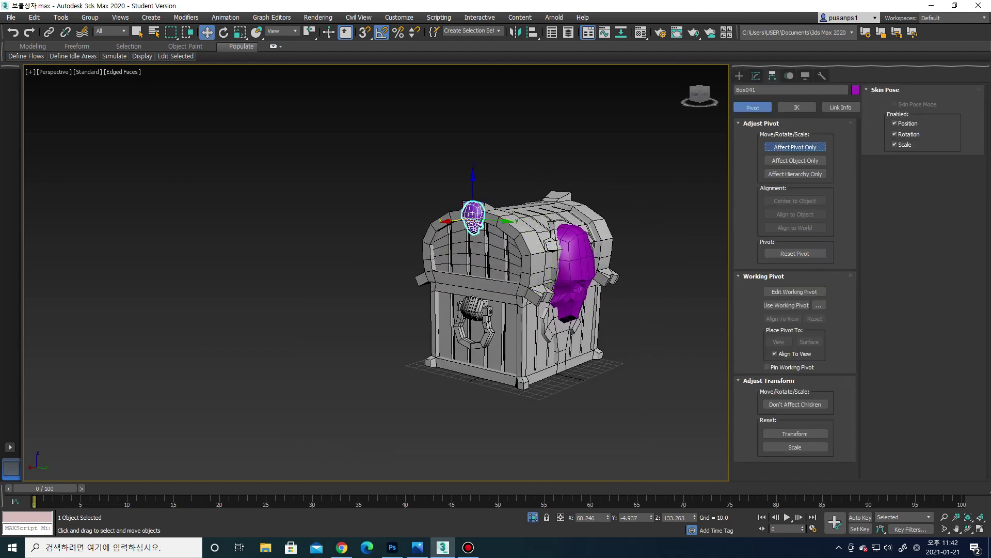
left_click(795, 148)
left_click(531, 32)
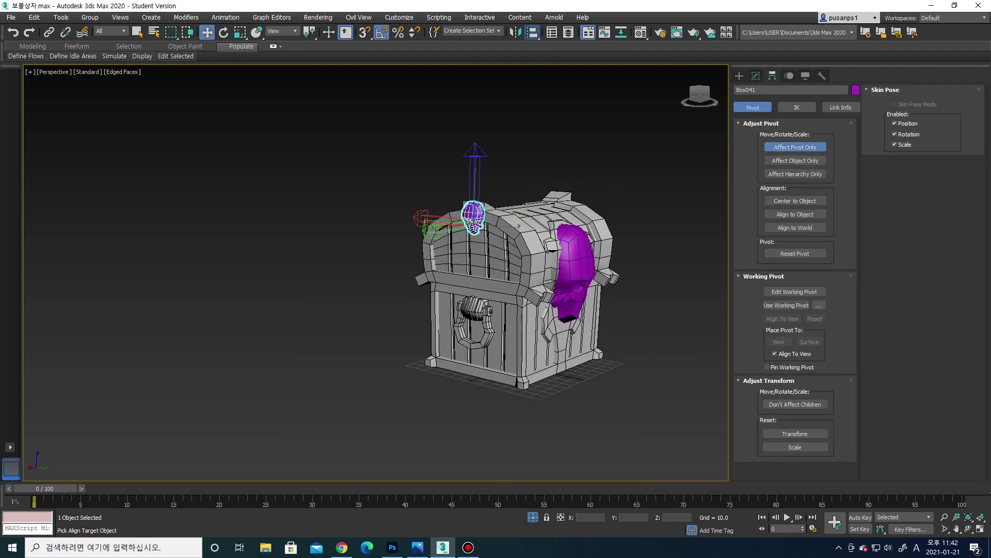
left_click(542, 330)
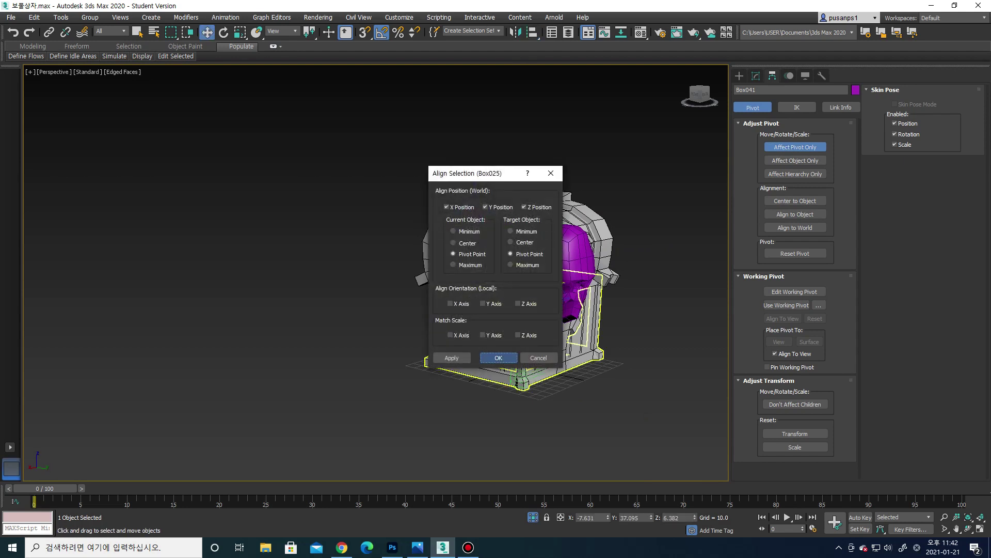
left_click(499, 357)
left_click(795, 147)
Mirror the skull on the X axis as a copy, then deselect everything
left_click(756, 75)
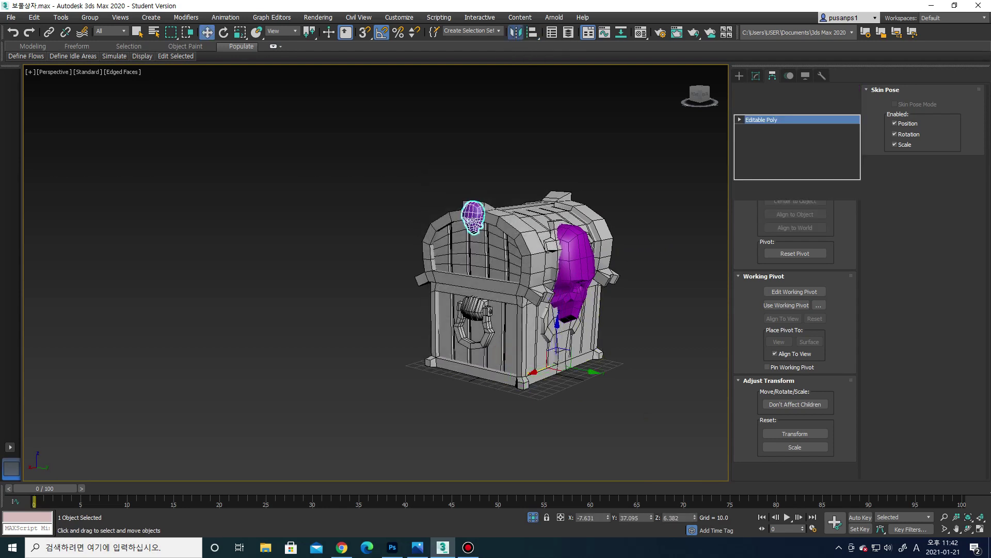
left_click(515, 32)
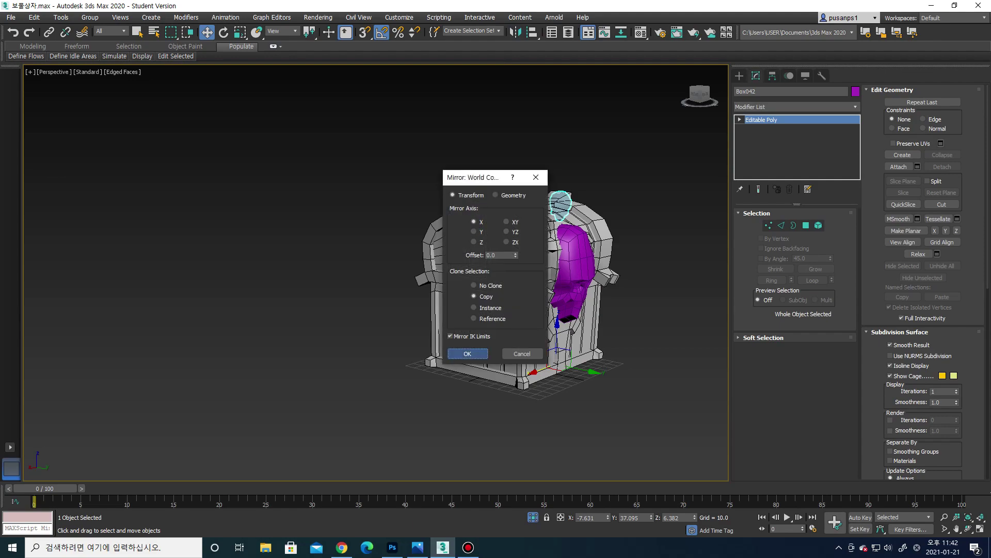
key("Return")
mouse_move(495, 258)
middle_mouse_down("alt")
mouse_move(547, 258)
mouse_move(382, 259)
middle_mouse_up("alt")
key("ctrl+d")
scroll(537, 289, "up", 2)
scroll(537, 289, "down", 2)
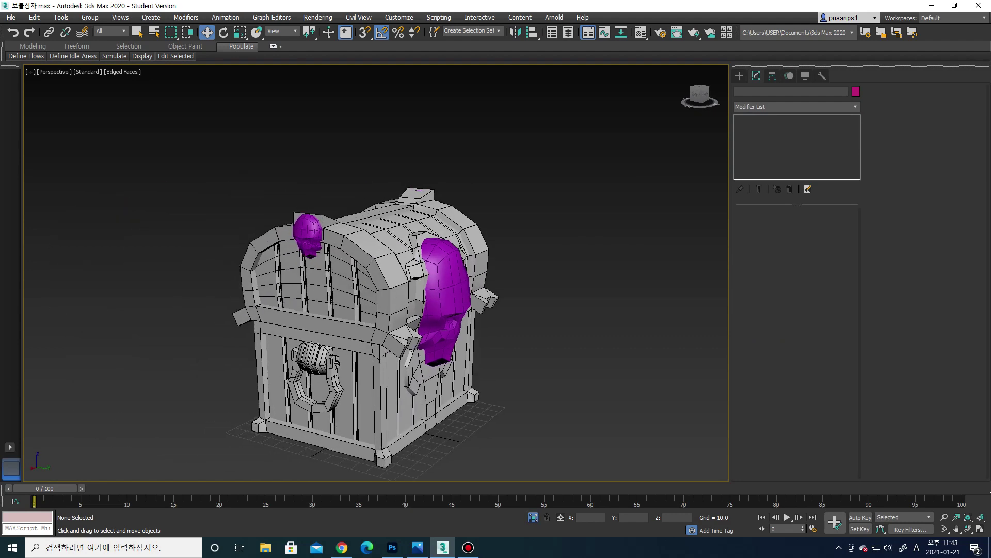
scroll(278, 258, "up", 3)
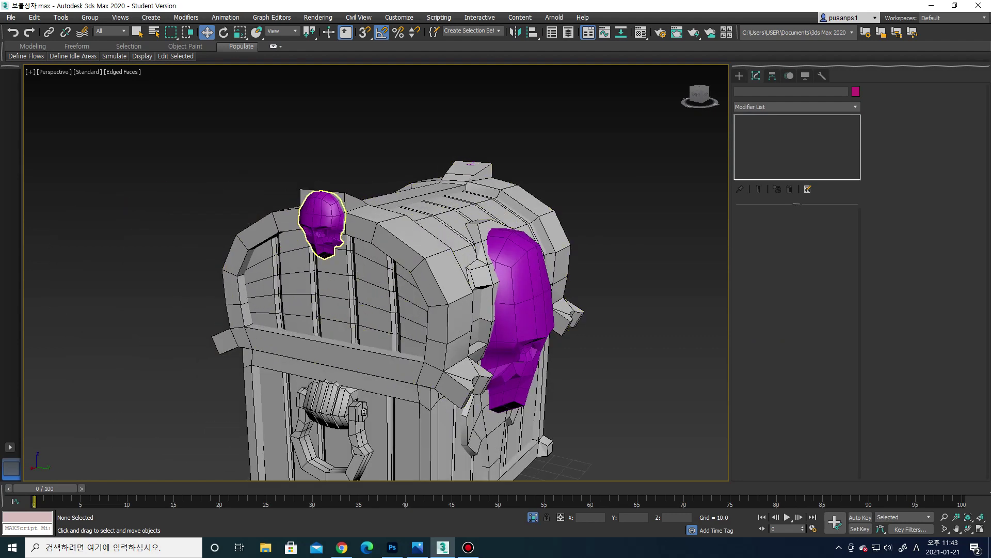
Copy the vertical strap out to the right of the chest
middle_click_drag(330, 241, 361, 248, "alt")
left_click(362, 248)
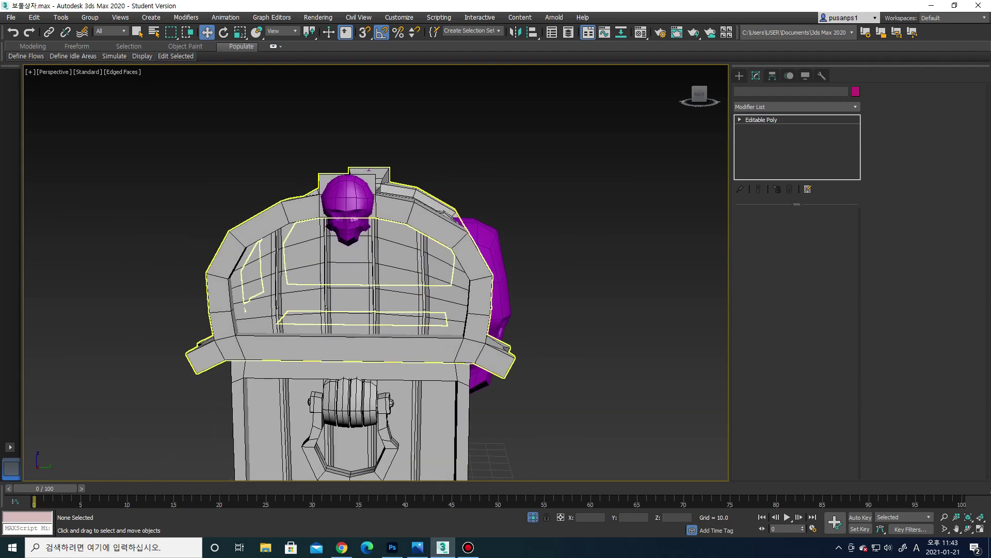
left_click(699, 93)
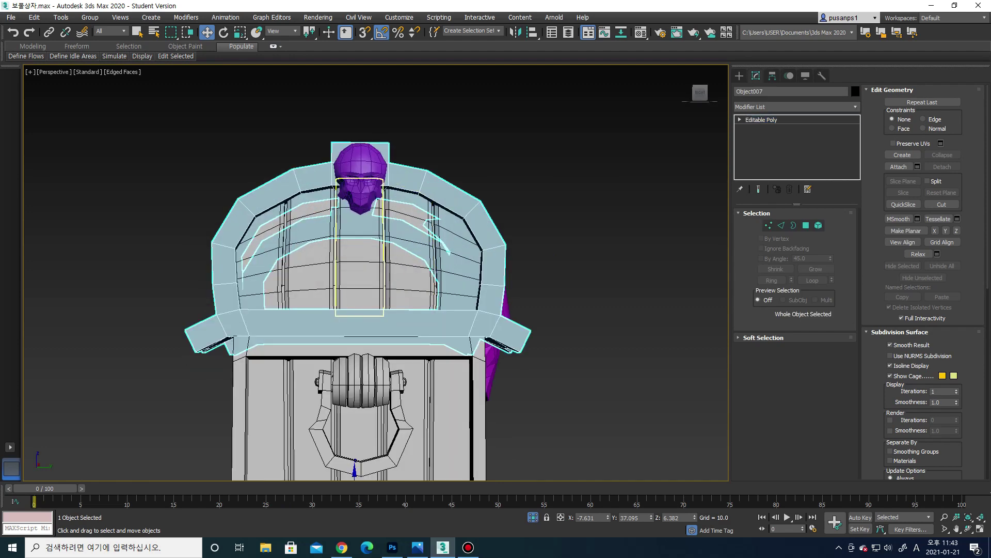
left_click(360, 258)
middle_click_drag(361, 258, 491, 218, "alt")
scroll(382, 259, "down", 3)
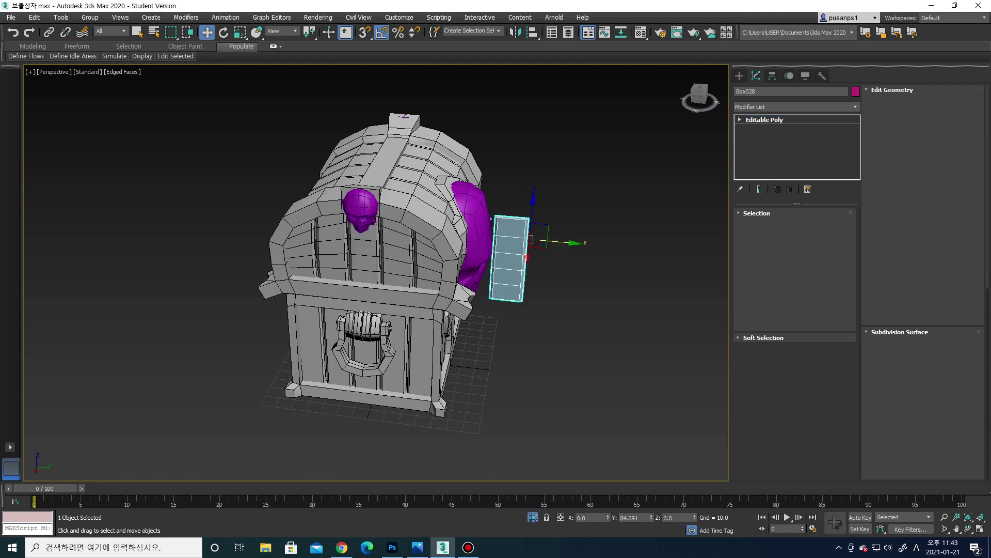
left_click_drag(364, 243, 525, 260, "shift")
key("Return")
Connect the strap copy's ring of cross edges with a new edge loop
middle_click_drag(491, 219, 480, 197, "alt")
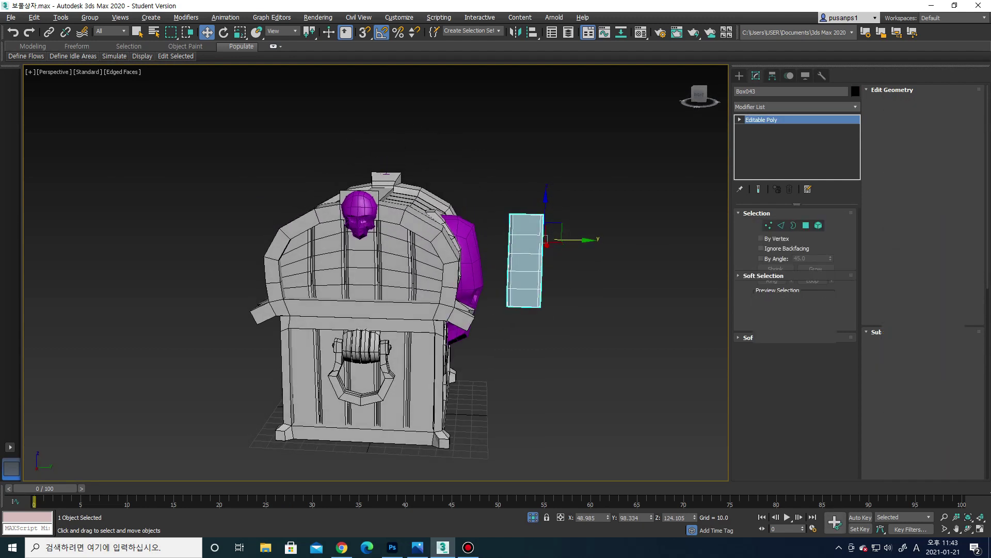
key("4")
key("2")
left_click(771, 280)
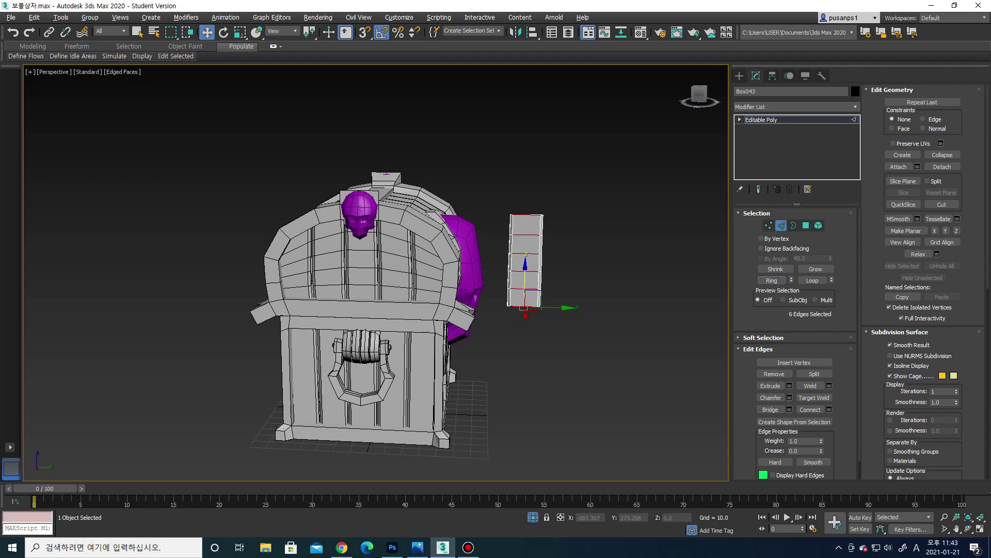
mouse_move(392, 269)
middle_mouse_down("alt")
mouse_move(362, 217)
mouse_move(382, 309)
middle_mouse_up("alt")
left_click(829, 409)
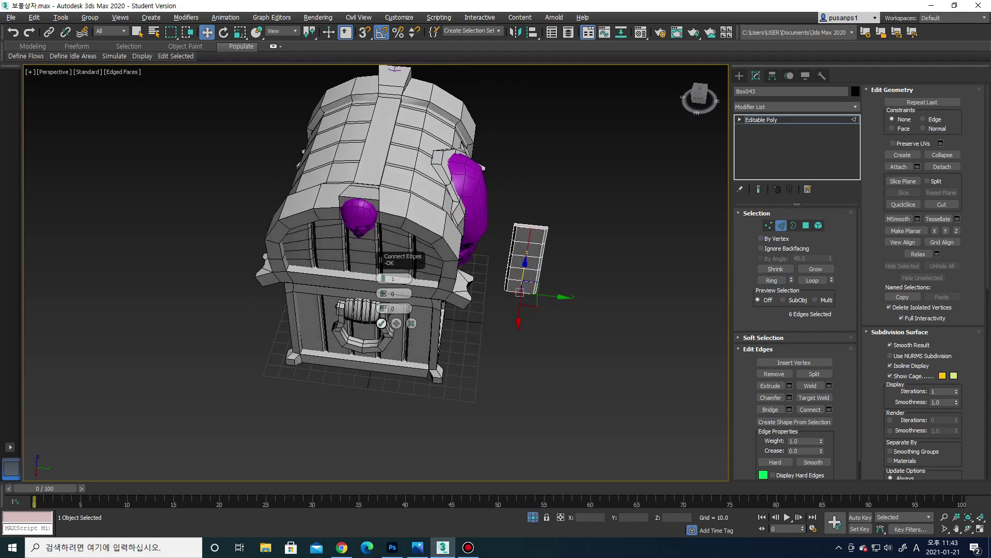
left_click(382, 323)
Select the strip's column of faces and detach it as a new object
middle_click_drag(382, 323, 413, 310, "alt")
key("4")
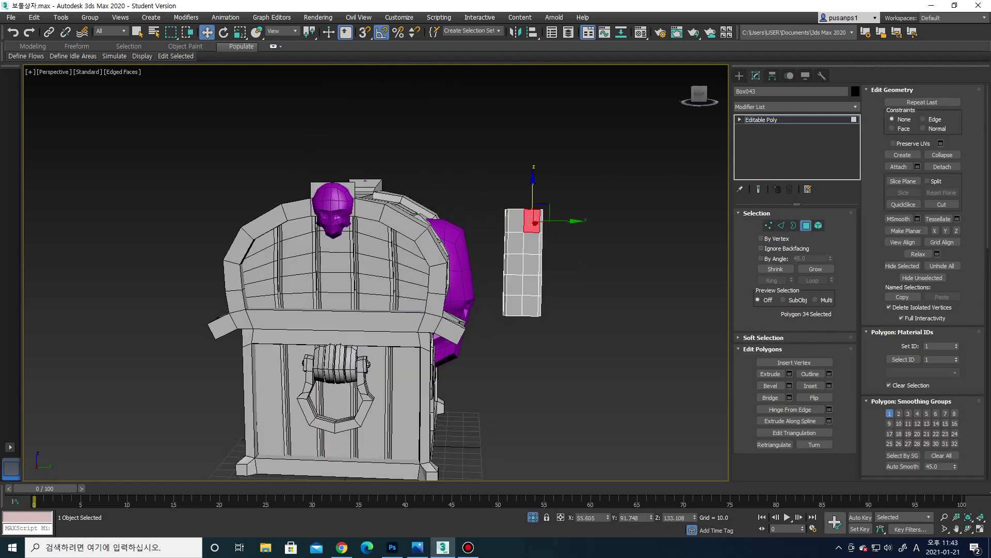
left_click(533, 243, "ctrl")
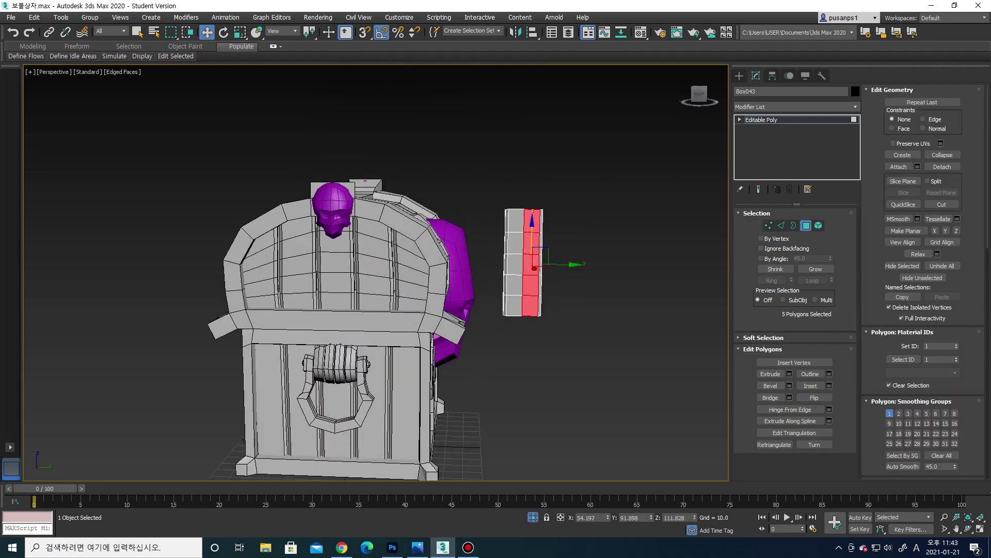
scroll(923, 259, "down", 2)
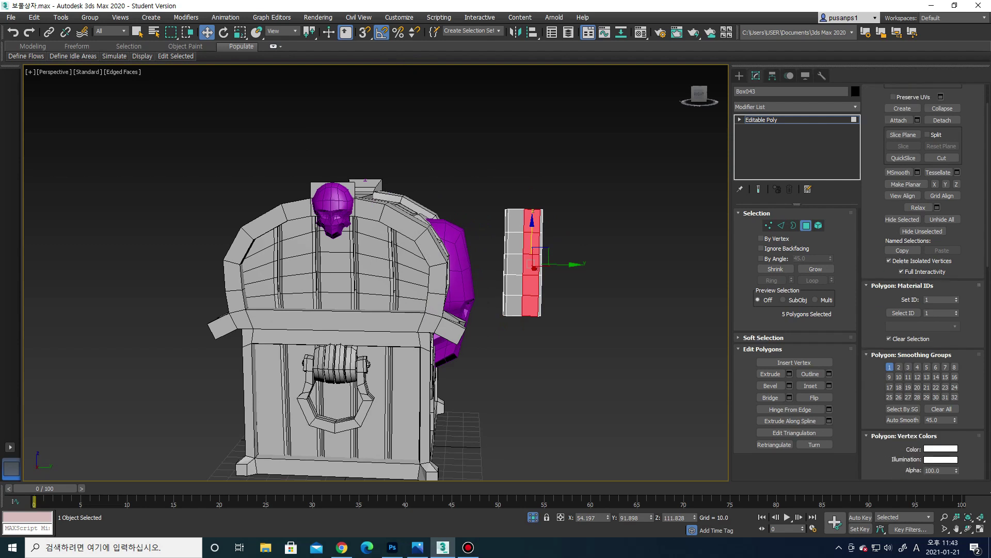
scroll(922, 258, "down", 2)
scroll(922, 258, "down", 2)
scroll(923, 258, "up", 3)
scroll(923, 281, "up", 1)
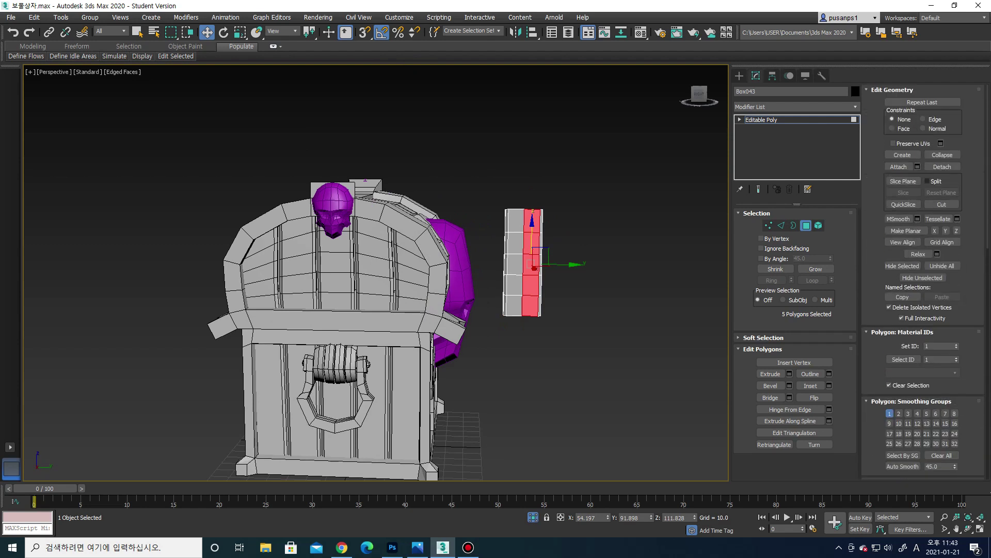
left_click(942, 166)
left_click(529, 255)
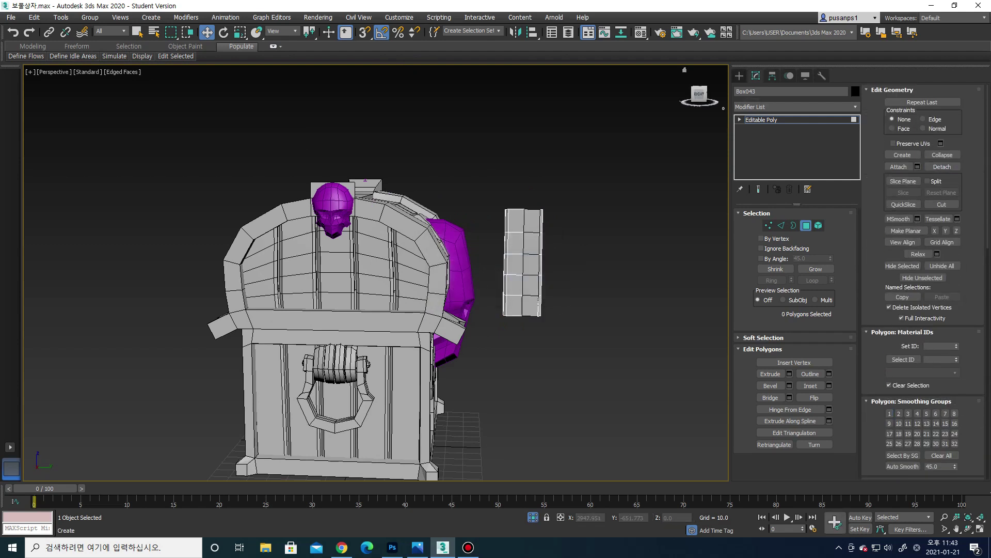
left_click(739, 75)
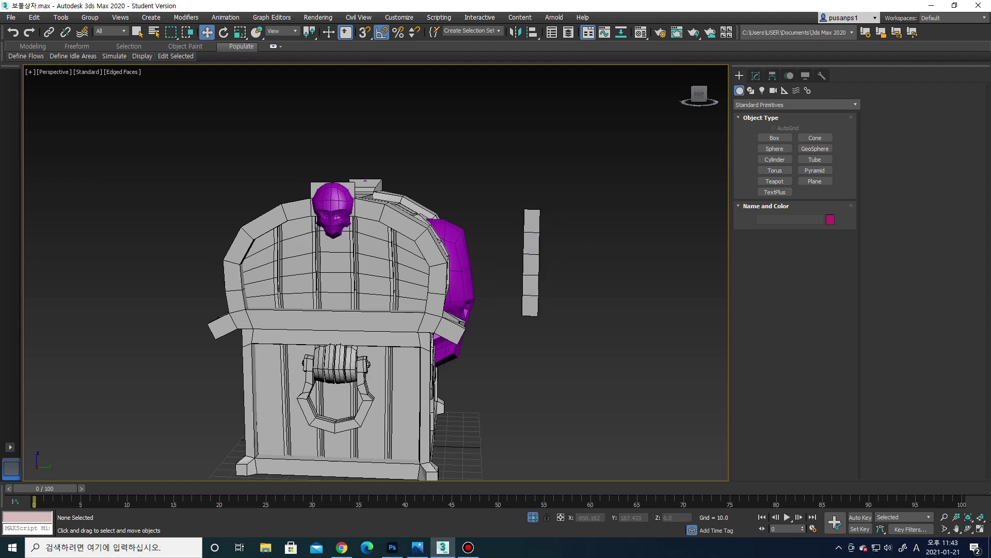
Select the detached strip Object008 and rotate its top edge to start the bend
left_click(531, 264)
mouse_move(531, 263)
middle_mouse_down("alt")
mouse_move(454, 289)
mouse_move(496, 289)
middle_mouse_up("alt")
scroll(563, 222, "up", 2)
scroll(563, 222, "up", 2)
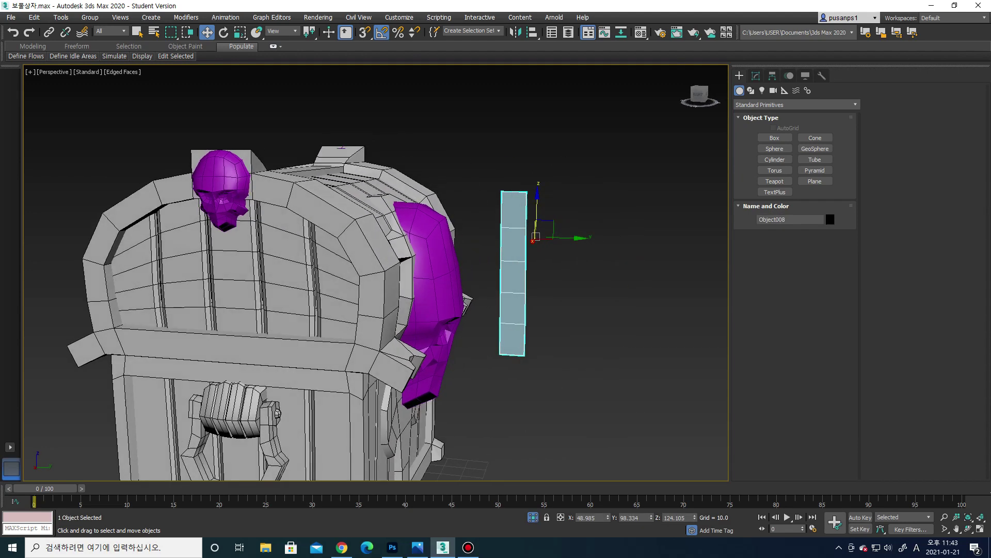
left_click(756, 75)
key("2")
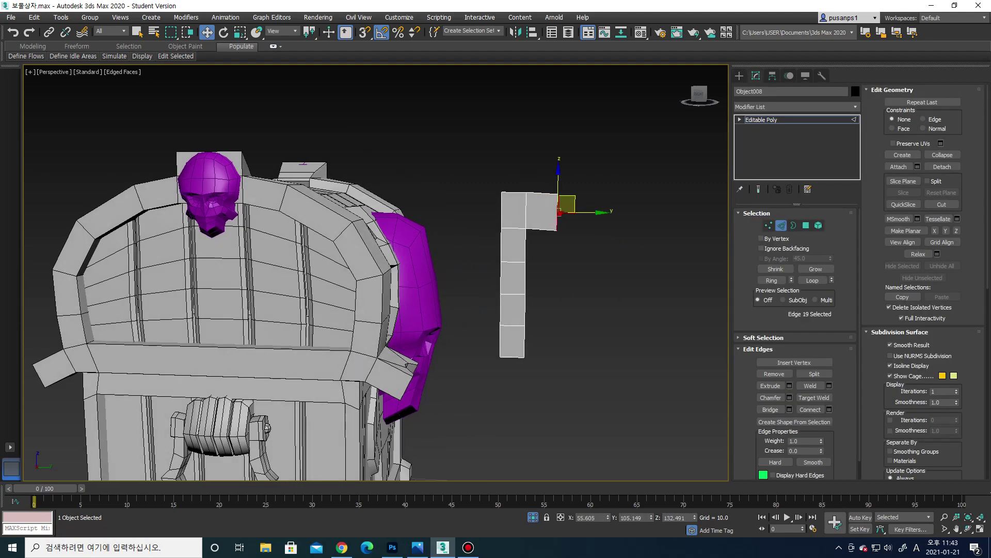
key("e")
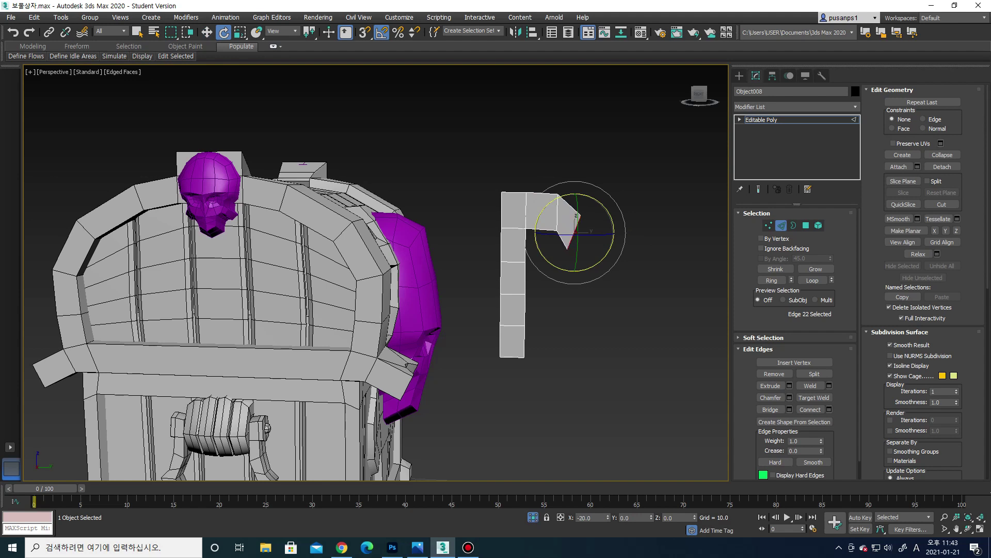
key("1")
key("w")
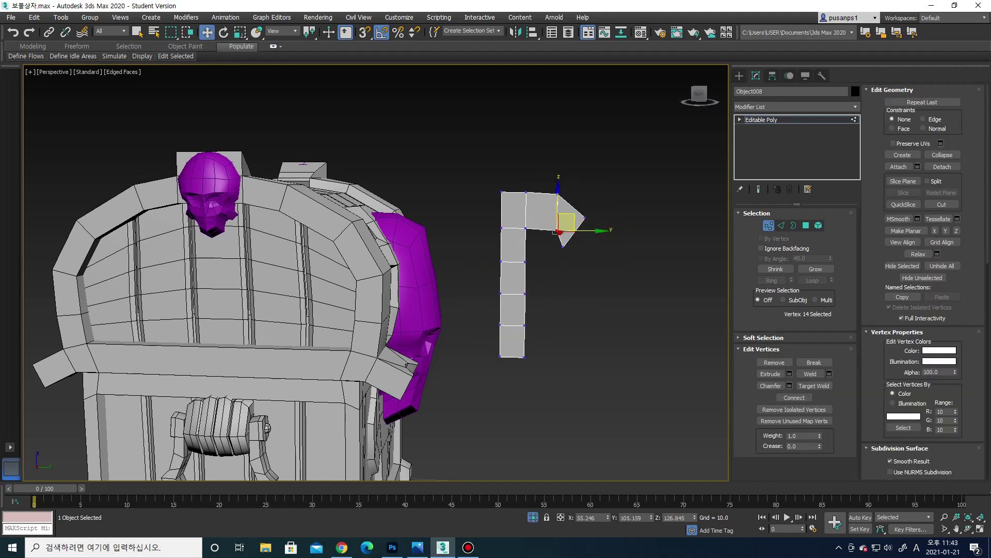
Rotate, scale and move the top edges and vertices to curl the end into a hook
key("2")
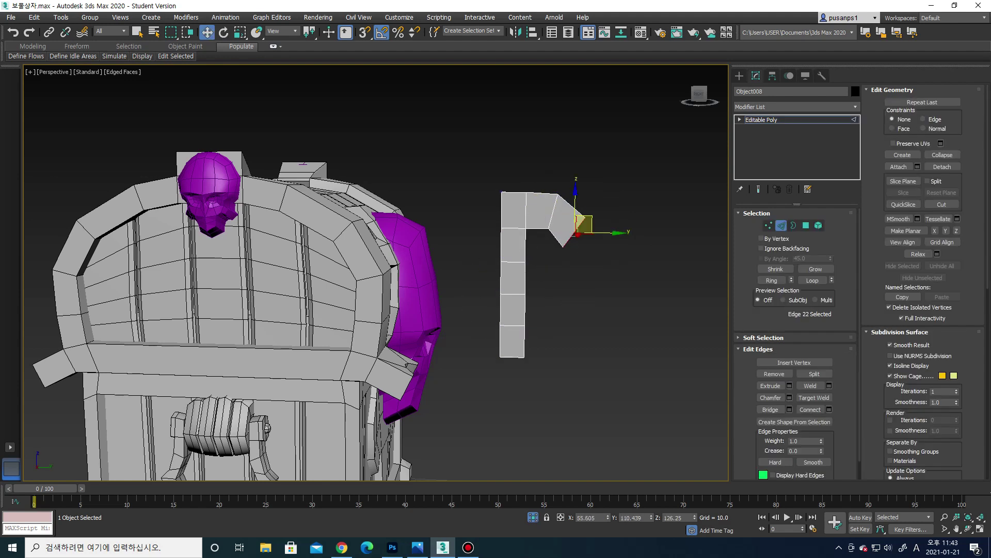
key("1")
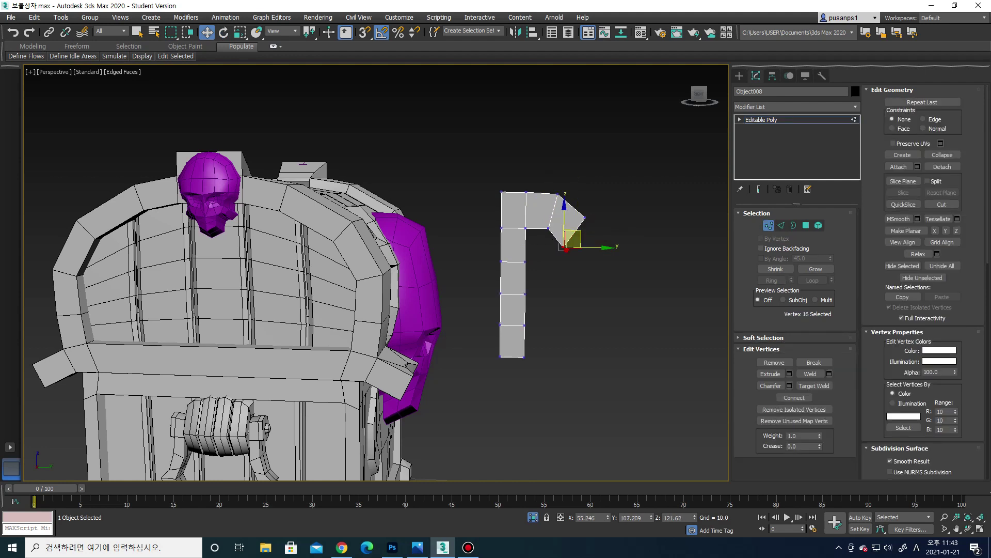
key("2")
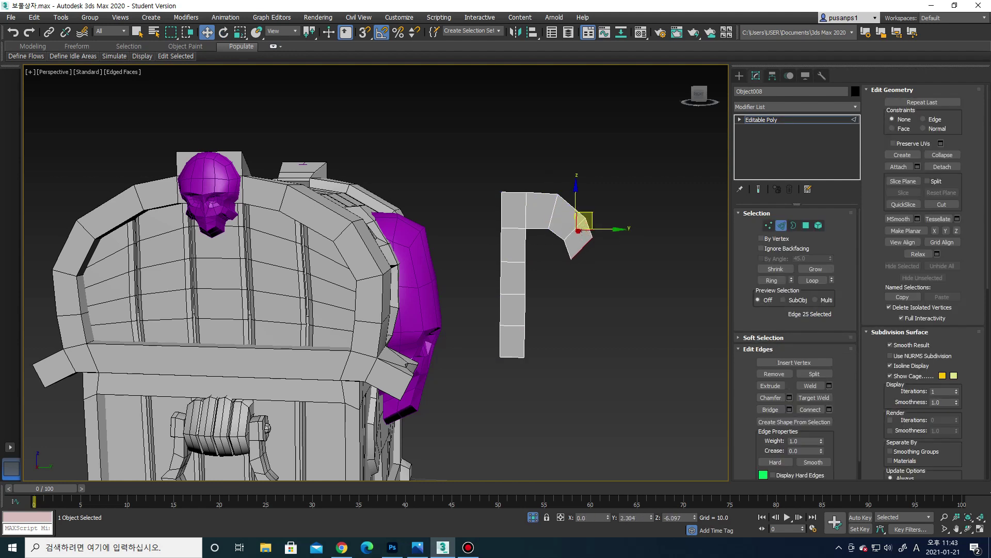
key("e")
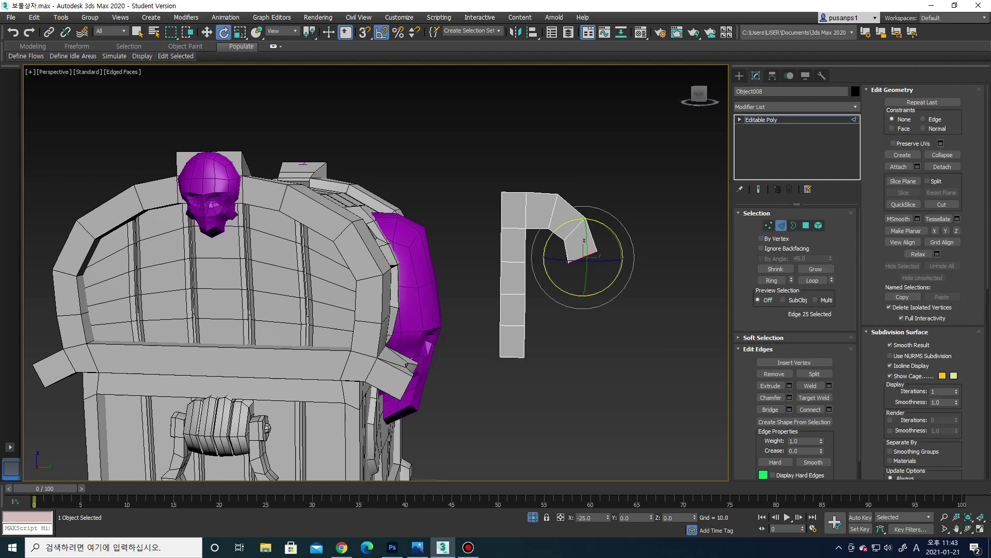
key("r")
key("w")
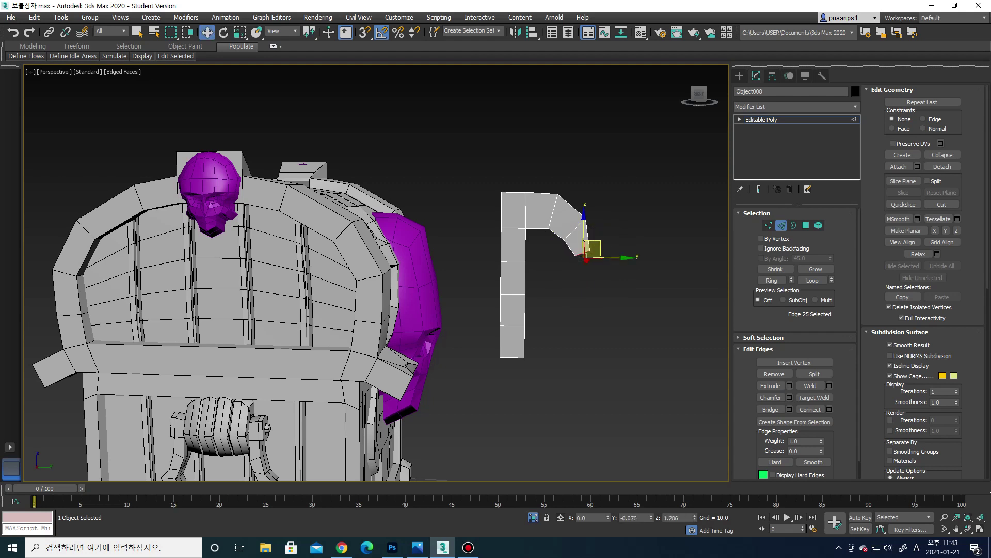
key("1")
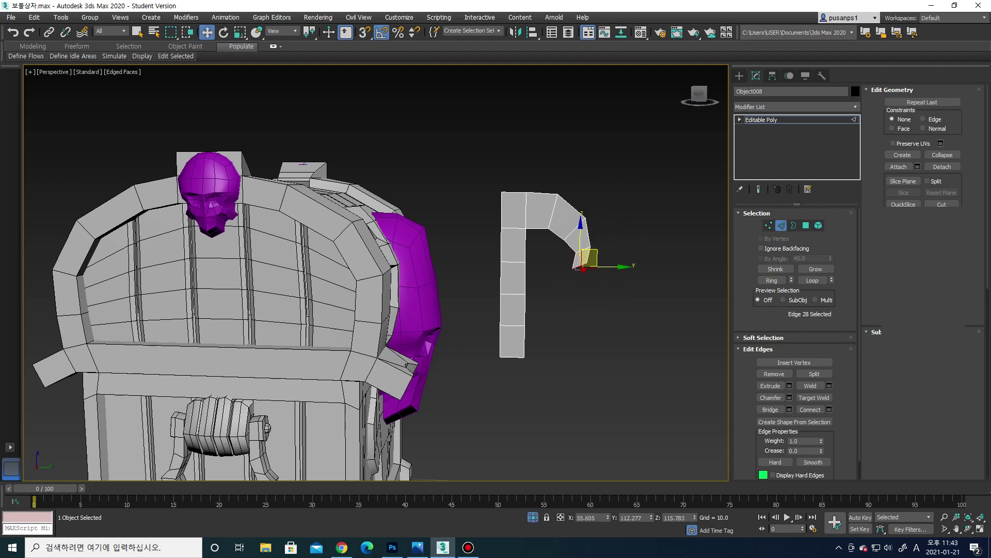
key("e")
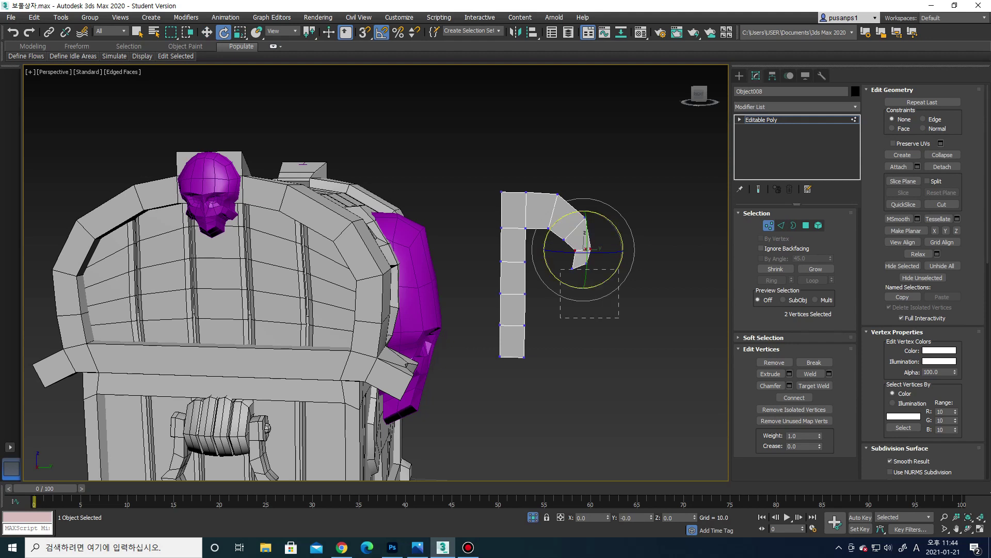
scroll(588, 257, "up", 2)
key("r")
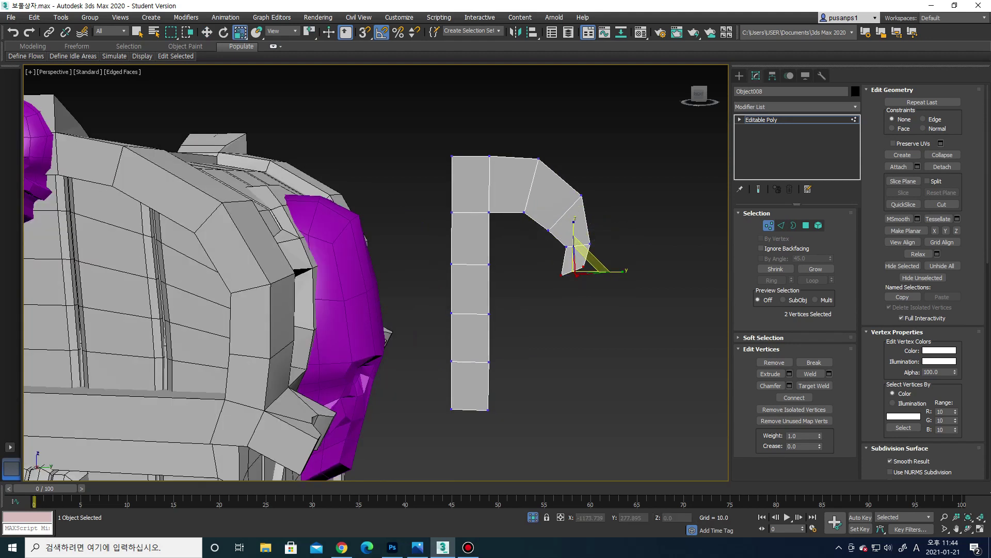
scroll(601, 254, "down", 4)
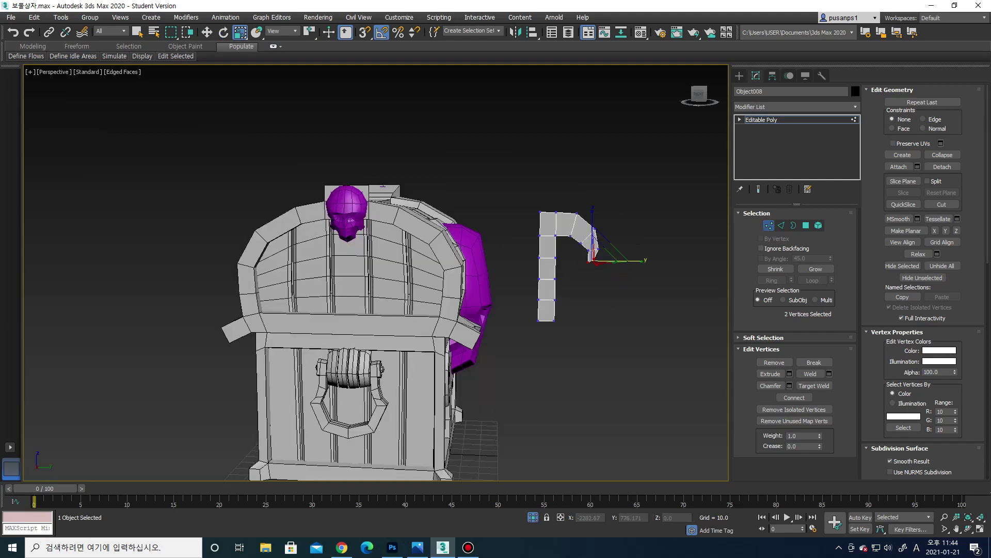
Add a Shell modifier to the hook strip with Outer Amount 0
key("1")
left_click(826, 107)
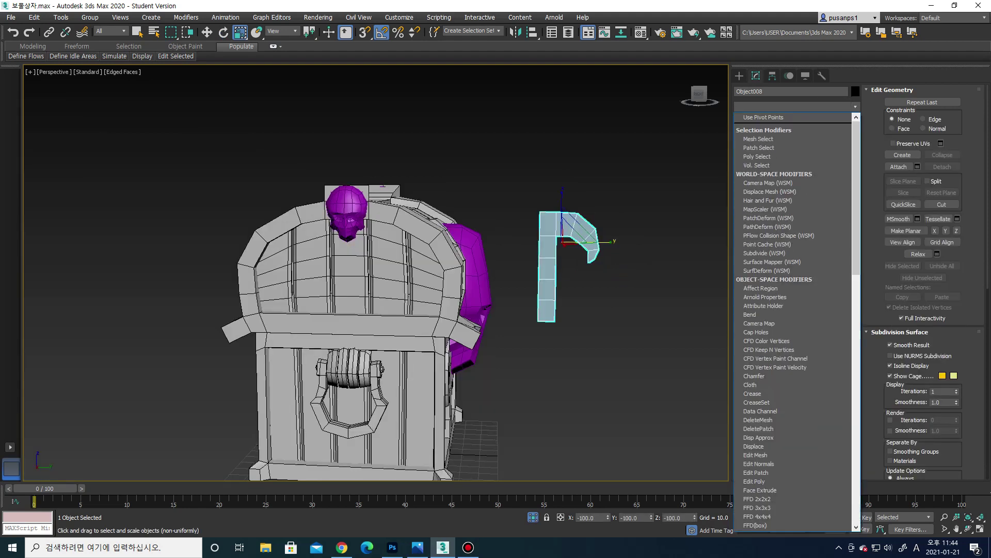
type("shell")
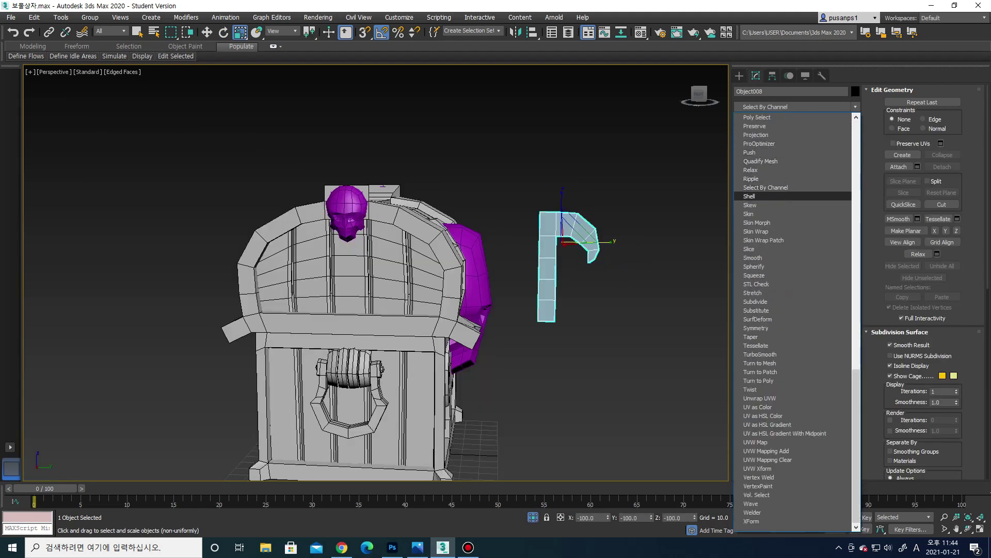
key("Return")
middle_click_drag(376, 273, 444, 282, "alt")
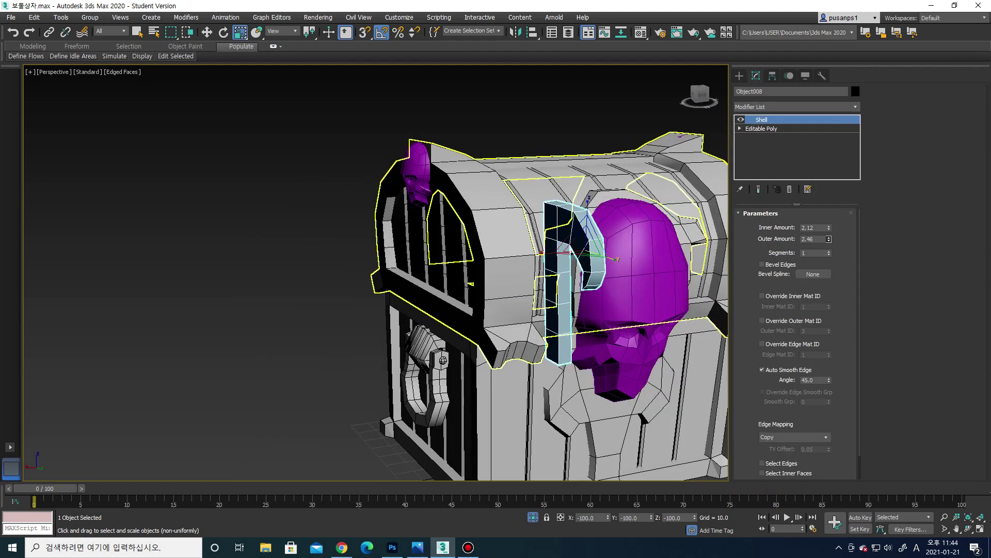
left_click_drag(829, 239, 829, 278)
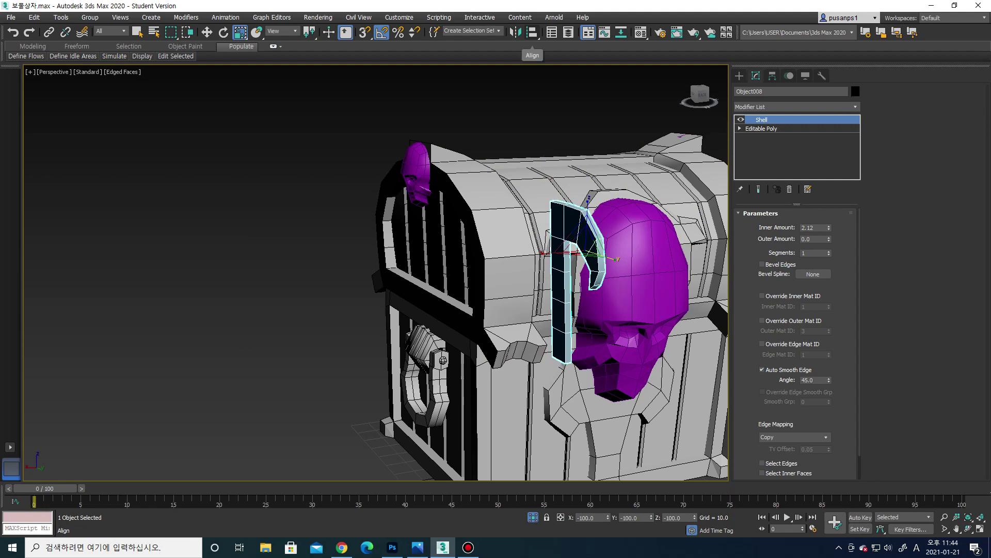
Align the hook strip to the chest and slide it beside the lid skull
left_click(532, 32)
left_click(289, 253)
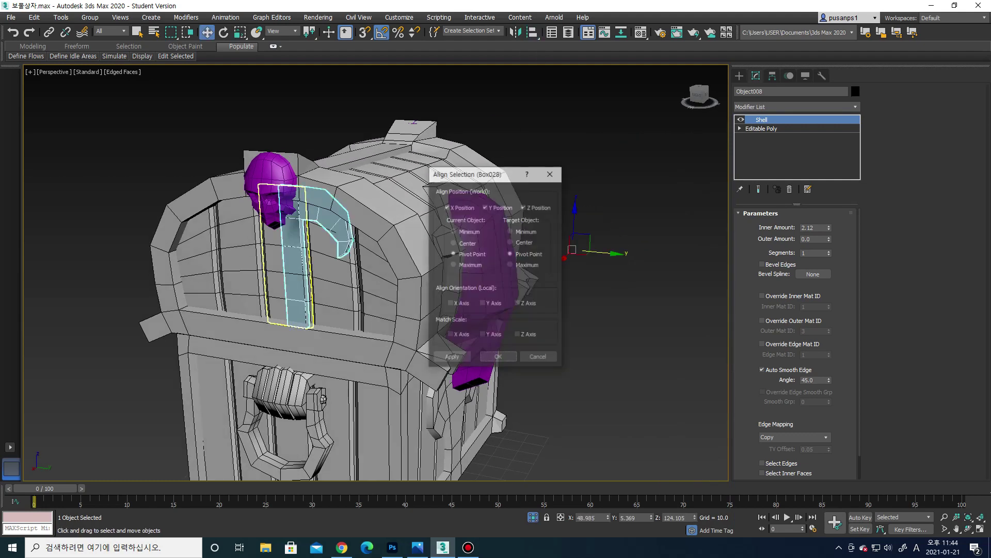
left_click(502, 357)
scroll(318, 270, "up", 5)
scroll(320, 207, "up", 2)
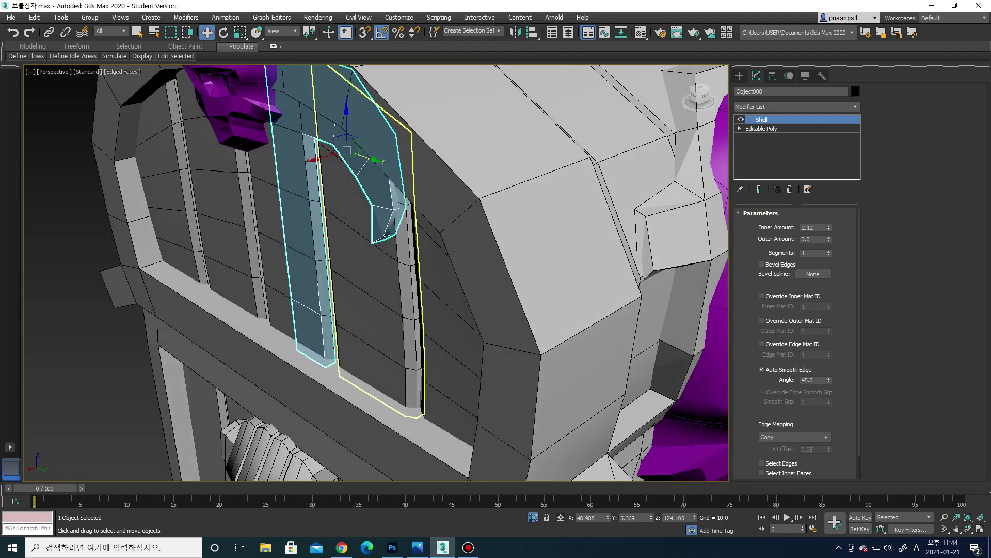
left_click_drag(356, 155, 336, 157)
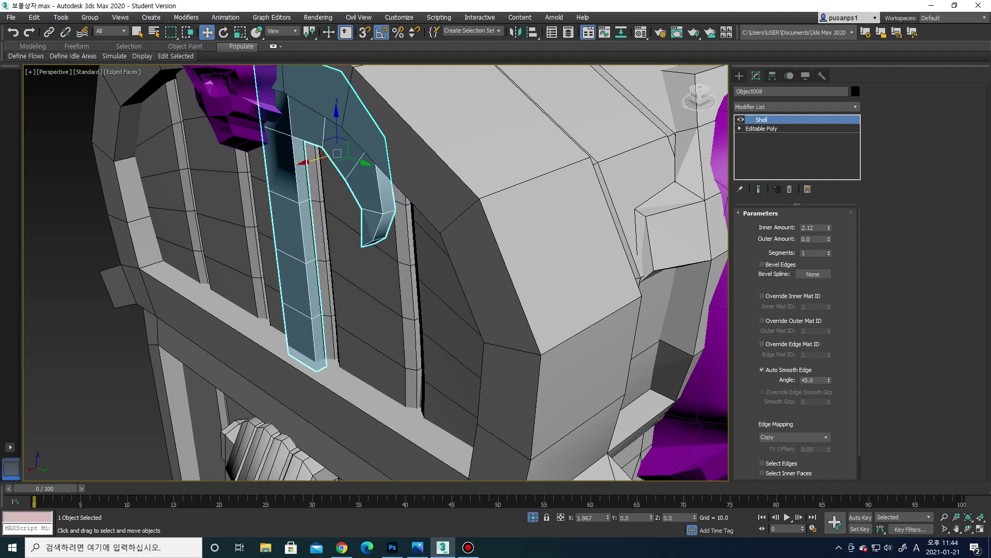
middle_click_drag(362, 258, 393, 217, "alt")
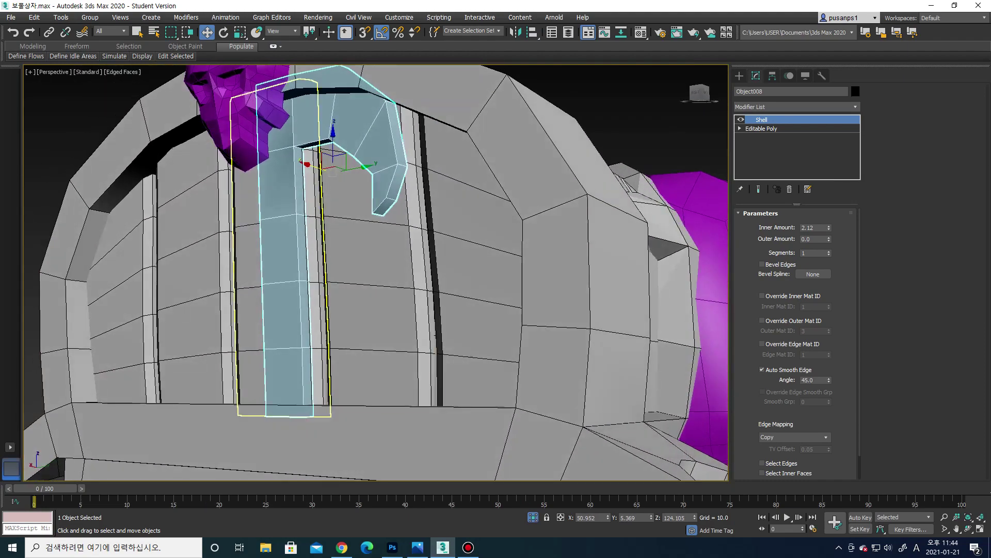
left_click_drag(336, 170, 331, 169)
middle_click_drag(361, 258, 377, 258, "alt")
scroll(362, 258, "down", 1)
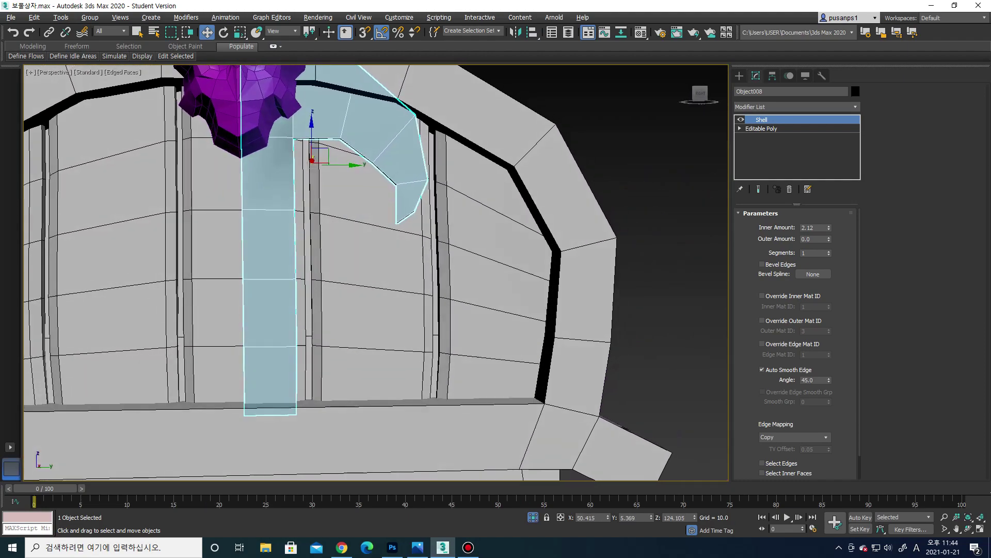
scroll(361, 258, "down", 3)
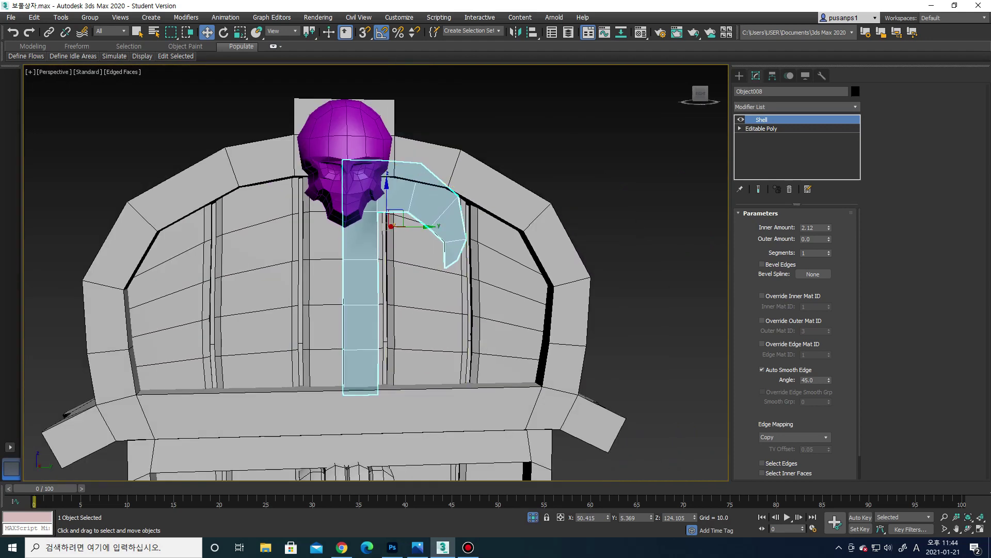
scroll(416, 190, "up", 2)
Convert the shelled strip to Editable Poly and lower the hook-end vertices
right_click(511, 121)
mouse_move(463, 228)
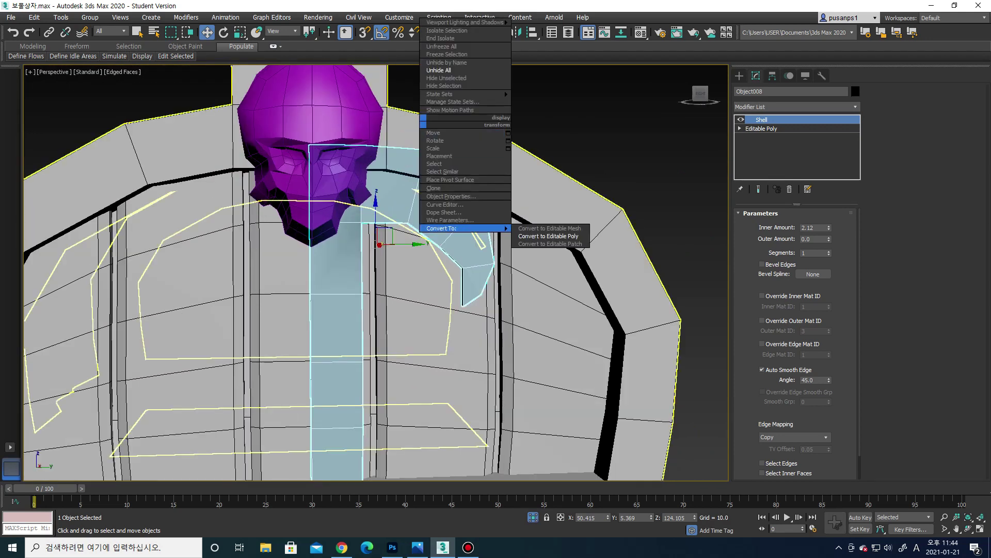
left_click(549, 236)
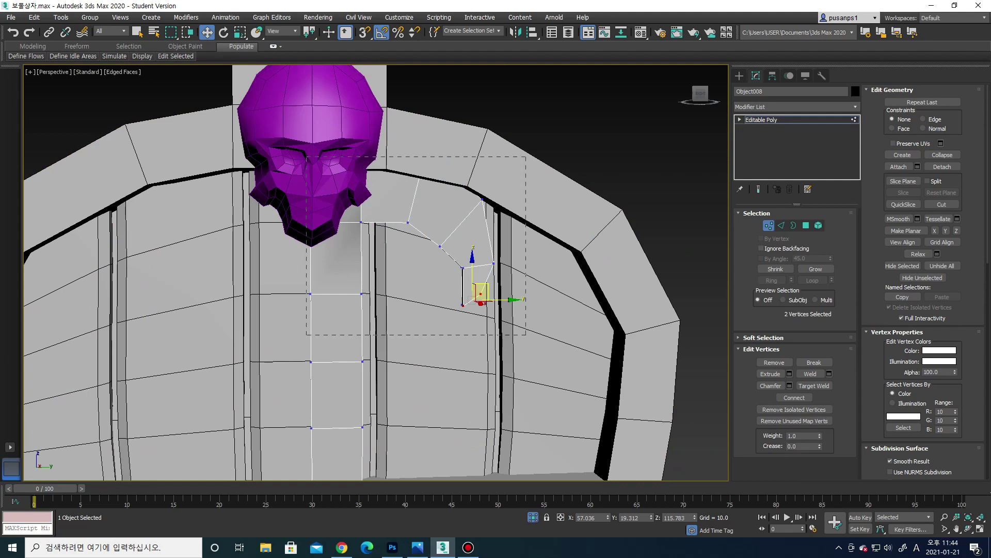
left_click(411, 230, "ctrl")
left_click_drag(414, 225, 416, 243)
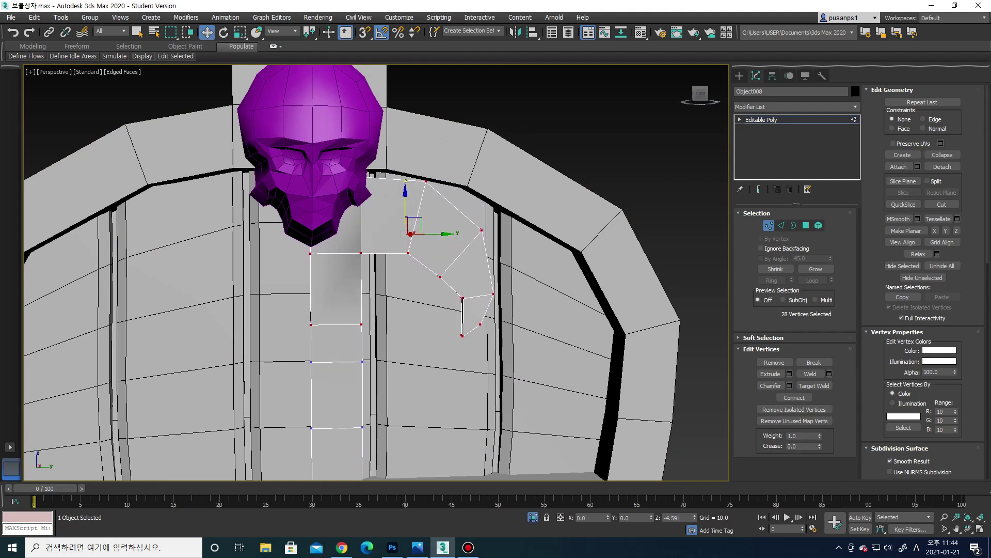
left_click_drag(411, 235, 411, 244)
left_click(335, 174)
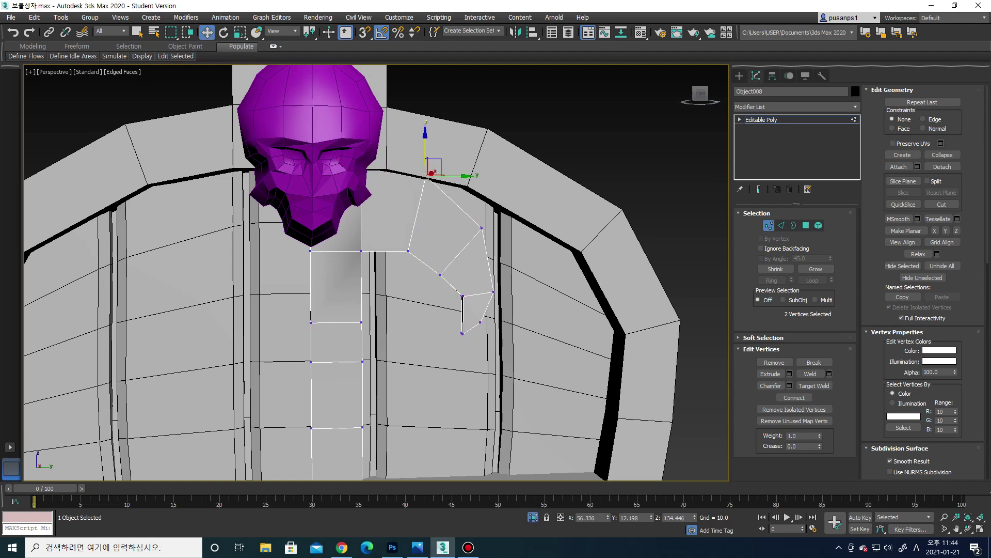
scroll(475, 180, "down", 3)
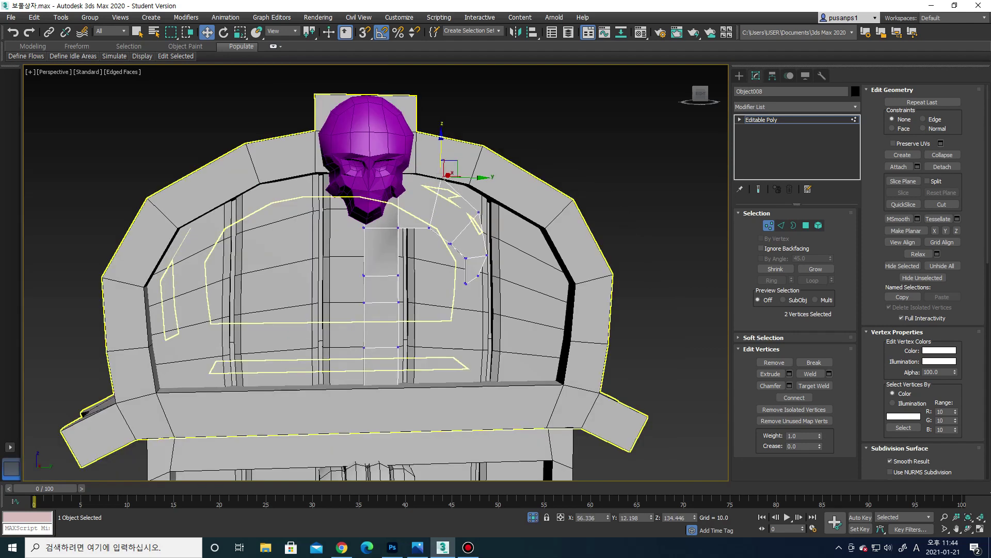
key("1")
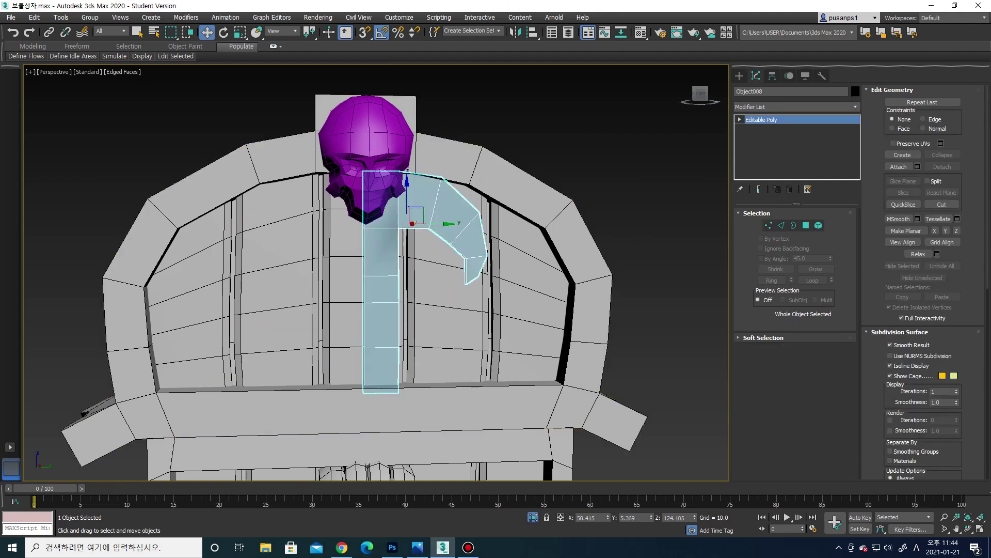
With Affect Pivot Only, align the strap's pivot to the lid
left_click(773, 76)
left_click(795, 147)
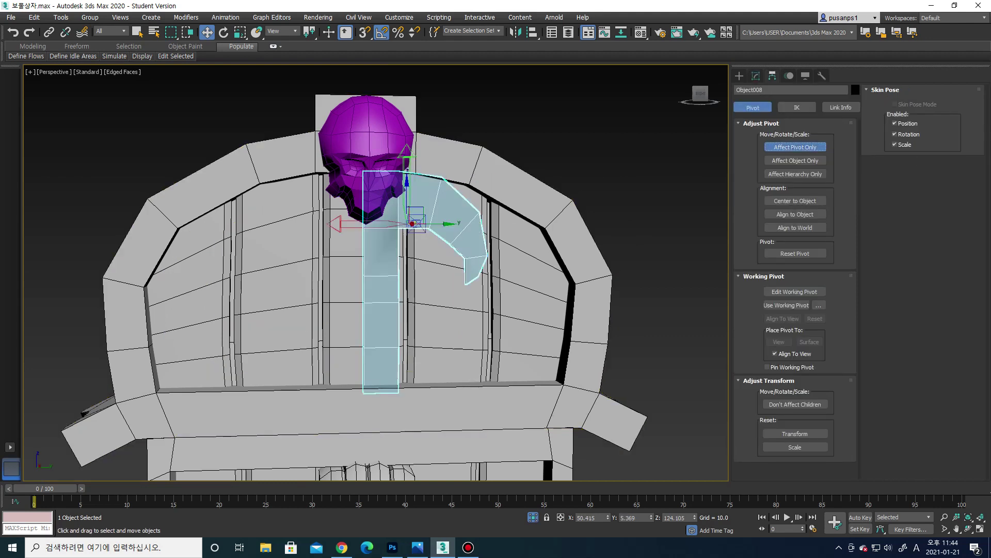
left_click(532, 32)
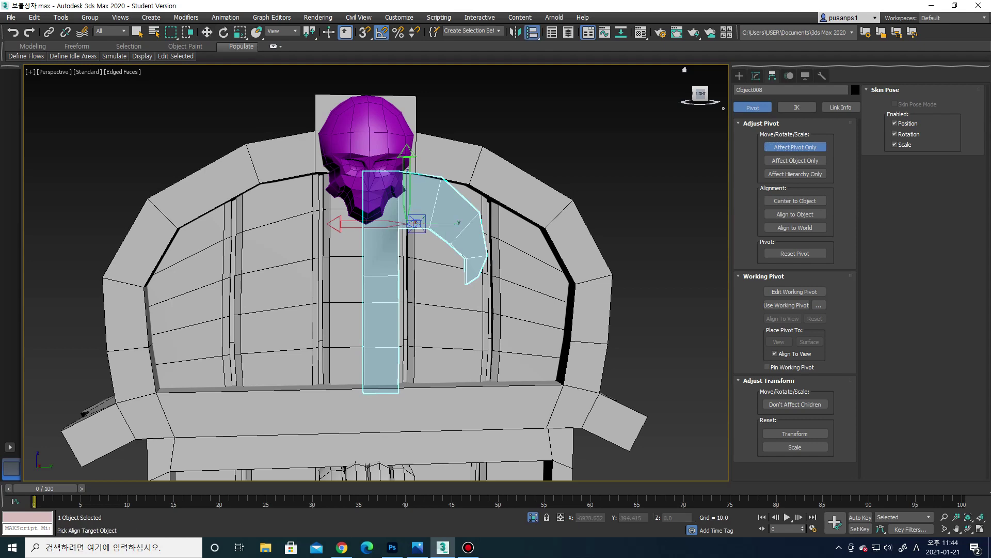
left_click(341, 310)
left_click(538, 358)
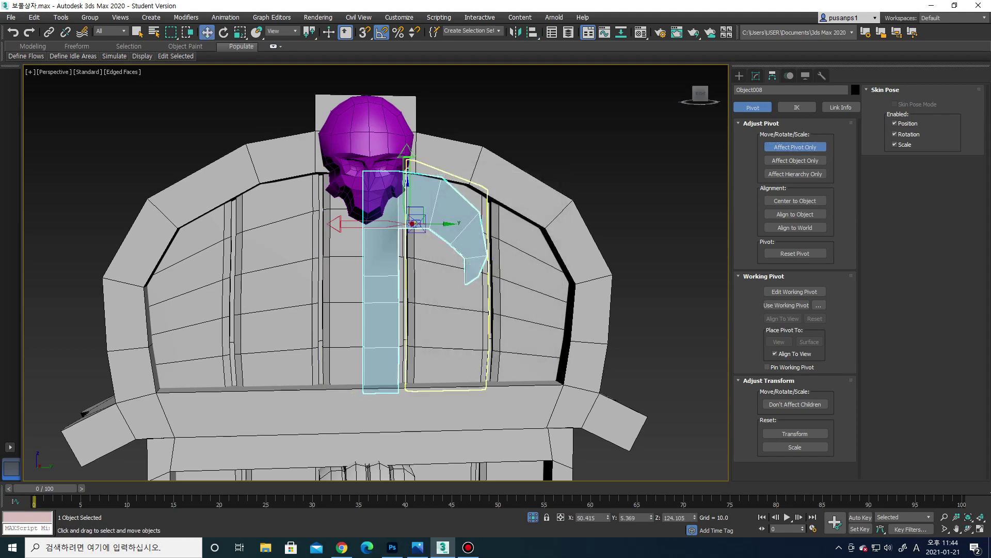
scroll(408, 233, "up", 3)
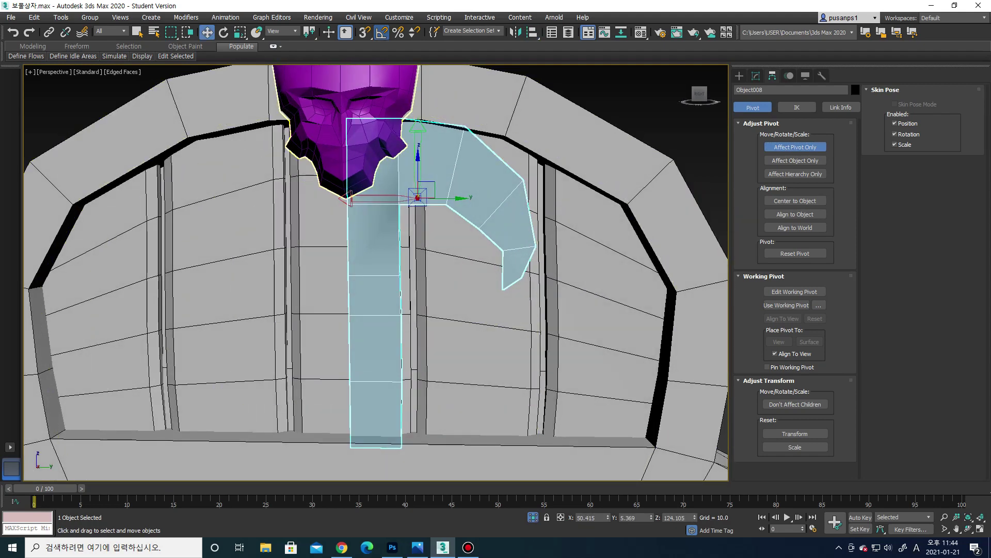
Enable vertex snapping and snap the pivot to the stem's top-left vertex
left_click(364, 32)
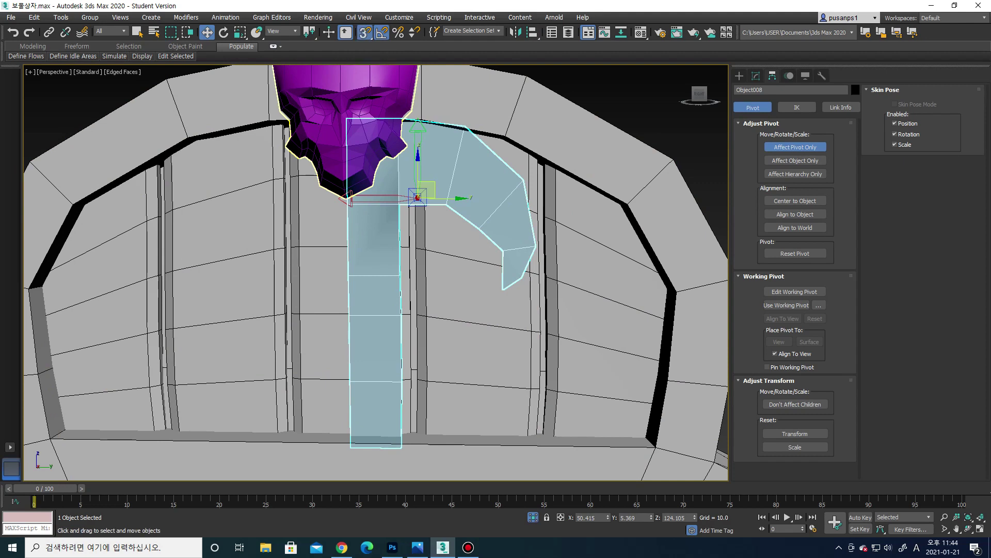
right_click(364, 32)
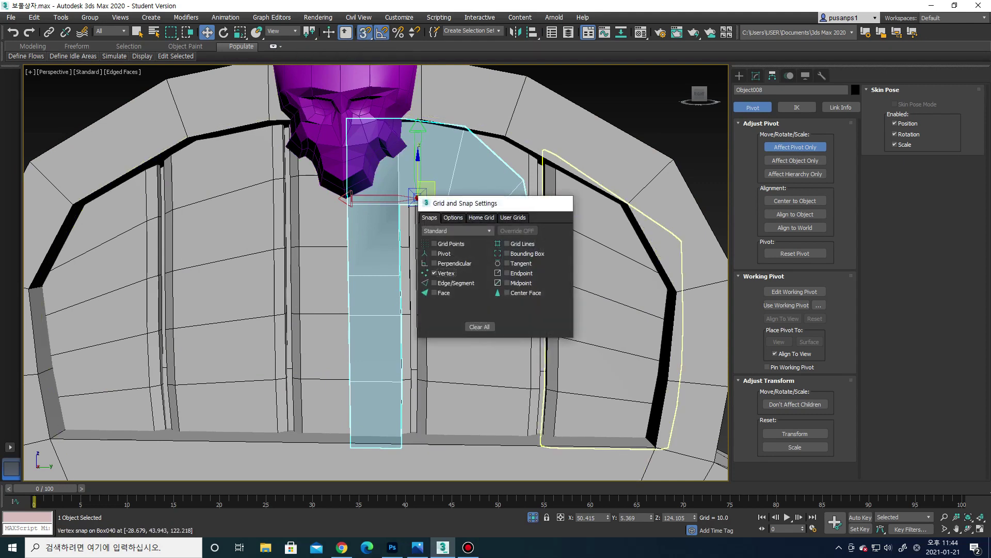
left_click(561, 203)
left_click_drag(417, 198, 348, 198)
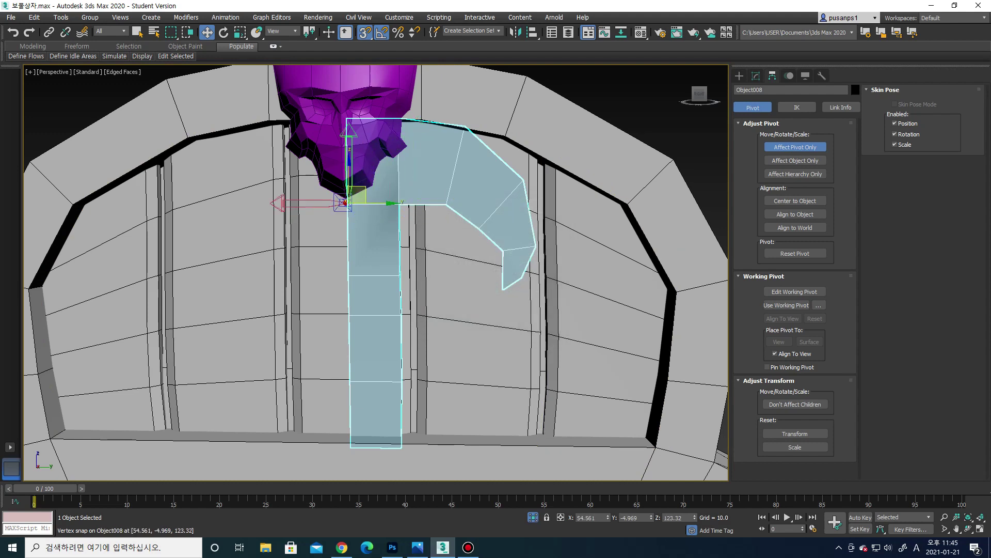
middle_click_drag(349, 198, 377, 204, "alt")
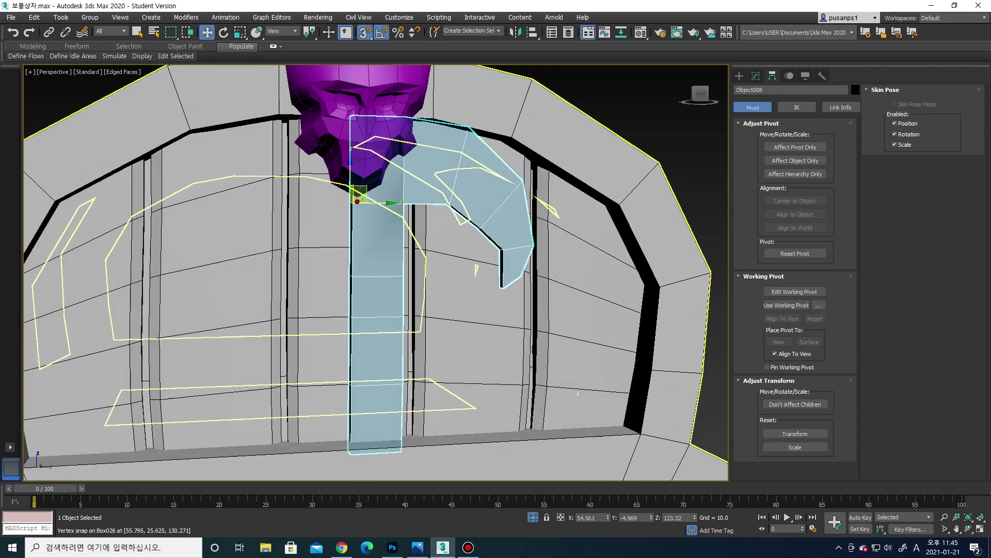
left_click(756, 76)
left_click(856, 106)
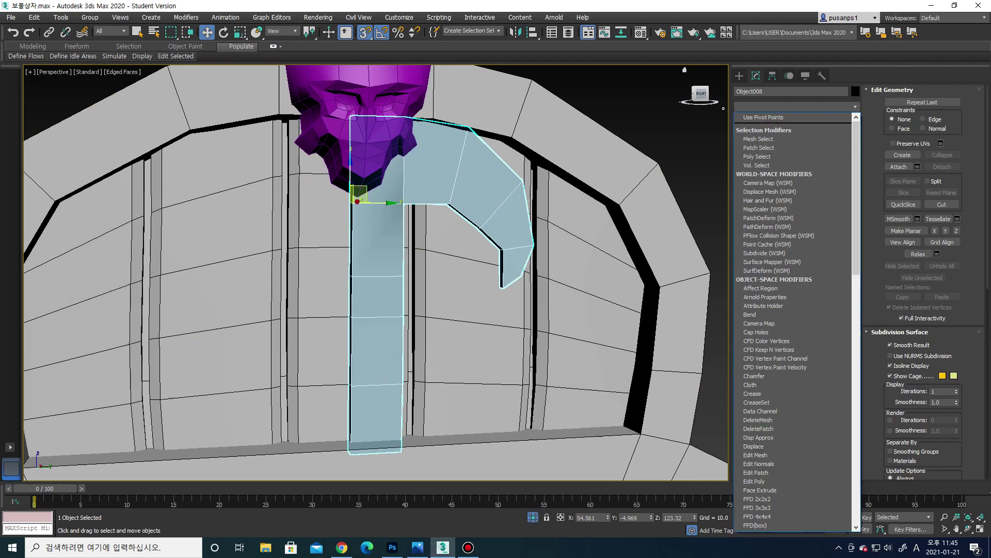
Add a flipped Symmetry modifier to the bent strap and isolate it
scroll(792, 345, "down", 5)
scroll(792, 345, "down", 5)
left_click(756, 328)
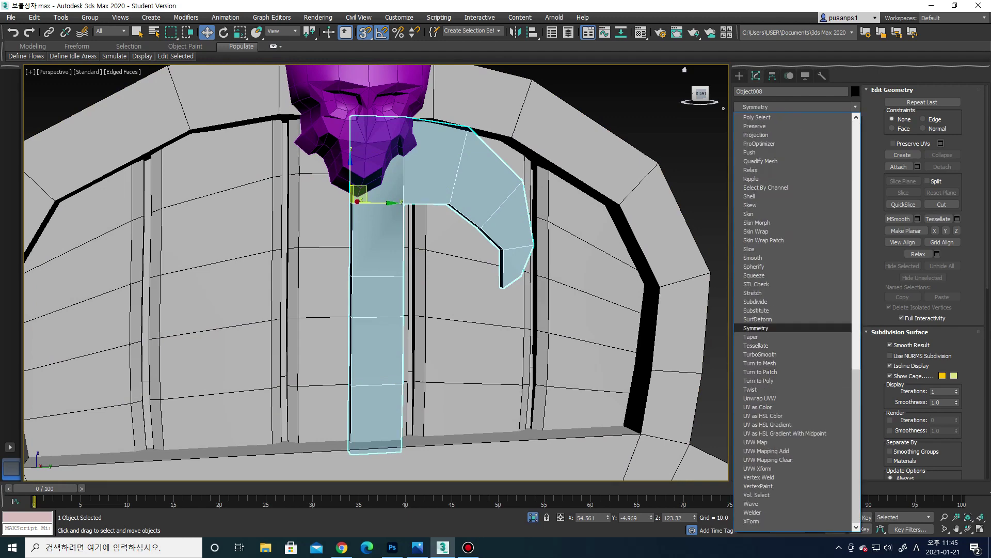
left_click(775, 244)
scroll(465, 258, "down", 5)
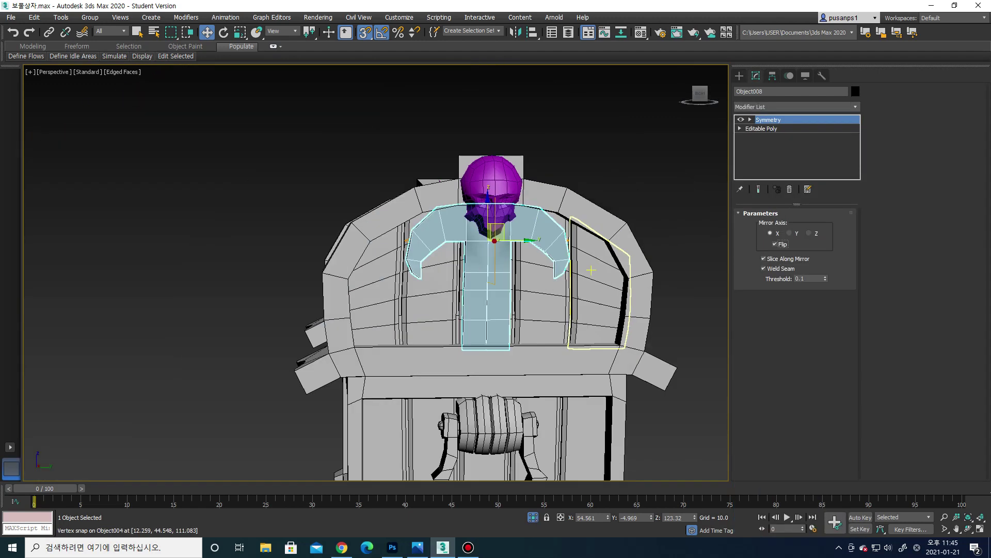
middle_click_drag(465, 258, 547, 271, "alt")
key("alt+q")
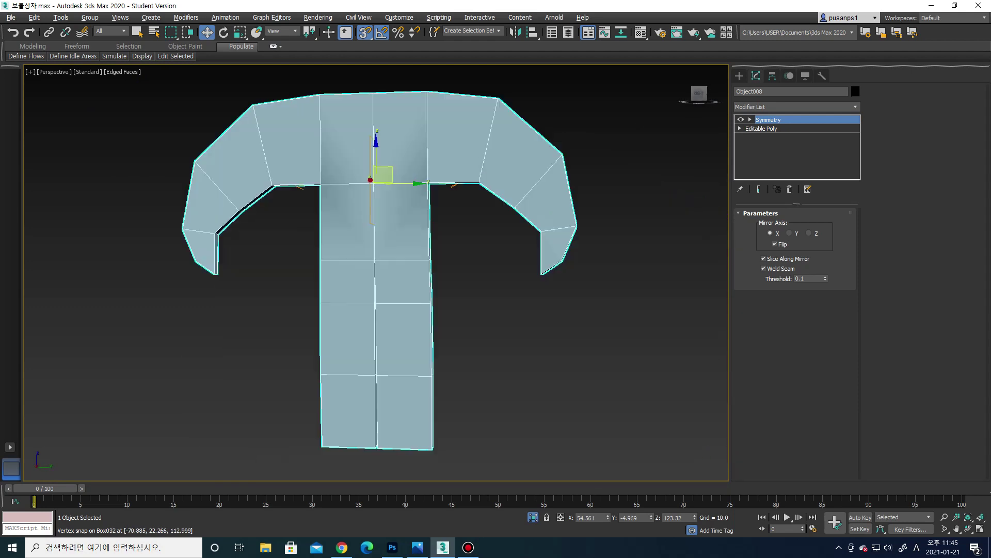
In the base Editable Poly, nudge the stem's left vertex column slightly outward
left_click(761, 128)
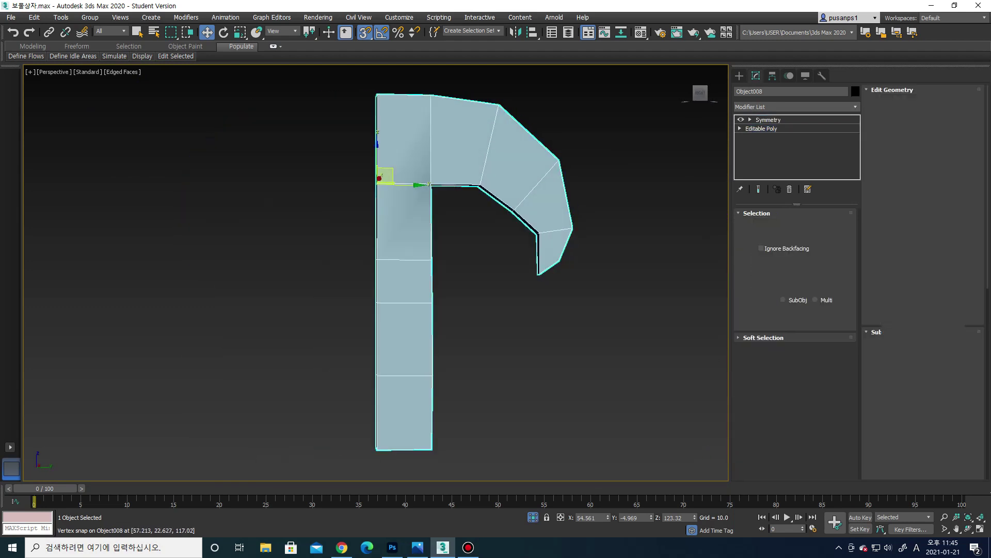
key("1")
left_click_drag(396, 258, 396, 459)
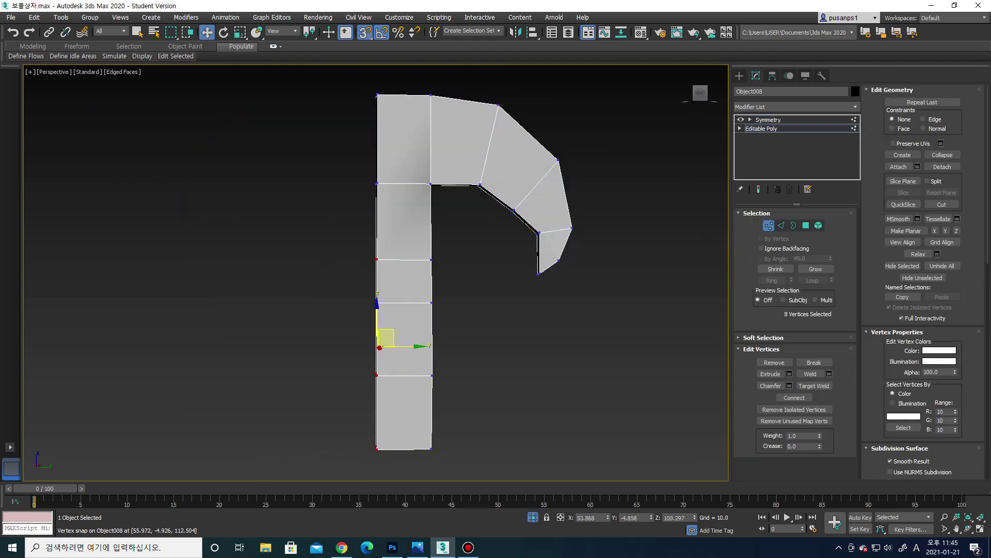
scroll(371, 134, "down", 4)
left_click_drag(359, 120, 377, 305)
scroll(396, 181, "up", 2)
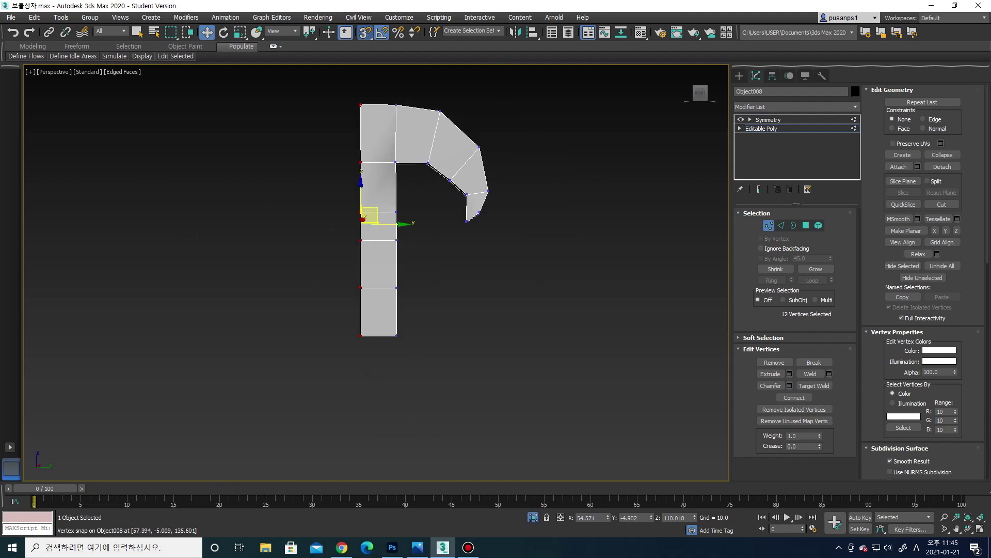
scroll(361, 188, "up", 2)
left_click_drag(359, 241, 356, 242)
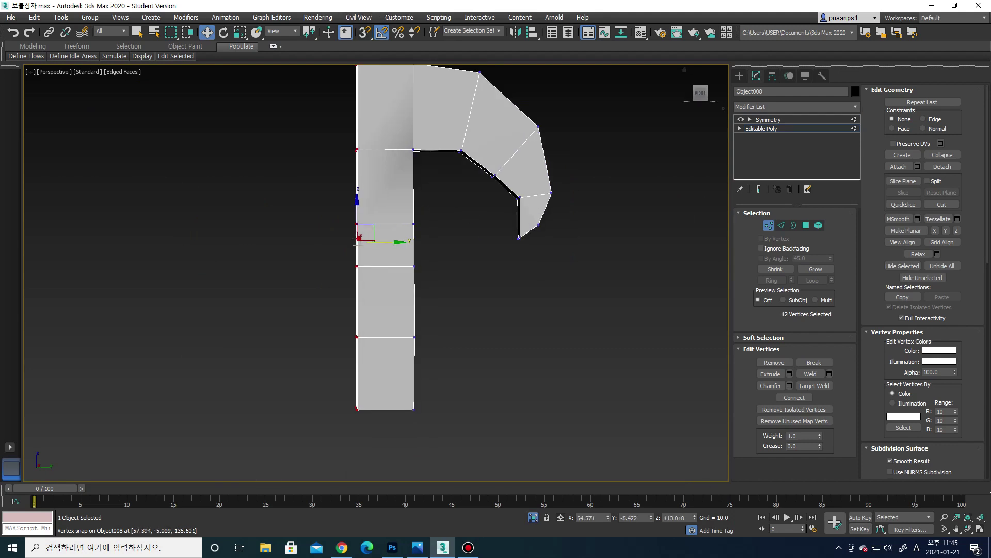
left_click(768, 120)
scroll(408, 227, "down", 2)
Collapse the mirrored strap to Editable Poly and remove the central stem edge loop
middle_click_drag(393, 232, 370, 346, "alt")
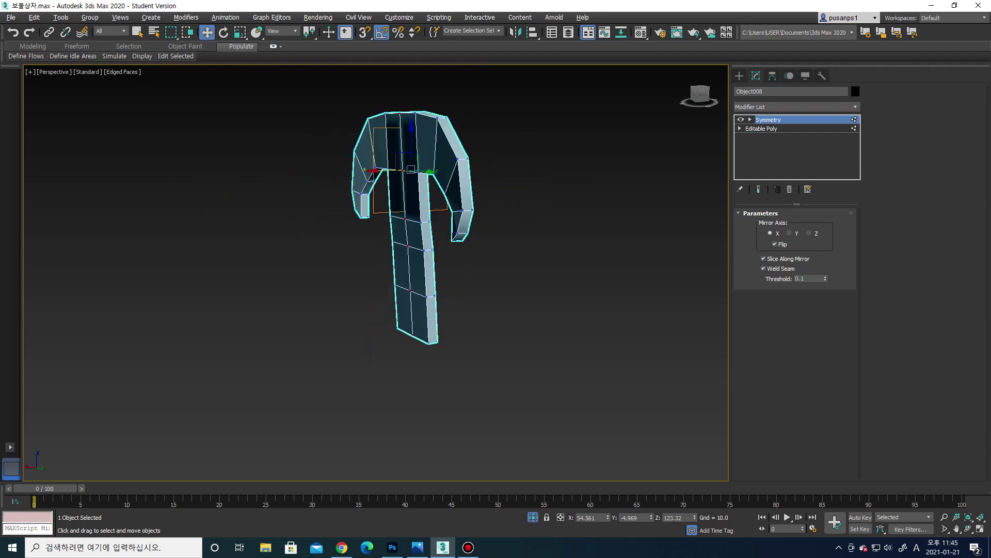
right_click(432, 171)
left_click(562, 294)
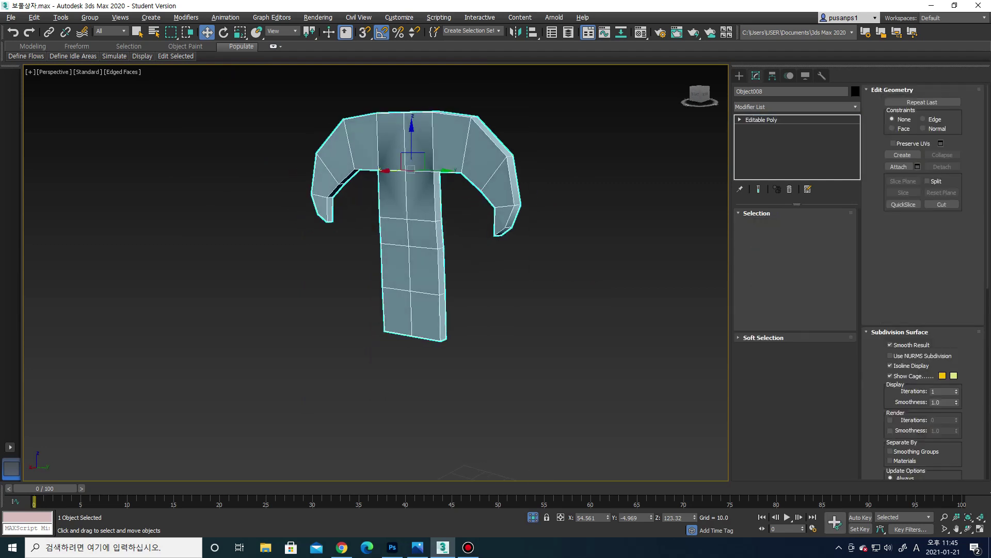
key("2")
left_click(410, 269)
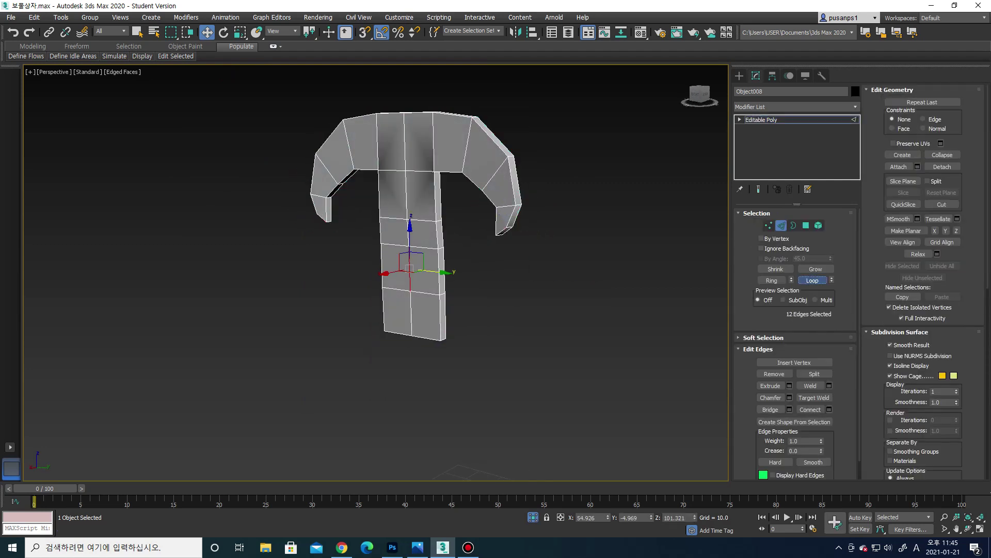
key("ctrl+BackSpace")
scroll(812, 281, "down", 1)
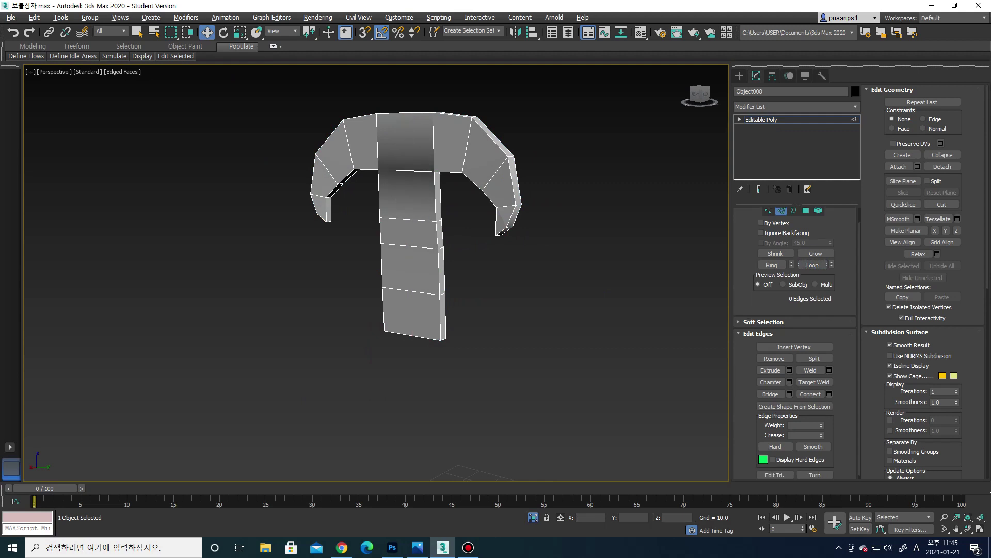
middle_click_drag(413, 258, 429, 258, "alt")
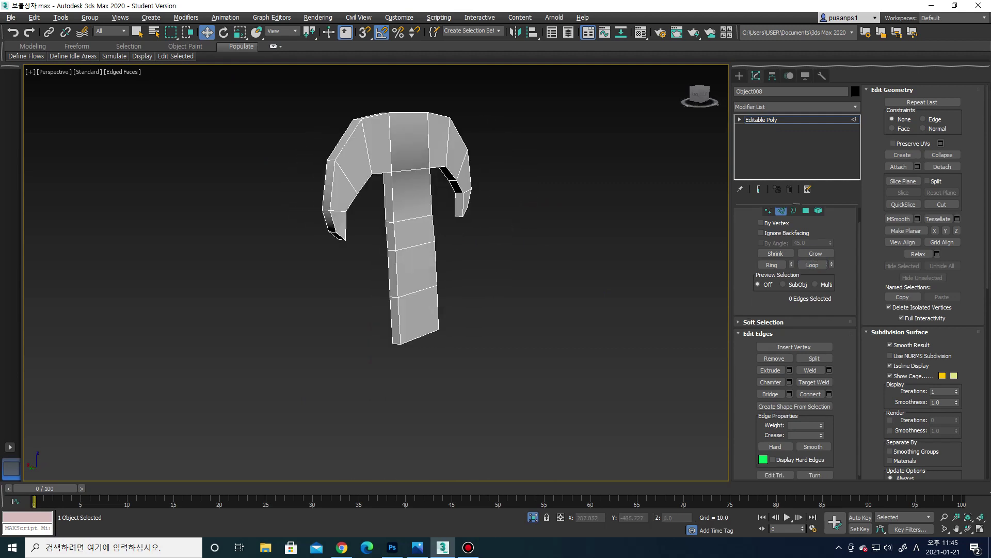
End isolation so the whole chest is visible again
right_click(442, 206)
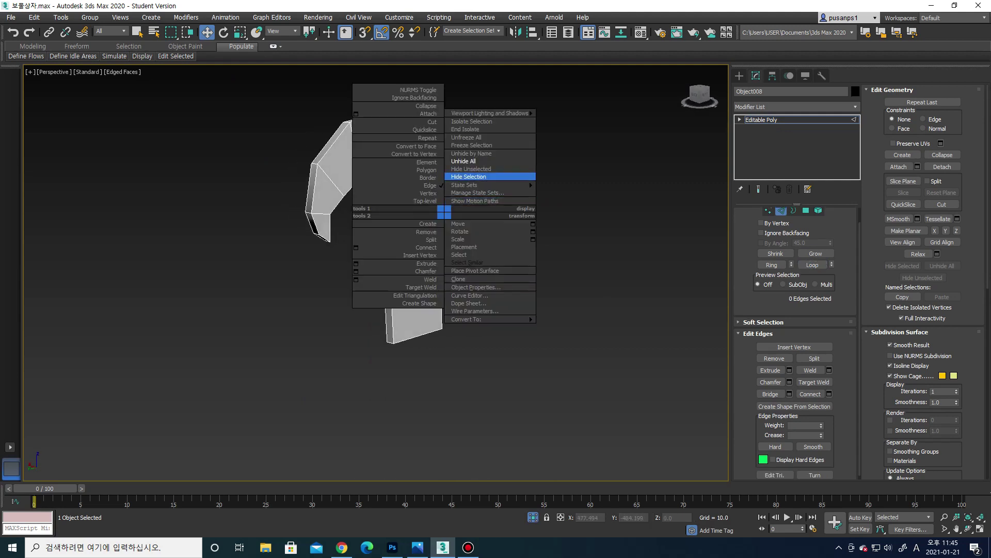
left_click(465, 161)
scroll(454, 207, "up", 4)
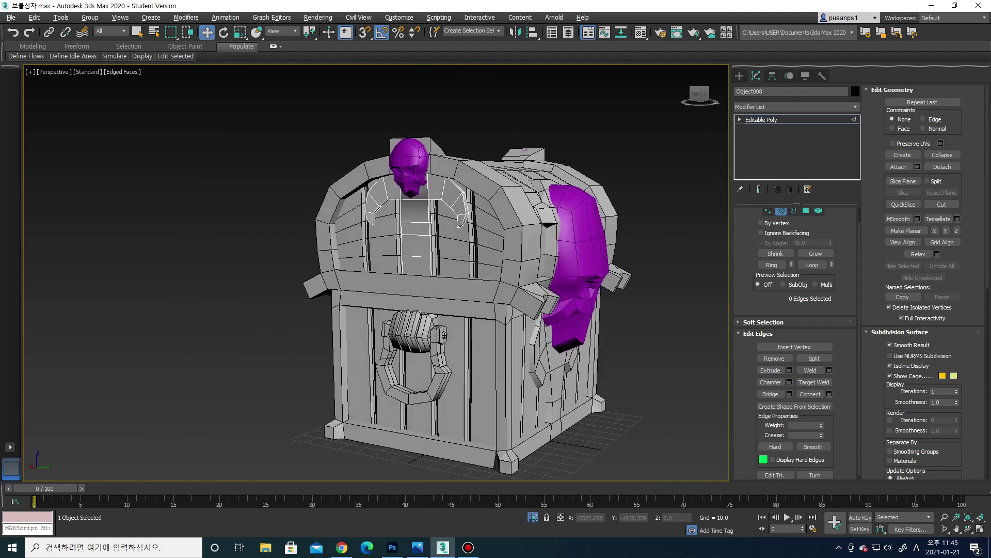
scroll(454, 206, "up", 1)
left_click(740, 75)
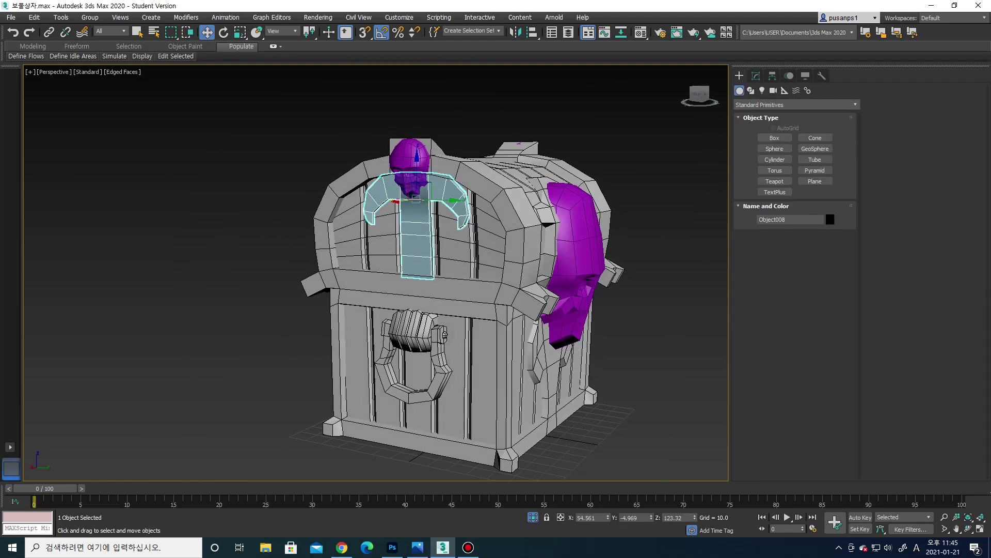
scroll(454, 233, "up", 3)
mouse_move(455, 232)
middle_mouse_down("alt")
mouse_move(495, 232)
mouse_move(480, 235)
middle_mouse_up("alt")
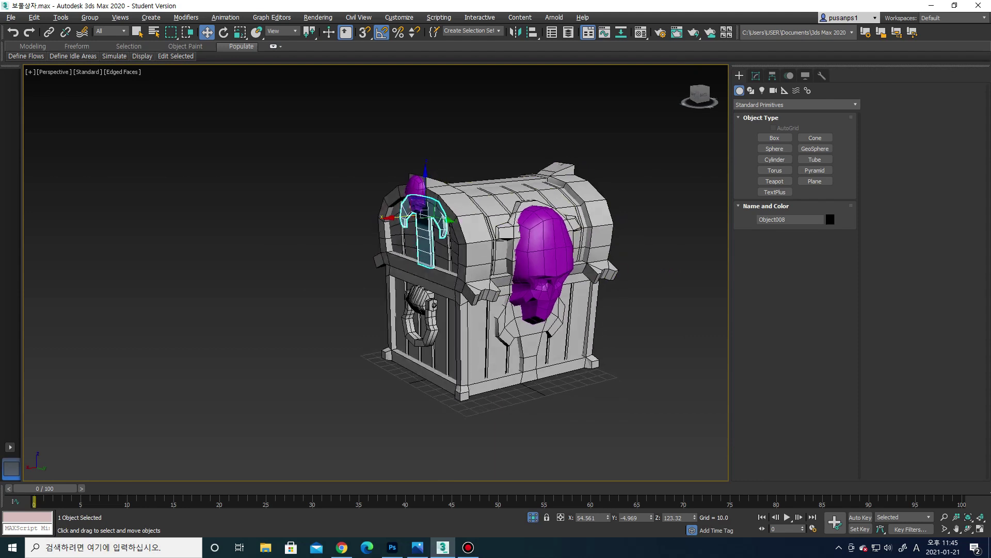
scroll(493, 215, "up", 2)
scroll(493, 214, "down", 2)
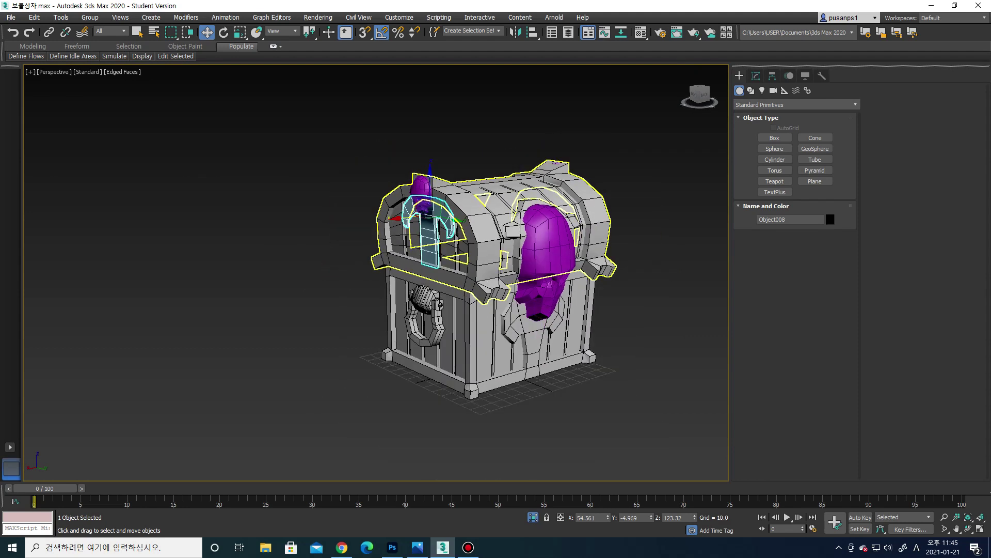
With Affect Pivot Only, align the strap's pivot to the chest body's base
left_click(772, 76)
left_click(795, 148)
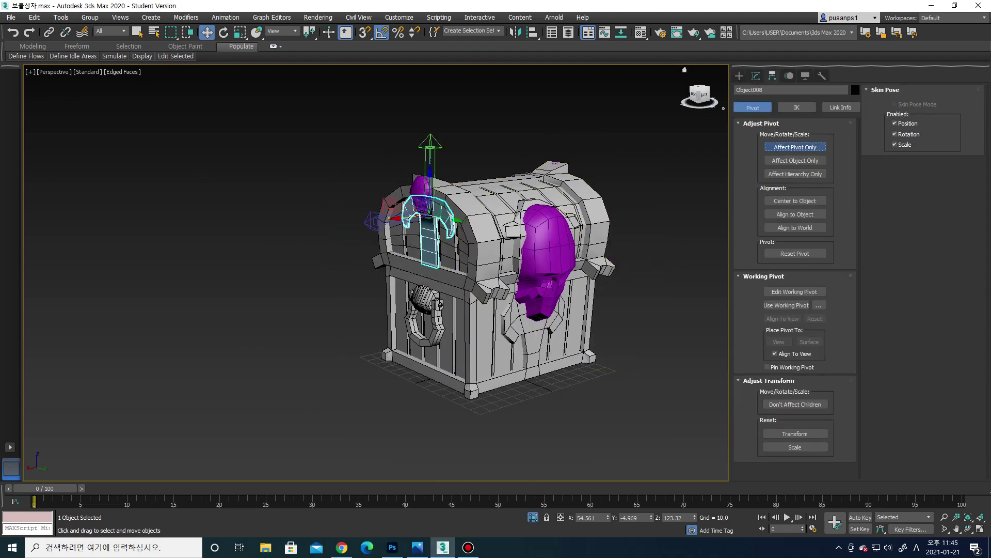
key("alt+a")
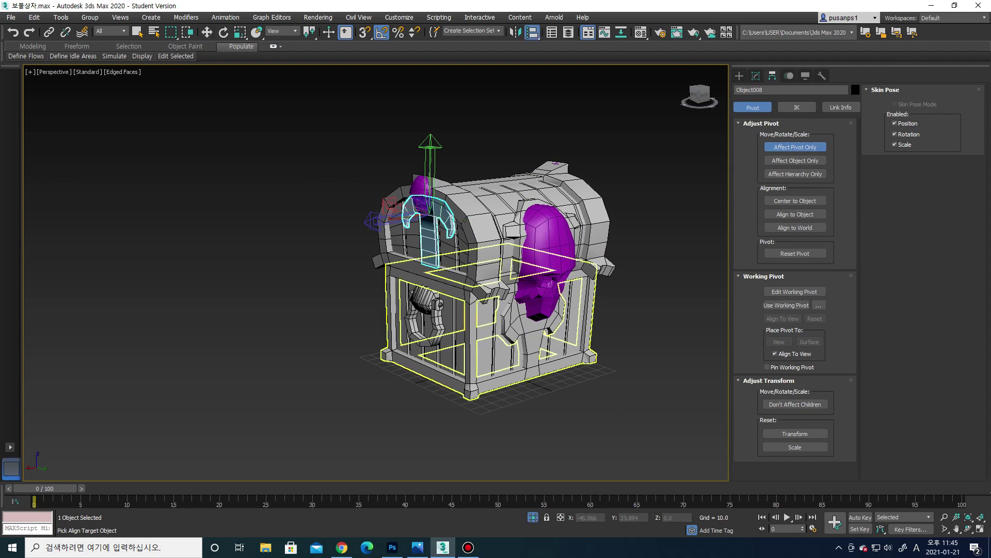
left_click(495, 320)
left_click(498, 357)
left_click(795, 147)
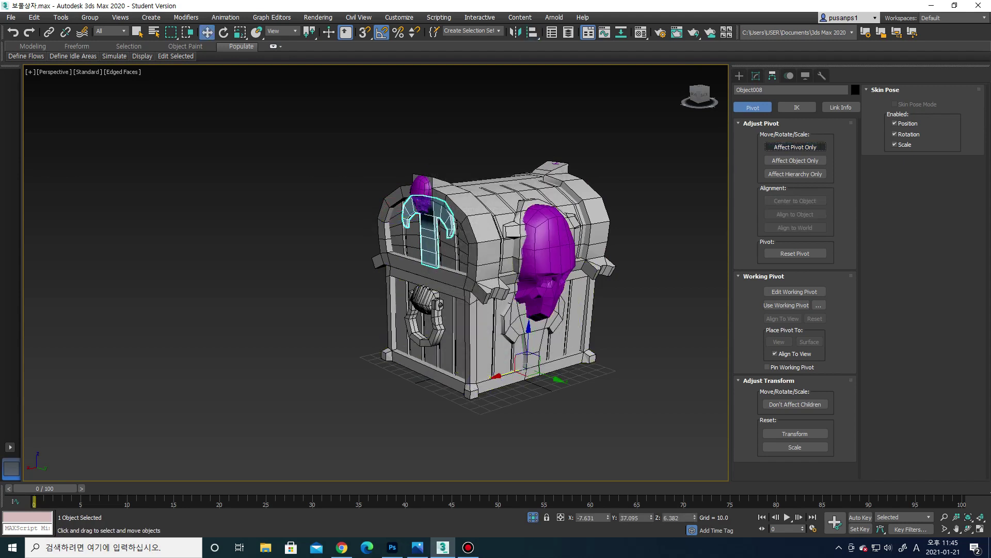
Mirror a copy of the strap band to the lid's opposite end
left_click(516, 32)
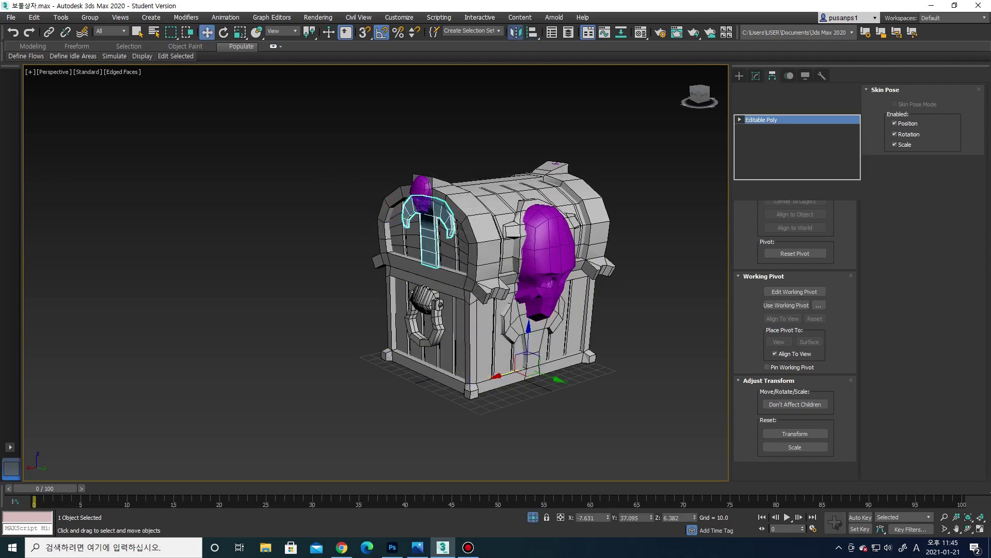
left_click(467, 354)
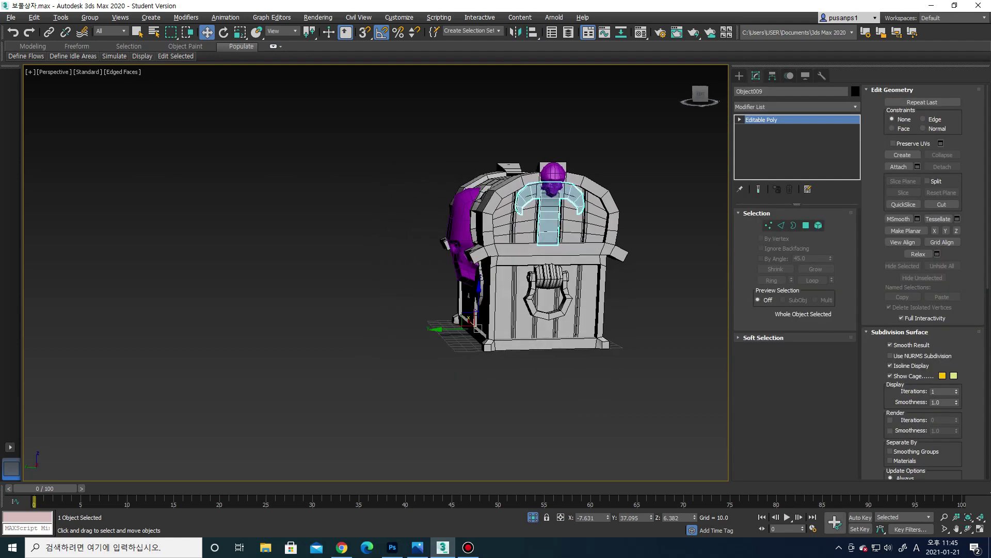
mouse_move(468, 353)
middle_mouse_down("alt")
mouse_move(516, 356)
mouse_move(393, 268)
middle_mouse_up("alt")
left_click(619, 413)
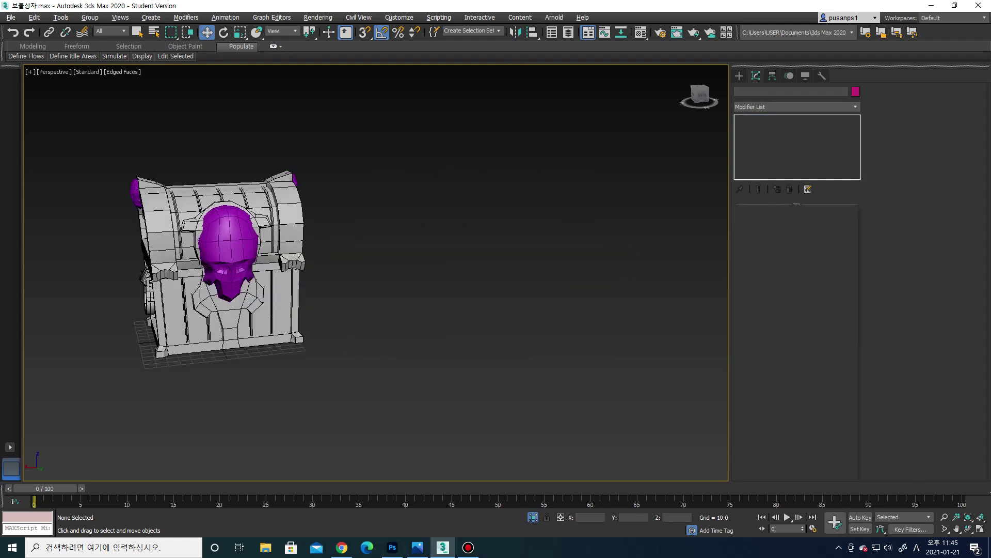
scroll(256, 223, "up", 3)
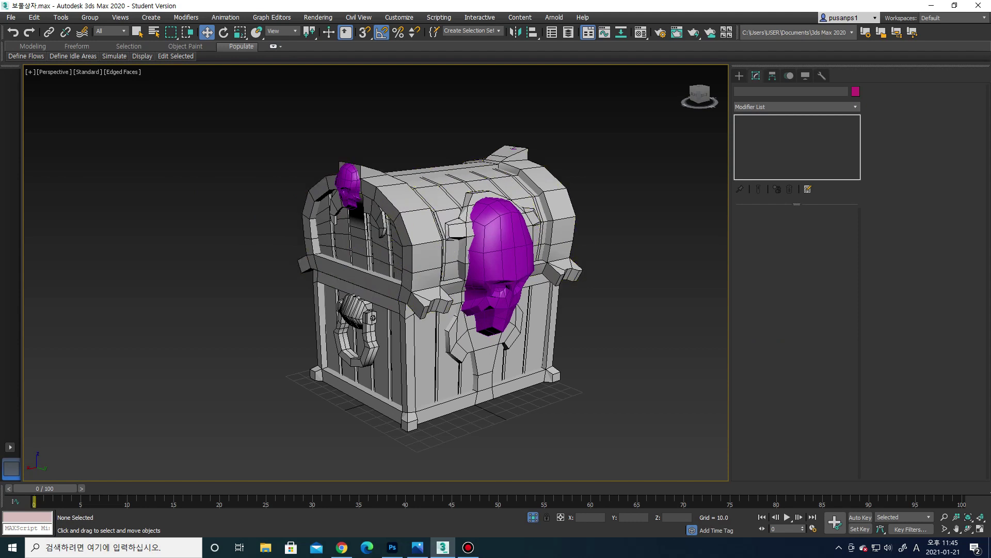
scroll(298, 232, "up", 3)
Select the strap band and pick the four vertices in its middle
left_click(298, 232)
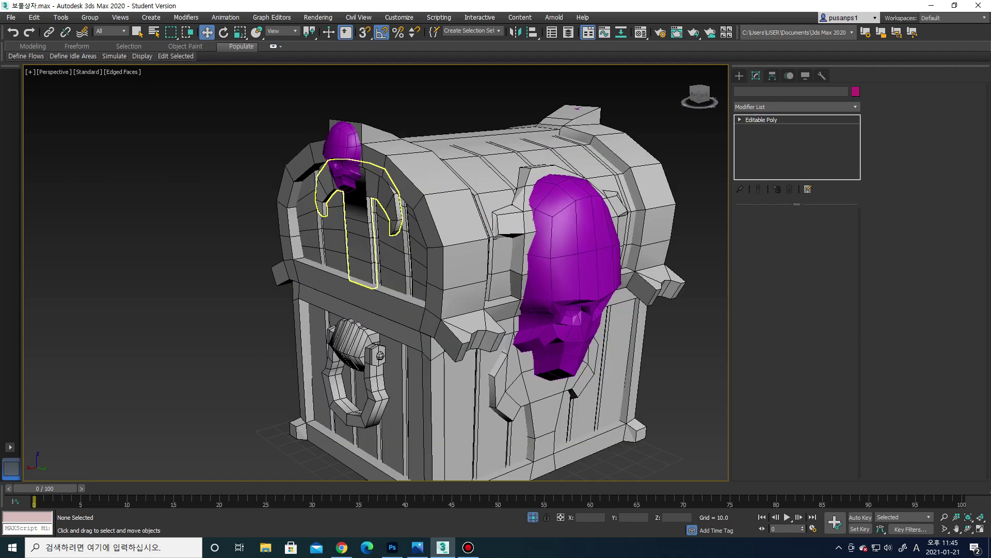
middle_click_drag(298, 232, 405, 222, "alt")
scroll(434, 238, "up", 2)
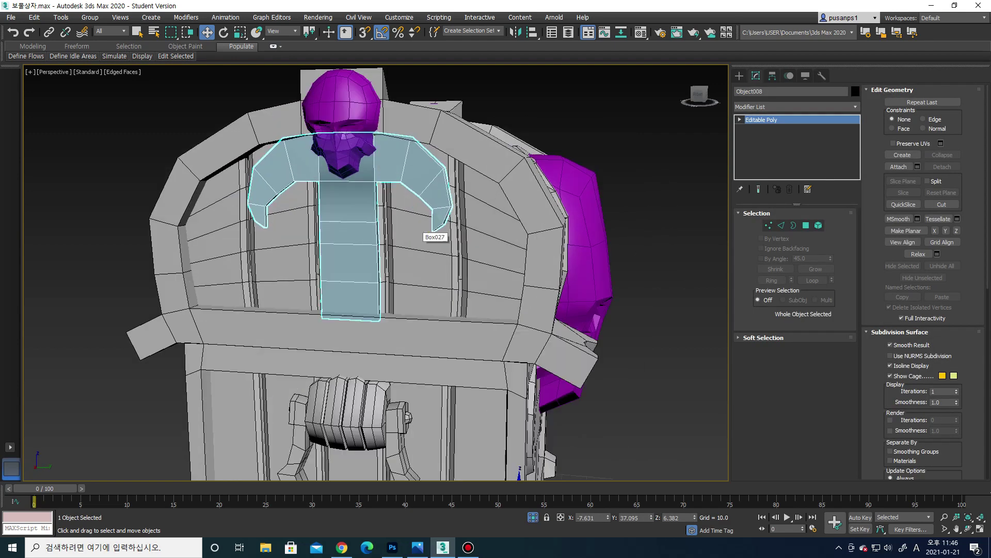
scroll(434, 238, "up", 2)
key("1")
left_click_drag(289, 212, 413, 237)
scroll(413, 236, "down", 2)
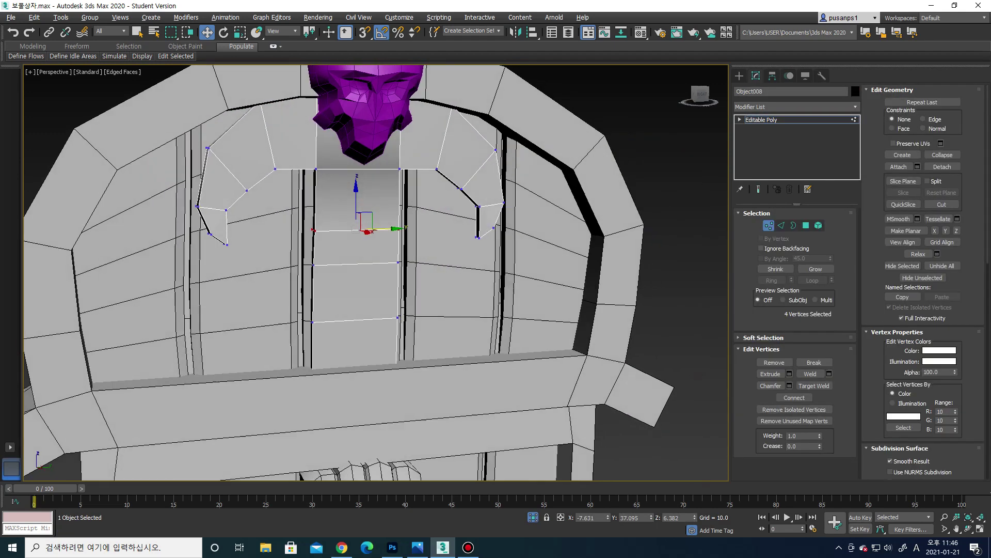
scroll(413, 237, "down", 2)
key("r")
scroll(413, 237, "down", 2)
scroll(413, 237, "down", 3)
middle_click_drag(413, 236, 389, 317, "alt")
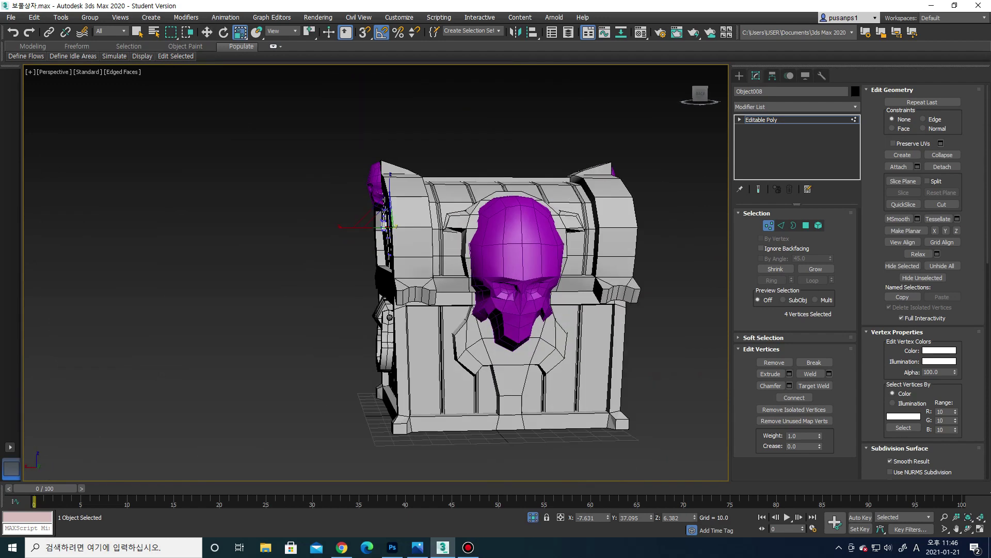
Reselect the strap and move its middle vertices slightly upward
left_click(740, 75)
mouse_move(413, 258)
middle_mouse_down("alt")
mouse_move(361, 289)
mouse_move(465, 268)
middle_mouse_up("alt")
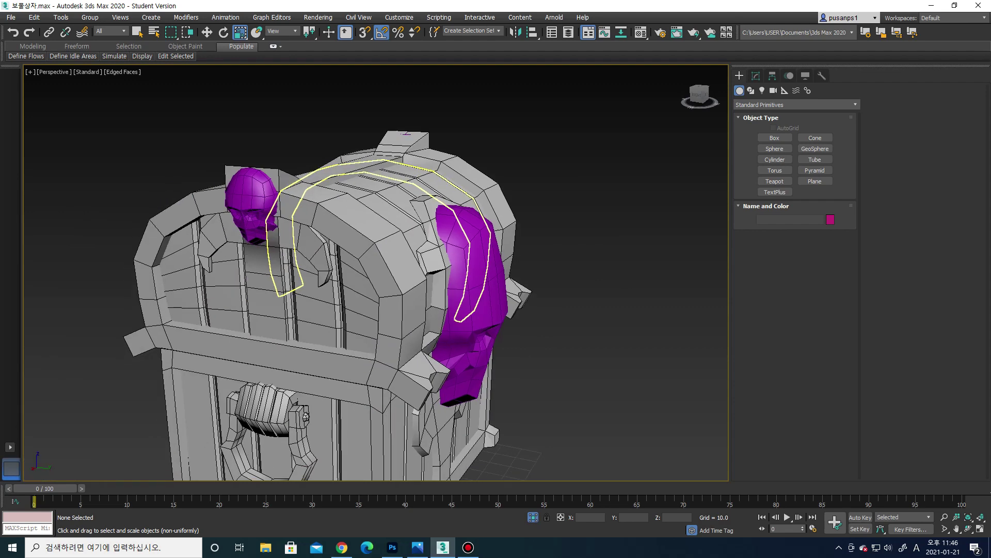
left_click(269, 289)
middle_click_drag(361, 258, 429, 225)
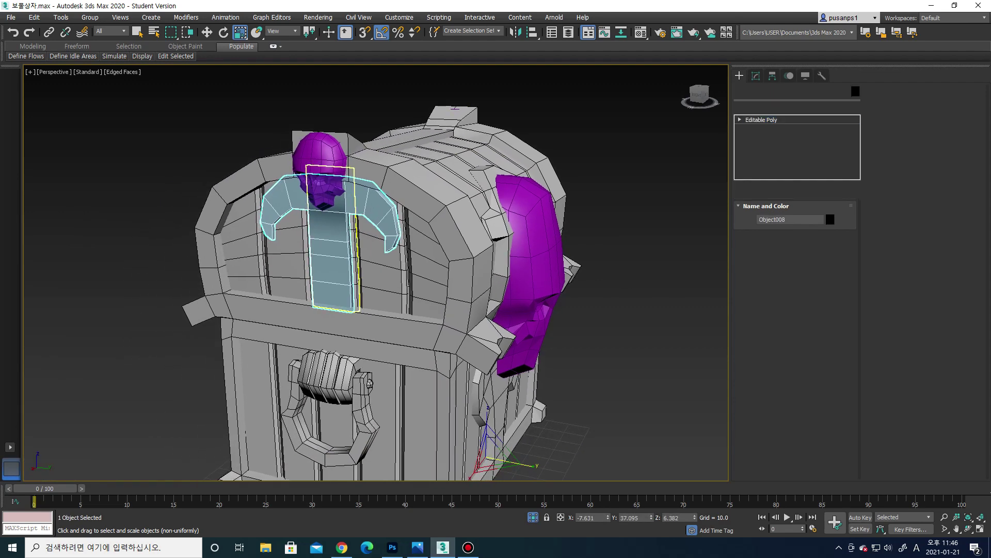
left_click(755, 76)
key("1")
middle_click_drag(413, 258, 361, 259, "alt")
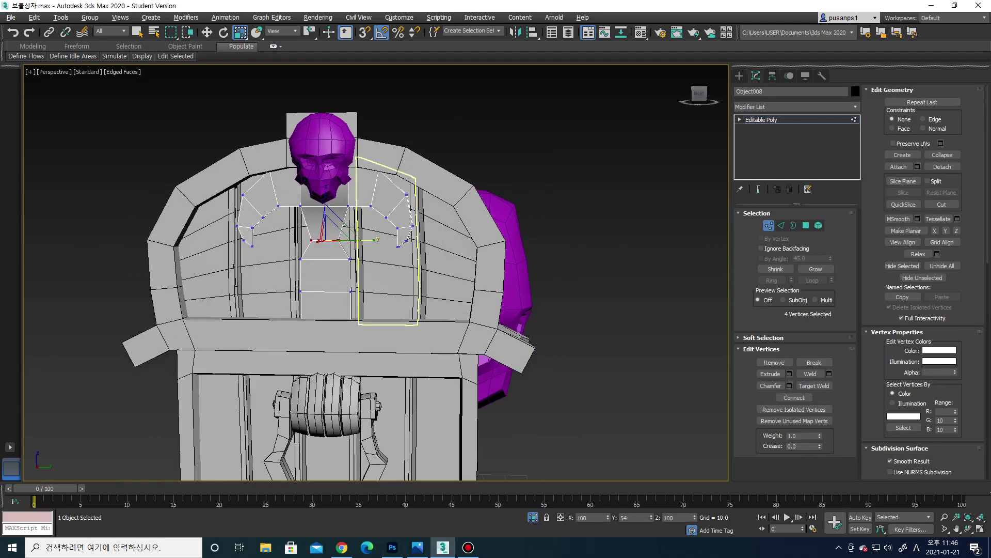
scroll(318, 239, "up", 3)
key("w")
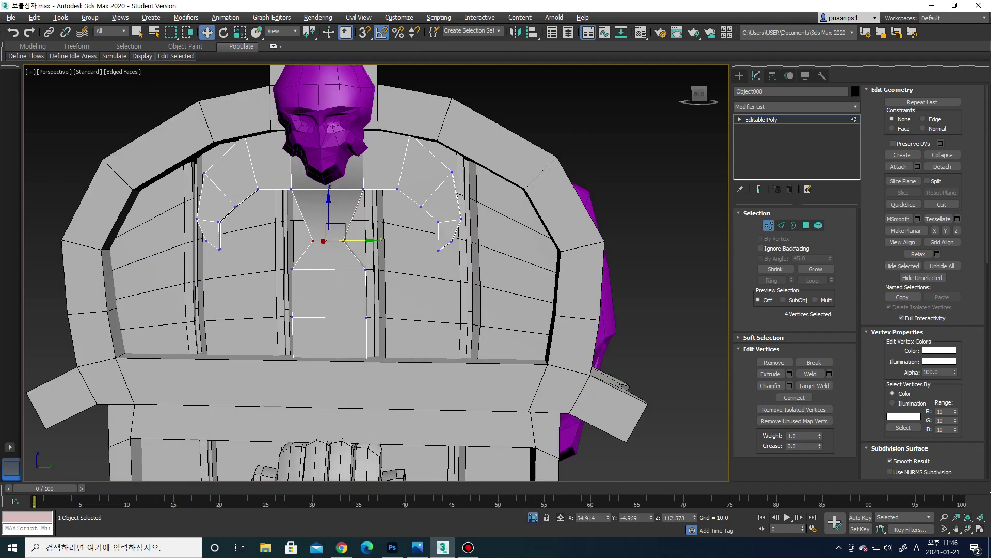
mouse_move(328, 222)
left_mouse_down()
mouse_move(329, 213)
mouse_move(329, 223)
left_mouse_up()
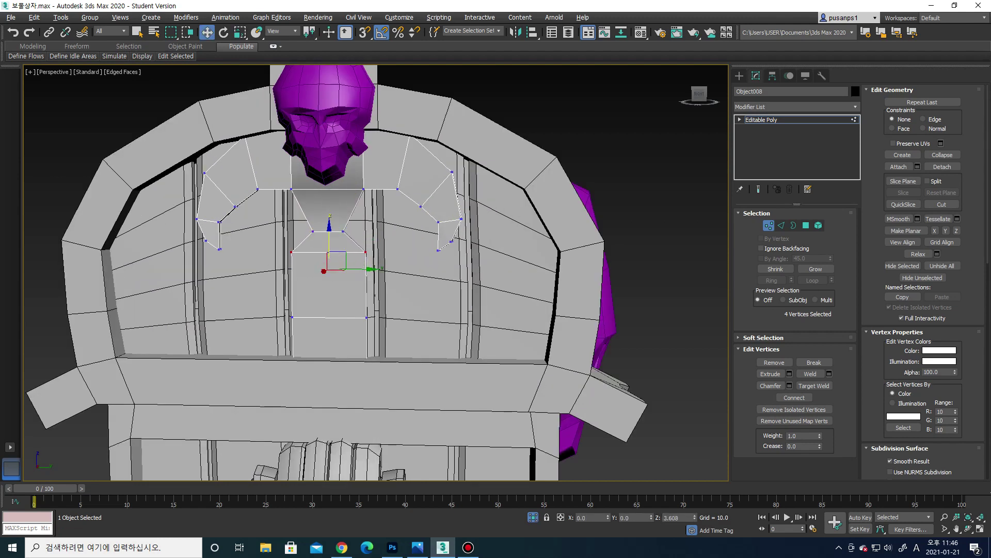
mouse_move(329, 271)
left_mouse_down()
mouse_move(329, 252)
mouse_move(330, 287)
mouse_move(356, 274)
mouse_move(364, 252)
left_mouse_up()
Scale the middle vertices narrower and raise the edge loop below them
key("r")
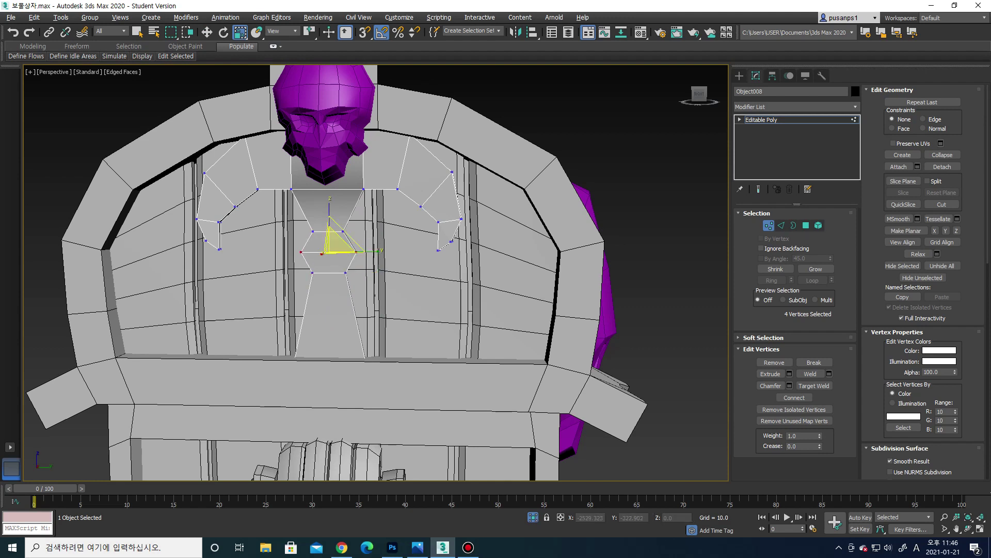
left_click_drag(341, 242, 338, 260)
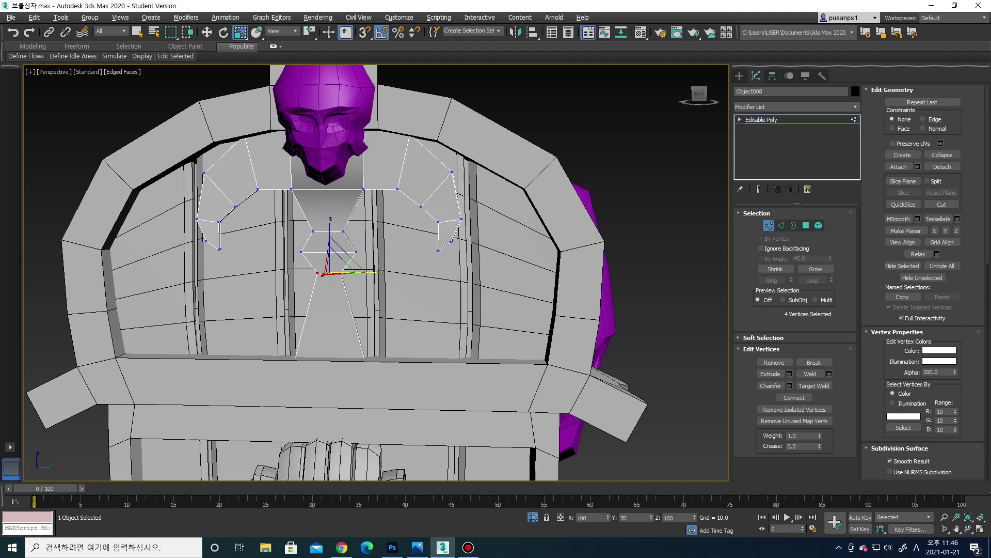
middle_click_drag(338, 261, 351, 237)
key("2")
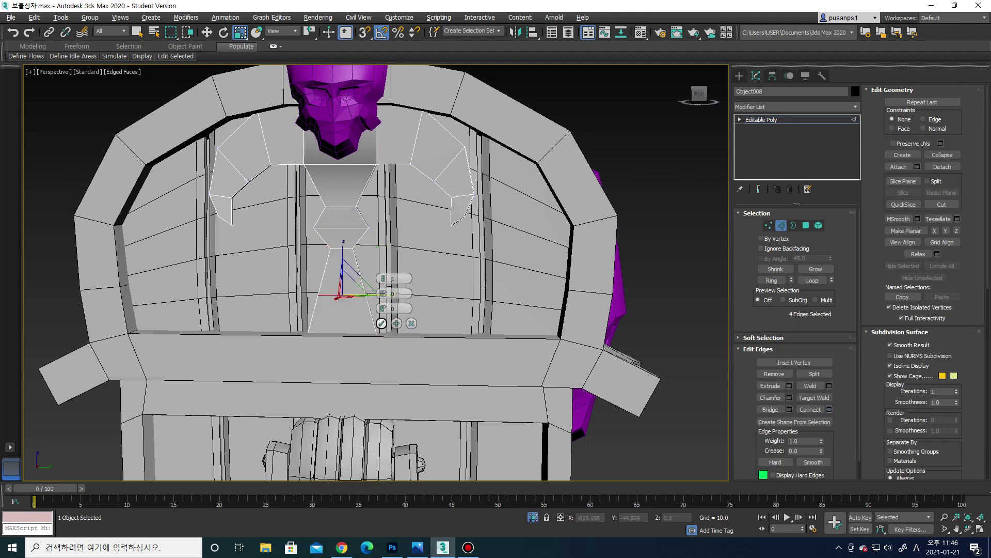
scroll(351, 291, "up", 3)
key("w")
left_click_drag(342, 279, 342, 242)
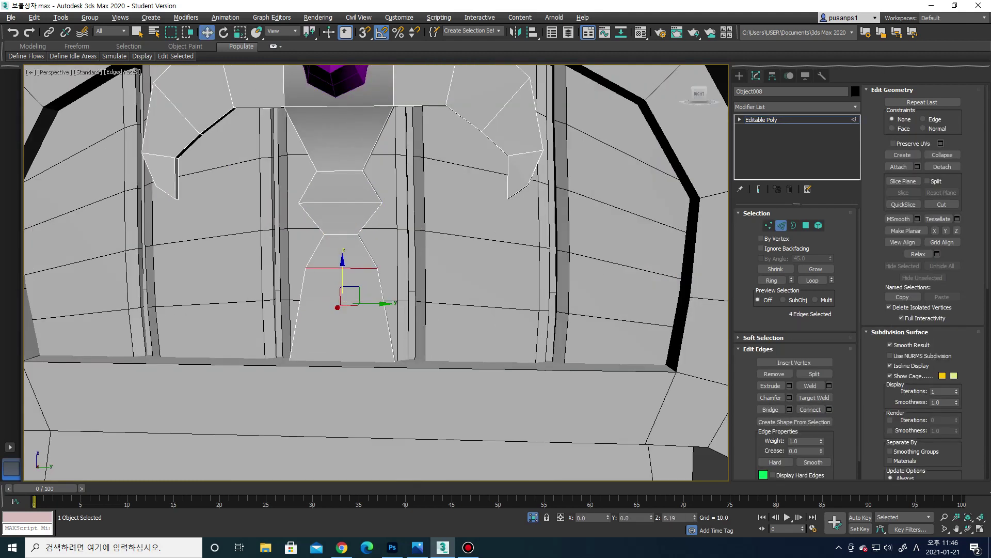
Return to object level and frame the whole chest at an angle
key("1")
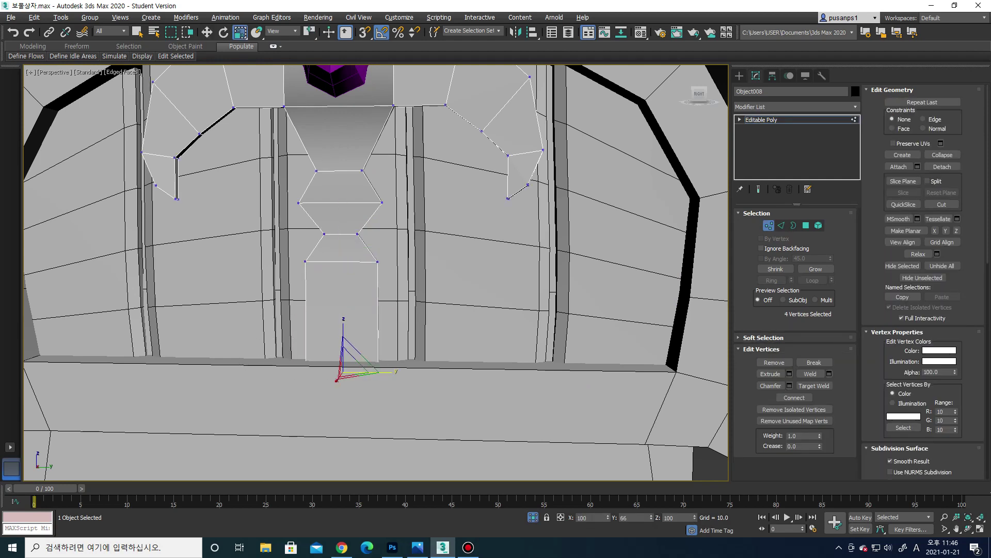
key("q")
key("z")
middle_click_drag(376, 272, 465, 279, "alt")
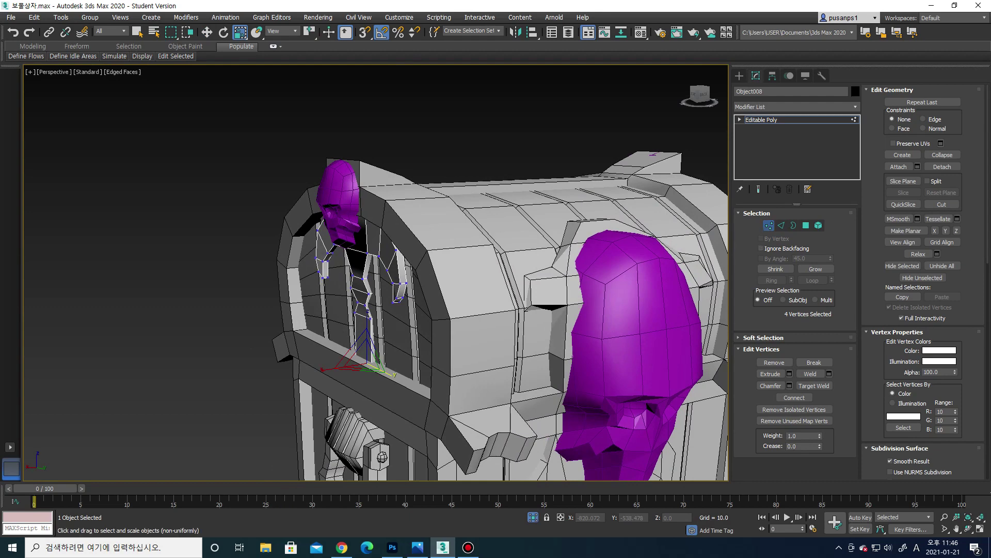
key("1")
scroll(522, 284, "down", 4)
key("w")
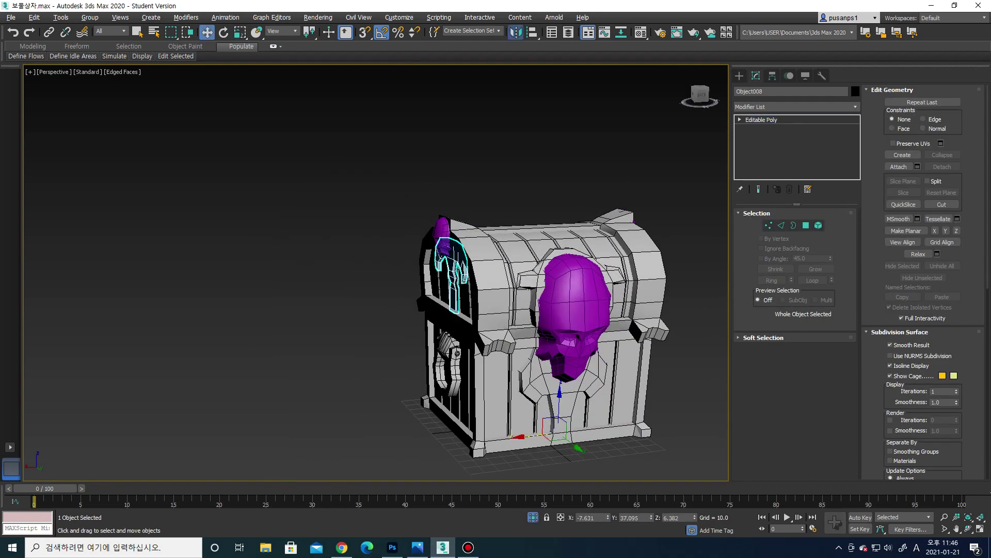
Mirror a copy of the reshaped strap along the X axis
left_click(516, 32)
key("Return")
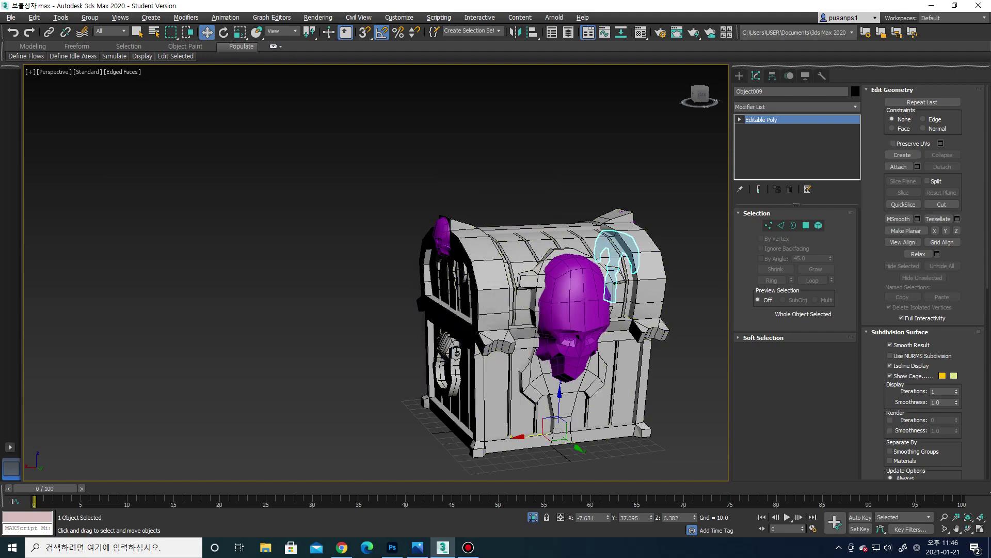
middle_click_drag(516, 284, 465, 284, "alt")
scroll(589, 340, "up", 4)
scroll(568, 336, "down", 3)
mouse_move(516, 309)
middle_mouse_down("alt")
mouse_move(423, 310)
mouse_move(454, 310)
mouse_move(465, 330)
middle_mouse_up("alt")
Nudge the mirrored copy Object009 slightly along X into place
left_click(546, 300)
scroll(480, 310, "down", 3)
scroll(480, 310, "up", 3)
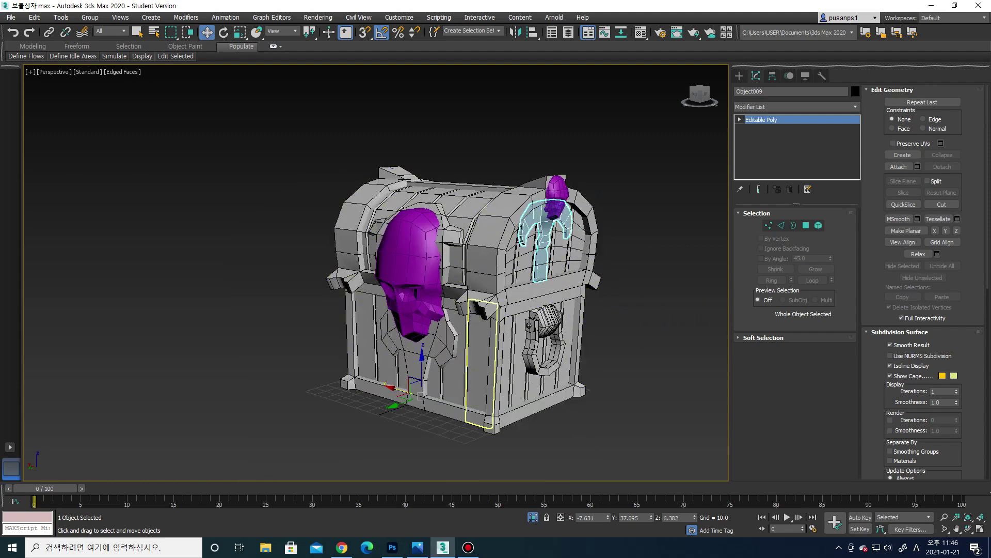
scroll(461, 333, "up", 3)
left_click_drag(379, 411, 382, 409)
key("ctrl+d")
middle_click_drag(382, 410, 320, 371, "alt")
scroll(599, 233, "down", 3)
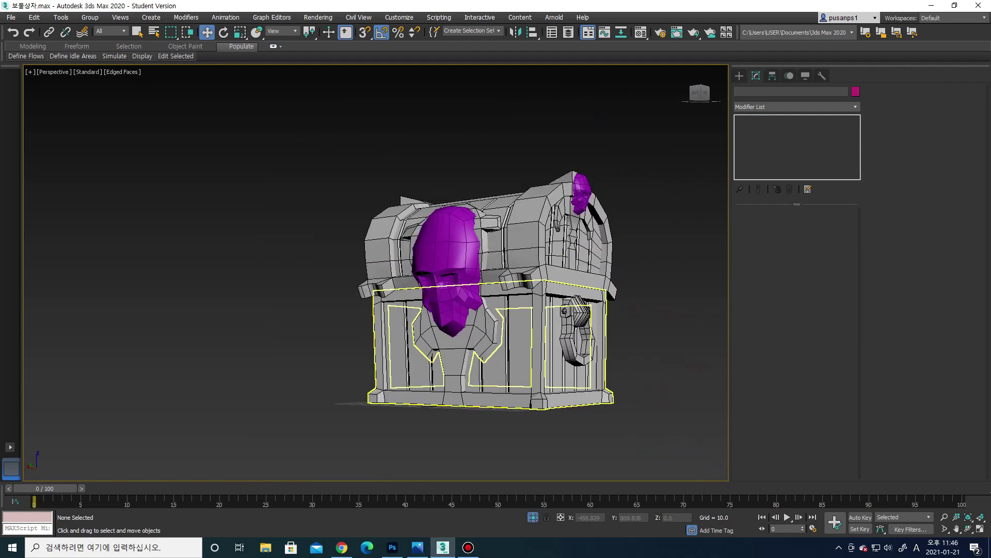
mouse_move(568, 232)
middle_mouse_down("alt")
mouse_move(599, 228)
mouse_move(393, 232)
middle_mouse_up("alt")
Inspect the mirrored strap beside the skull from several angles
left_click(594, 232)
scroll(428, 232, "up", 3)
scroll(631, 241, "up", 3)
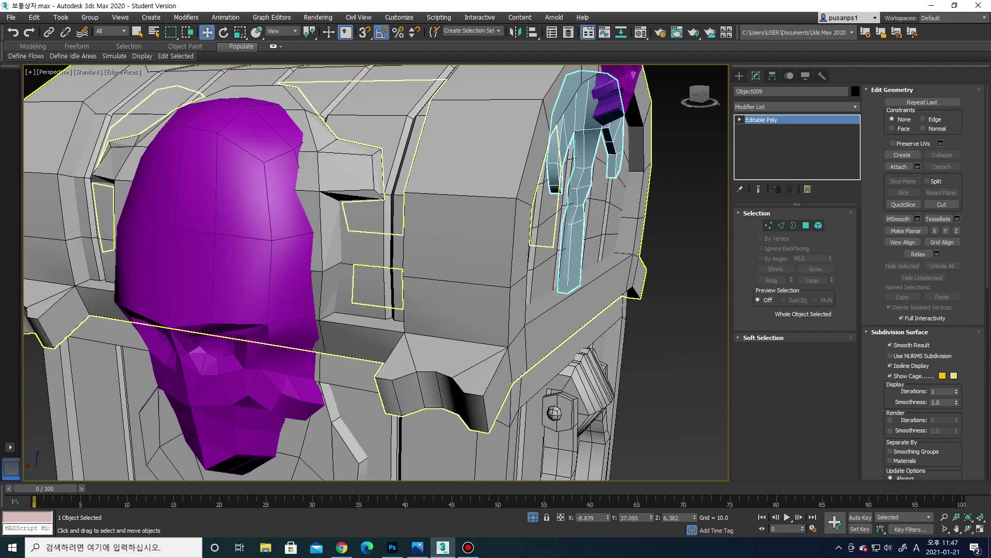
scroll(631, 240, "down", 5)
key("ctrl+d")
middle_click_drag(631, 240, 599, 240, "alt")
mouse_move(429, 233)
middle_mouse_down("alt")
mouse_move(464, 233)
mouse_move(429, 232)
middle_mouse_up("alt")
scroll(429, 232, "up", 3)
scroll(227, 248, "down", 3)
left_click(521, 222)
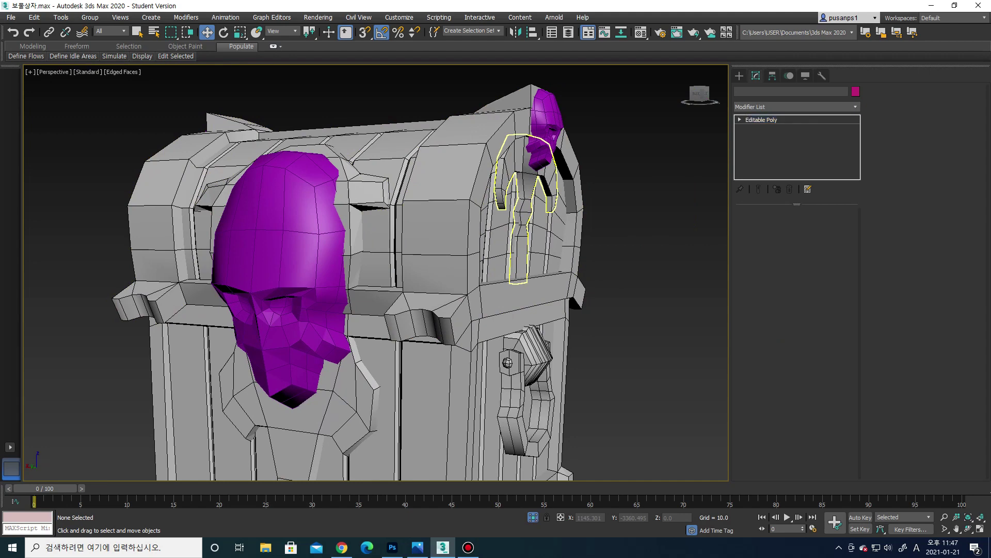
scroll(509, 328, "down", 2)
key("ctrl+d")
middle_click_drag(508, 328, 444, 327, "alt")
middle_click_drag(331, 284, 310, 284, "alt")
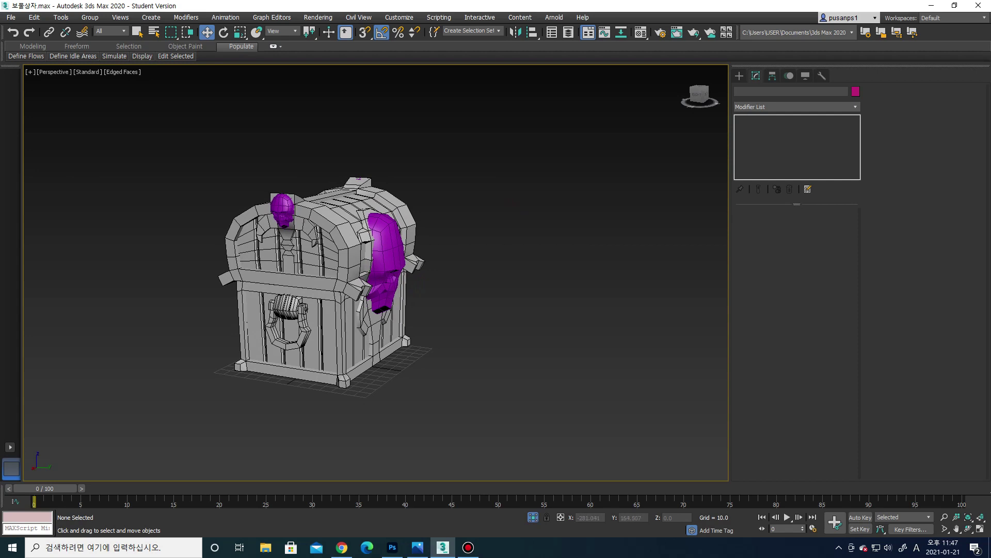
Choose the Pyramid standard primitive and switch to the four-viewport layout
left_click(739, 76)
left_click(775, 138)
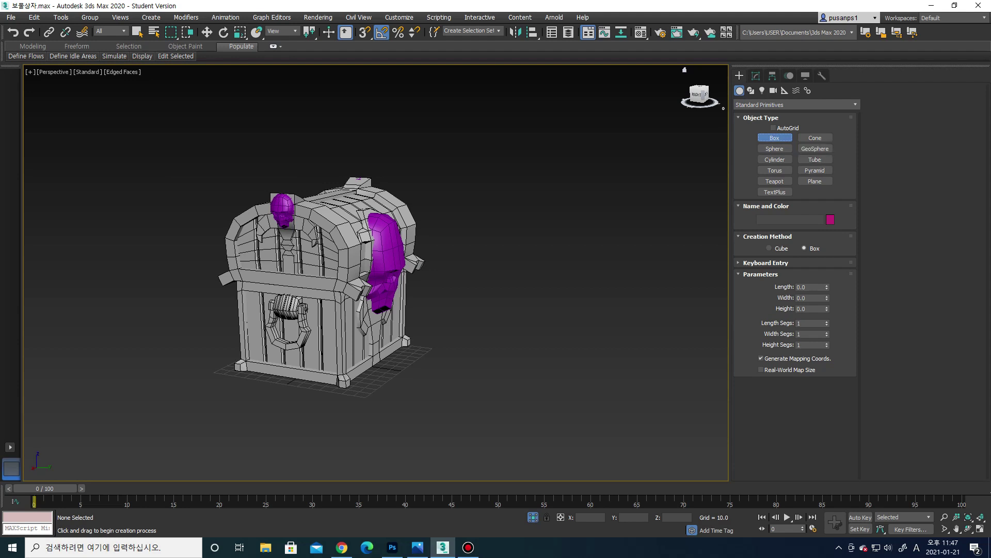
left_click(814, 170)
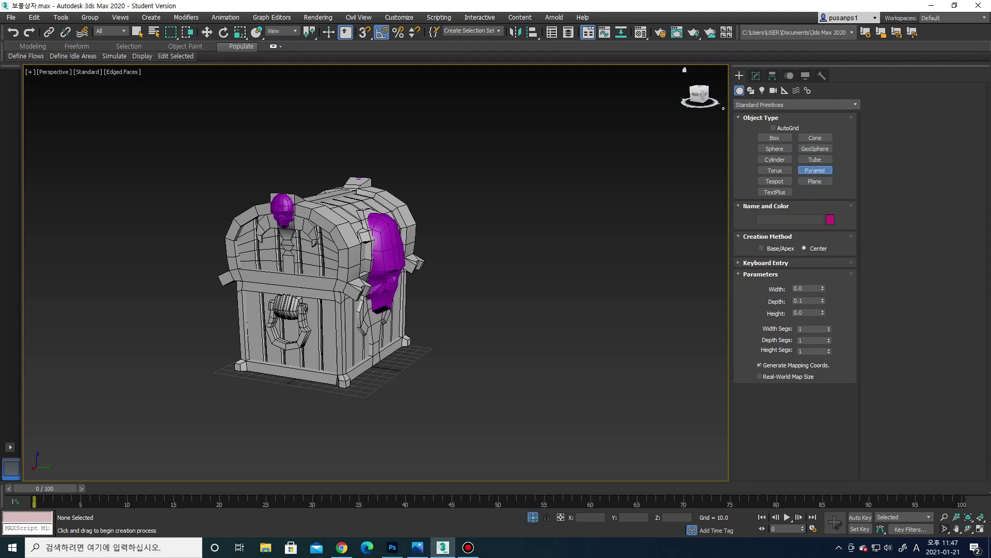
key("alt+w")
scroll(558, 154, "down", 3)
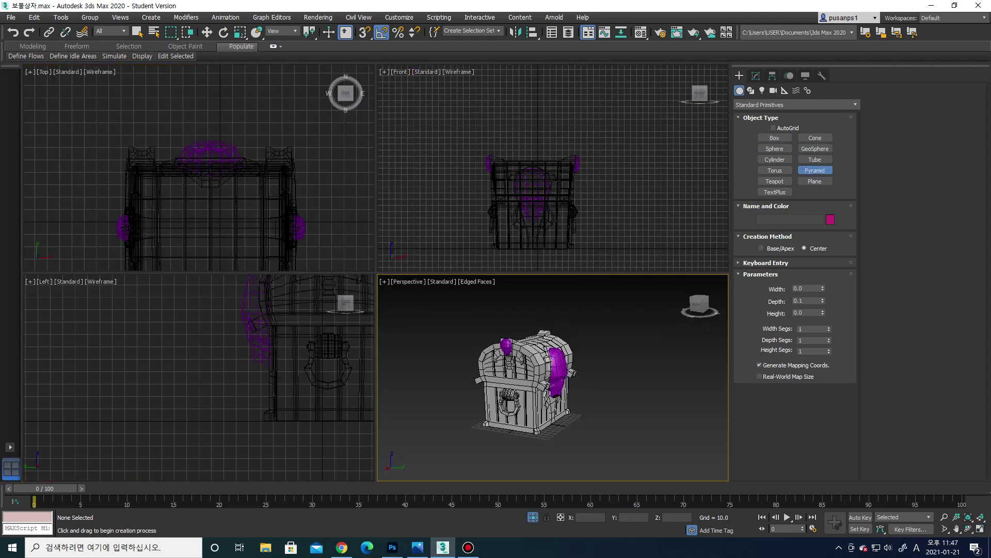
scroll(561, 142, "up", 3)
Draw a 6.195 × 7.965 × 5.605 pyramid on the chest front and bring up Mirror
left_click_drag(482, 223, 487, 230)
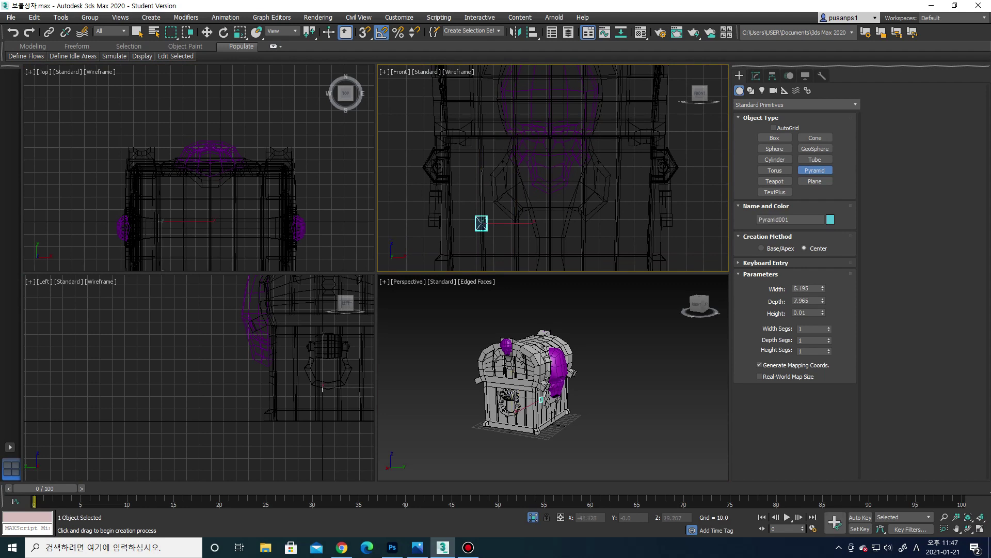
scroll(518, 404, "up", 2)
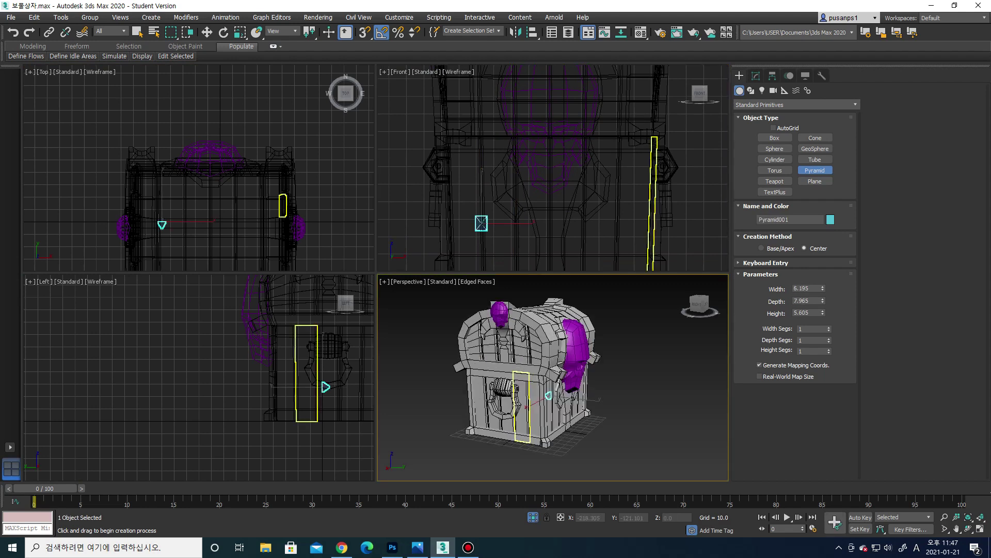
scroll(519, 405, "up", 3)
middle_click_drag(249, 229, 250, 227)
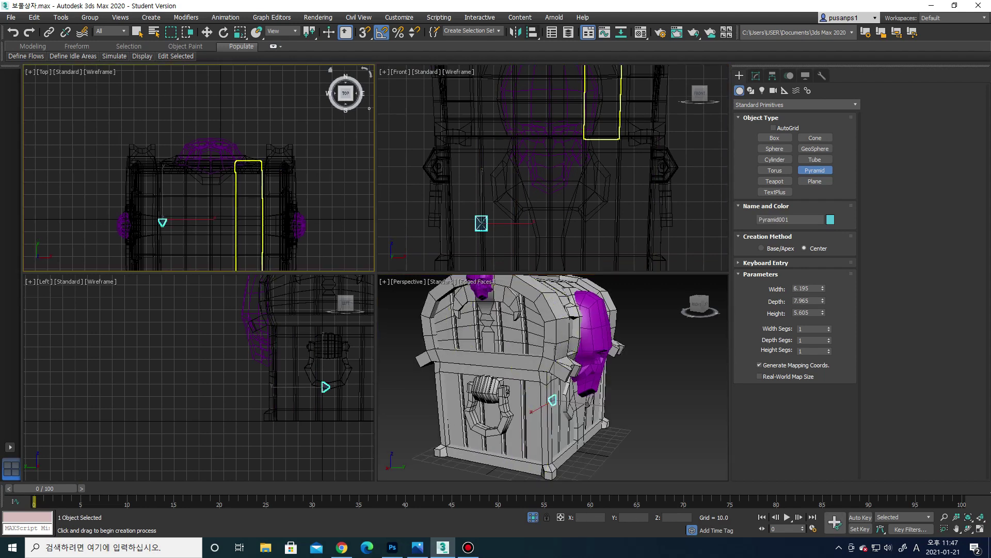
left_click(515, 32)
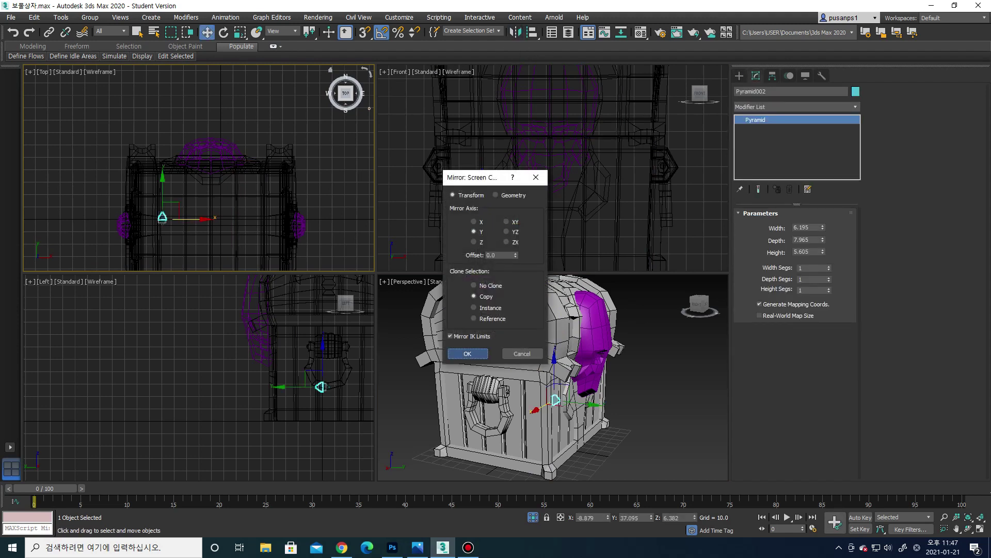
Flip the pyramid stud outward with a No Clone mirror on Y
left_click(480, 285)
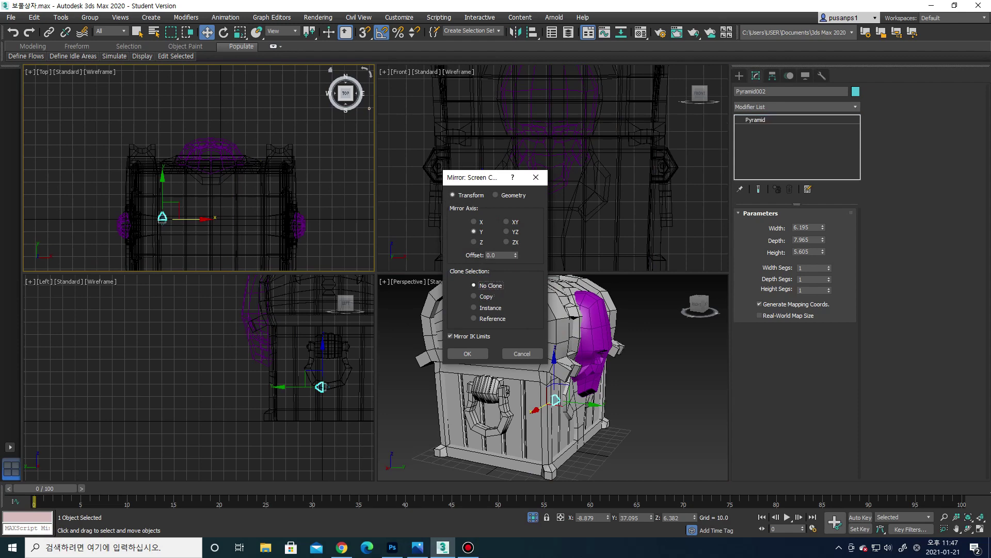
key("Return")
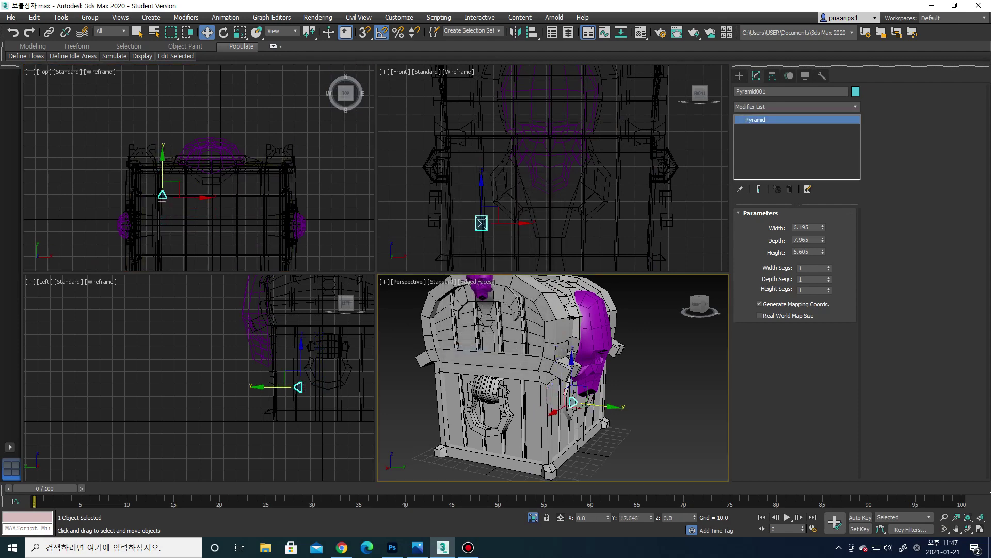
middle_click_drag(553, 377, 516, 377, "alt")
scroll(599, 377, "up", 3)
scroll(598, 377, "up", 2)
scroll(567, 382, "up", 3)
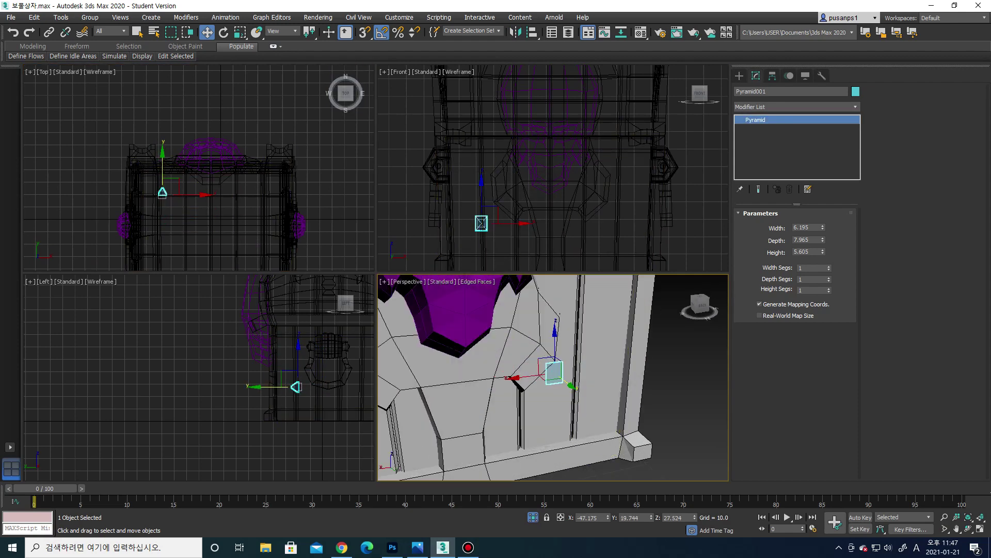
Seat the pyramid stud on the chest-front strap
mouse_move(558, 382)
left_mouse_down()
mouse_move(584, 399)
mouse_move(529, 393)
left_mouse_up()
left_click(563, 413)
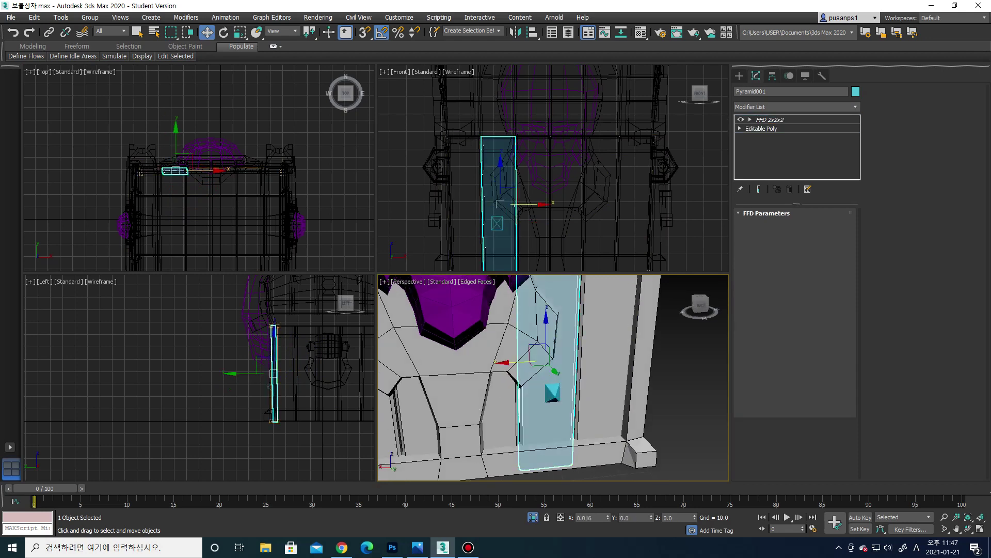
left_click(552, 392)
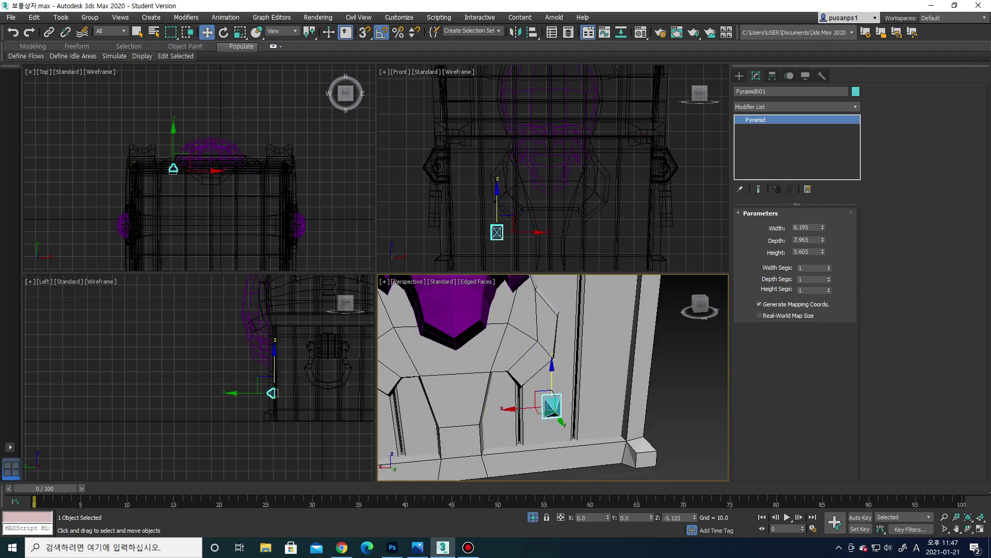
left_click_drag(551, 407, 553, 416)
middle_click_drag(552, 415, 516, 408, "alt")
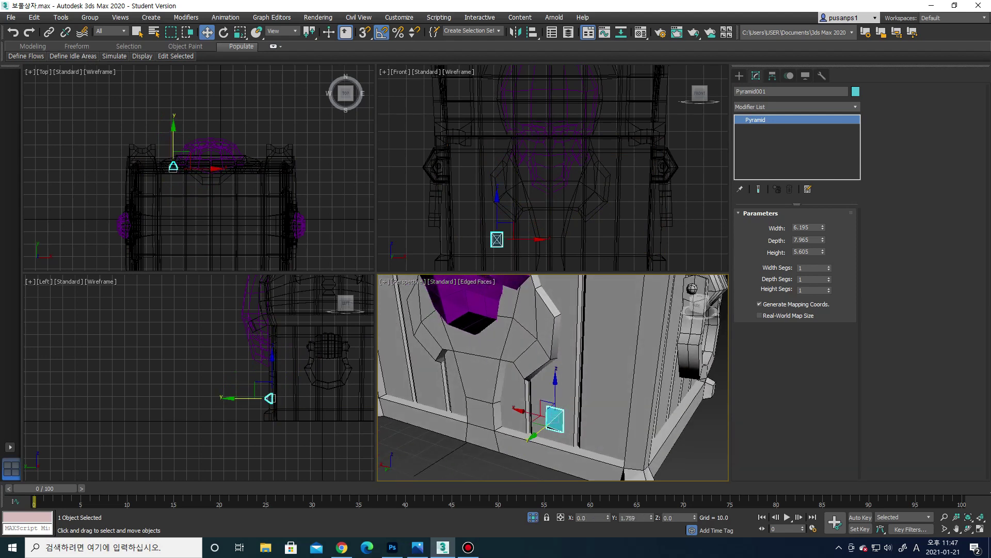
left_click_drag(534, 425, 553, 410)
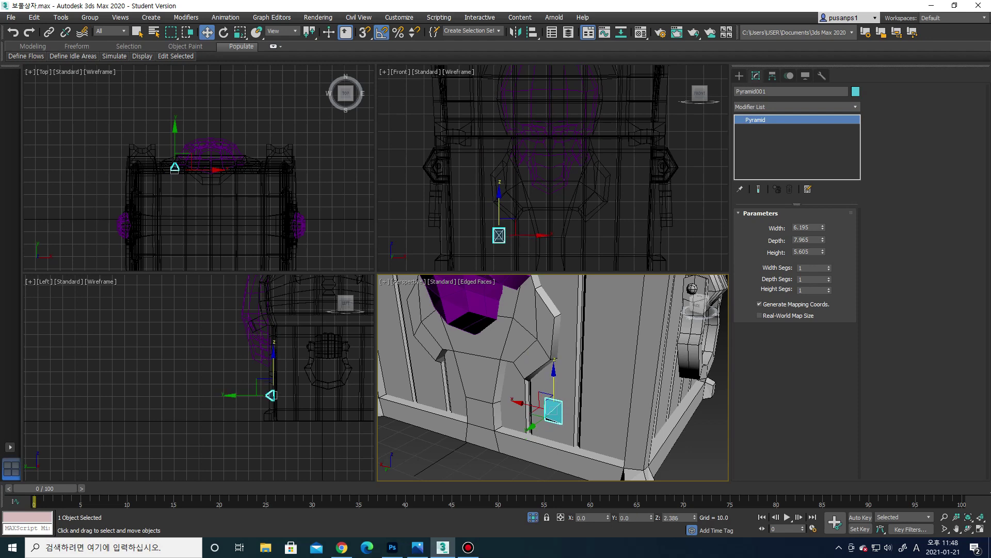
middle_click_drag(554, 411, 570, 395, "alt")
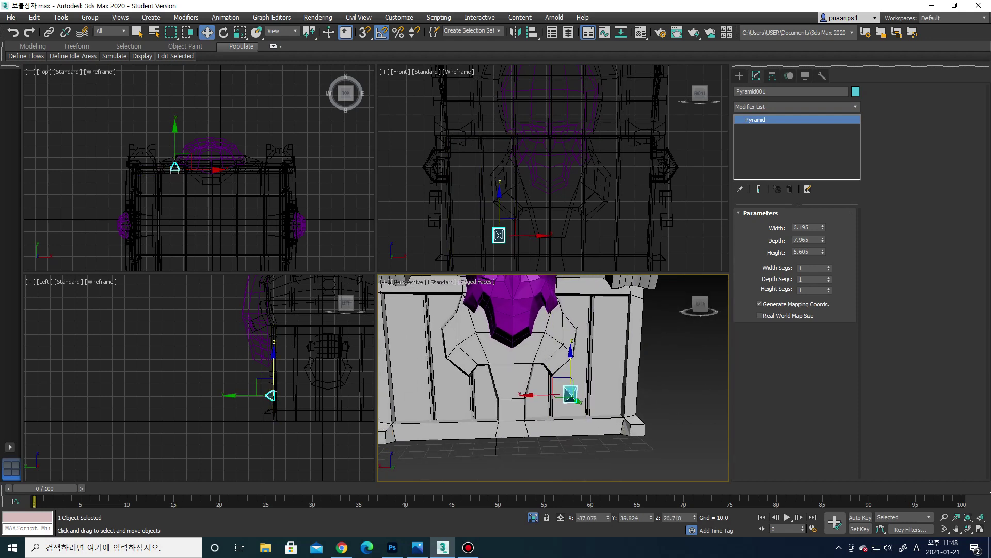
Convert the pyramid stud to Editable Poly
key("r")
scroll(571, 393, "up", 5)
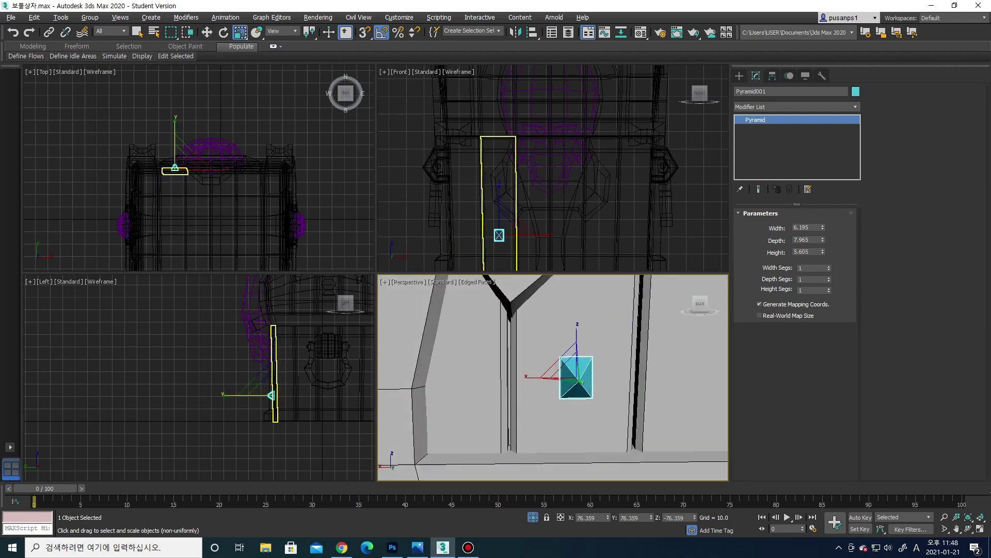
right_click(572, 365)
mouse_move(618, 472)
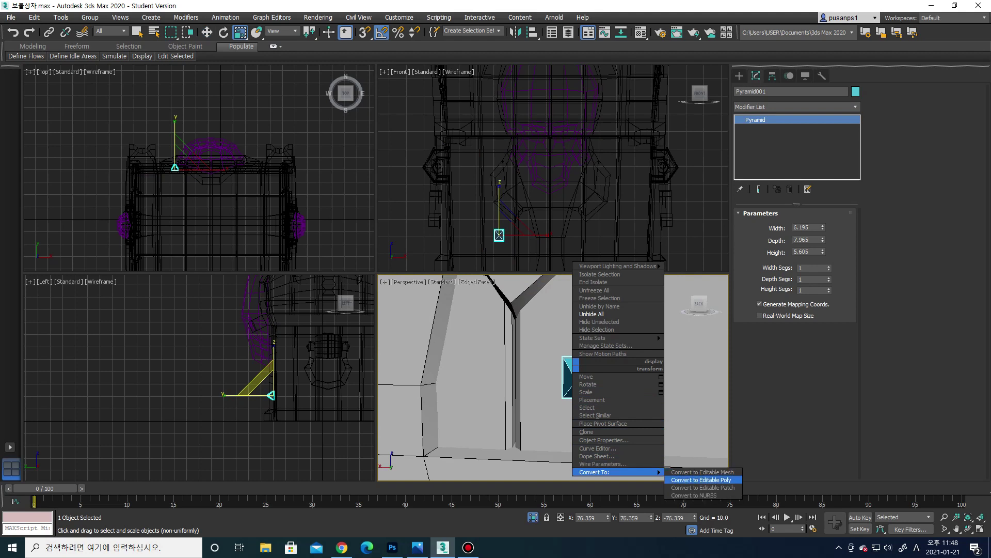
left_click(701, 480)
scroll(568, 382, "down", 5)
Shift-drag a copy of the stud, Pyramid002, onto the neighbouring strap
key("w")
middle_click_drag(585, 390, 612, 392)
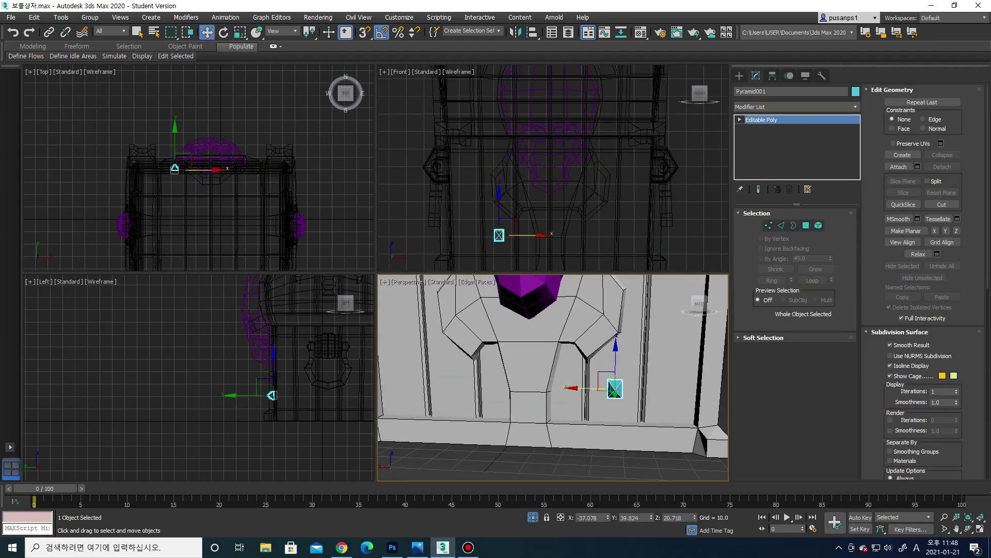
left_click_drag(614, 389, 447, 390, "shift")
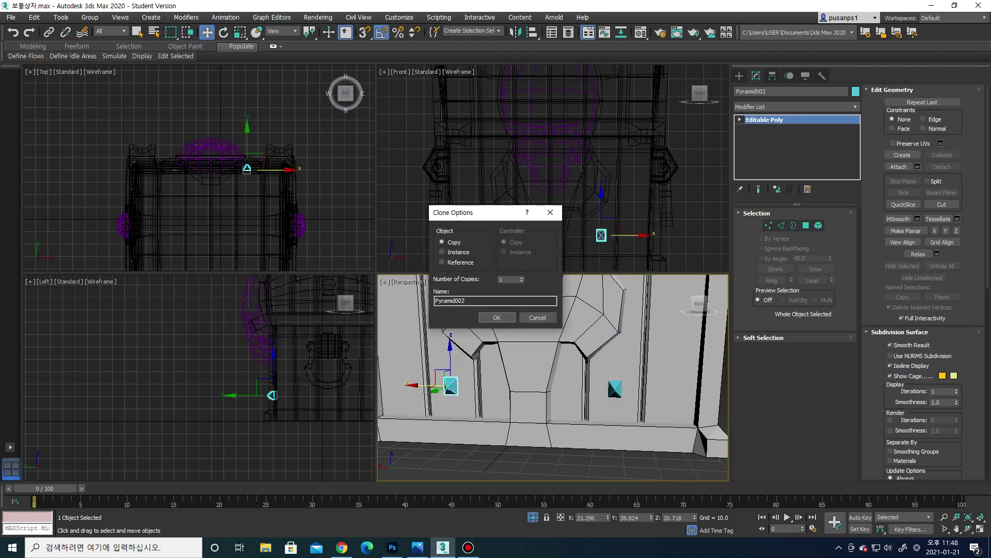
left_click(496, 317)
middle_click_drag(496, 317, 454, 320, "alt")
scroll(553, 377, "down", 3)
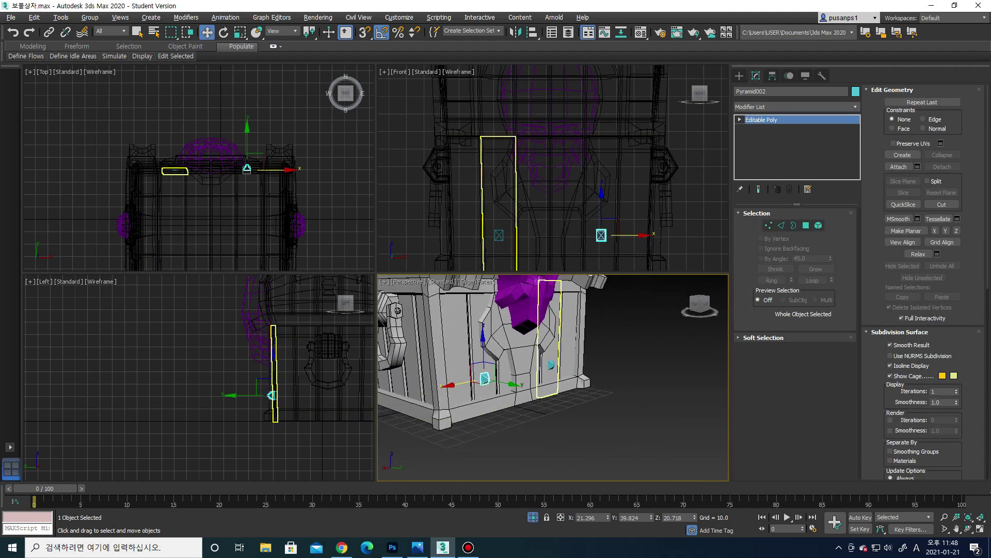
scroll(553, 377, "up", 3)
scroll(552, 377, "down", 3)
middle_click_drag(552, 377, 589, 341, "alt")
Group the two pyramid studs as Group001
left_click(588, 336, "ctrl")
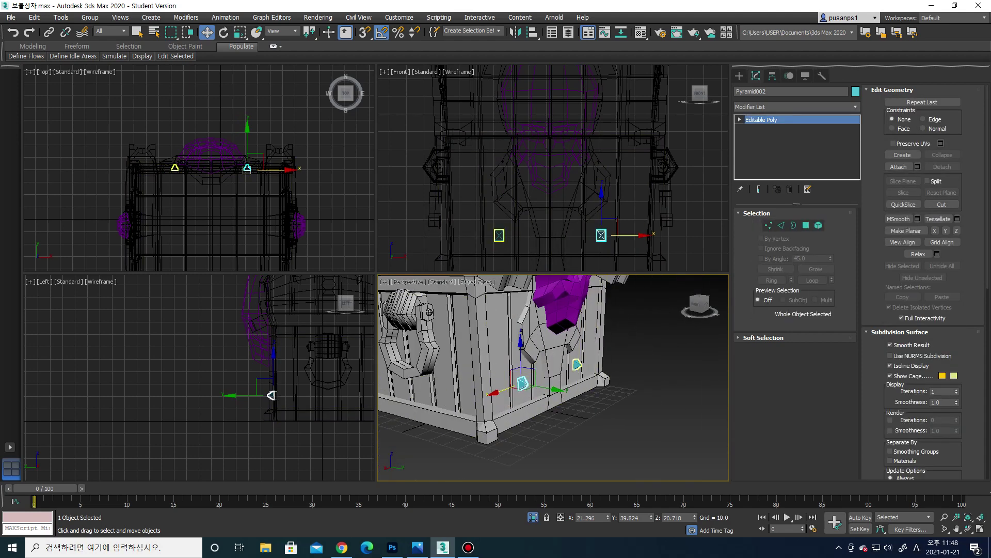
scroll(553, 377, "down", 5)
scroll(552, 377, "up", 2)
middle_click_drag(553, 377, 594, 377, "alt")
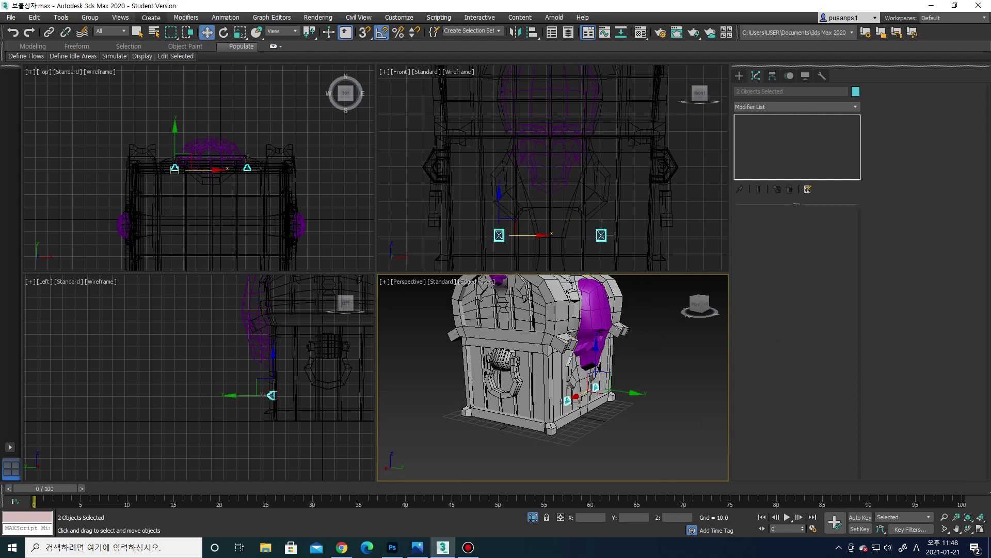
left_click(89, 17)
left_click(98, 29)
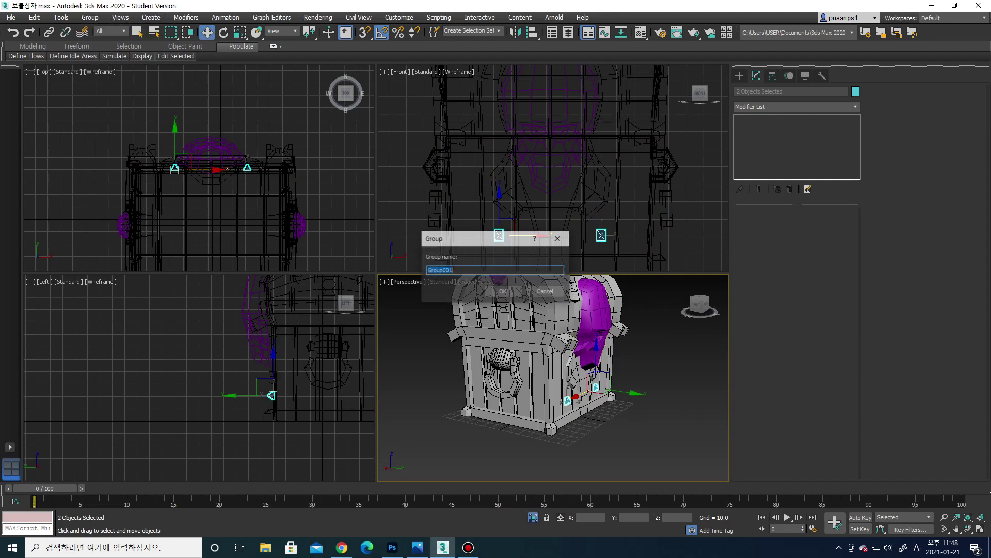
key("Return")
Mirror a copy of the stud group on Y and move it to the chest's opposite side
left_click(516, 32)
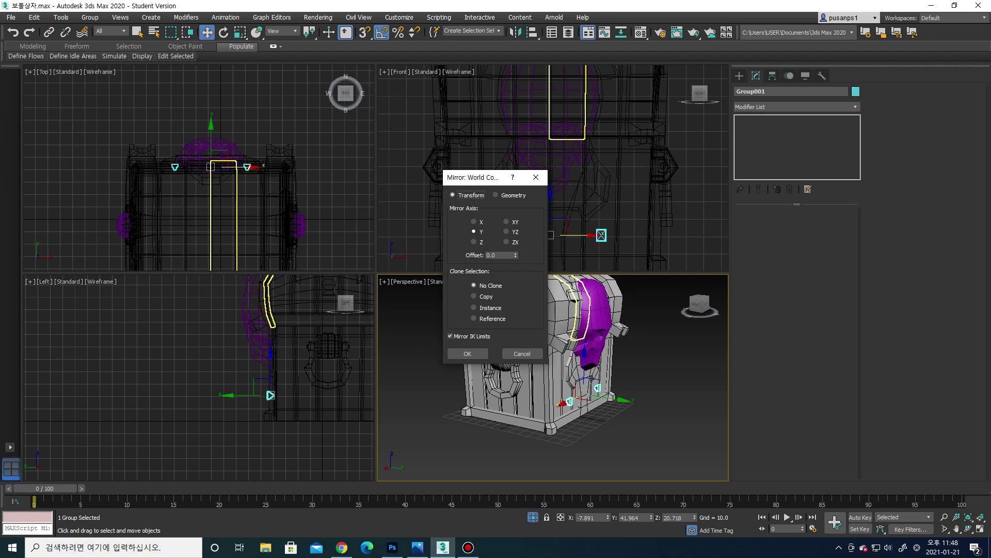
left_click(474, 296)
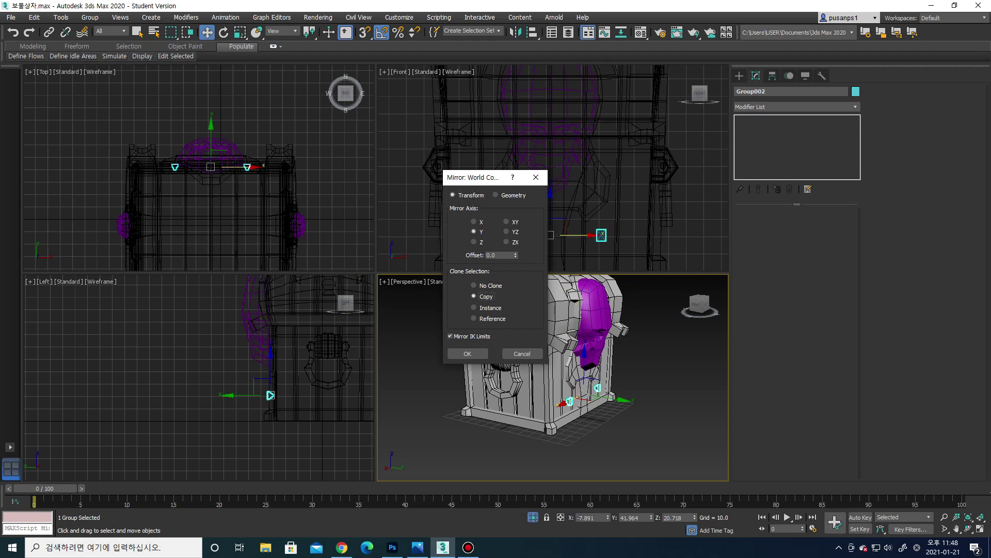
key("Return")
mouse_move(604, 399)
left_mouse_down()
mouse_move(516, 382)
mouse_move(555, 371)
left_mouse_up()
scroll(517, 379, "up", 5)
scroll(516, 380, "up", 5)
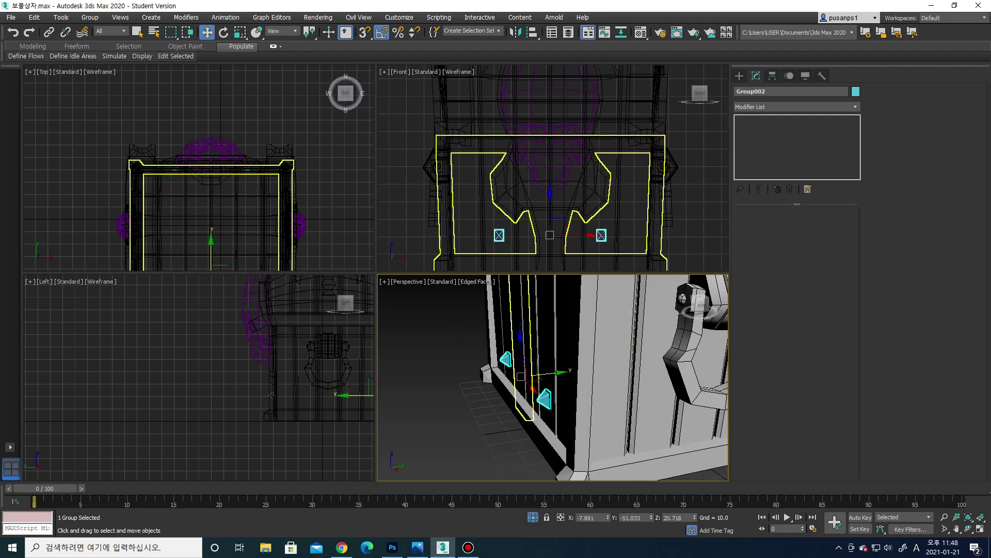
key("ctrl+d")
key("z")
middle_click_drag(553, 377, 630, 377, "alt")
Select both the original and mirrored stud groups together
left_click(537, 343)
scroll(594, 362, "up", 3)
scroll(594, 362, "down", 2)
left_click(537, 393)
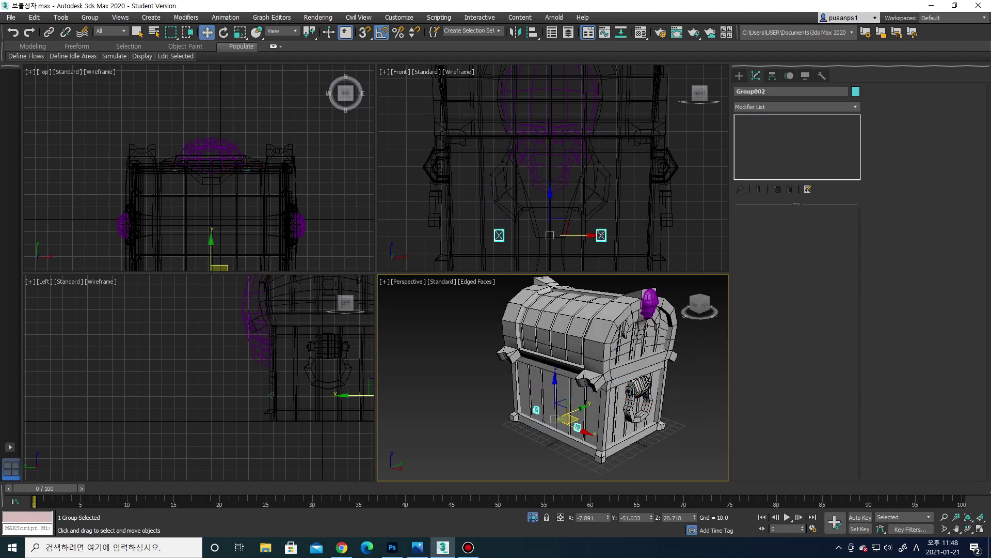
middle_click_drag(558, 384, 599, 392, "alt")
left_click(612, 429)
middle_click_drag(612, 429, 556, 403, "alt")
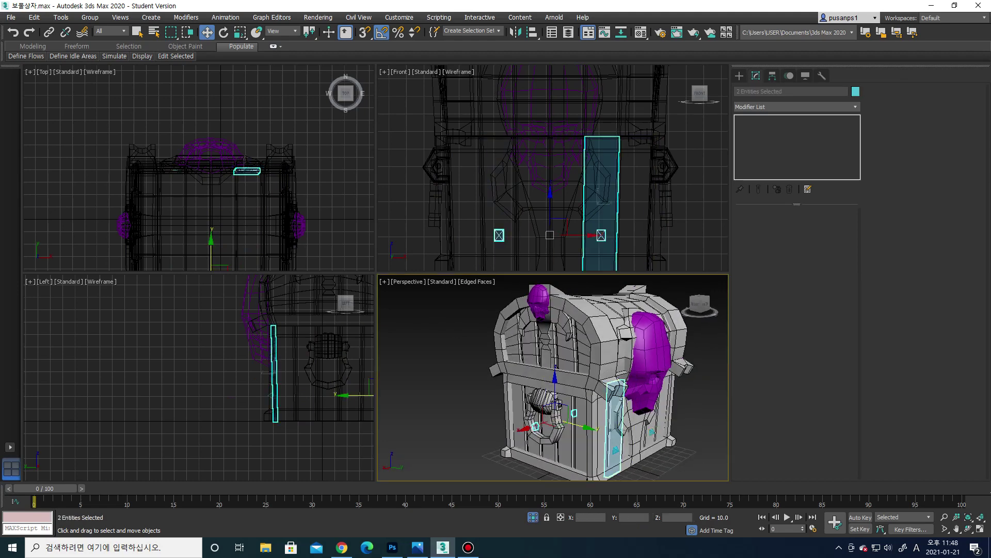
left_click(557, 403)
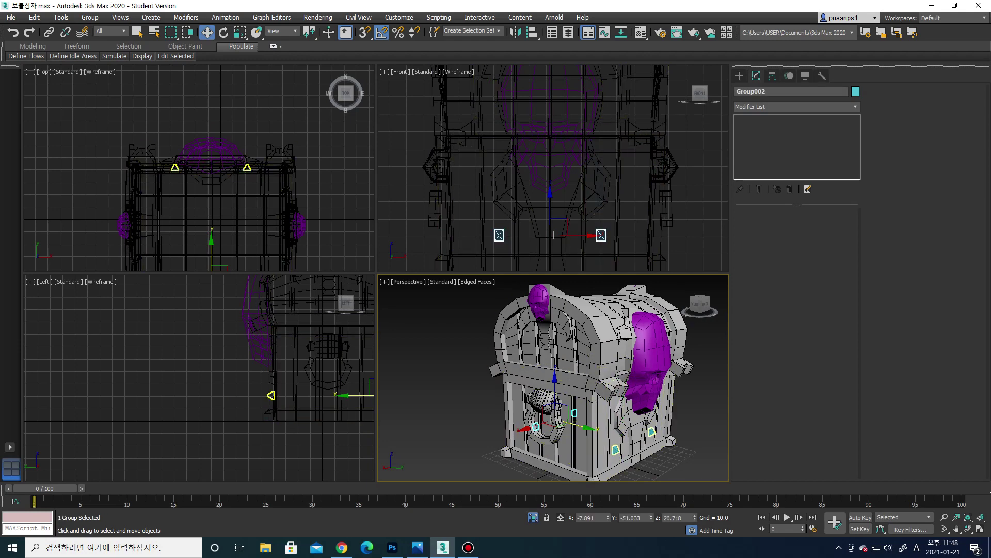
left_click(556, 404, "ctrl")
Ungroup the studs into four separate objects and select one pyramid stud
left_click(90, 17)
left_click(98, 46)
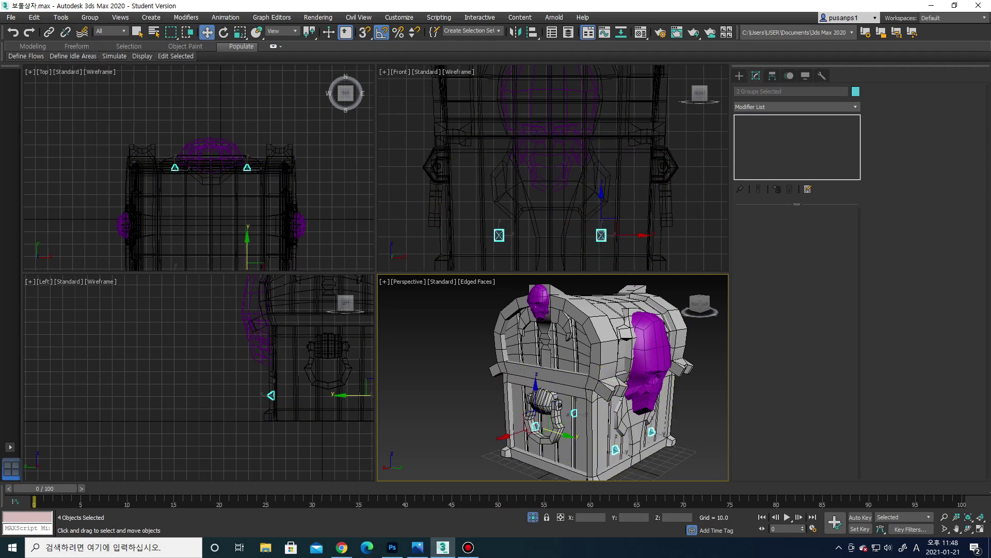
middle_click_drag(556, 404, 570, 413, "alt")
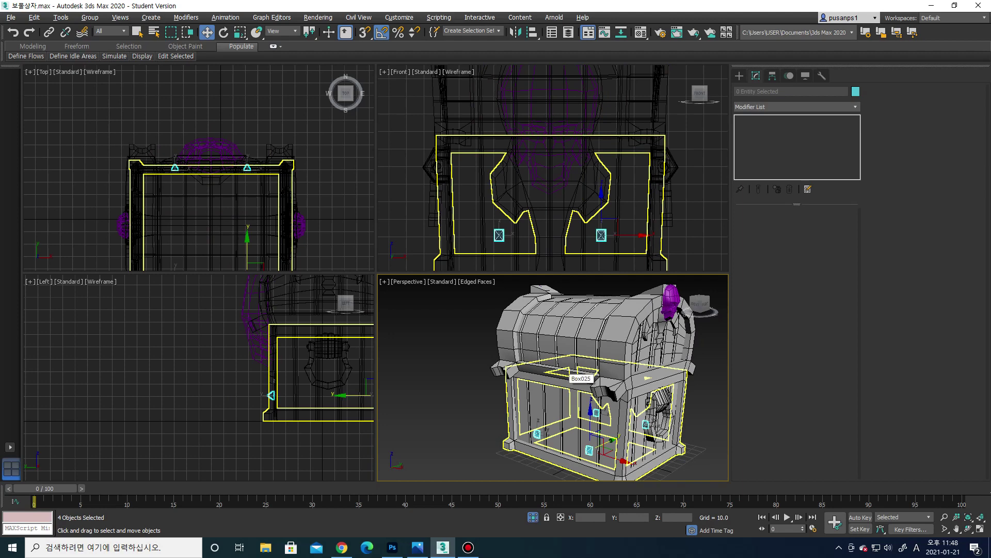
middle_click_drag(571, 373, 589, 405, "alt")
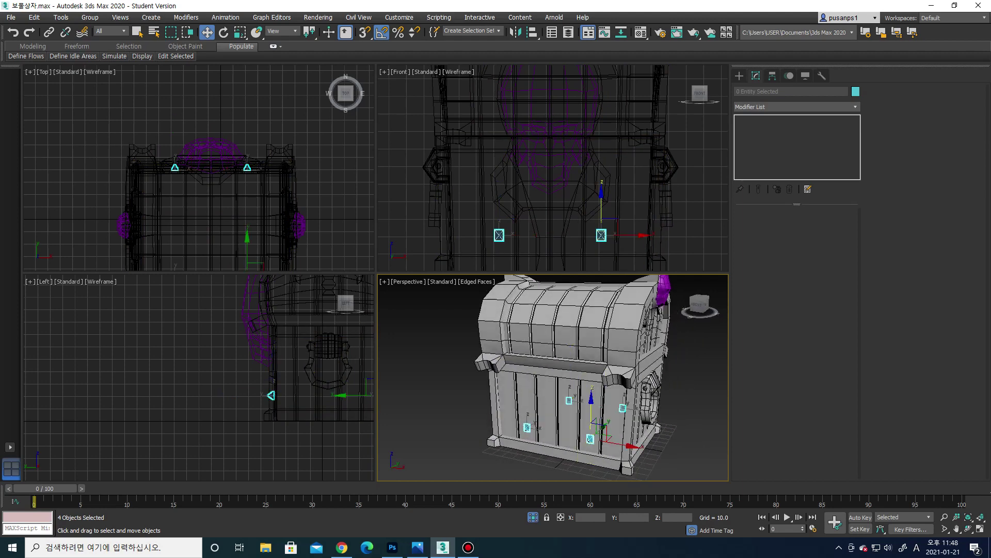
left_click(601, 235)
Copy a stud up toward the lid as Pyramid005 and shift it along X
left_click_drag(601, 234, 601, 102)
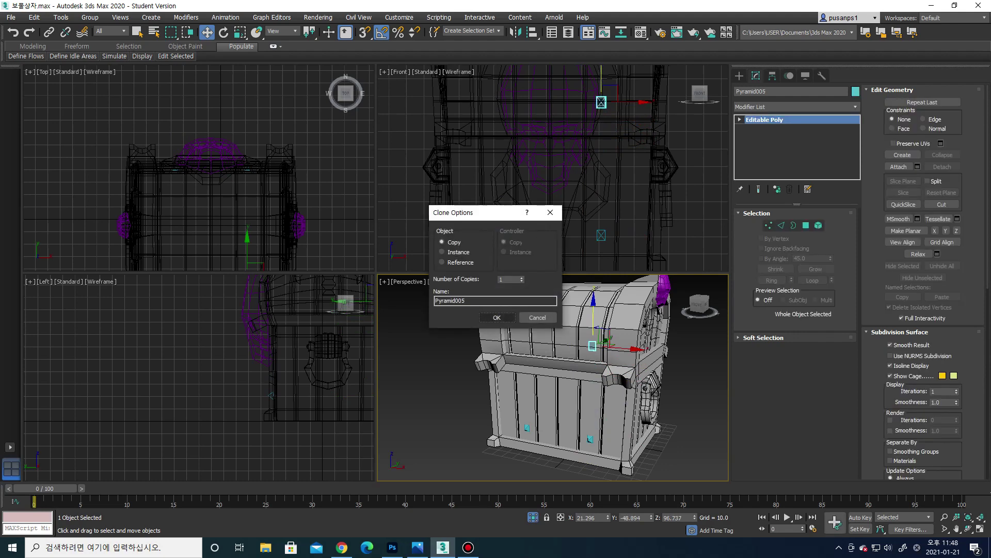
left_click(497, 317)
middle_click_drag(568, 387, 610, 408, "alt")
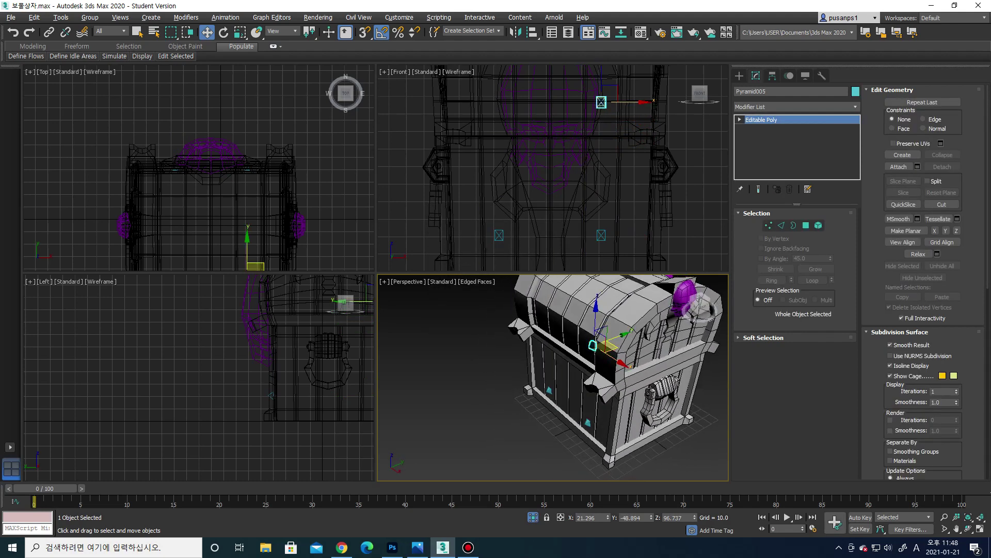
left_click_drag(615, 359, 665, 369)
key("z")
Rotate the stud 75° on Z and seat it on the lid strap
key("e")
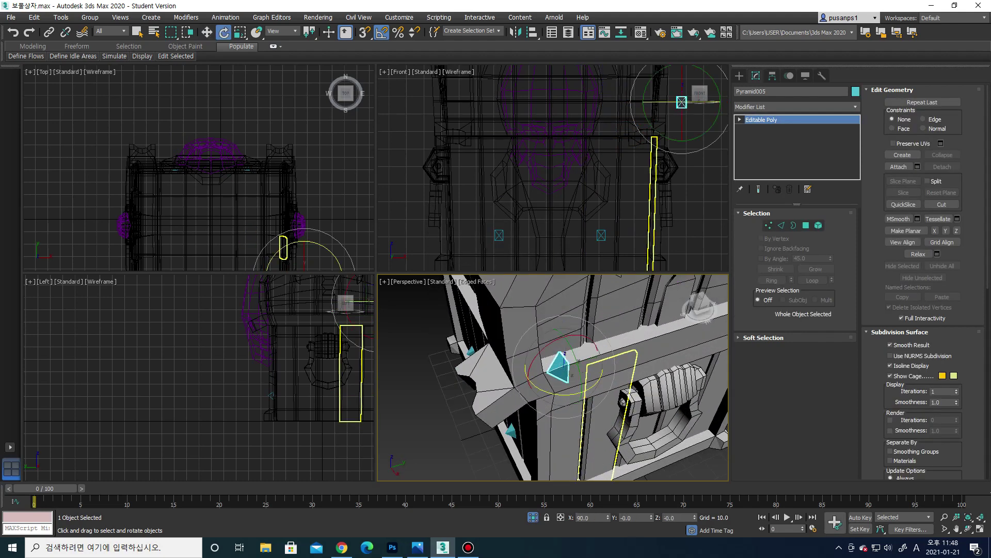
left_click_drag(565, 394, 583, 394)
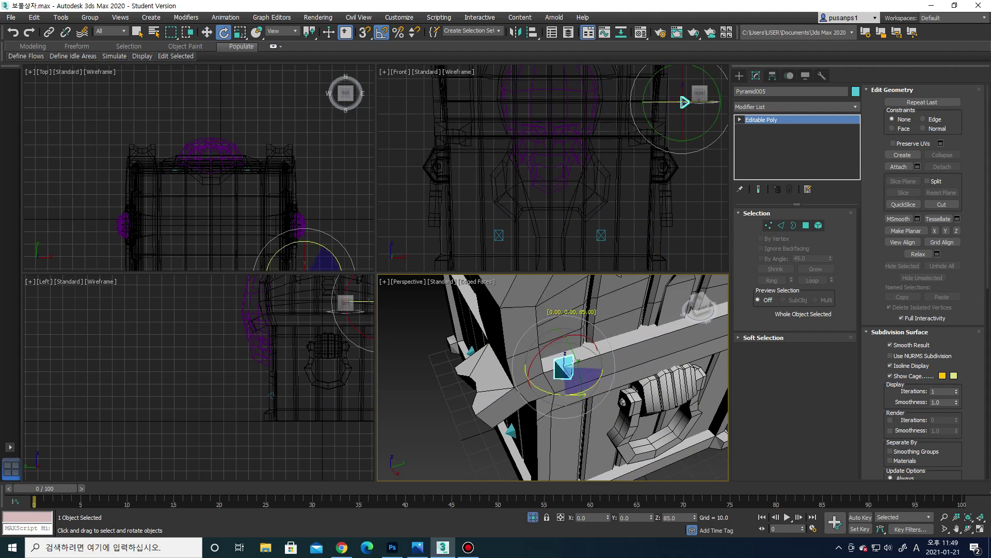
key("w")
mouse_move(568, 382)
middle_mouse_down("alt")
mouse_move(610, 371)
mouse_move(620, 335)
middle_mouse_up("alt")
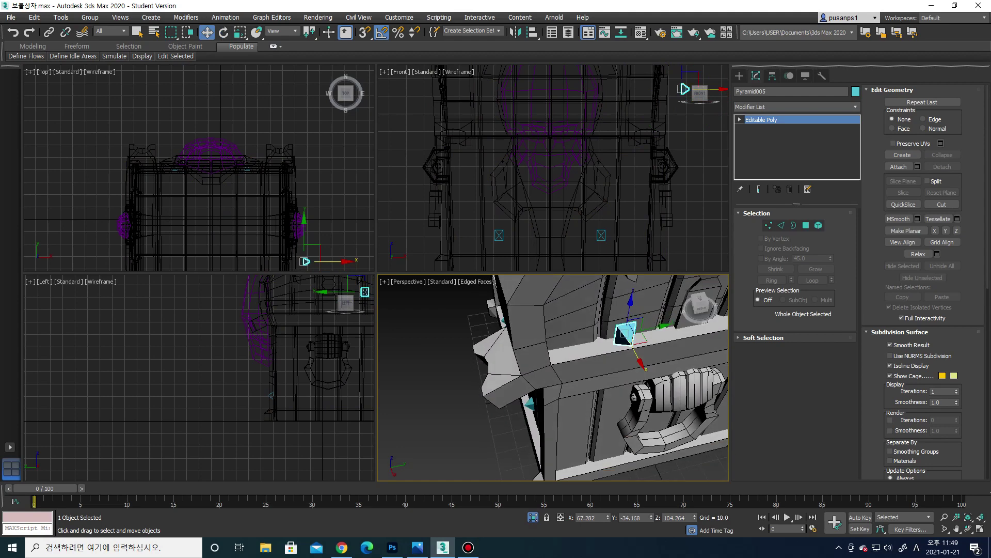
mouse_move(627, 335)
left_mouse_down()
mouse_move(604, 296)
mouse_move(619, 289)
left_mouse_up()
middle_click_drag(619, 310, 589, 334, "alt")
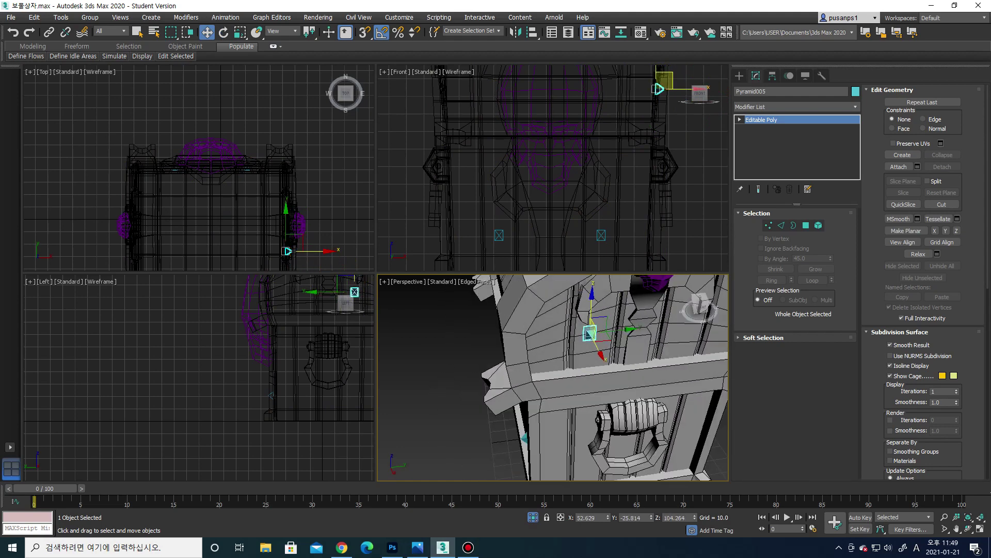
left_click_drag(589, 334, 546, 346)
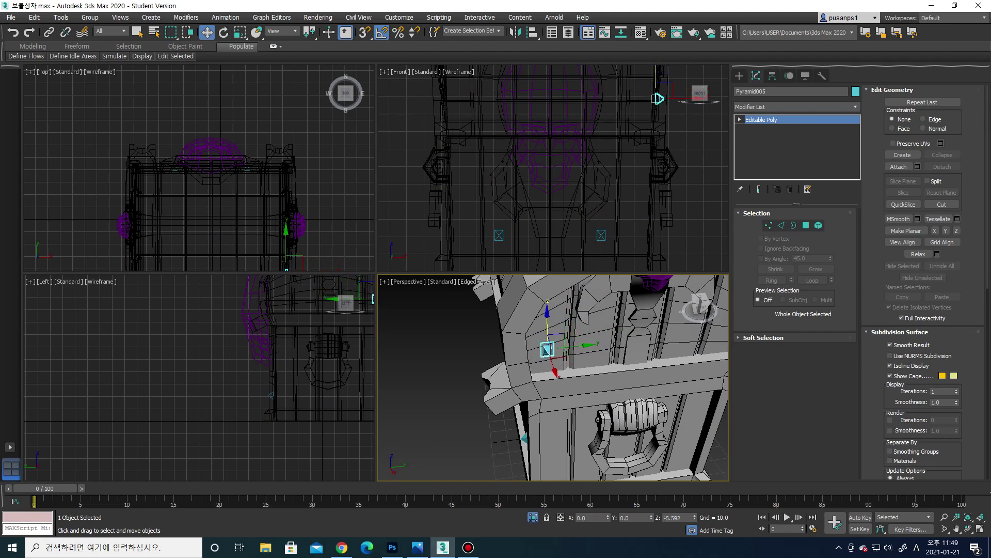
middle_click_drag(546, 351, 542, 344, "alt")
left_click_drag(542, 345, 549, 353)
middle_click_drag(549, 353, 562, 358, "alt")
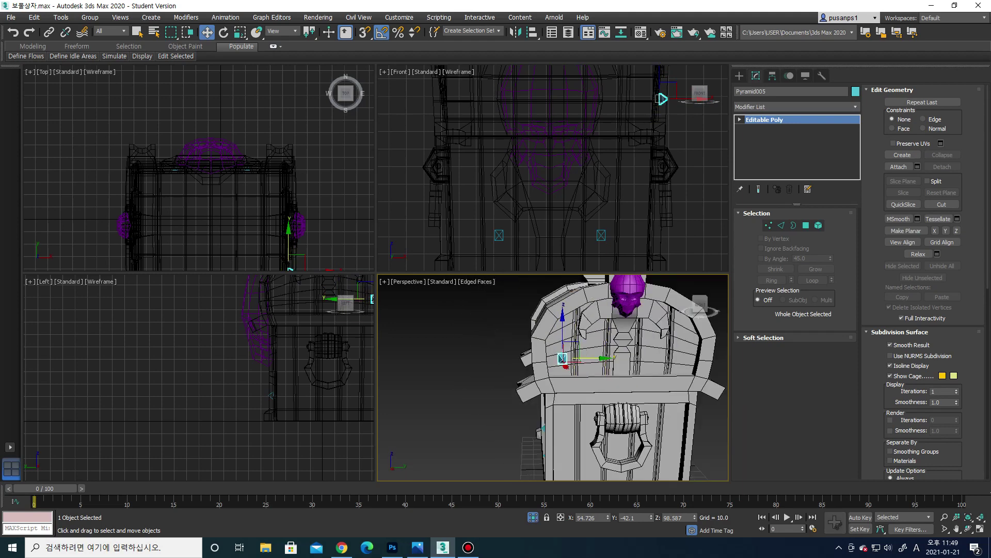
Shift-drag a copy, Pyramid006, to the right and select both lid studs
left_click_drag(563, 358, 679, 357, "shift")
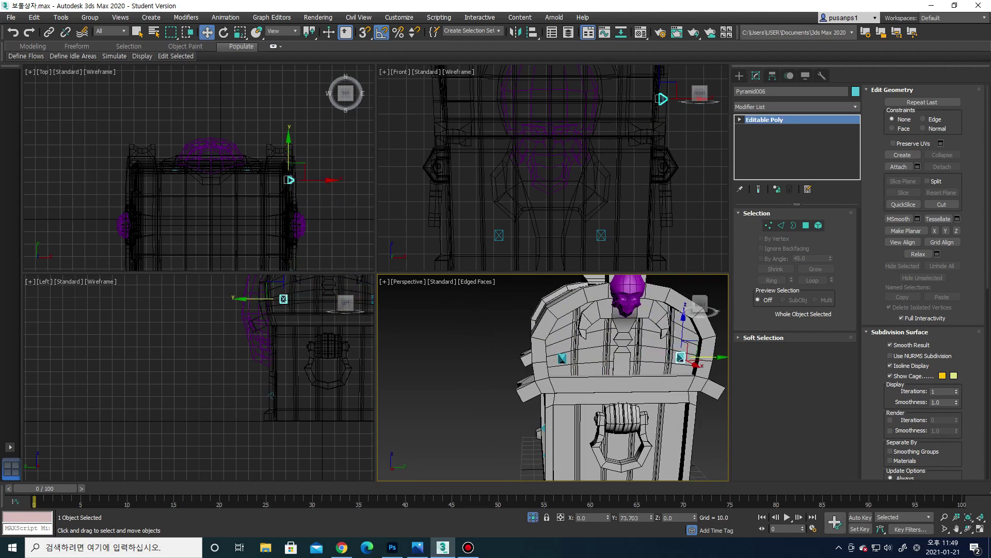
left_click(498, 317)
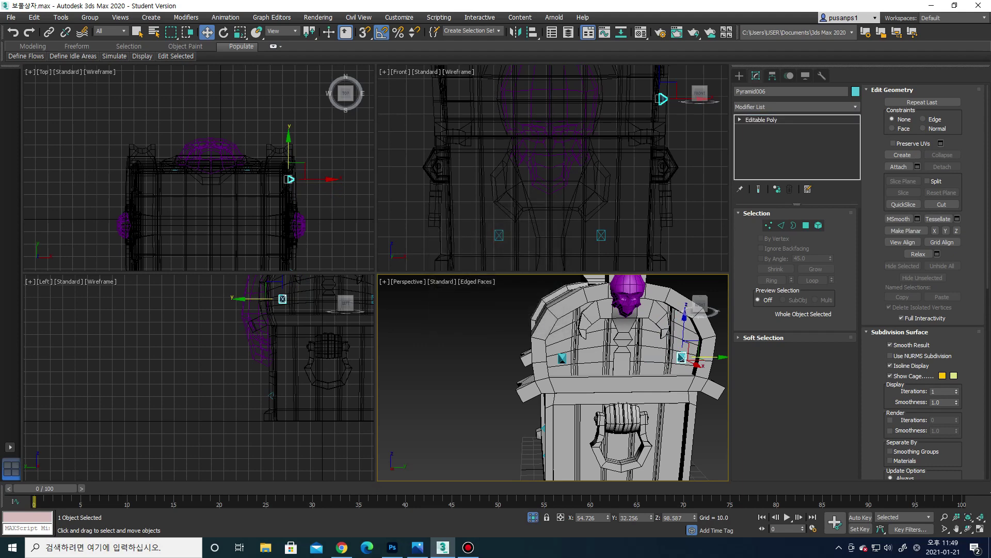
left_click(562, 358, "ctrl")
middle_click_drag(593, 393, 645, 382, "alt")
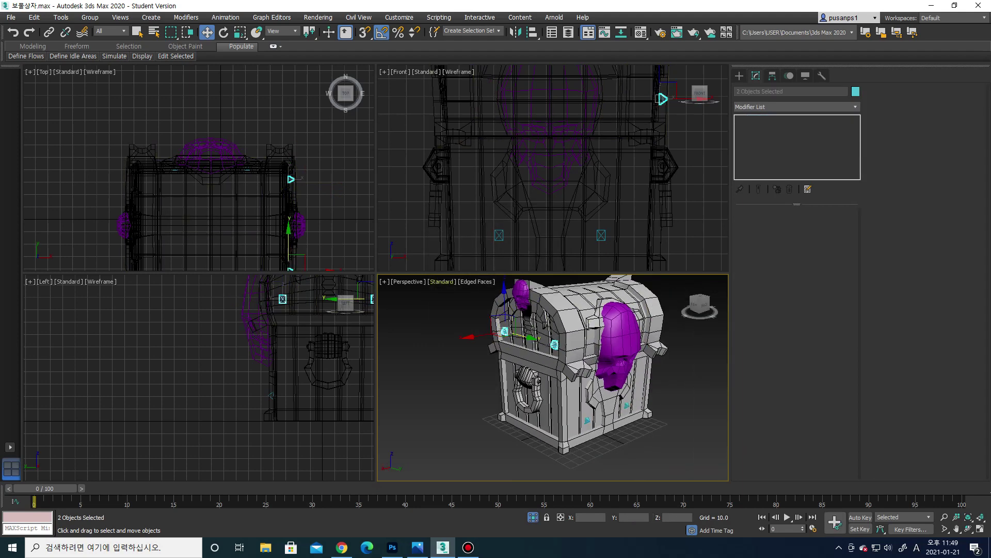
Group the two lid studs and make a mirrored copy of the group
left_click(90, 18)
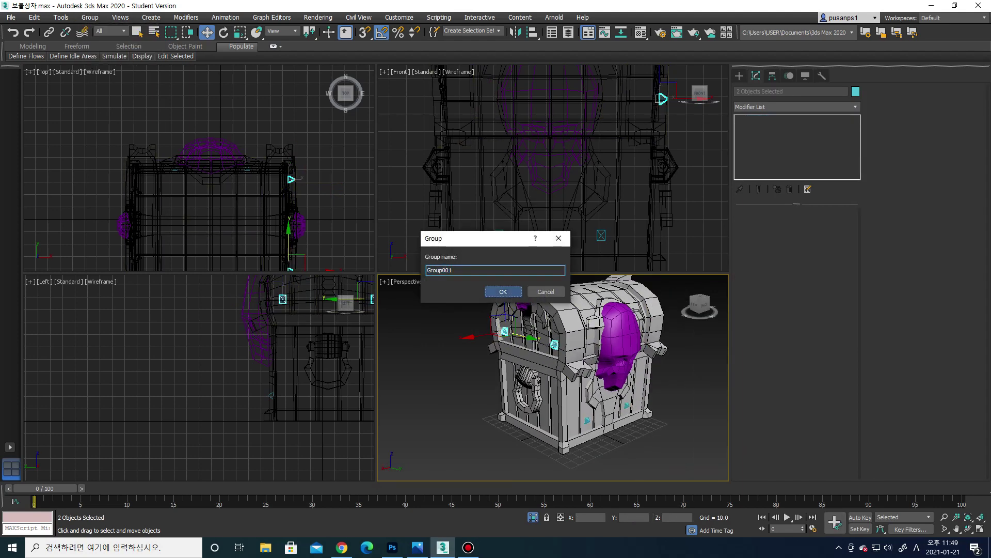
left_click(504, 291)
middle_click_drag(594, 392, 557, 392, "alt")
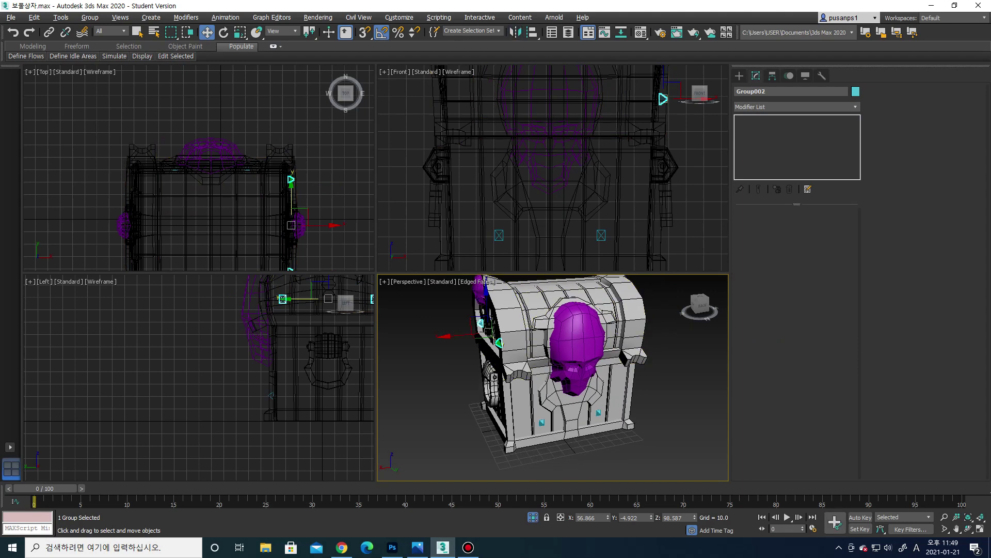
left_click(515, 32)
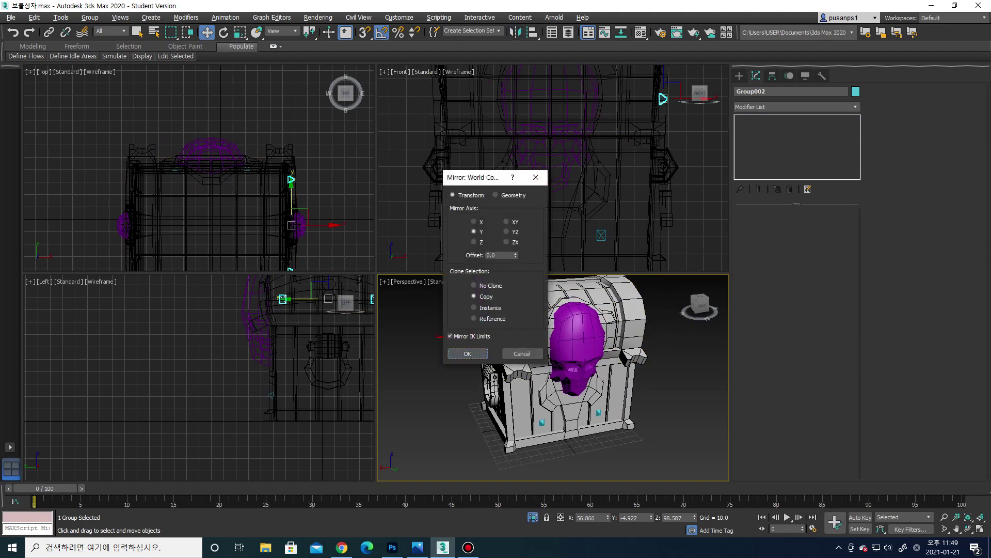
left_click(467, 353)
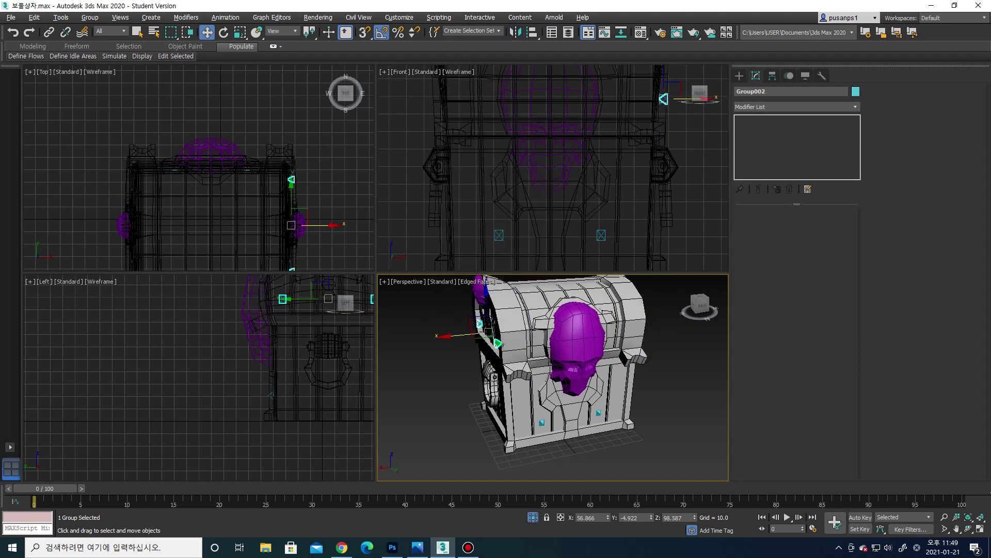
Move the mirrored stud group along X to the lid's opposite side
left_click_drag(465, 335, 615, 331)
middle_click_drag(615, 330, 516, 346, "alt")
scroll(537, 351, "up", 5)
left_click_drag(550, 347, 527, 346)
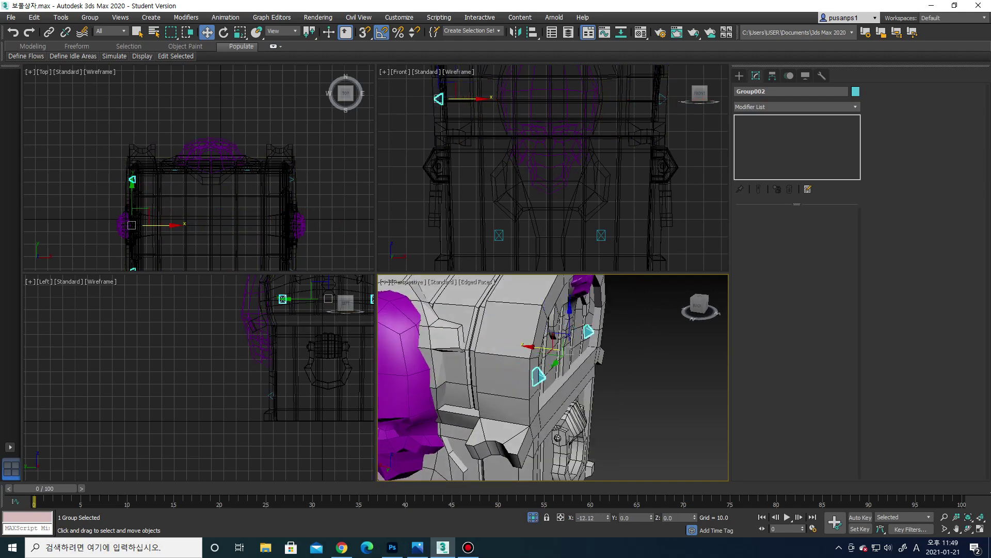
key("z")
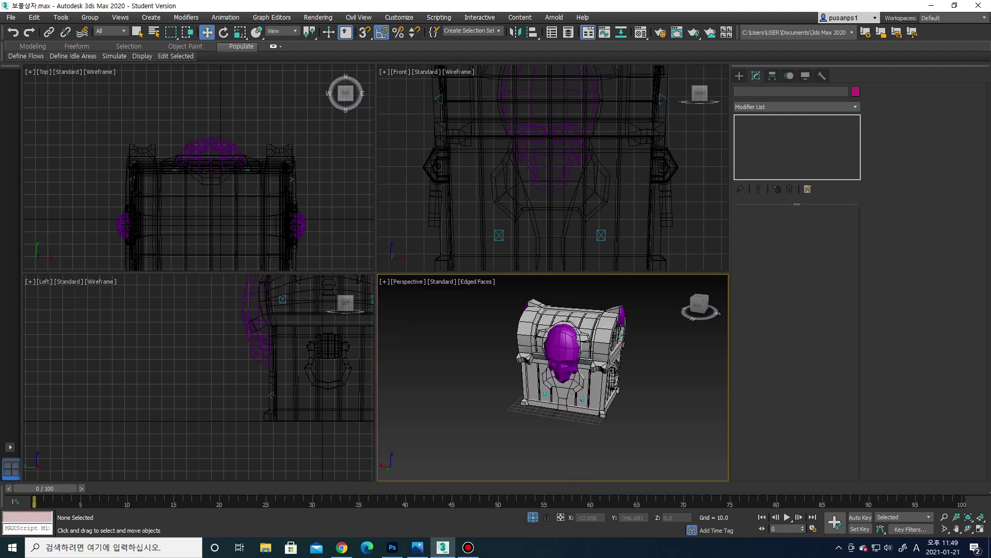
middle_click_drag(553, 377, 511, 377, "alt")
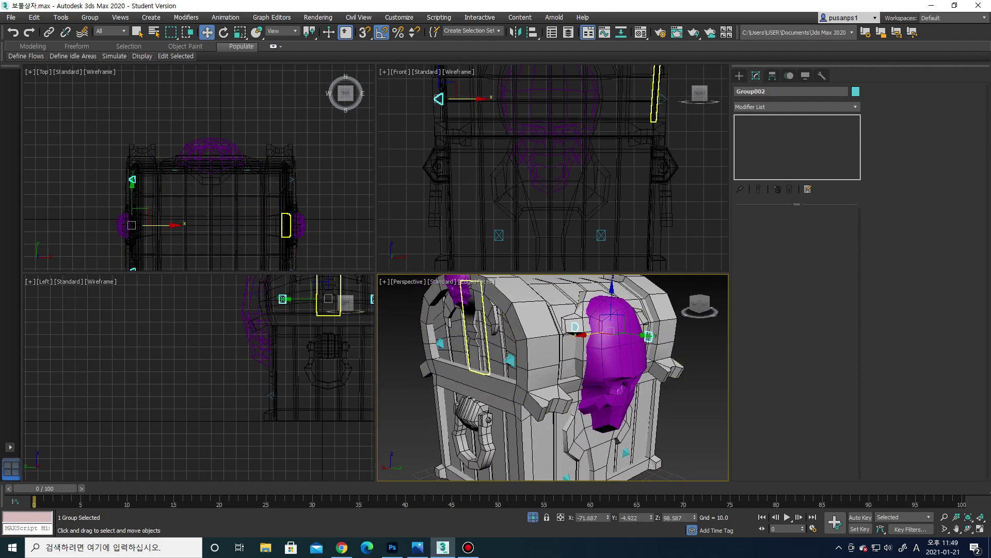
Select both stud groups, ungroup them into four studs, and clear the selection
left_click(491, 336, "ctrl")
right_click(511, 351)
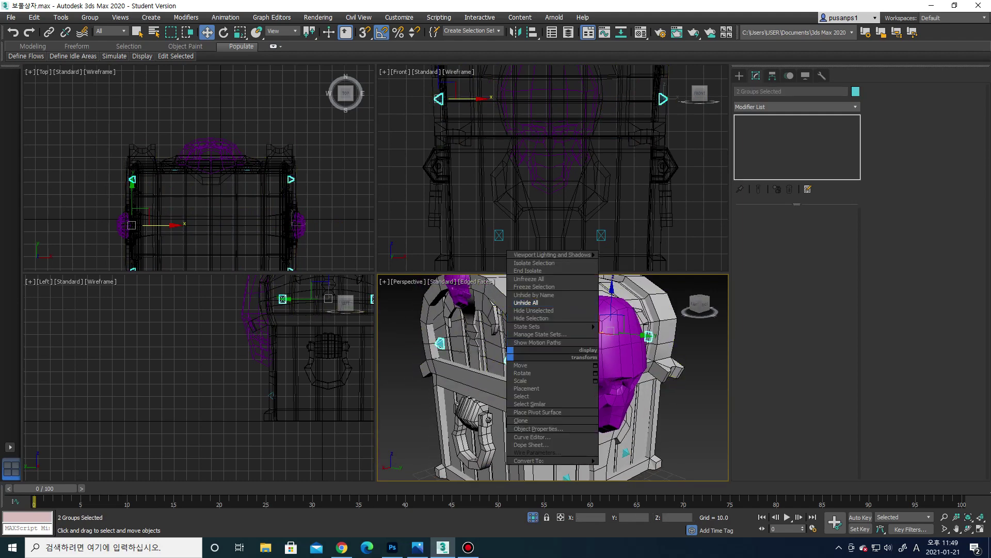
left_click(537, 310)
left_click(90, 18)
left_click(95, 41)
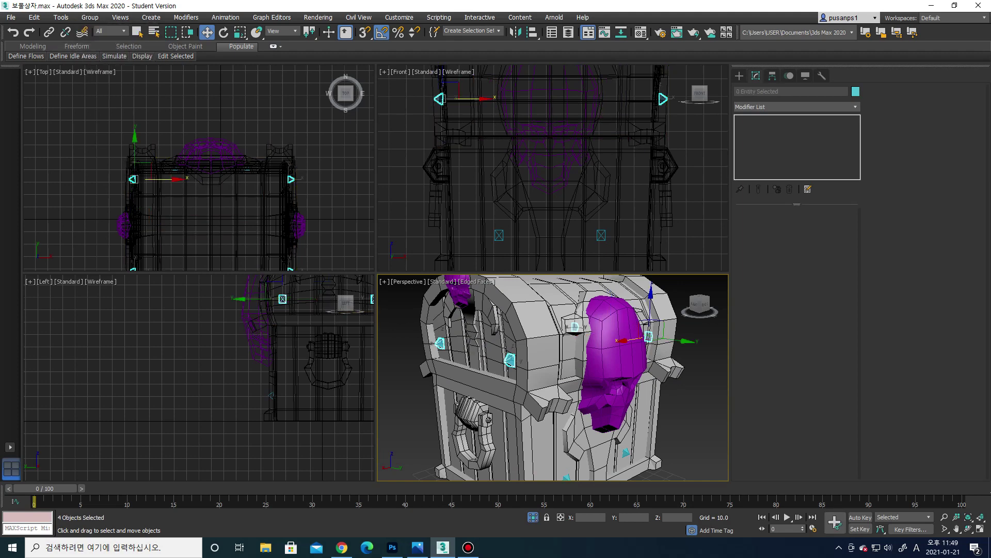
key("ctrl+d")
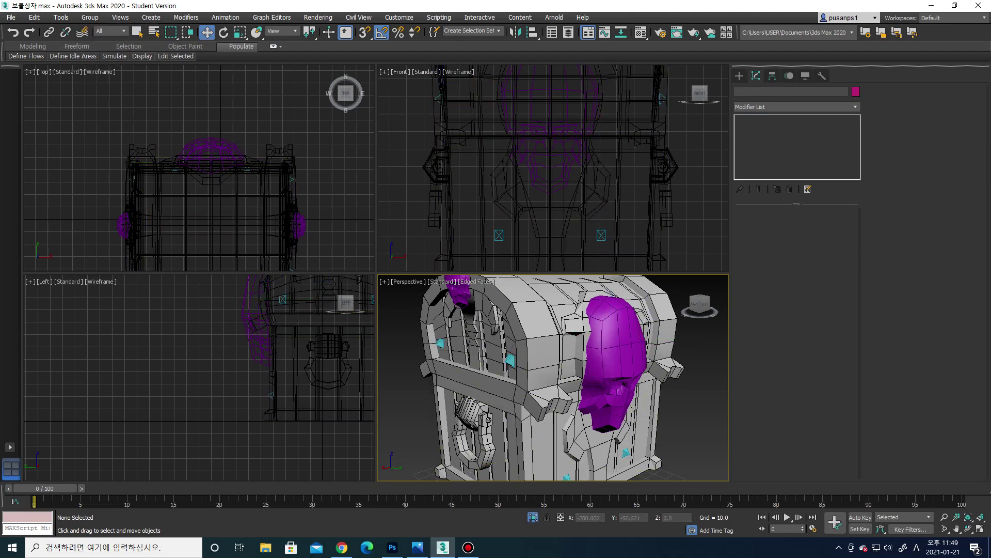
scroll(552, 377, "down", 5)
middle_click_drag(552, 377, 537, 377, "alt")
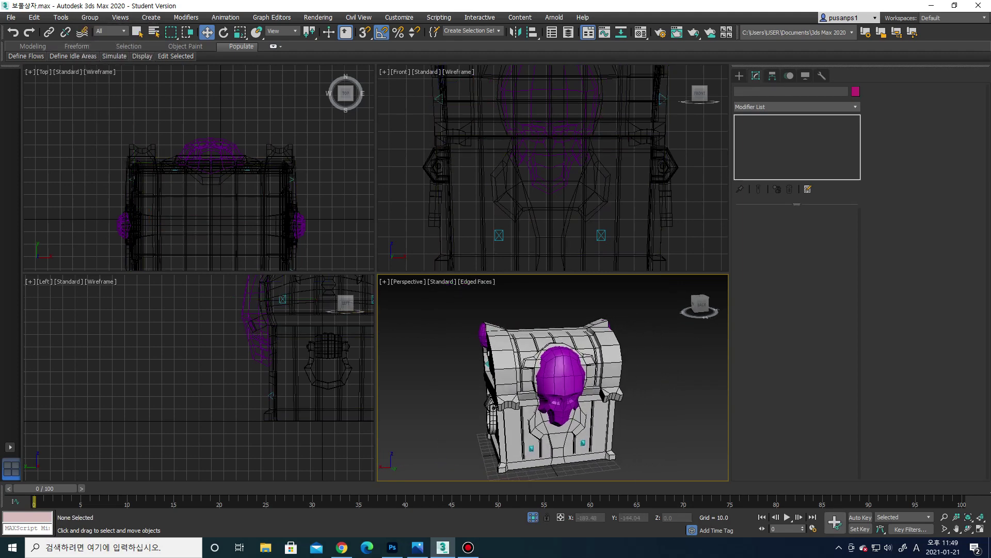
scroll(609, 393, "up", 3)
scroll(617, 372, "up", 2)
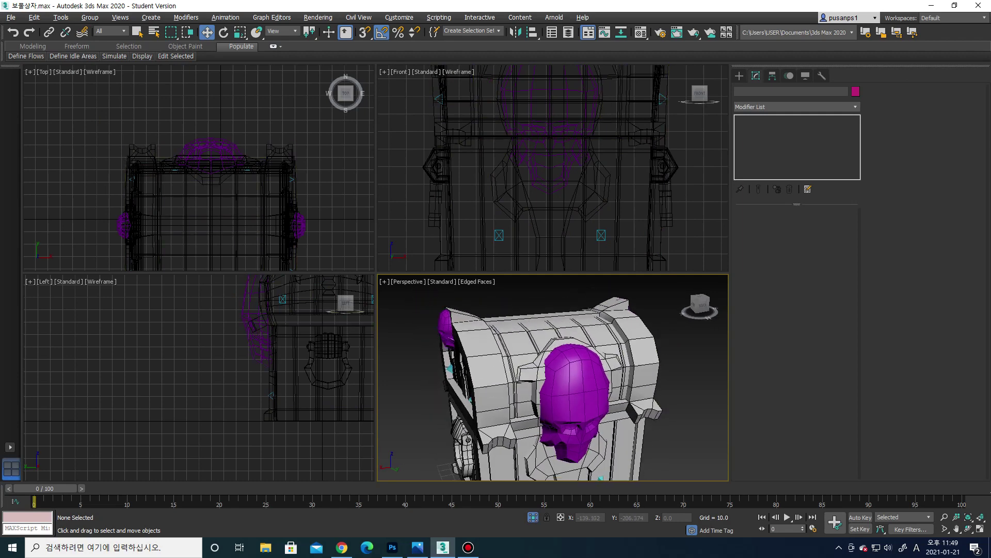
scroll(594, 382, "up", 1)
scroll(576, 388, "up", 2)
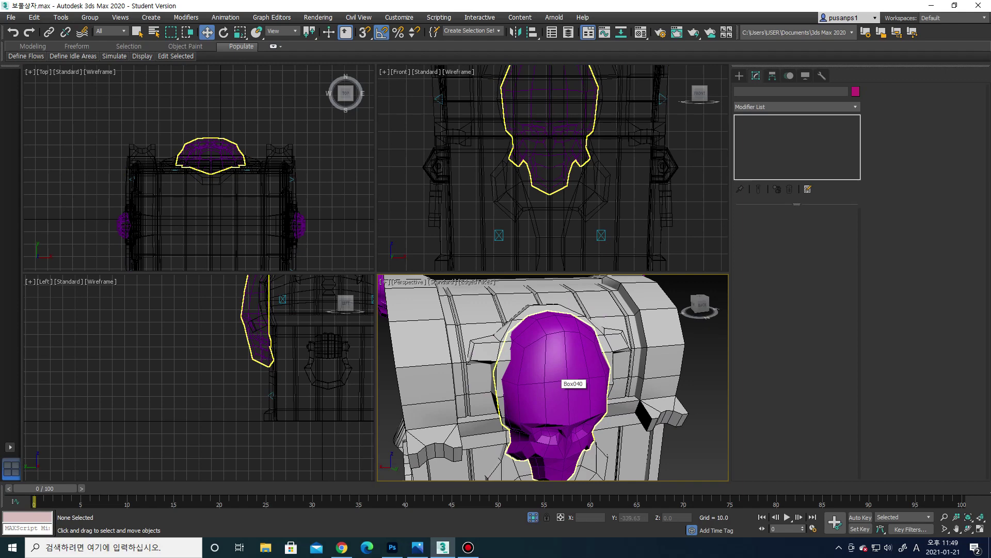
Clone the chest lid off to the side as Object010
left_click(624, 340)
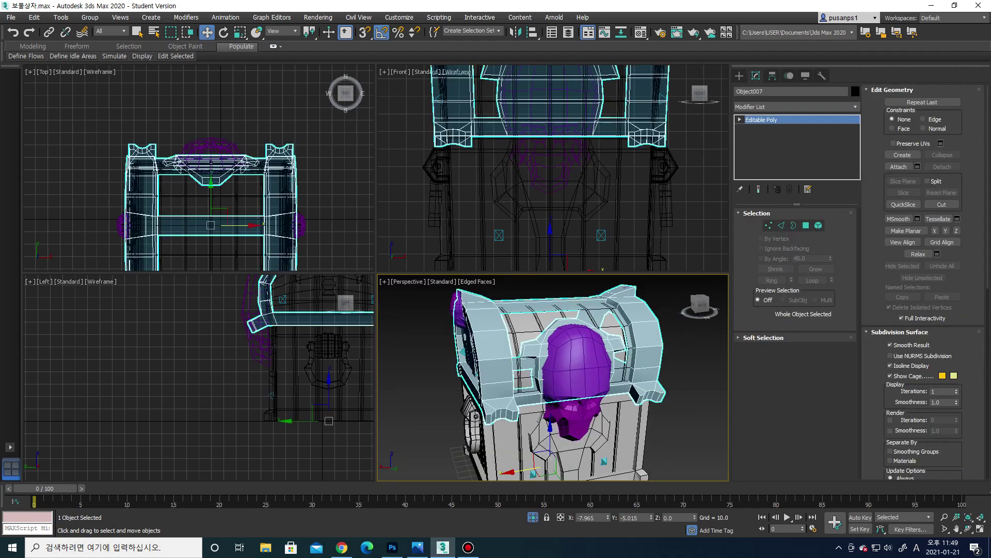
middle_click_drag(625, 340, 623, 393, "alt")
scroll(623, 393, "down", 3)
scroll(517, 382, "down", 3)
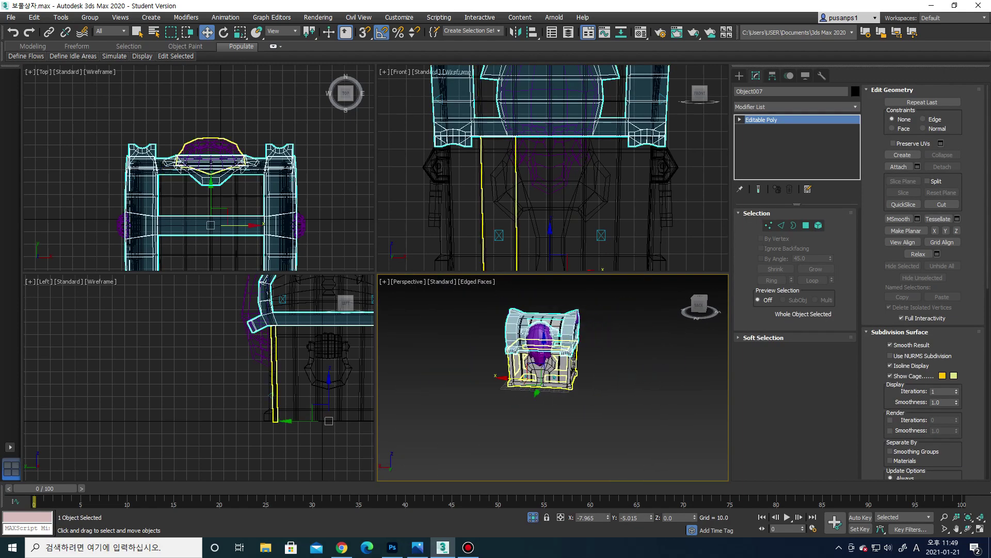
scroll(504, 392, "up", 3)
left_click_drag(516, 397, 677, 405, "shift")
left_click(497, 317)
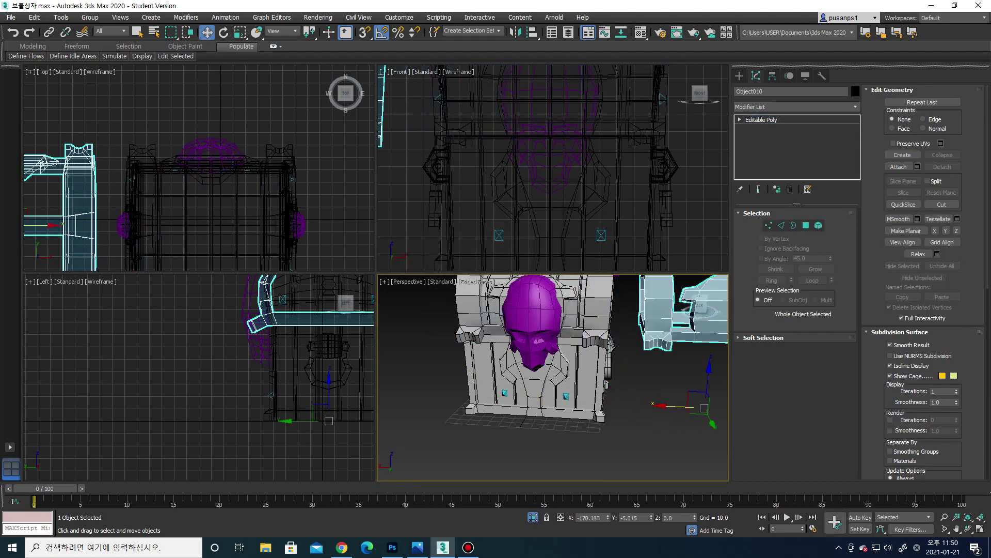
Connect the ring of dome edges on the lid copy with new edges
mouse_move(516, 361)
middle_mouse_down("alt")
mouse_move(594, 377)
mouse_move(528, 404)
mouse_move(578, 376)
middle_mouse_up("alt")
scroll(548, 372, "up", 3)
key("4")
scroll(552, 377, "up", 3)
key("2")
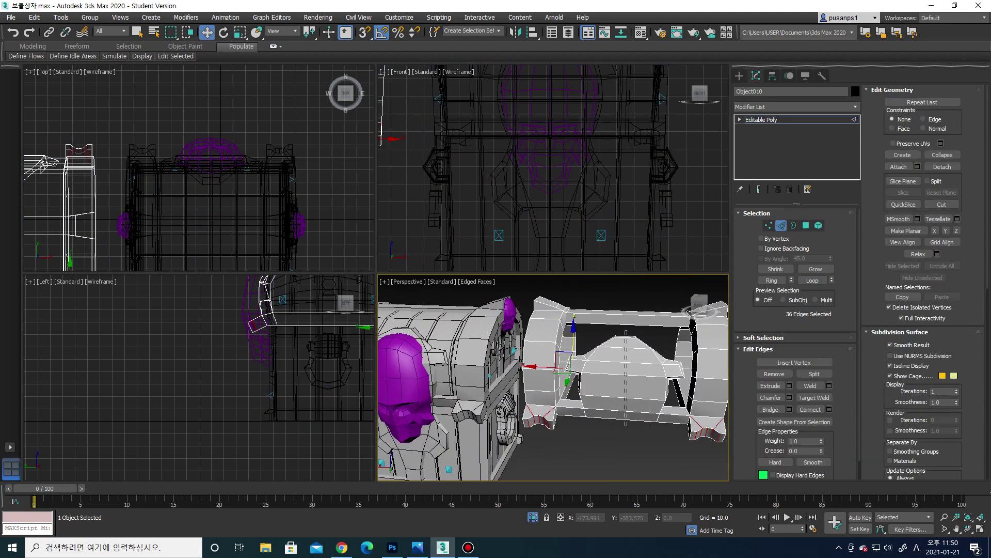
double_click(625, 361)
key("ctrl+shift+e")
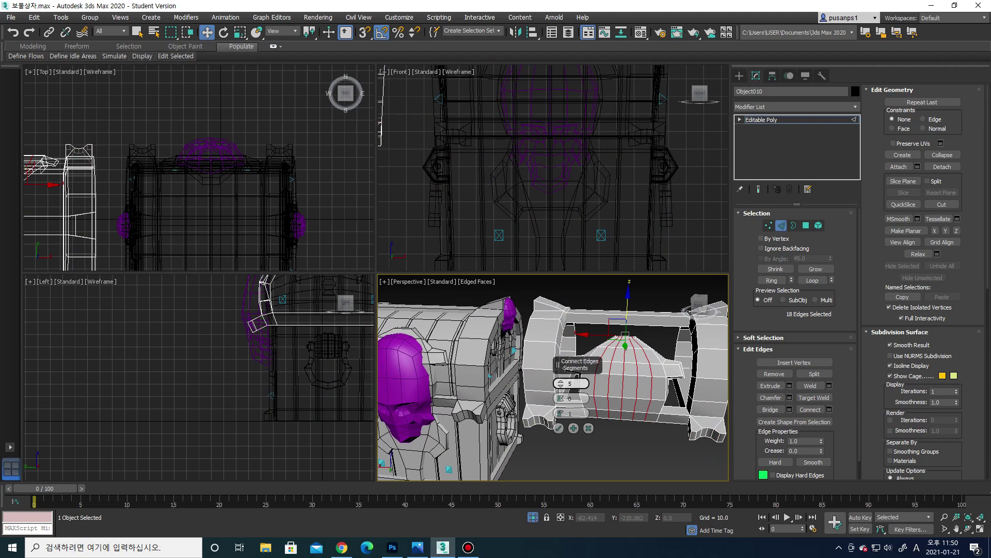
left_click(558, 428)
Inset two polygons on the dome's side by 2.222
middle_click_drag(558, 428, 532, 431, "alt")
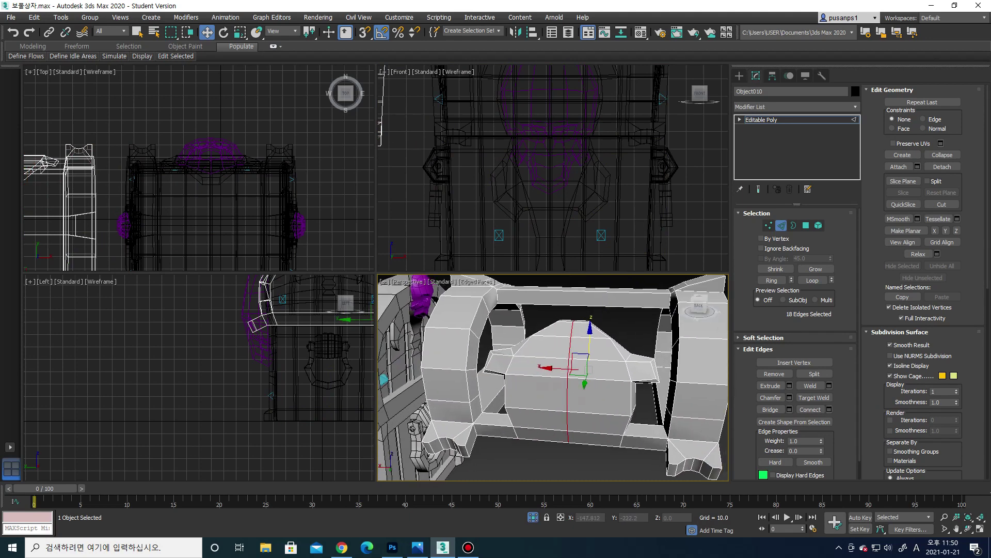
key("4")
left_click(598, 371)
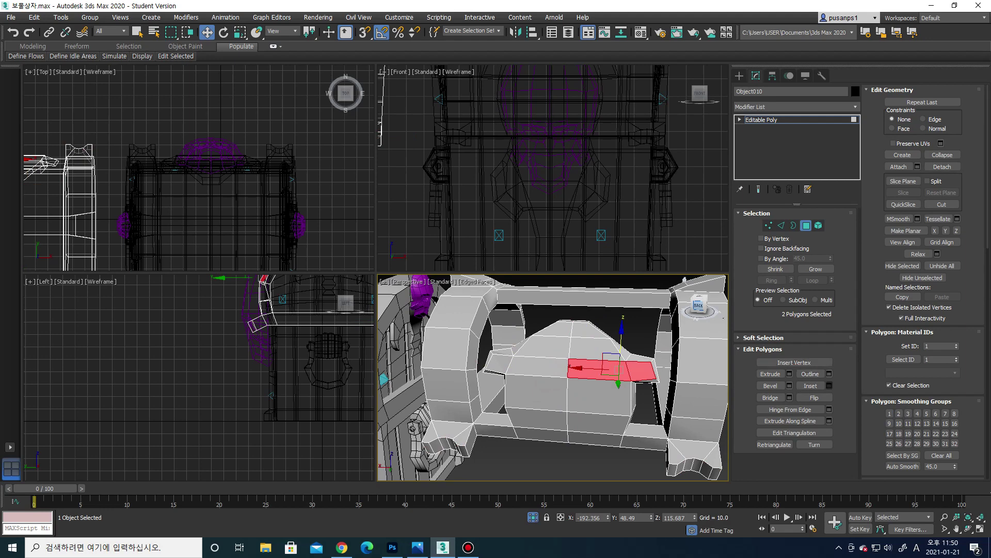
left_click(828, 386)
scroll(707, 362, "up", 2)
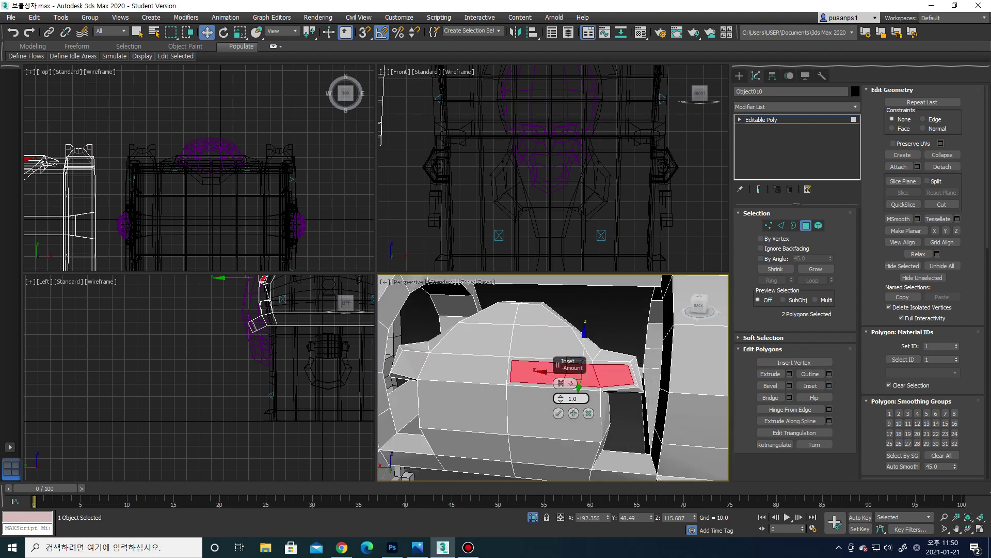
left_click_drag(561, 398, 560, 392)
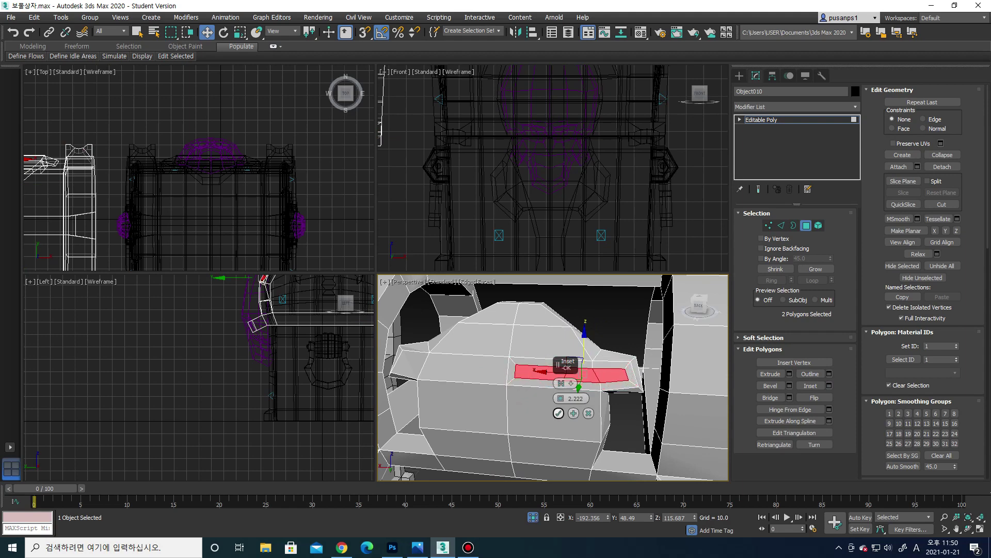
left_click(559, 412)
Detach the inset faces as Object011 and select the new object
left_click(943, 167)
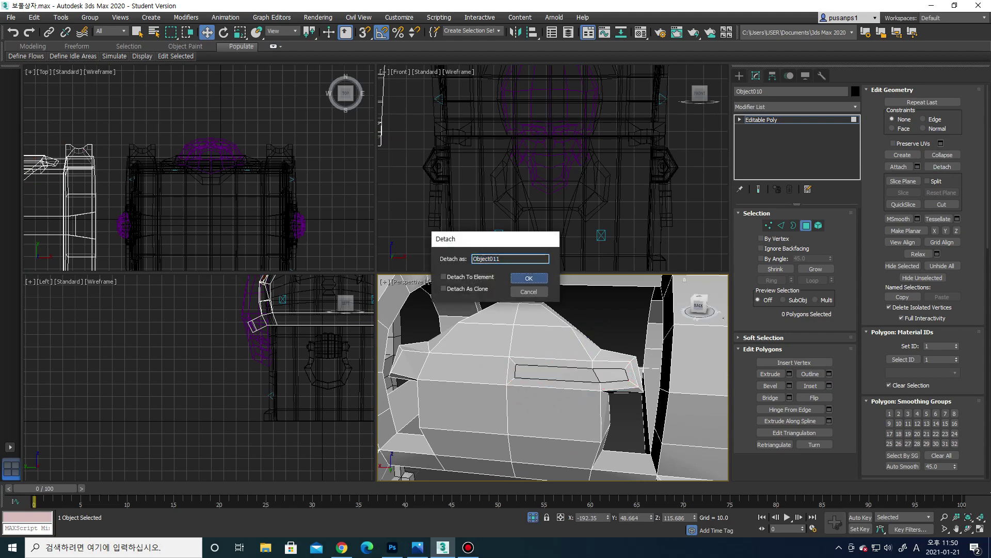
key("Return")
left_click(740, 76)
key("z")
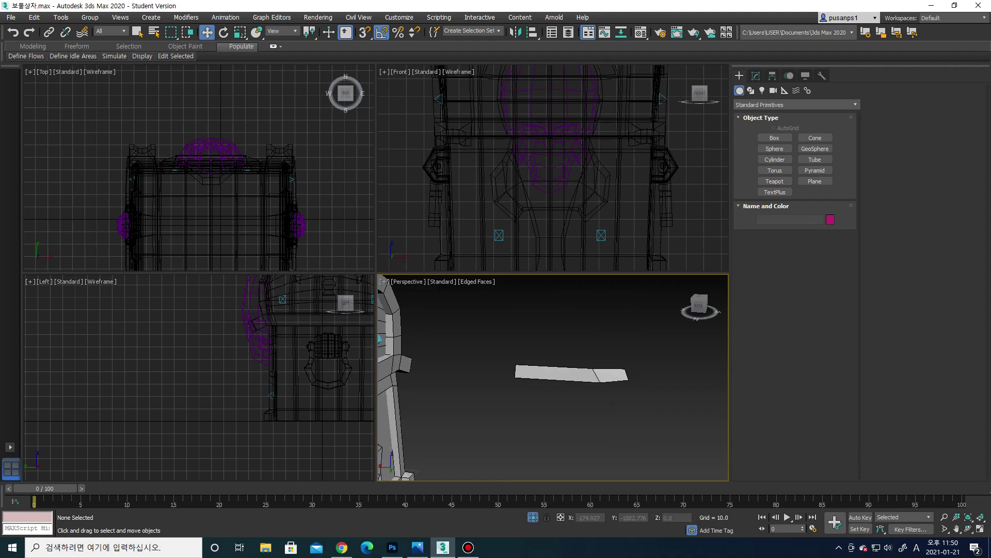
left_click(586, 346)
scroll(574, 373, "down", 3)
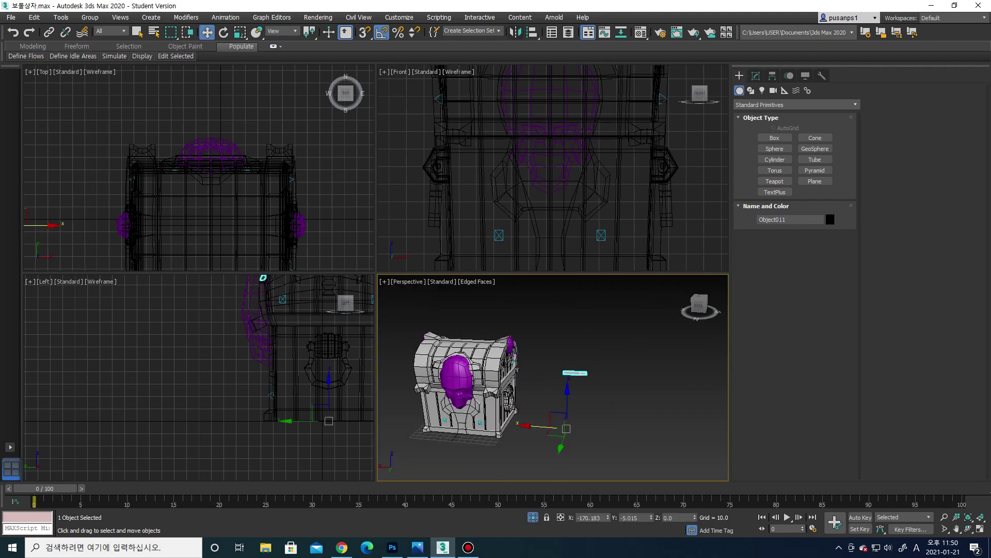
Align the strip's pivot to the chest's pivot on X, Y and Z
key("alt+a")
left_click(455, 388)
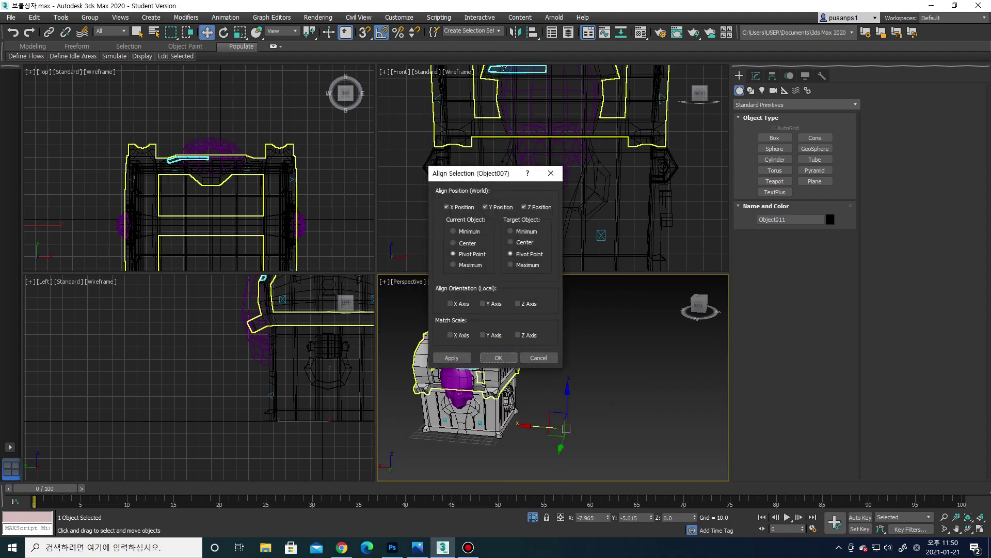
left_click(499, 357)
key("z")
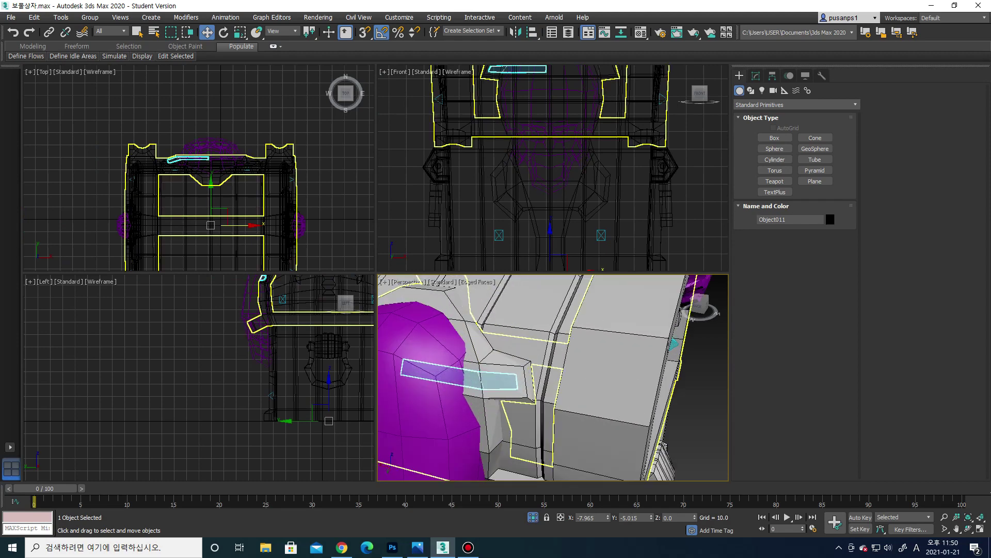
Inspect the strip's end vertices and grow an edge loop of three edges
key("shift+z")
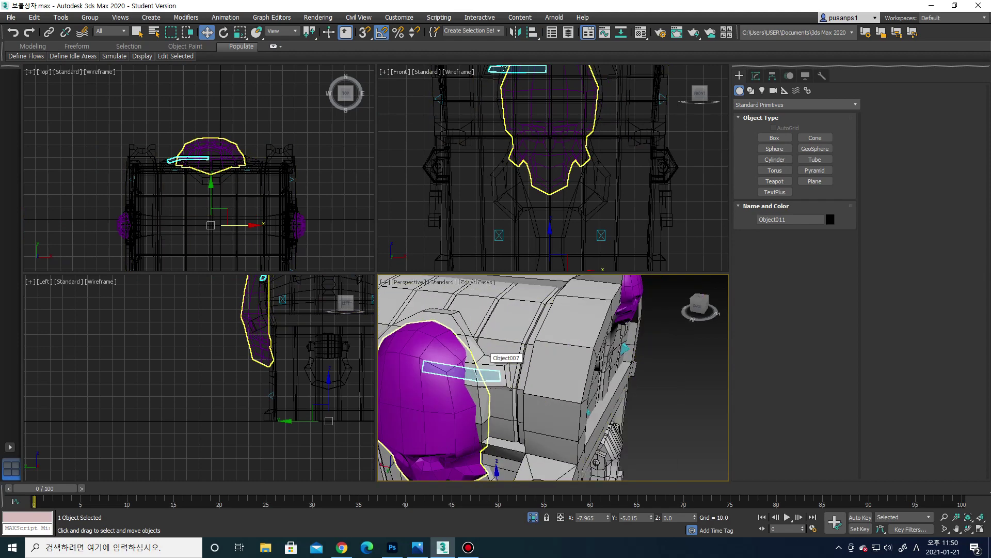
key("1")
left_click_drag(411, 349, 442, 398)
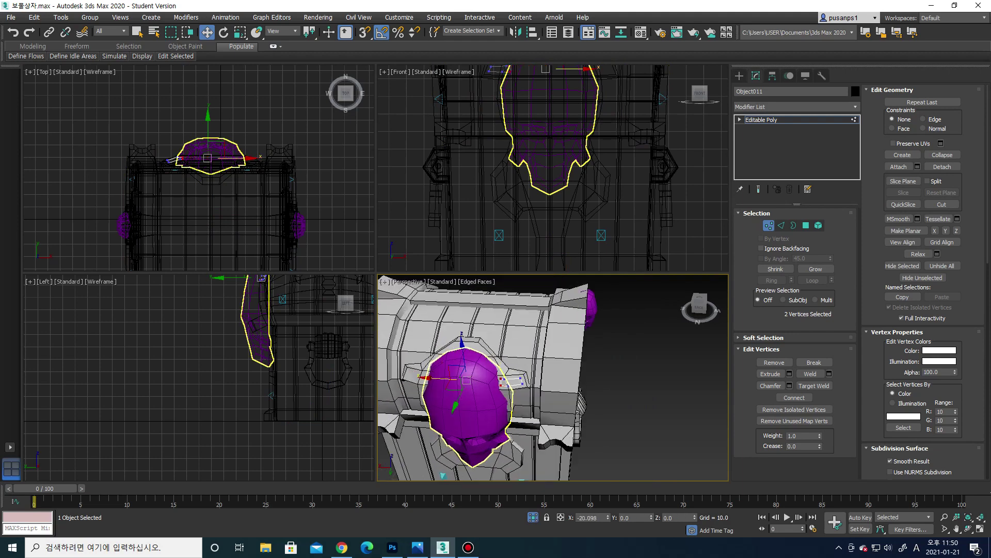
scroll(518, 388, "up", 5)
middle_click_drag(516, 372, 507, 355, "alt")
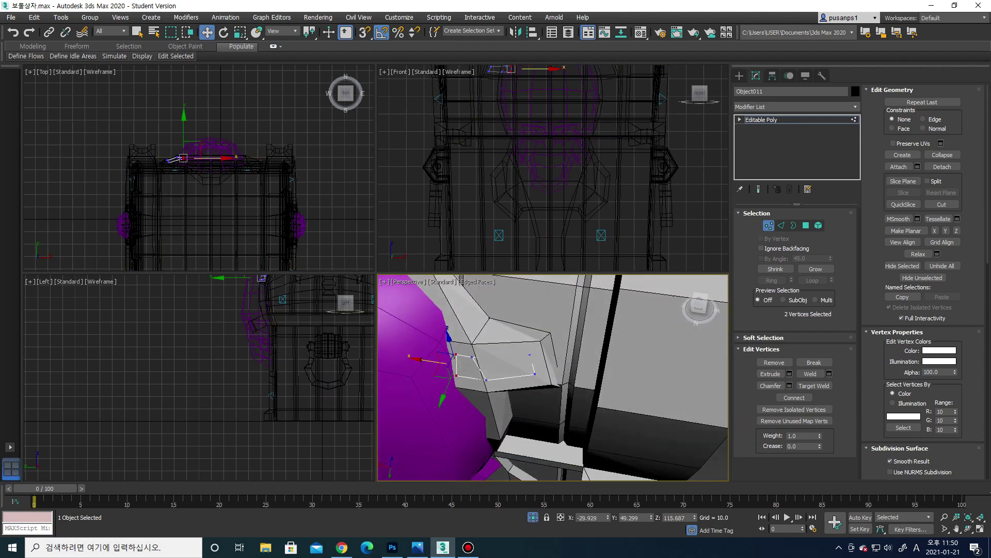
left_click(506, 356)
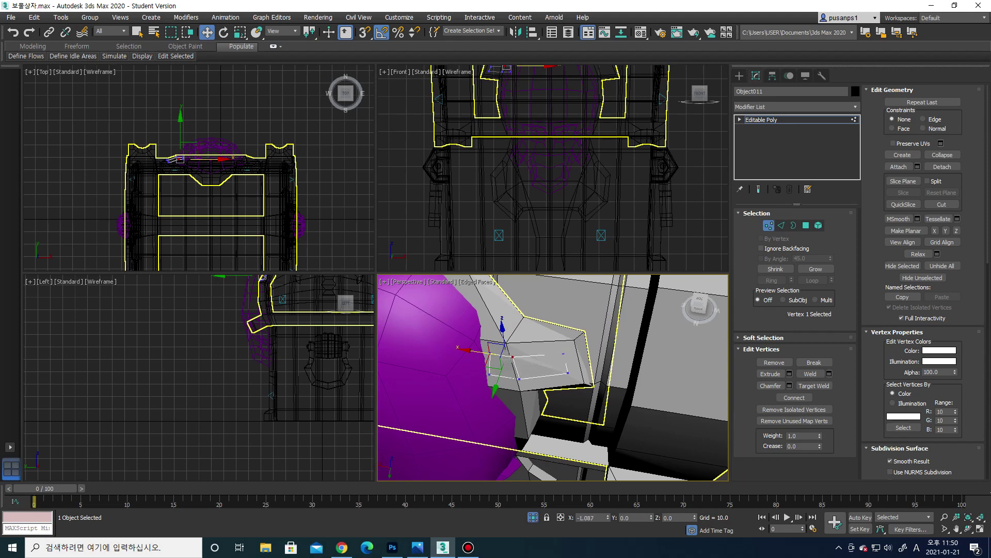
key("2")
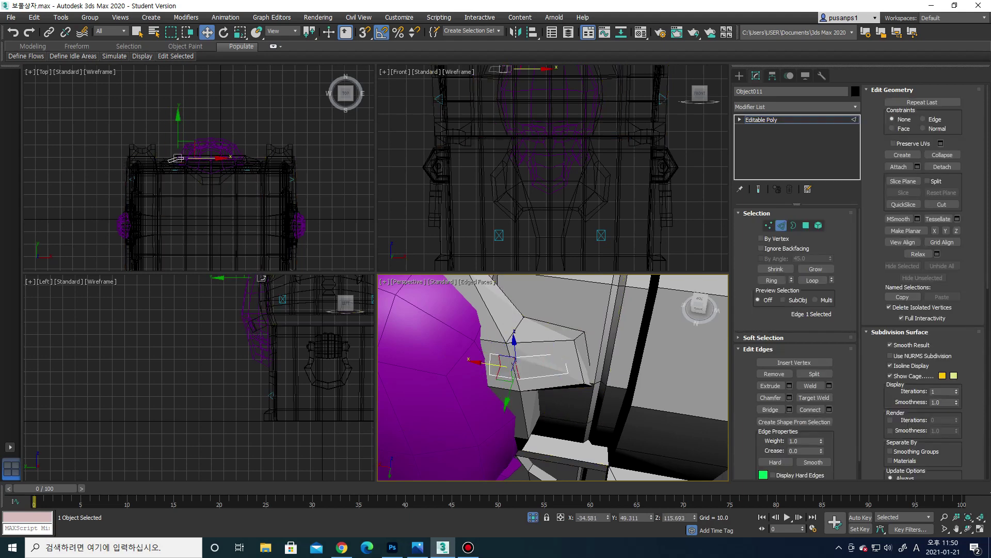
middle_click_drag(516, 371, 522, 373, "alt")
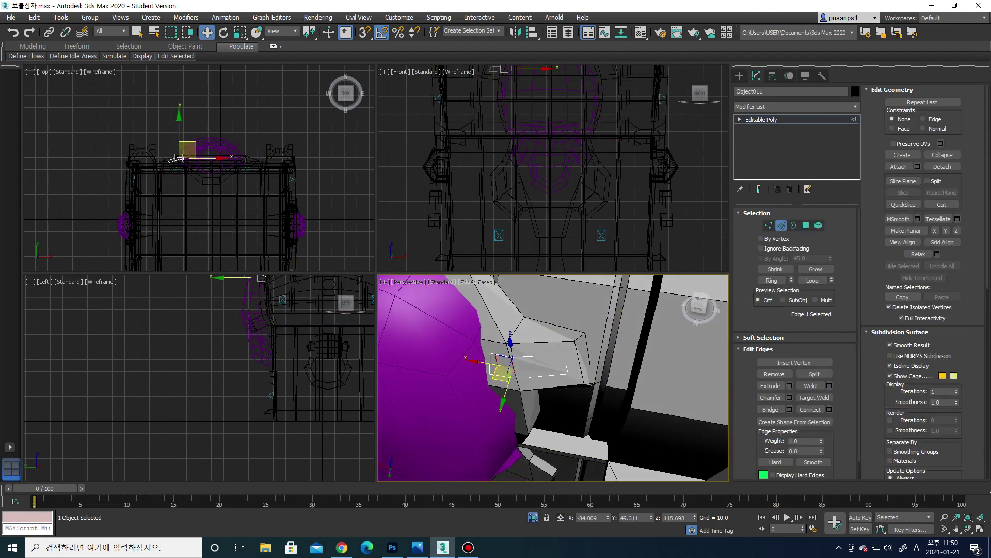
key("alt+l")
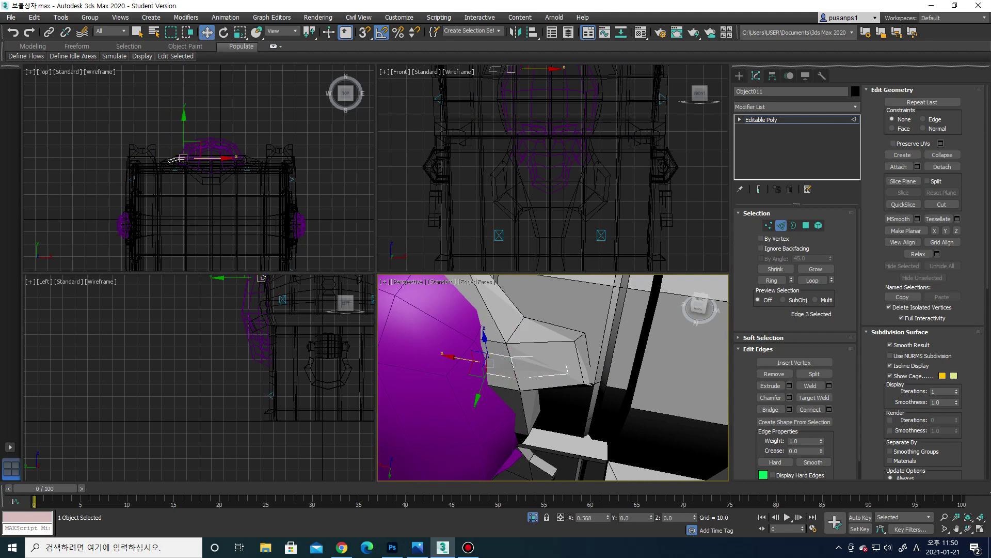
key("1")
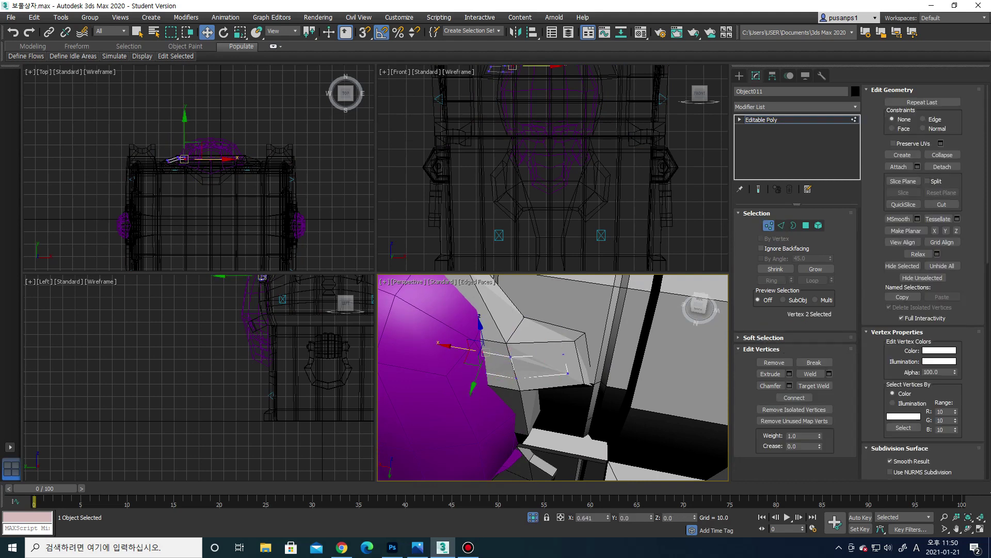
key("4")
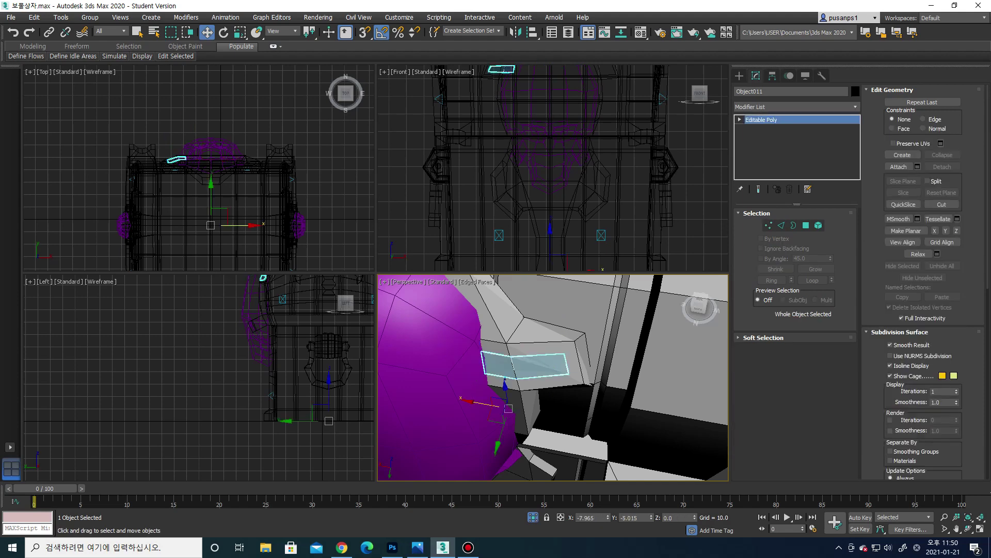
left_click(798, 107)
Give the strip a Shell modifier with Outer Amount 2.54 and collapse it to Editable Poly
key("s")
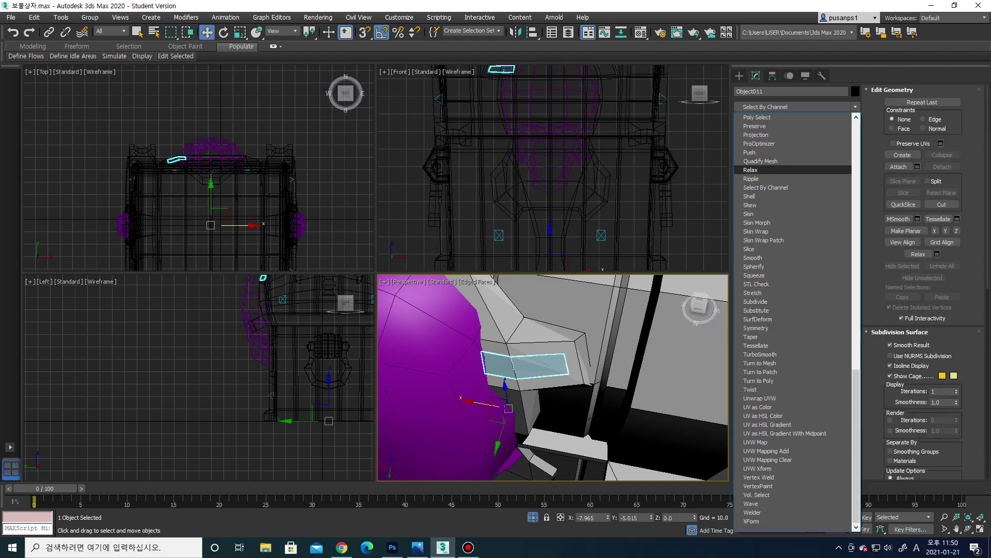
key("Return")
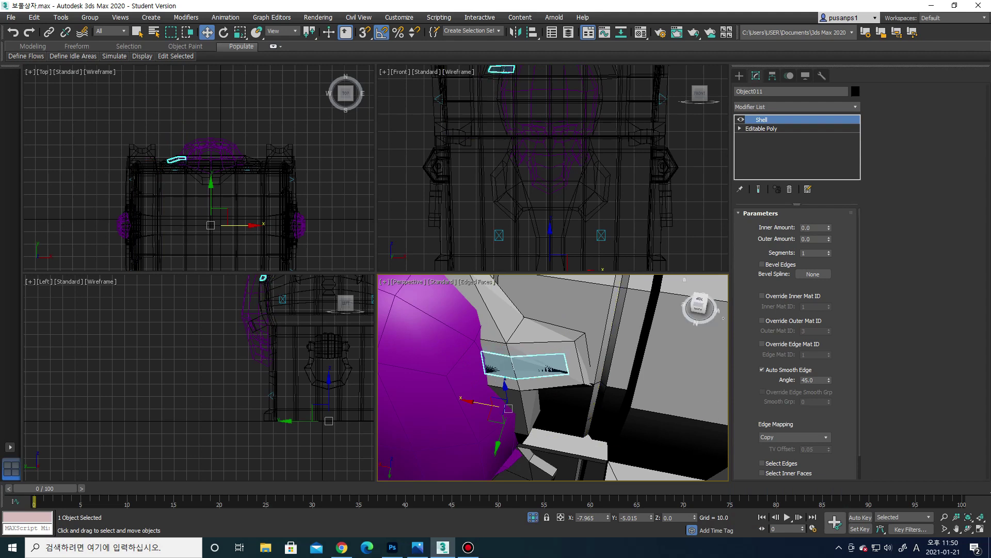
left_click_drag(829, 239, 829, 227)
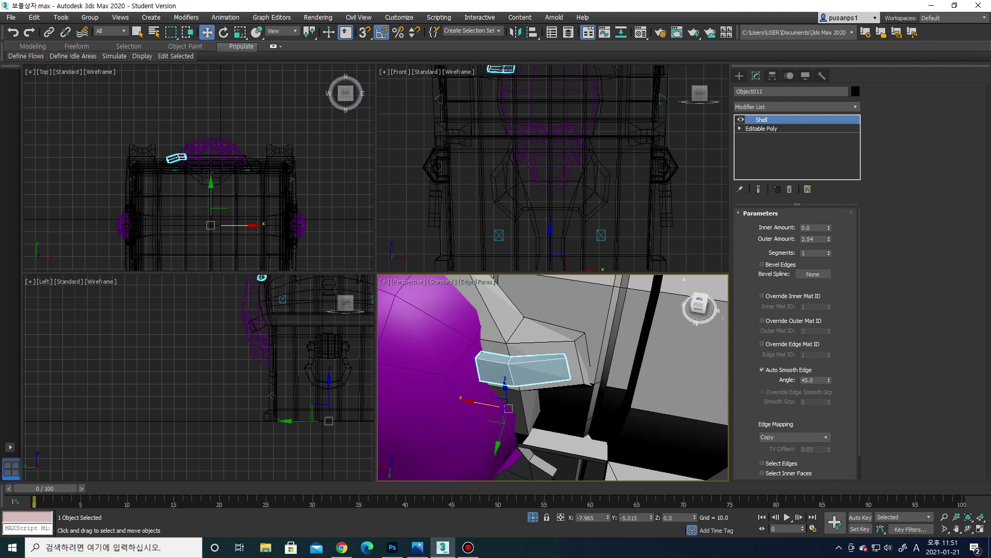
middle_click_drag(516, 392, 594, 361, "alt")
right_click(625, 318)
mouse_move(573, 424)
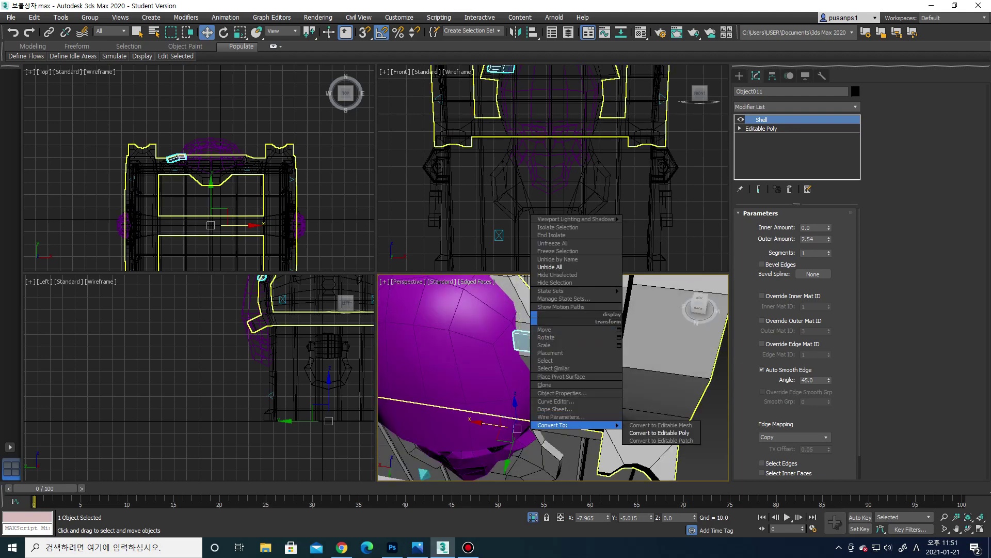
left_click(661, 433)
Connect edge rings on the shelled strip to add new edge loops across it
key("2")
key("z")
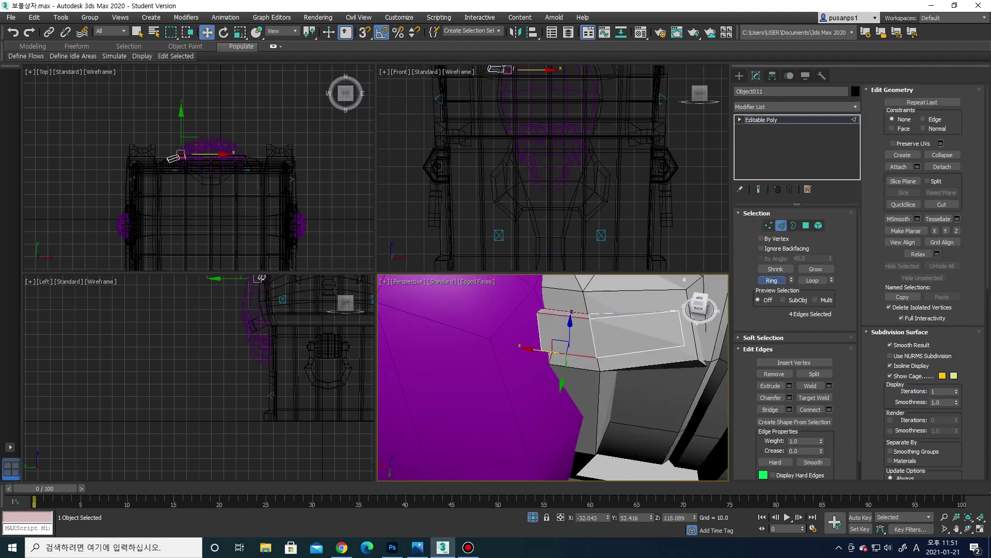
left_click(829, 409)
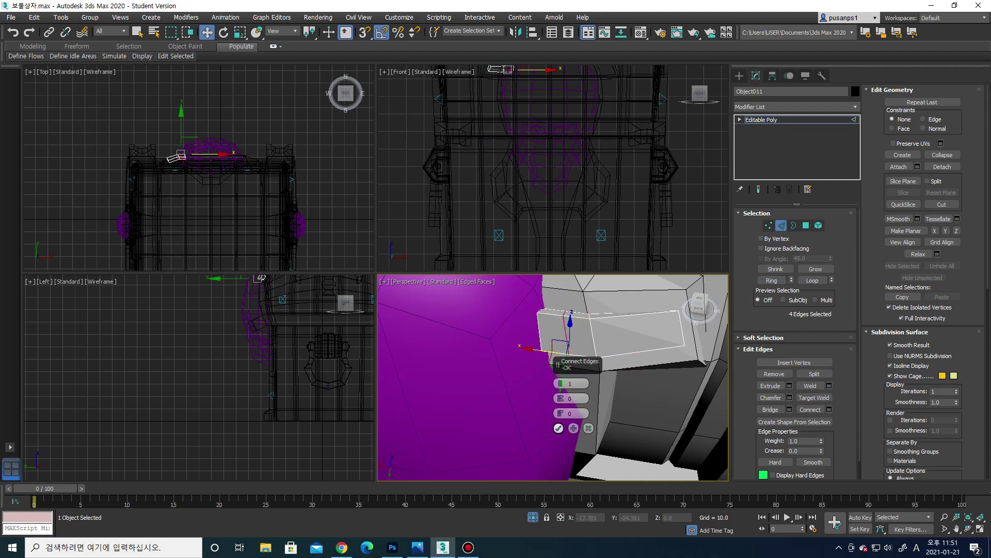
left_click(558, 428)
left_click(540, 331)
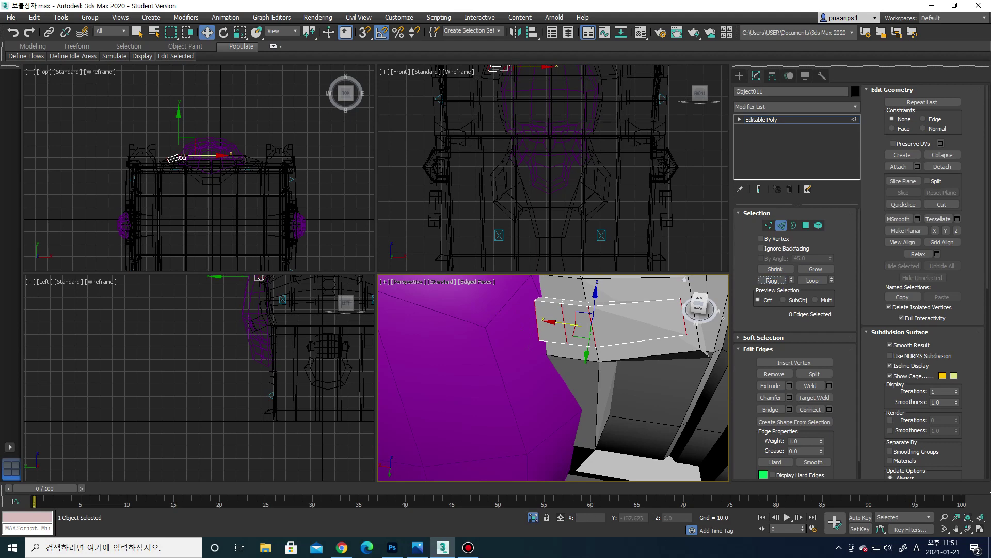
left_click(829, 409)
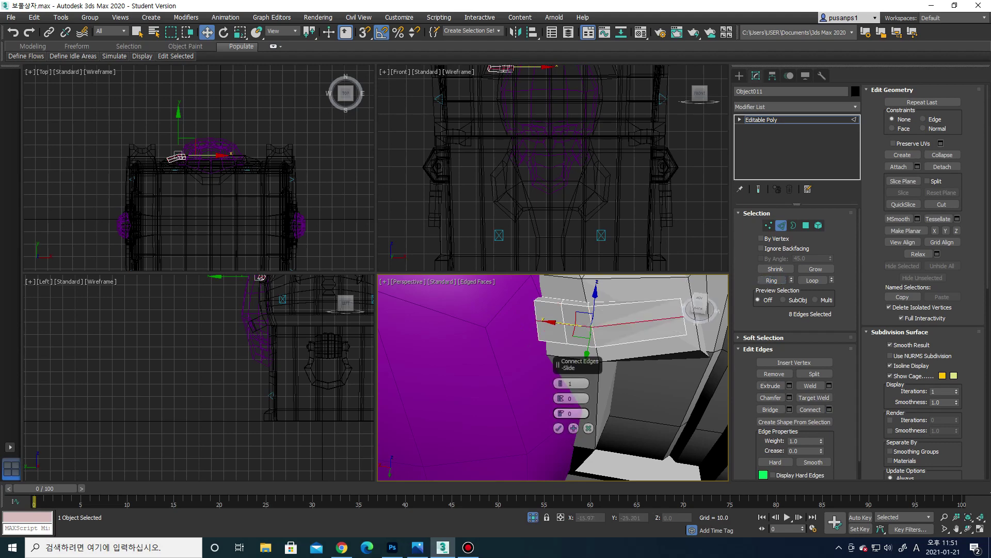
left_click(558, 428)
left_click(537, 309)
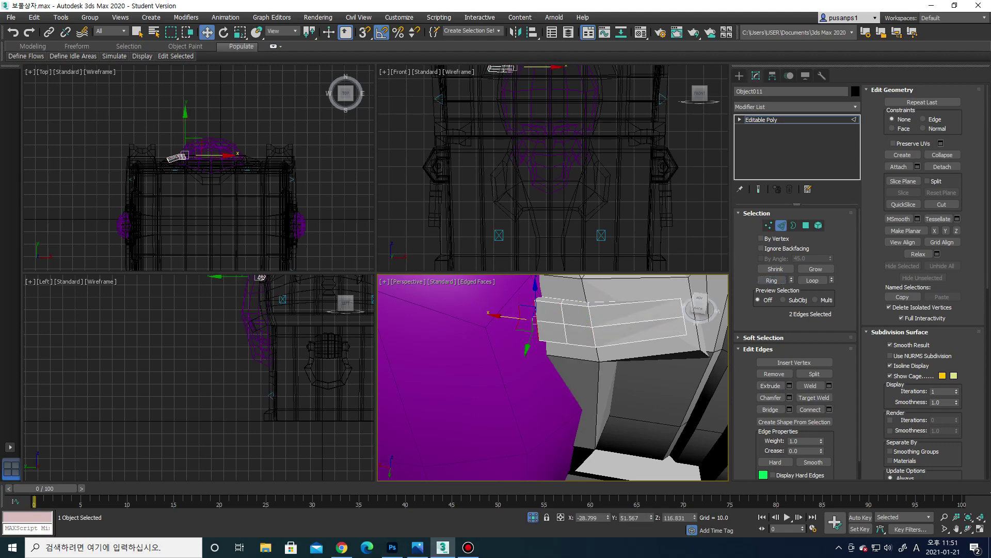
middle_click_drag(516, 307, 519, 316, "alt")
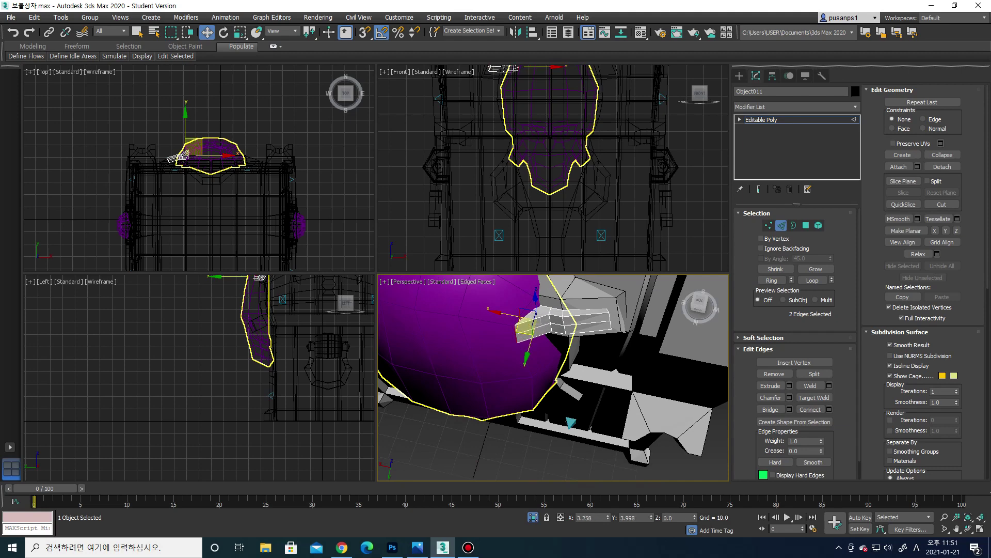
Select the band's front edge, then zoom in on its end vertices
scroll(524, 327, "up", 2)
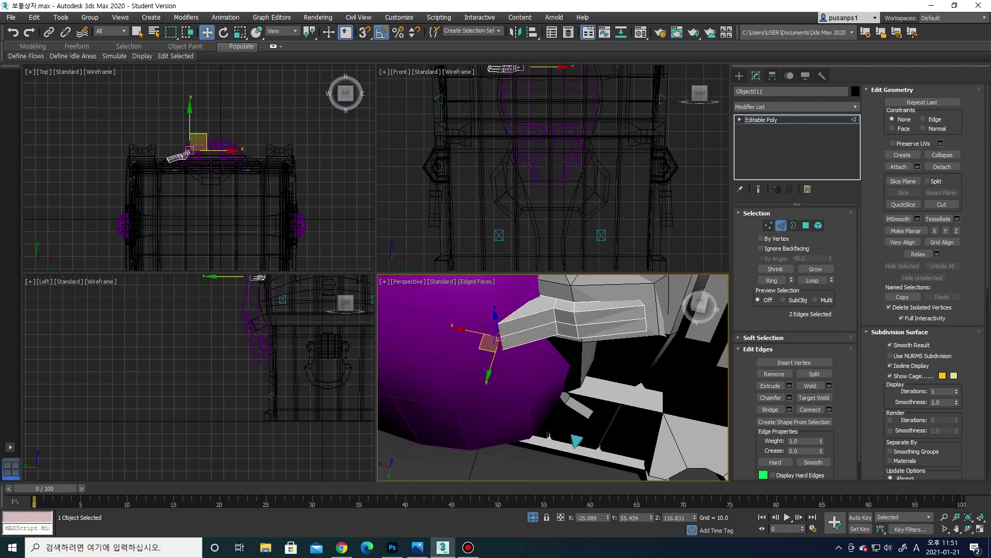
left_click(521, 331)
mouse_move(522, 341)
middle_mouse_down("alt")
mouse_move(537, 335)
mouse_move(524, 338)
middle_mouse_up("alt")
key("1")
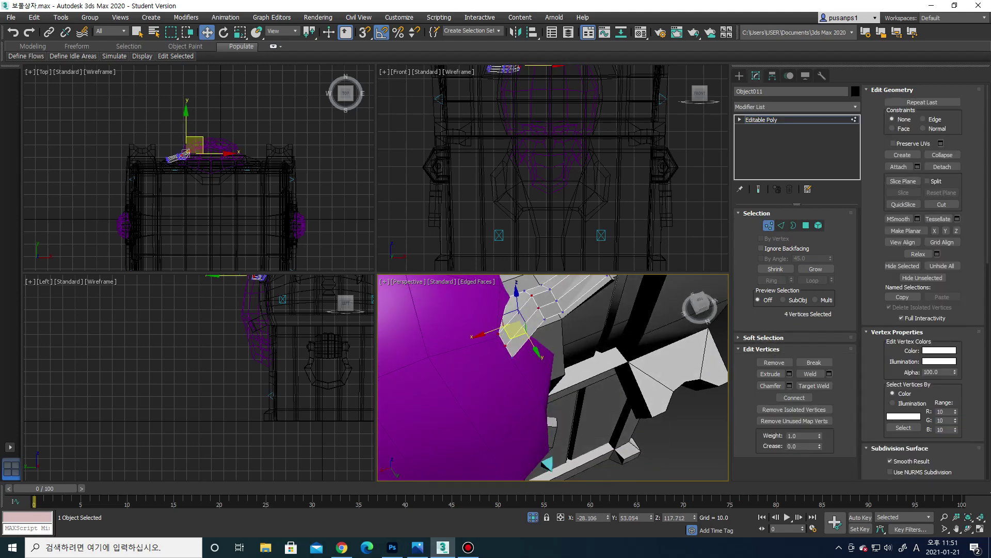
middle_click_drag(521, 347, 520, 347, "alt")
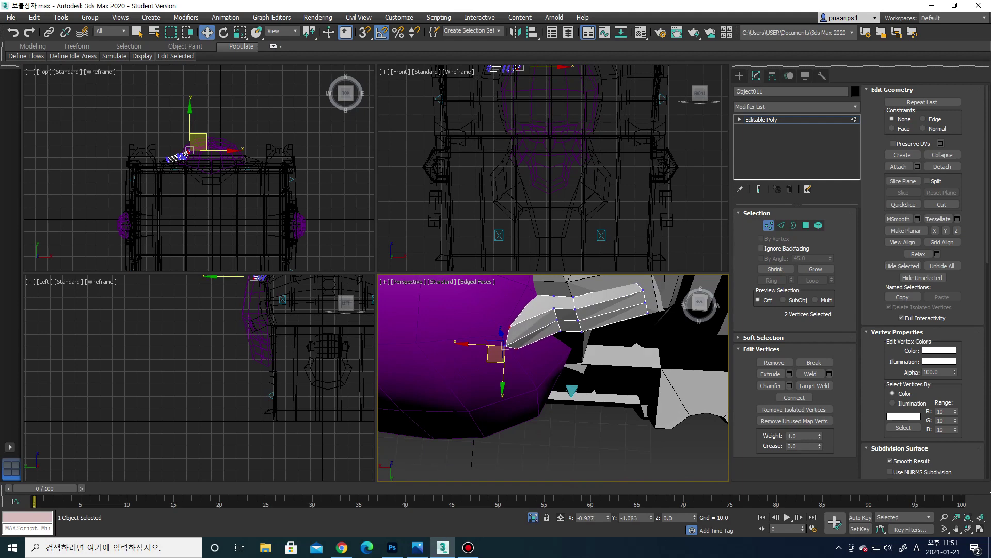
scroll(506, 345, "up", 3)
mouse_move(506, 345)
middle_mouse_down("alt")
mouse_move(512, 337)
mouse_move(508, 371)
mouse_move(522, 359)
mouse_move(522, 382)
middle_mouse_up("alt")
Select the vertices at the band's bend and nudge them toward the lid
left_click(529, 375)
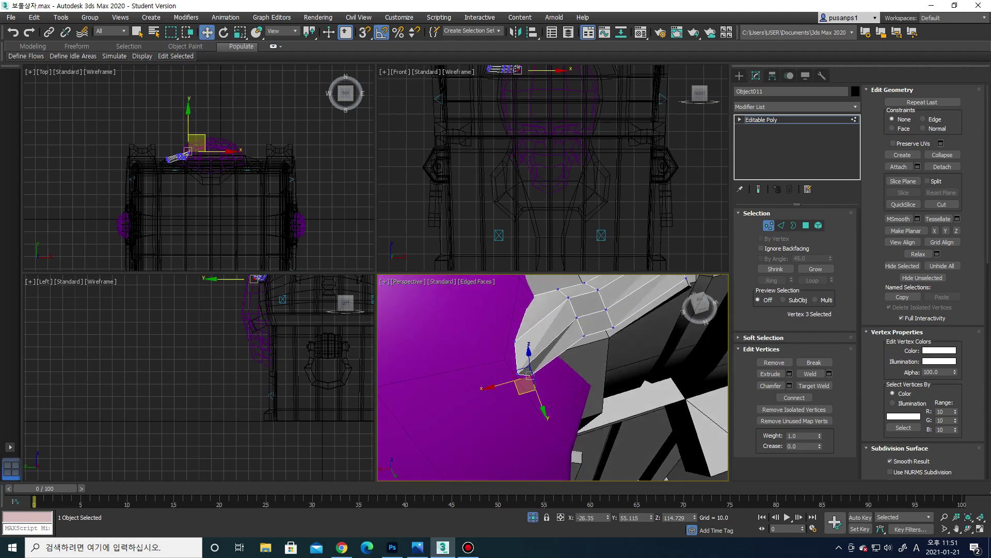
left_click(516, 372)
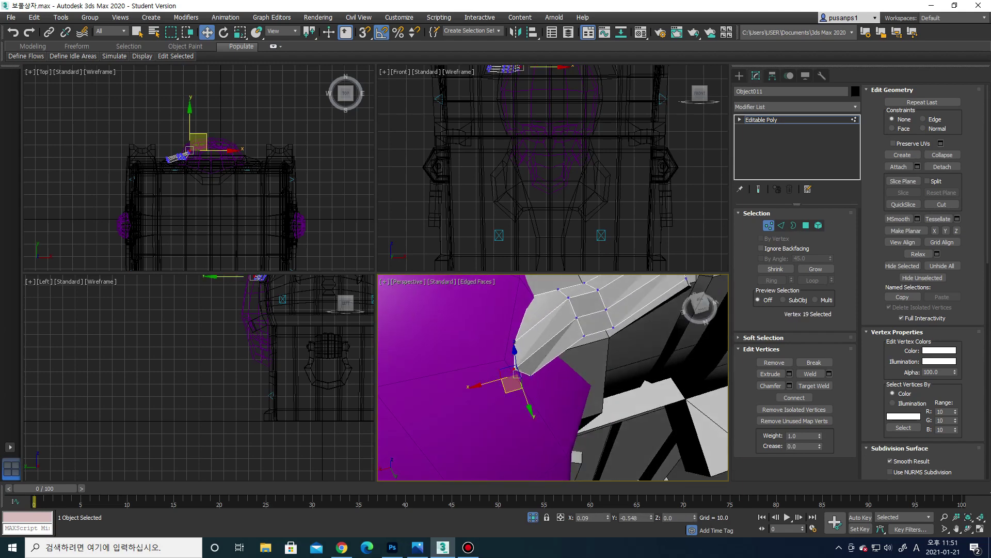
middle_click_drag(517, 373, 511, 382, "alt")
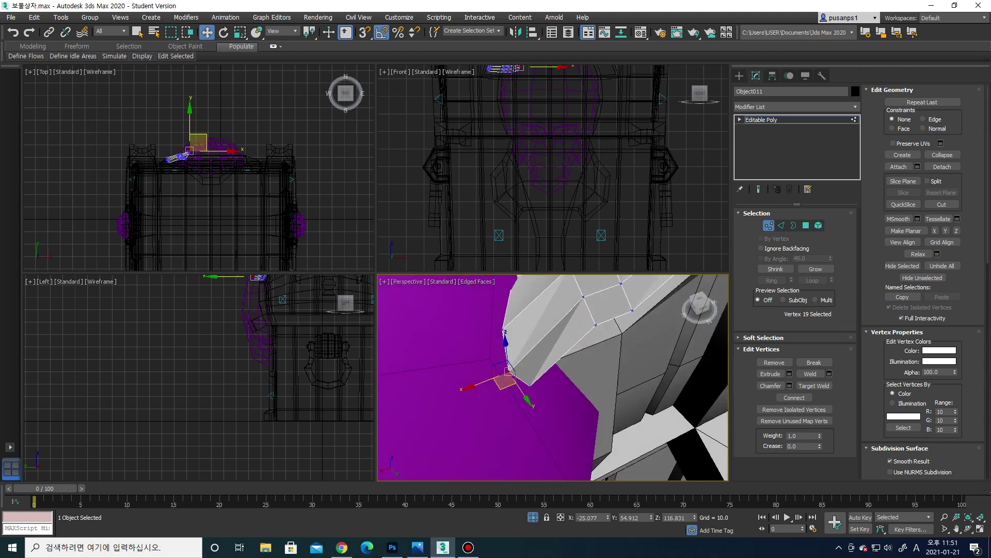
left_click_drag(496, 341, 521, 372)
mouse_move(511, 382)
middle_mouse_down("alt")
mouse_move(514, 355)
mouse_move(558, 369)
mouse_move(547, 373)
middle_mouse_up("alt")
left_click(560, 371)
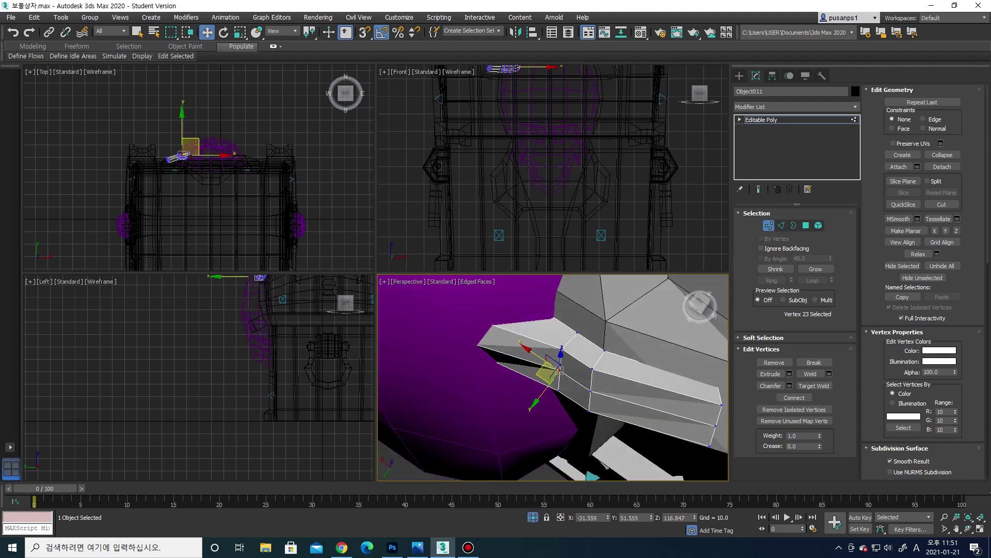
left_click_drag(548, 372, 547, 375)
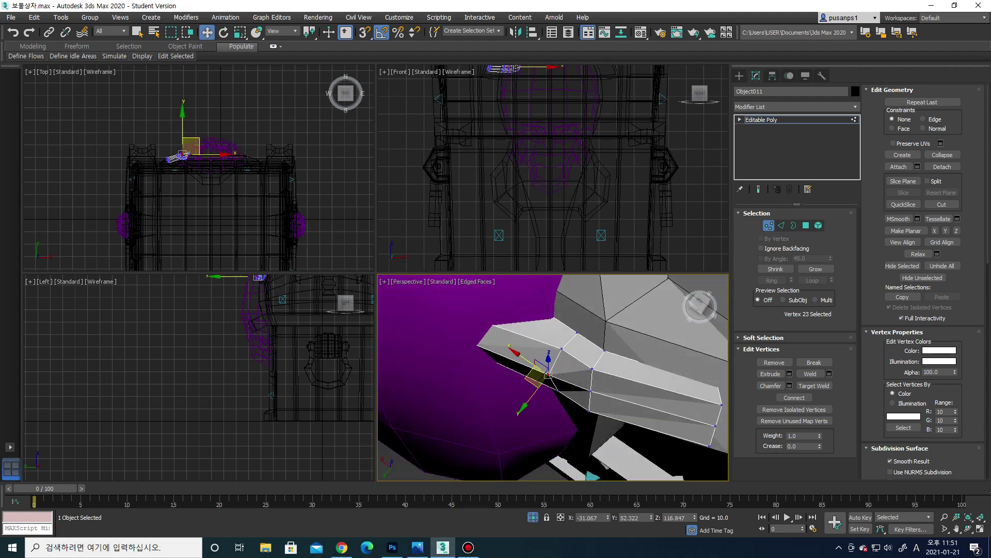
middle_click_drag(548, 374, 548, 373, "alt")
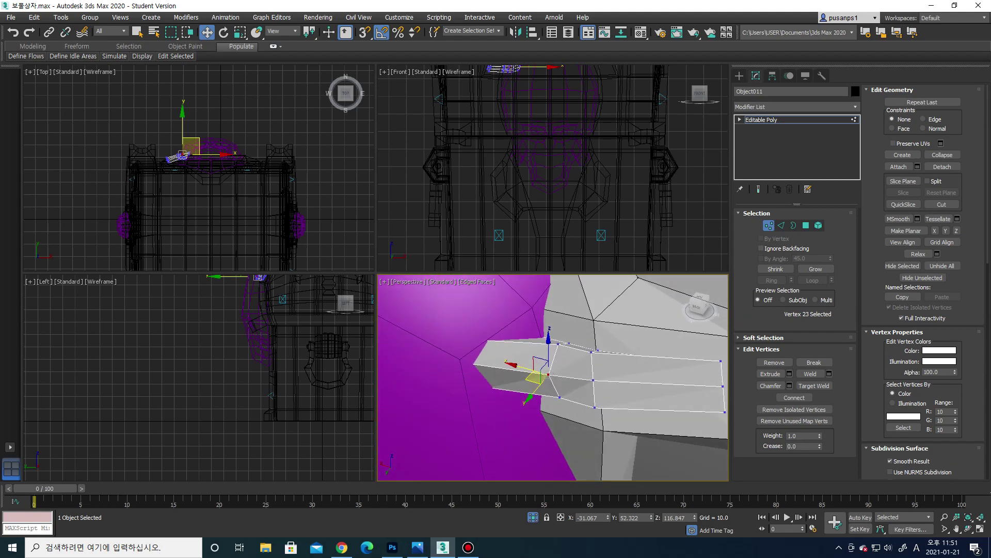
Try extending the strap's edge selection, undo it, and return to Vertex level
key("2")
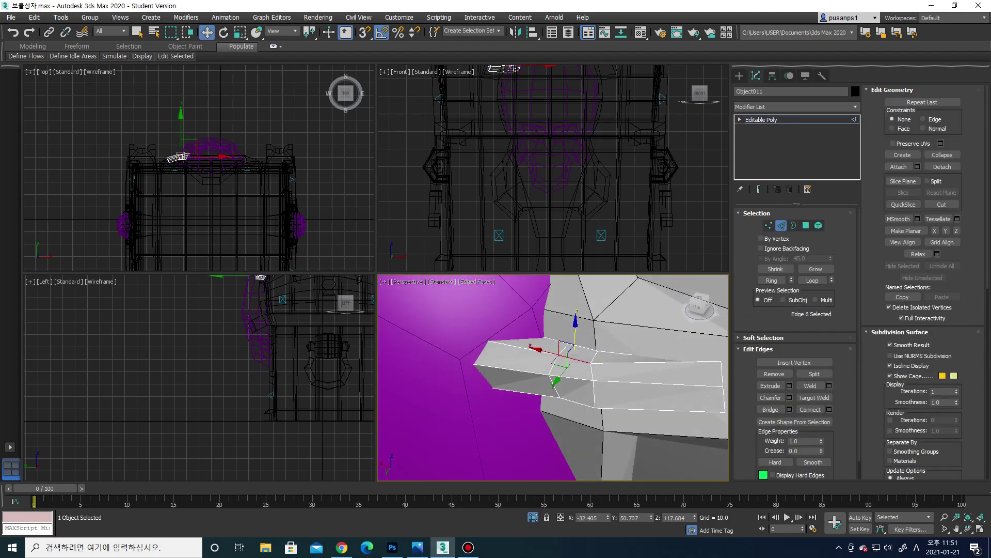
left_click(567, 382, "ctrl")
mouse_move(568, 382)
middle_mouse_down("alt")
mouse_move(604, 390)
mouse_move(537, 384)
mouse_move(562, 385)
middle_mouse_up("alt")
left_click(568, 385, "ctrl")
key("ctrl+z")
key("ctrl+z")
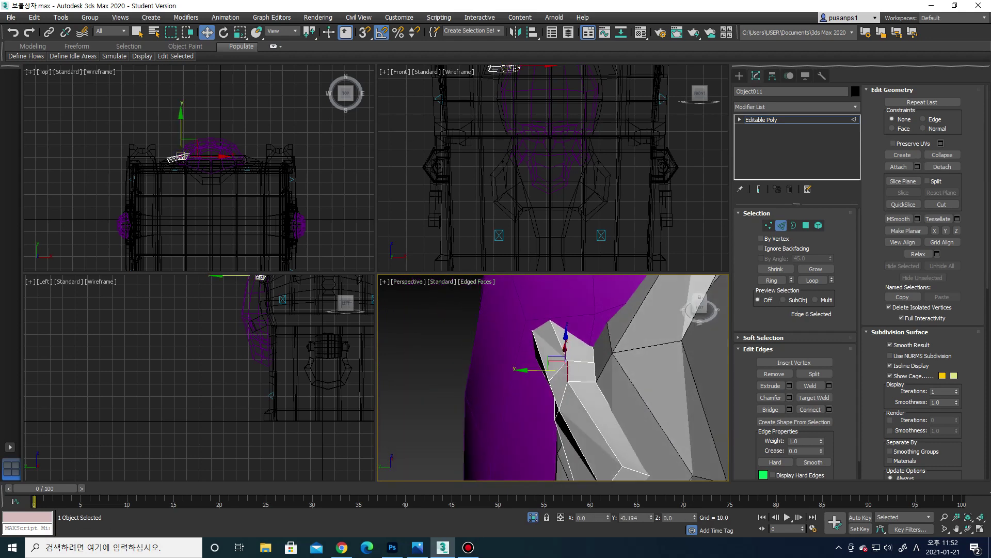
key("1")
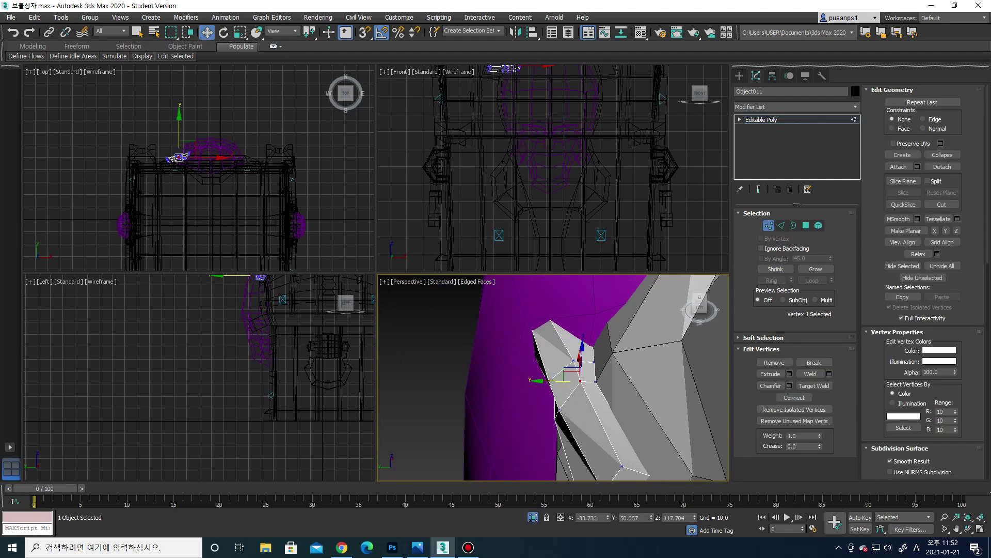
Pull the strap-end vertices along X and shift them toward the lid
mouse_move(562, 385)
middle_mouse_down("alt")
mouse_move(581, 360)
mouse_move(588, 369)
middle_mouse_up("alt")
left_click(608, 357)
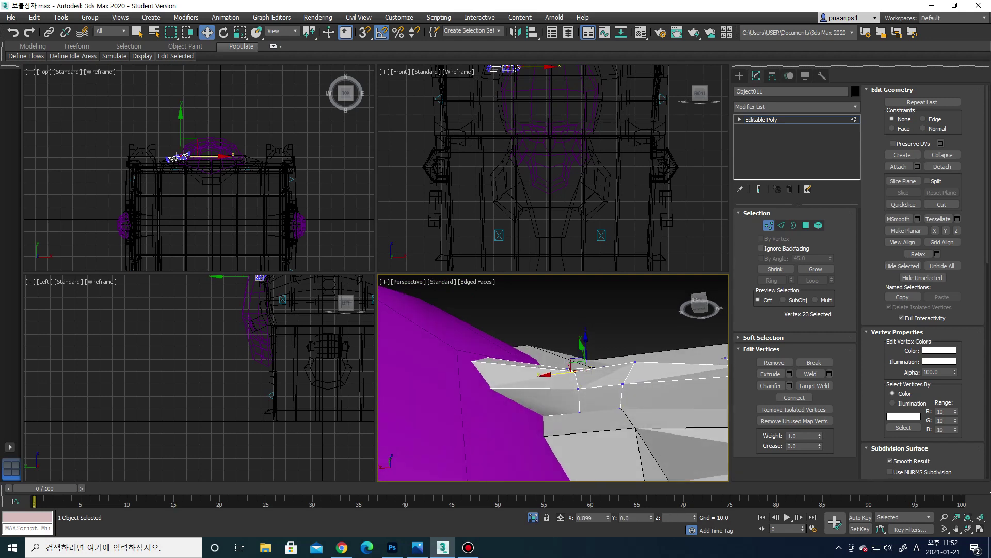
mouse_move(560, 371)
left_mouse_down()
mouse_move(547, 374)
mouse_move(728, 412)
left_mouse_up()
left_click(578, 388)
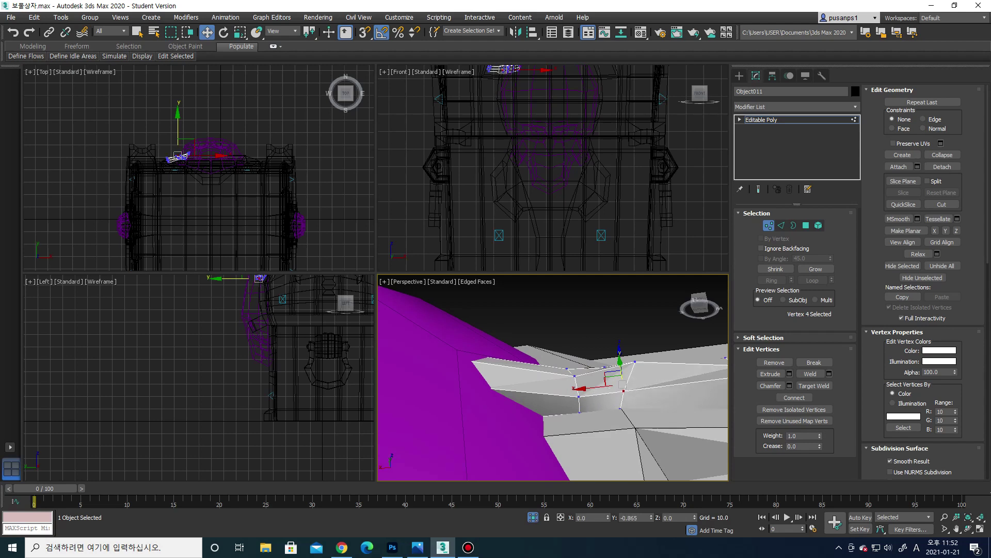
middle_click_drag(622, 396, 623, 396, "alt")
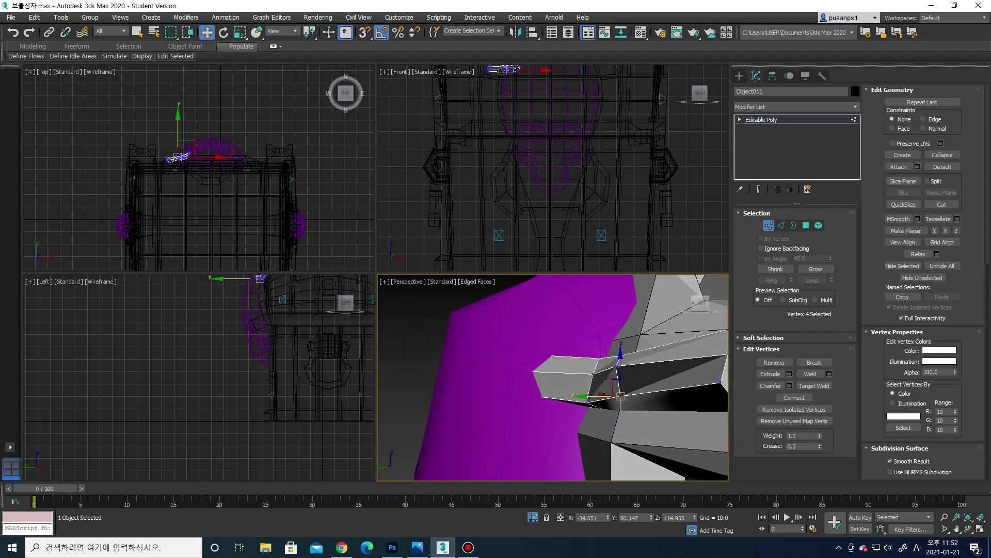
left_click_drag(620, 396, 613, 395)
middle_click_drag(614, 395, 611, 374, "alt")
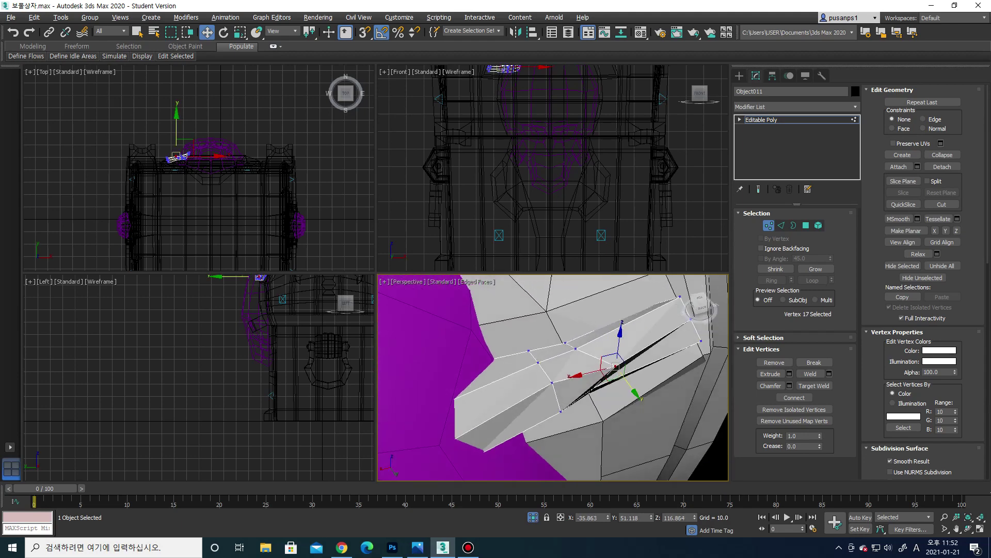
left_click_drag(612, 374, 612, 373)
mouse_move(612, 373)
middle_mouse_down("alt")
mouse_move(588, 361)
mouse_move(594, 373)
mouse_move(583, 380)
mouse_move(565, 376)
mouse_move(625, 361)
middle_mouse_up("alt")
Select the side and vertical end edges of the strap piece
key("2")
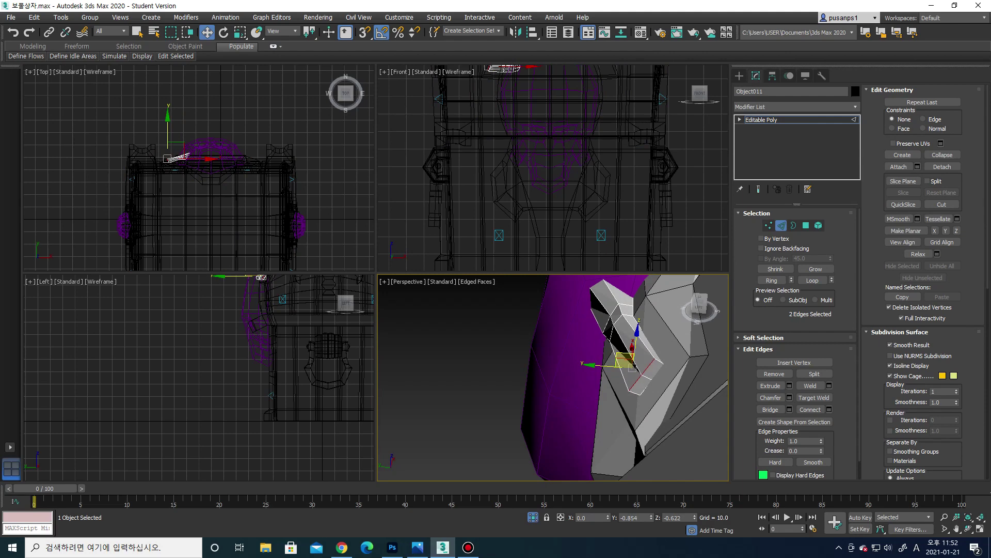
scroll(625, 362, "up", 4)
middle_click_drag(625, 361, 651, 371, "alt")
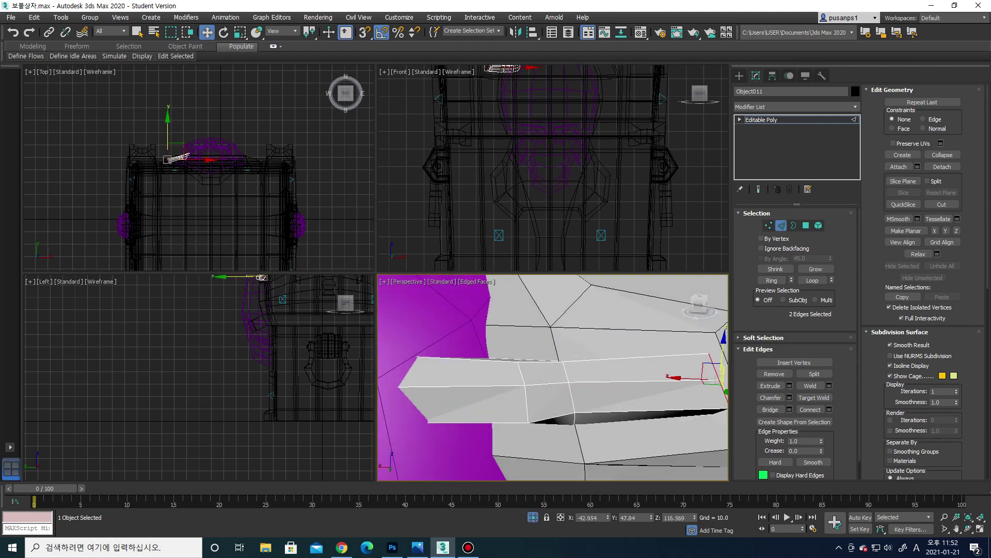
left_click(549, 356)
middle_click_drag(549, 356, 523, 359, "alt")
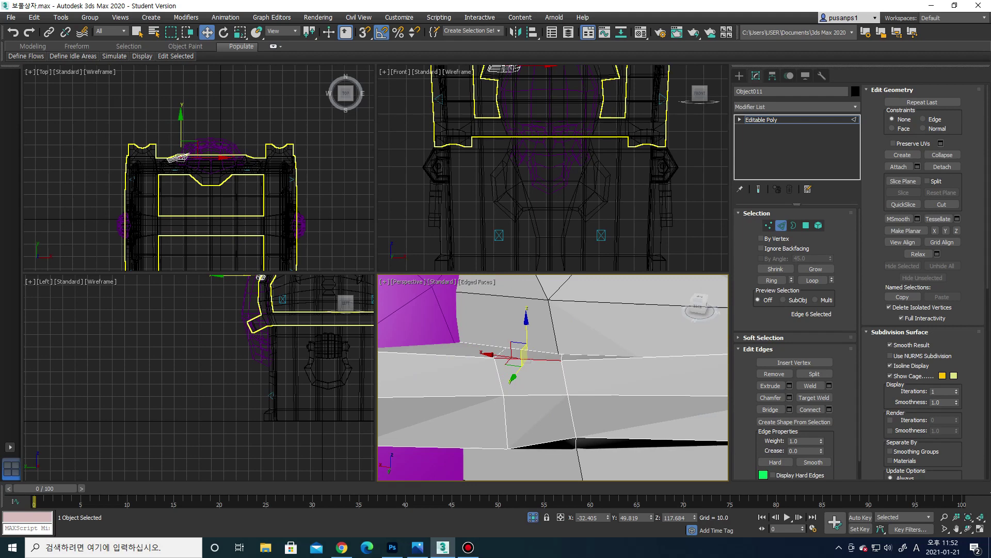
left_click(561, 341)
middle_click_drag(552, 377, 562, 372, "alt")
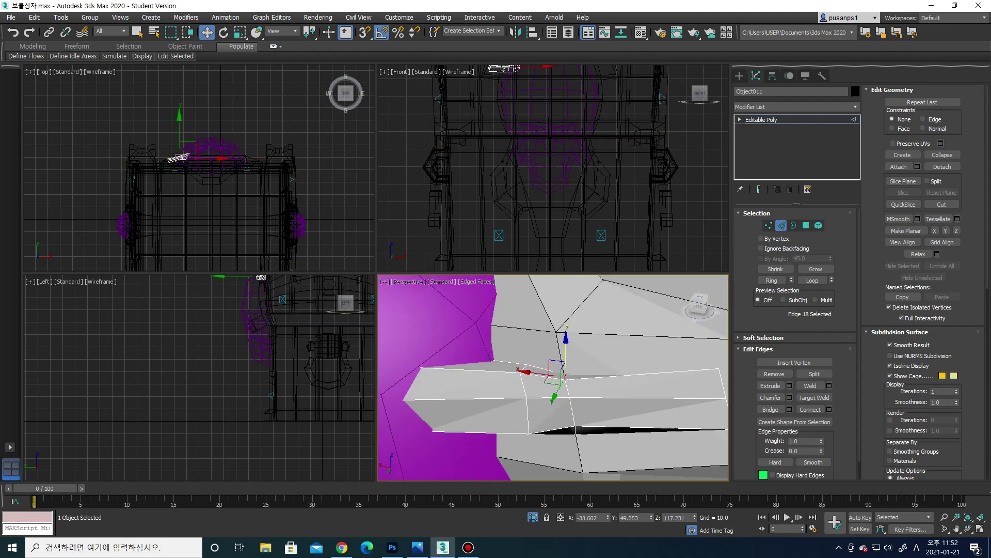
Select all strap vertices, frame them, then undo a series of recent edits
key("1")
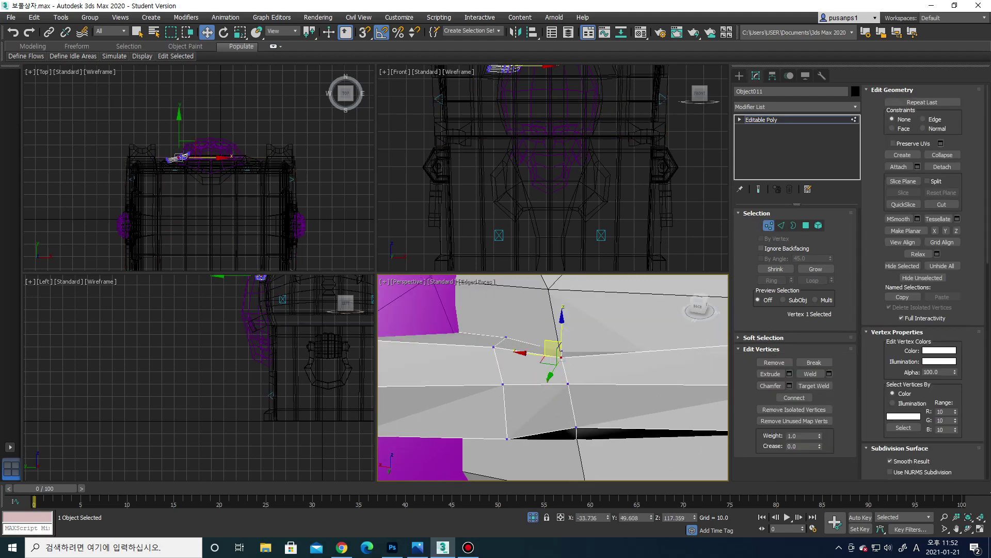
key("ctrl+a")
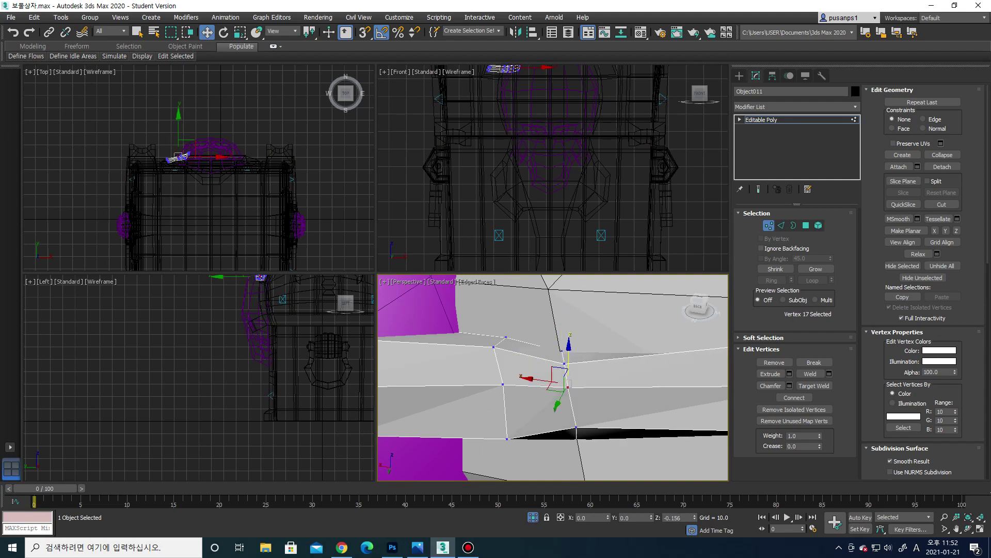
key("z")
key("ctrl+z")
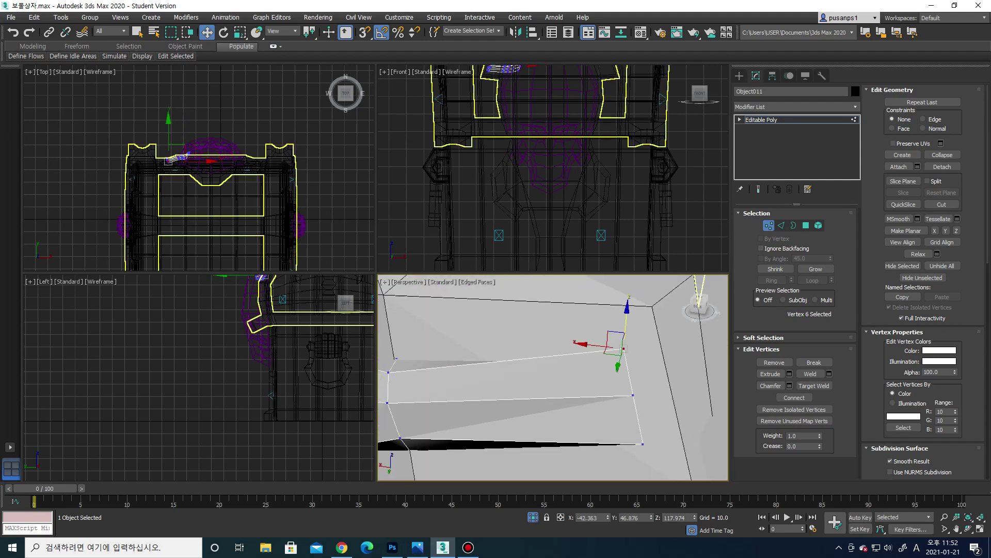
key("ctrl+z")
key("ctrl+z")
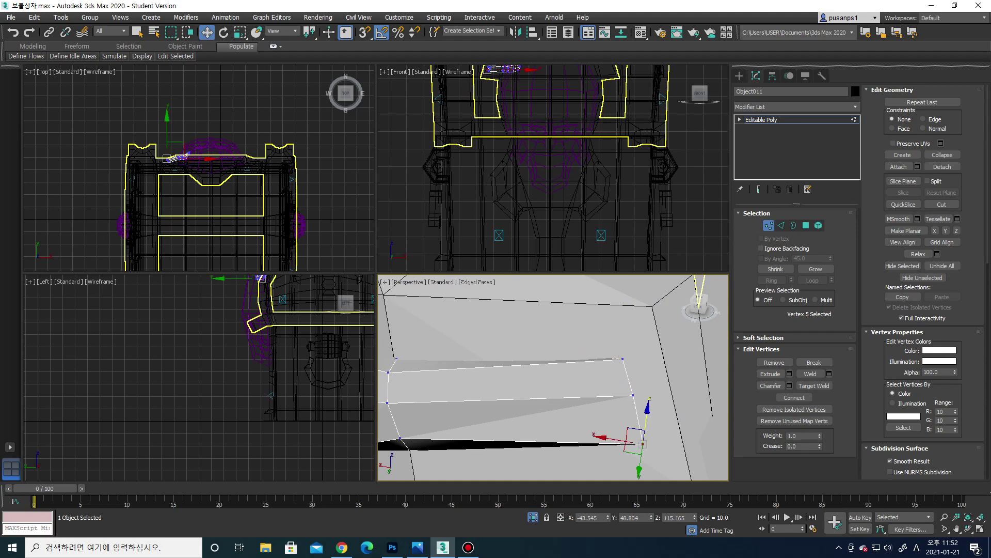
key("ctrl+z")
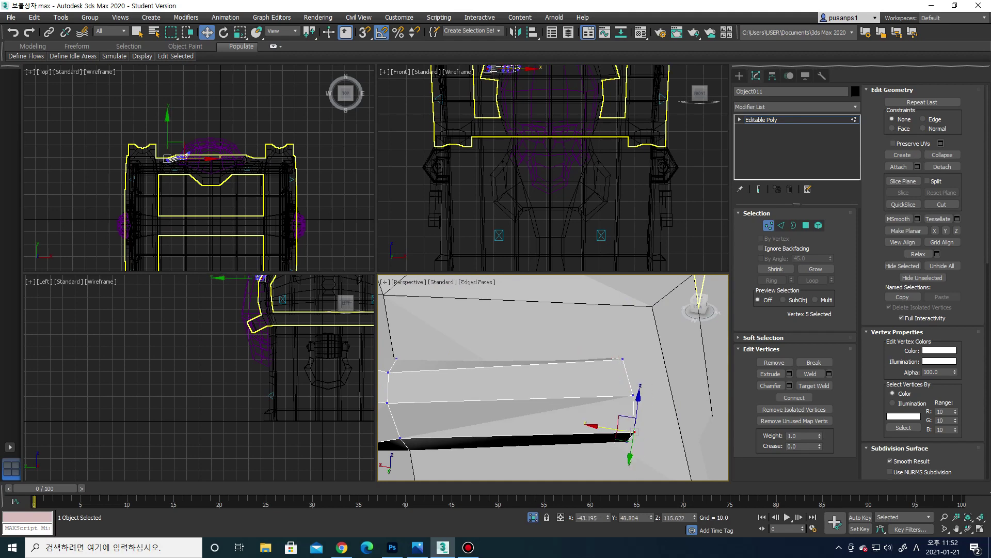
key("ctrl+z")
key("ctrl+z")
key("ctrl+z")
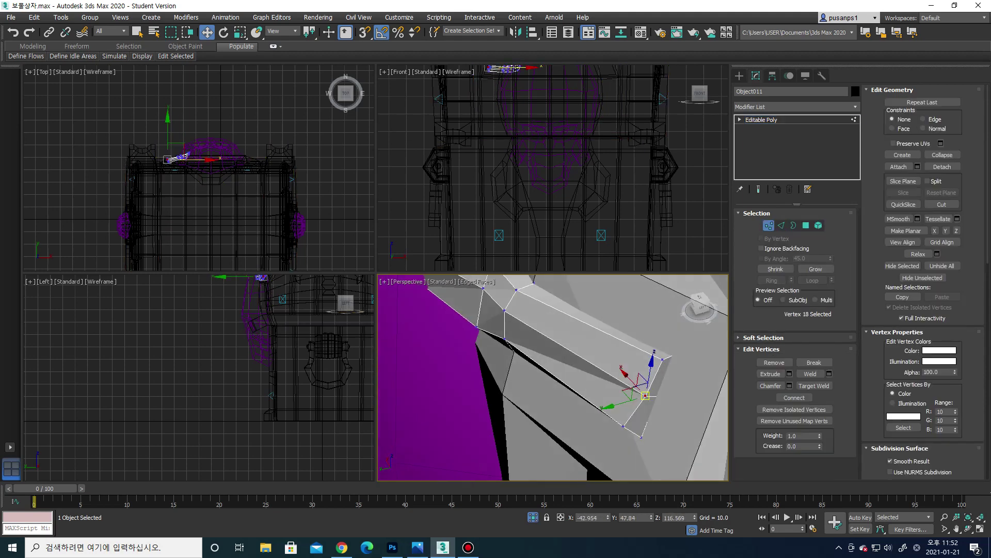
key("ctrl+z")
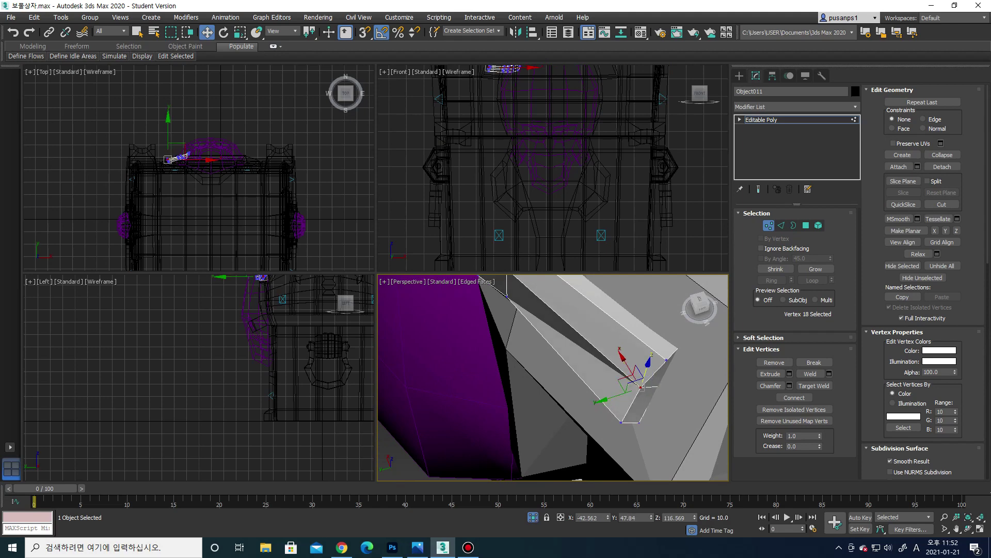
key("ctrl+z")
key("ctrl+z")
key("ctrl+z")
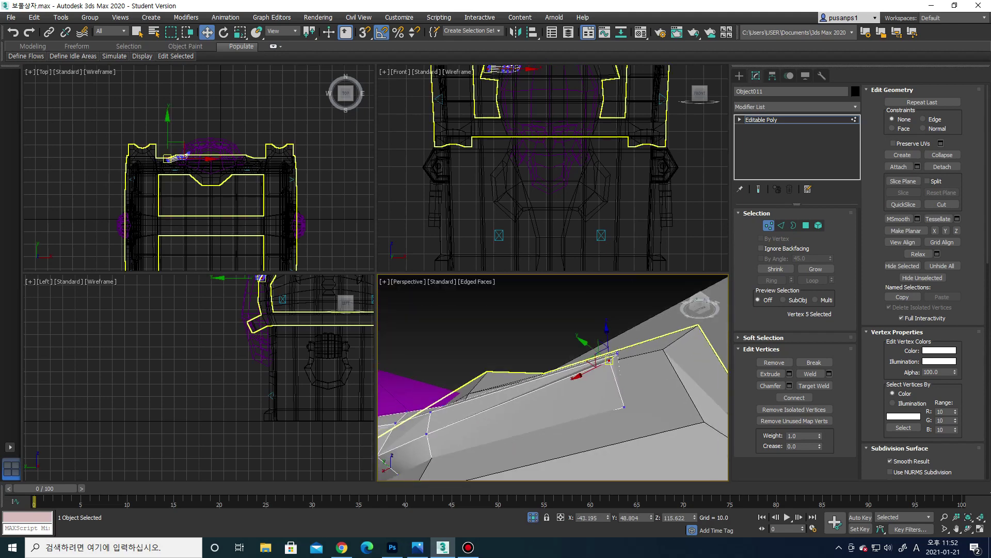
key("ctrl+z")
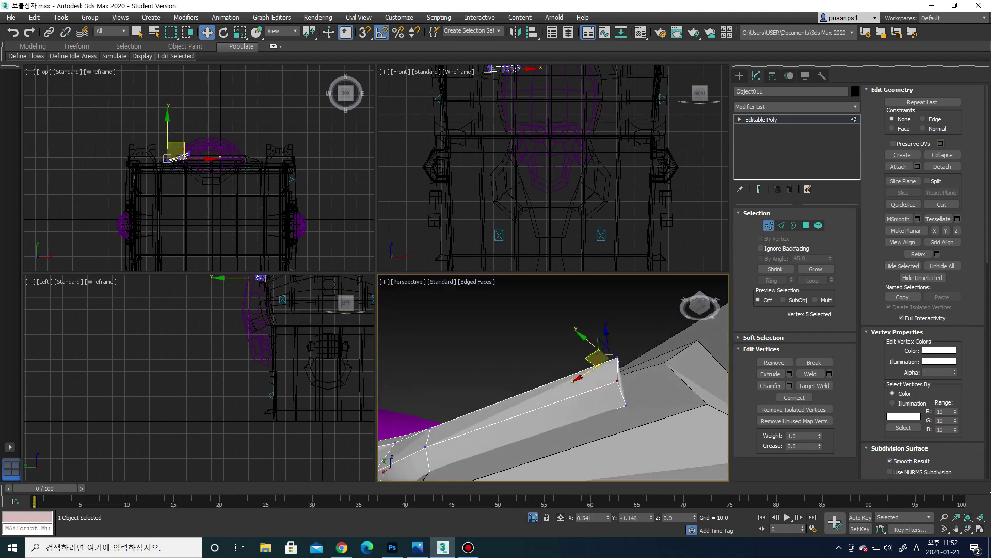
key("ctrl+z")
key("ctrl+z")
key("ctrl+z")
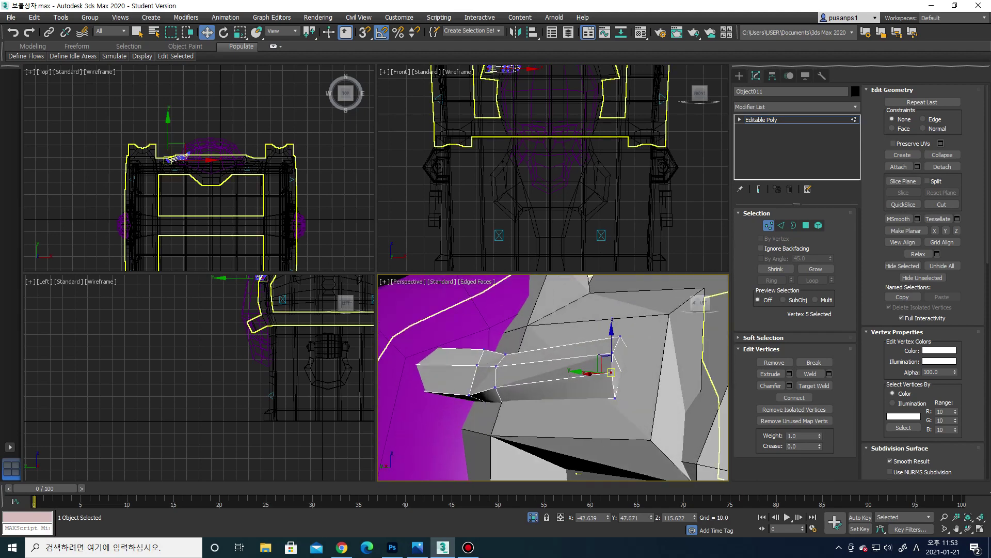
key("ctrl+z")
key("ctrl+z")
key("ctrl+z")
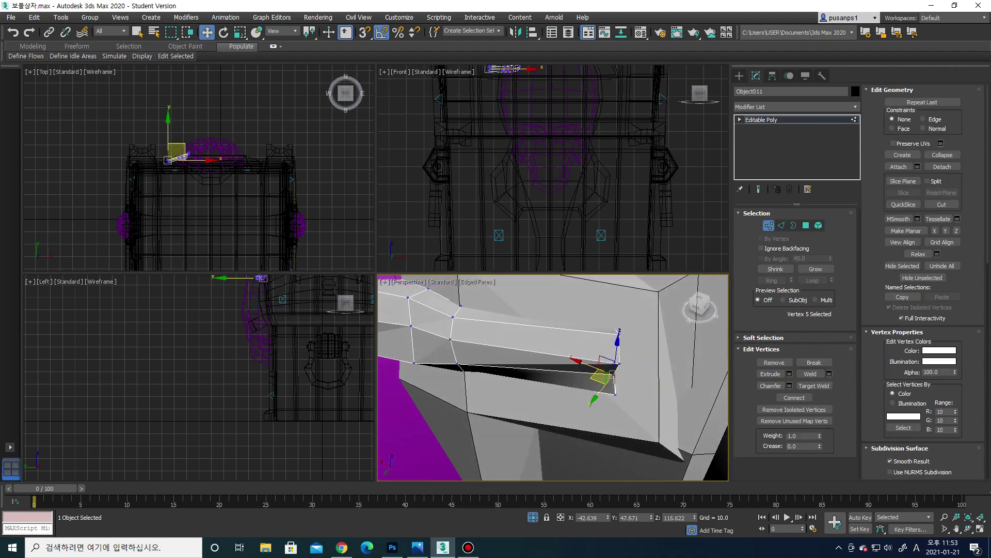
key("ctrl+z")
key("ctrl+z")
key("ctrl+z")
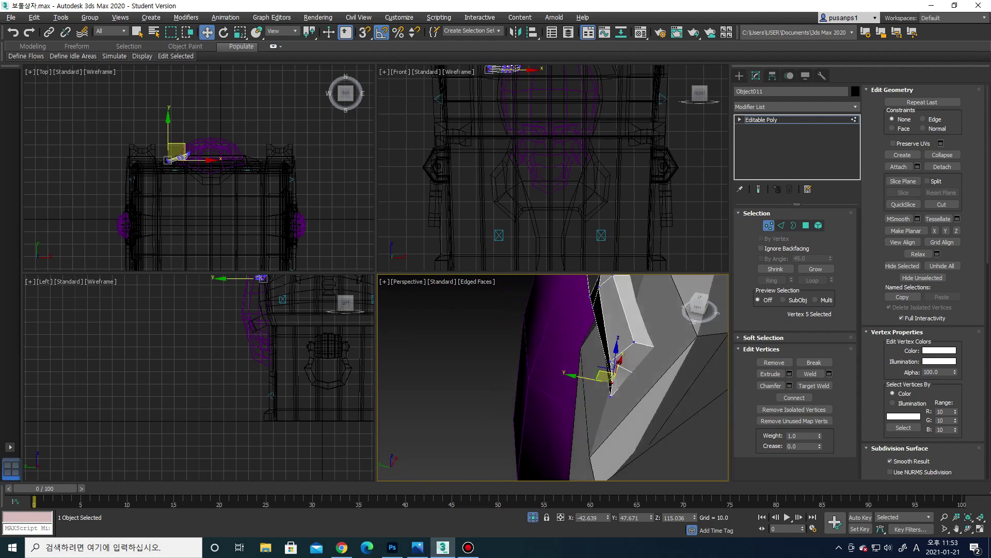
key("ctrl+z")
Step back through recent view changes and return to Edge level on the strap end
key("shift+z")
key("shift+z")
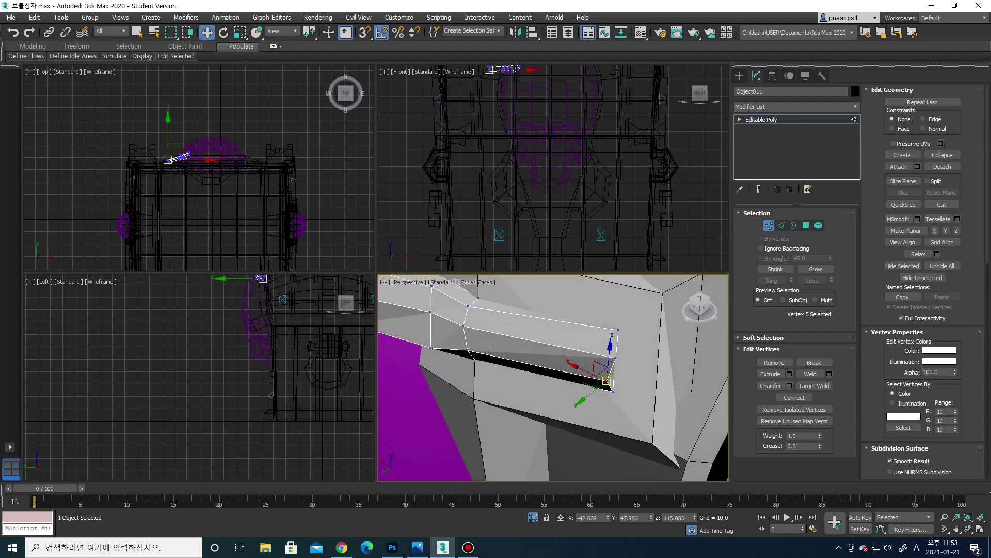
key("shift+z")
key("shift+z")
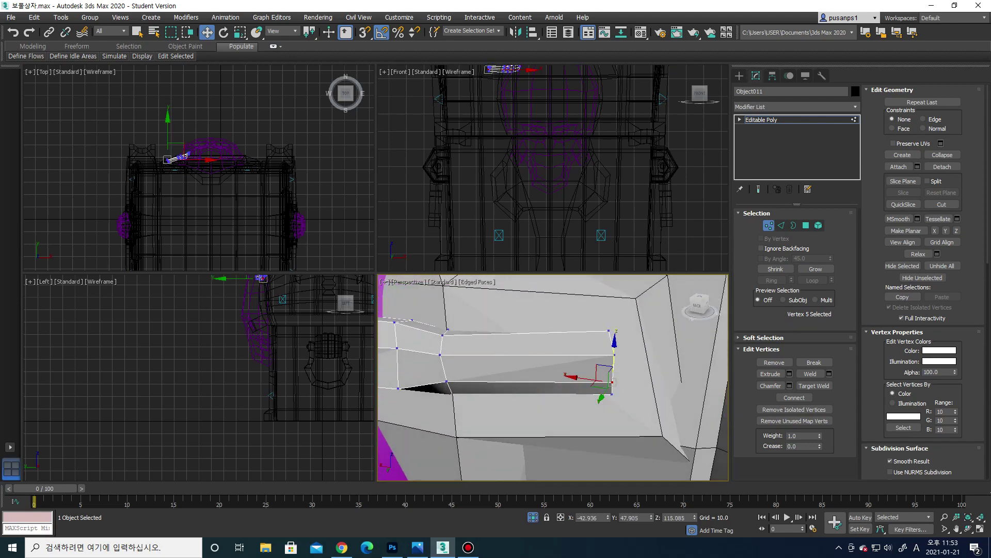
key("shift+z")
key("shift+z")
key("2")
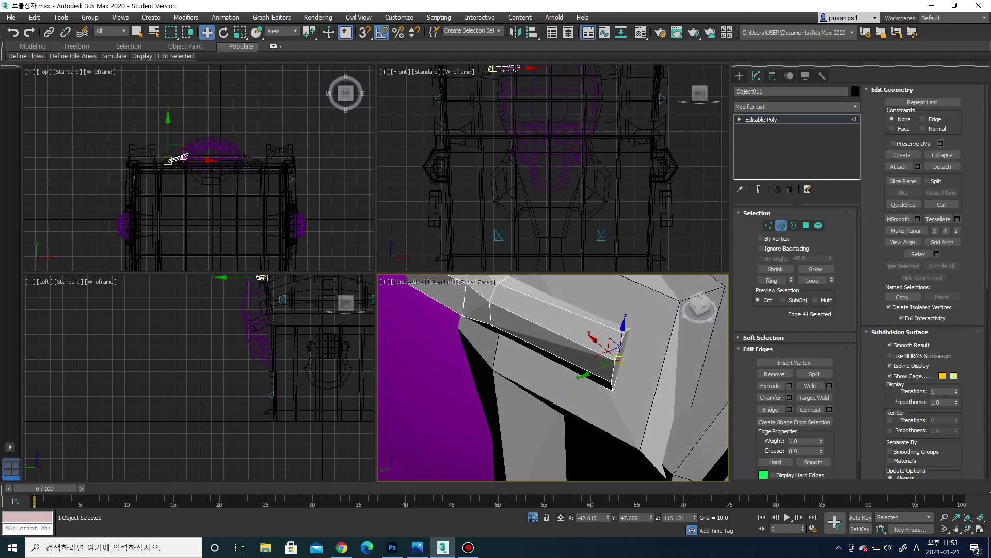
Select an edge ring around the band and narrow it to two edges
key("shift+z")
key("shift+z")
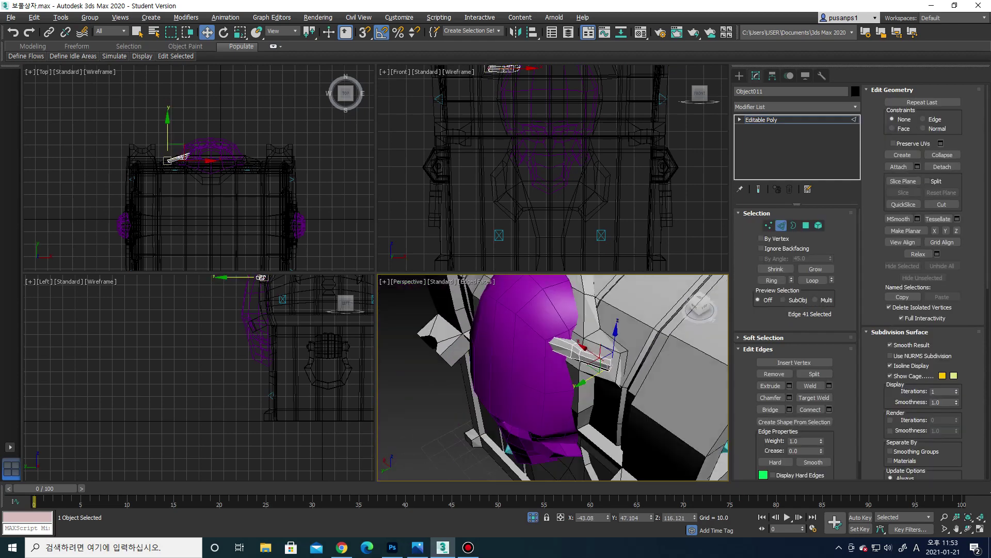
key("shift+z")
key("shift+z")
key("shift+z")
key("shift+z")
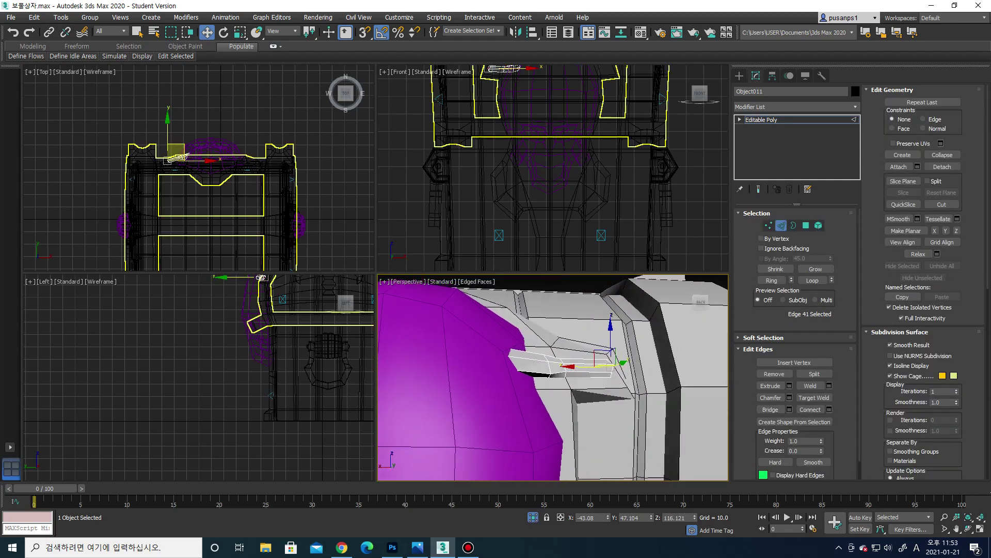
key("shift+z")
key("shift+z")
key("shift+z")
key("shift+z")
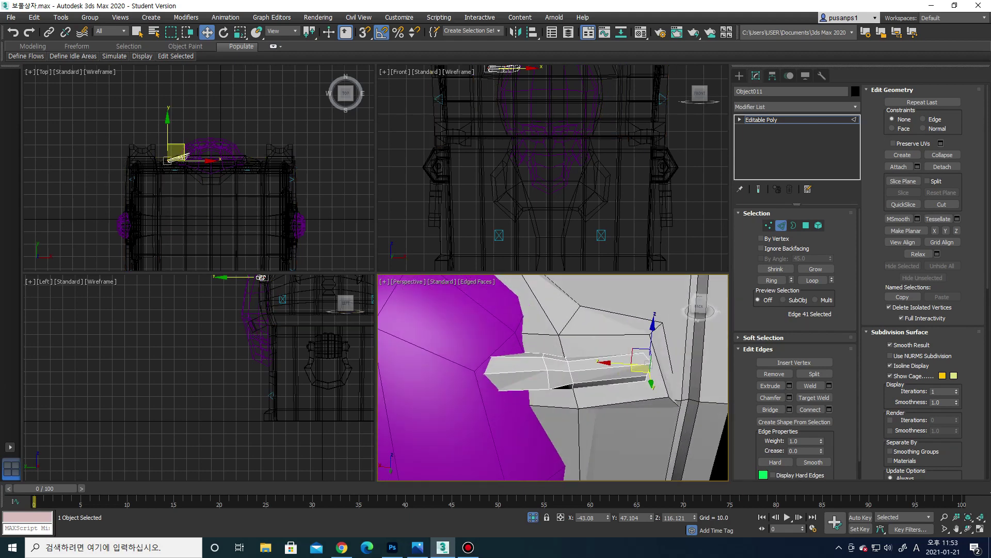
key("ctrl+z")
left_click(772, 280)
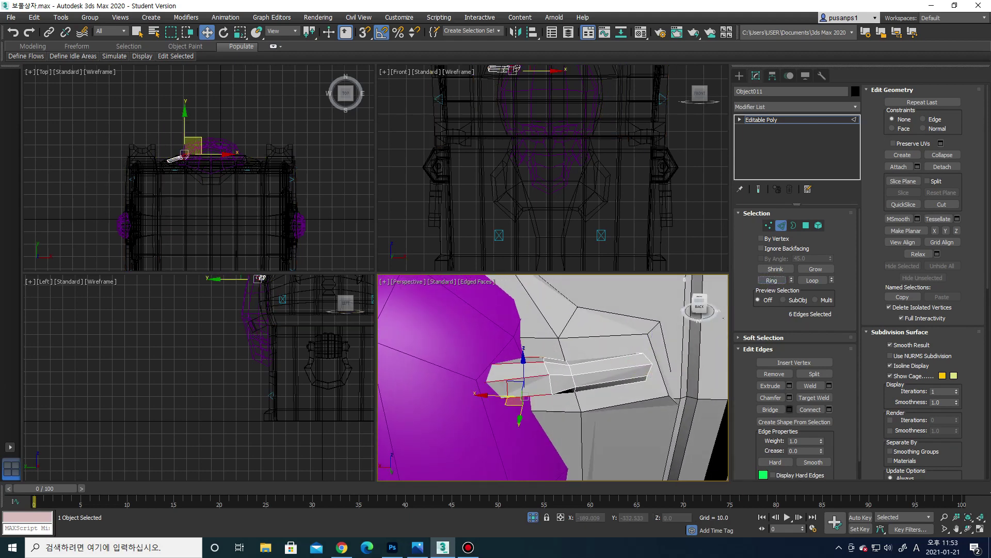
middle_click_drag(552, 362, 514, 386, "alt")
left_click(522, 371)
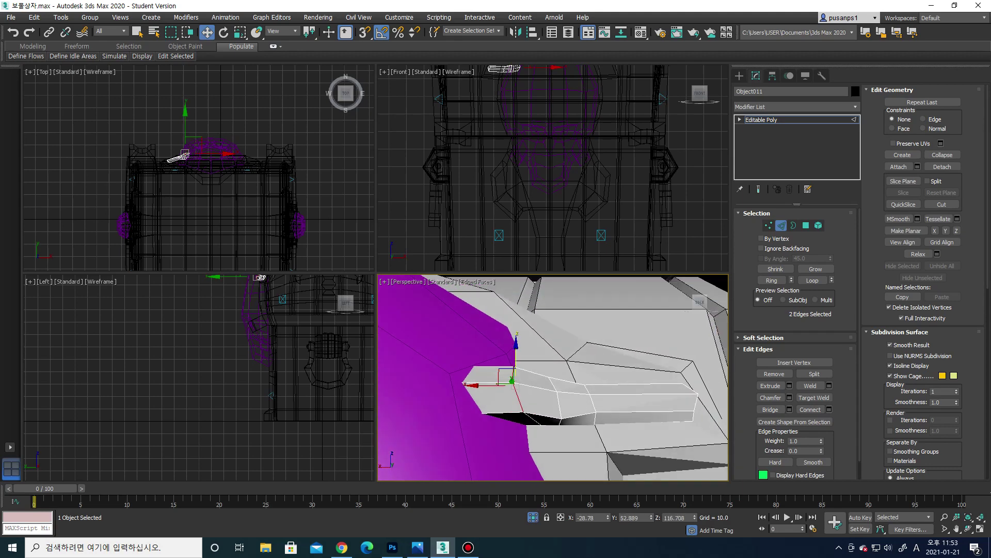
key("1")
mouse_move(514, 386)
middle_mouse_down("alt")
mouse_move(558, 390)
mouse_move(541, 394)
mouse_move(545, 373)
mouse_move(568, 372)
mouse_move(562, 382)
middle_mouse_up("alt")
key("2")
Select the vertices and edges around the band's bend, then exit sub-object mode
key("1")
left_click_drag(542, 361, 636, 400, "ctrl")
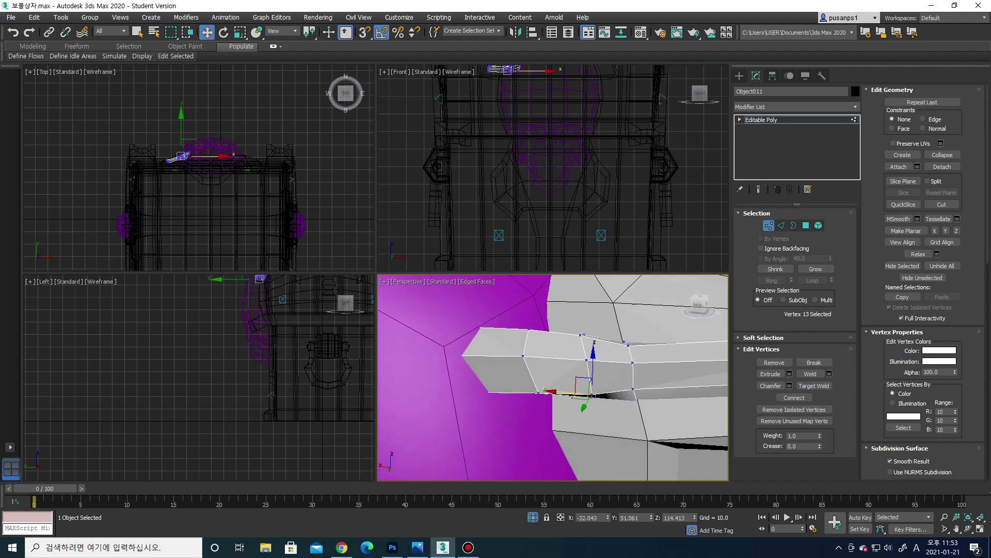
middle_click_drag(589, 395, 594, 392, "alt")
key("2")
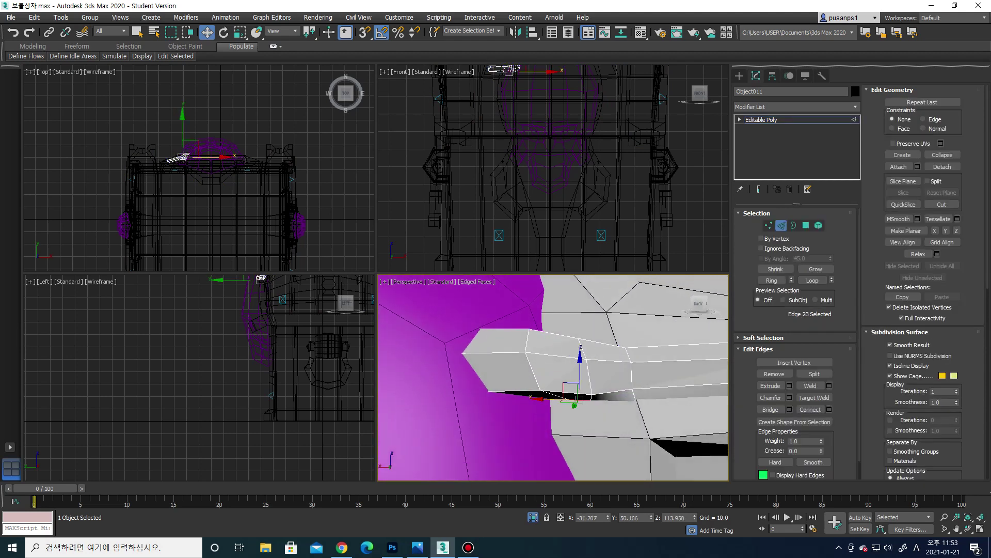
left_click(547, 397, "ctrl")
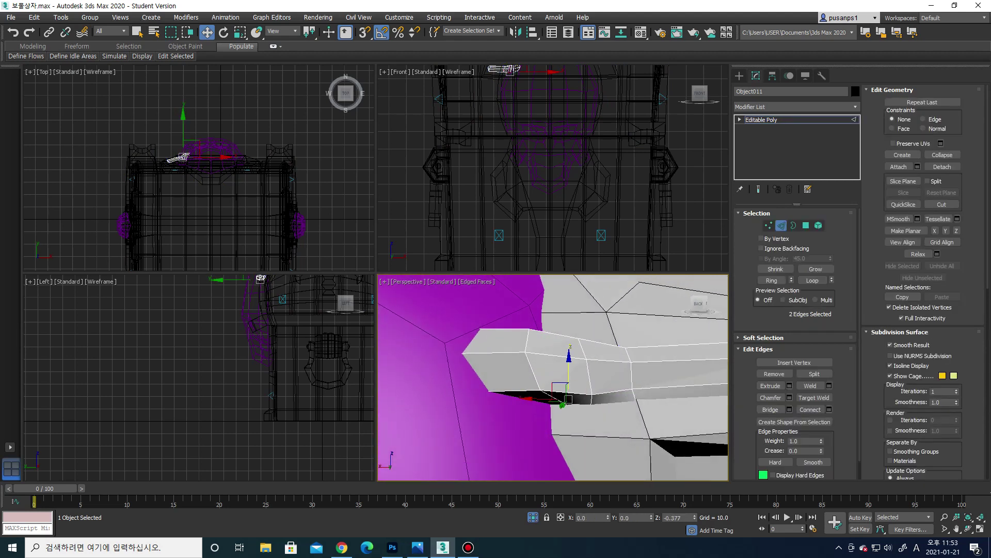
mouse_move(583, 384)
middle_mouse_down("alt")
mouse_move(604, 392)
mouse_move(584, 385)
middle_mouse_up("alt")
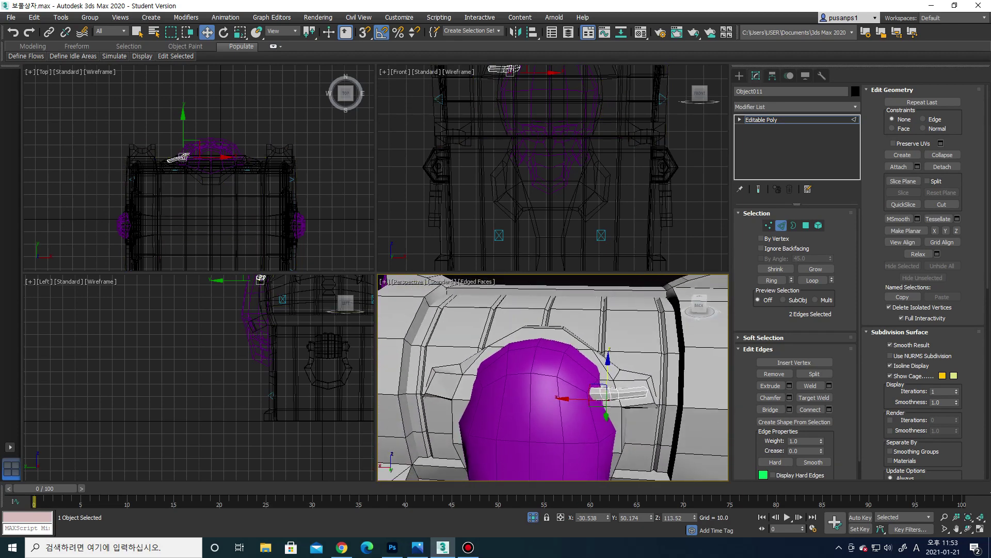
key("2")
scroll(552, 377, "down", 5)
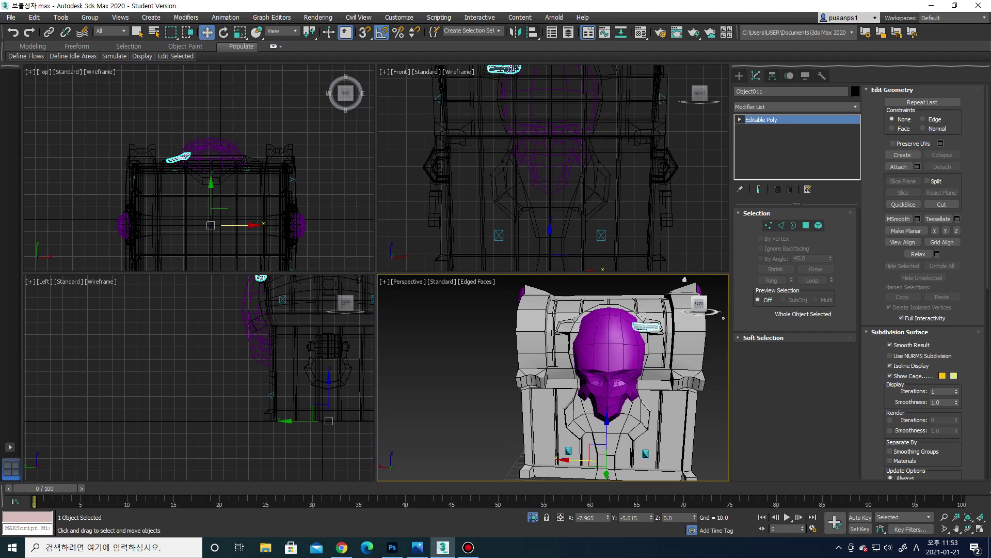
Mirror a copy of the band across X to create Object012 on the lid's other side
left_click(515, 32)
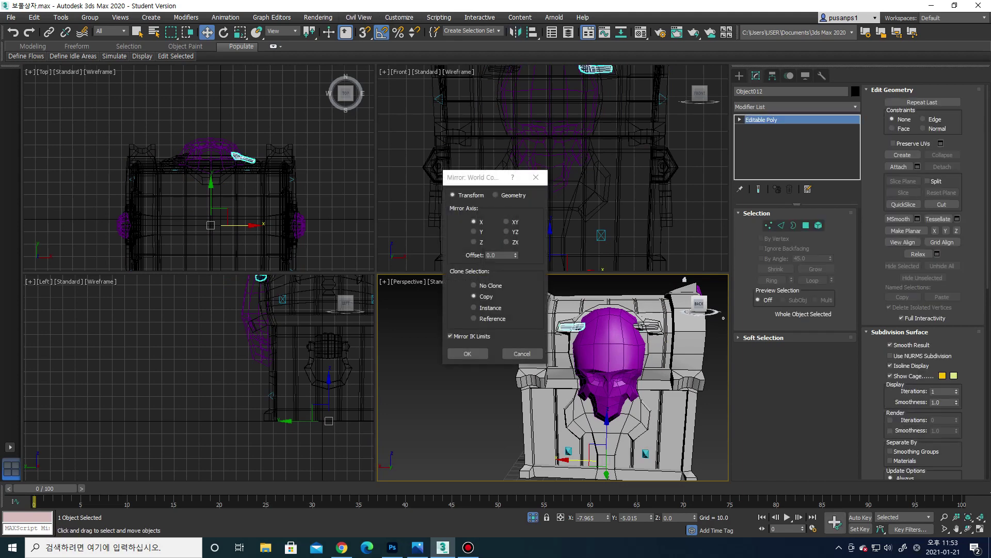
left_click(467, 354)
scroll(654, 319, "up", 2)
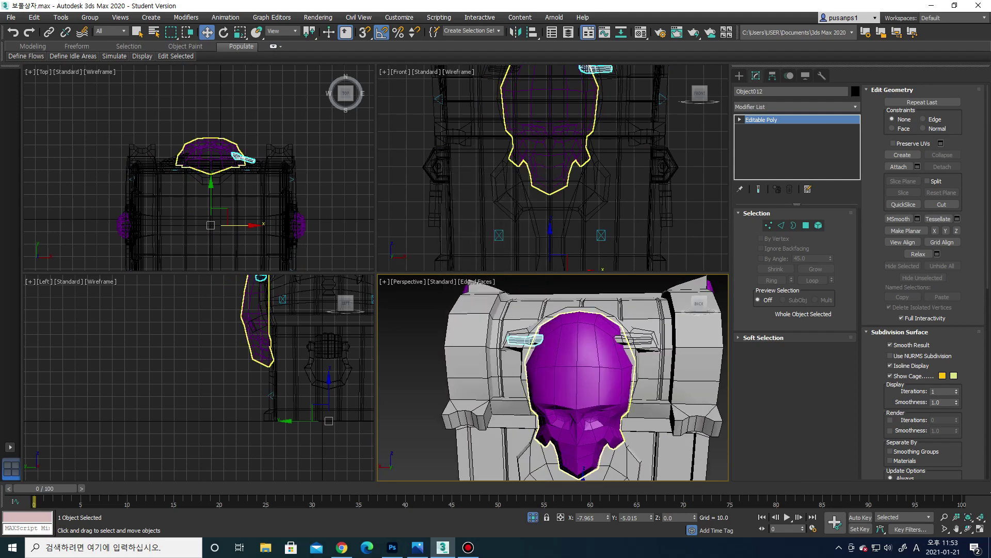
scroll(654, 319, "up", 2)
scroll(654, 319, "up", 1)
scroll(552, 377, "down", 3)
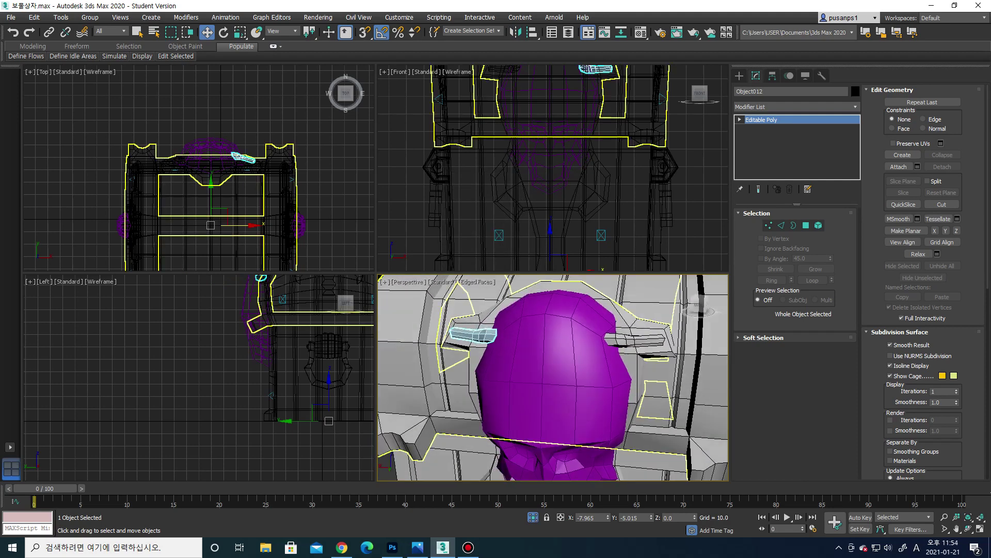
Select the lid and both strap bands and hide everything else
key("ctrl+a")
scroll(553, 376, "down", 3)
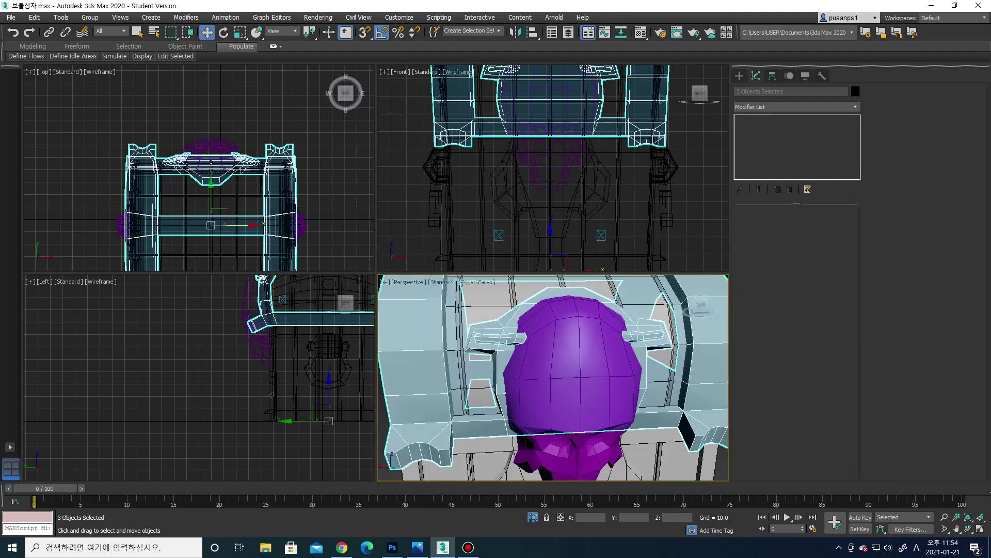
key("alt+q")
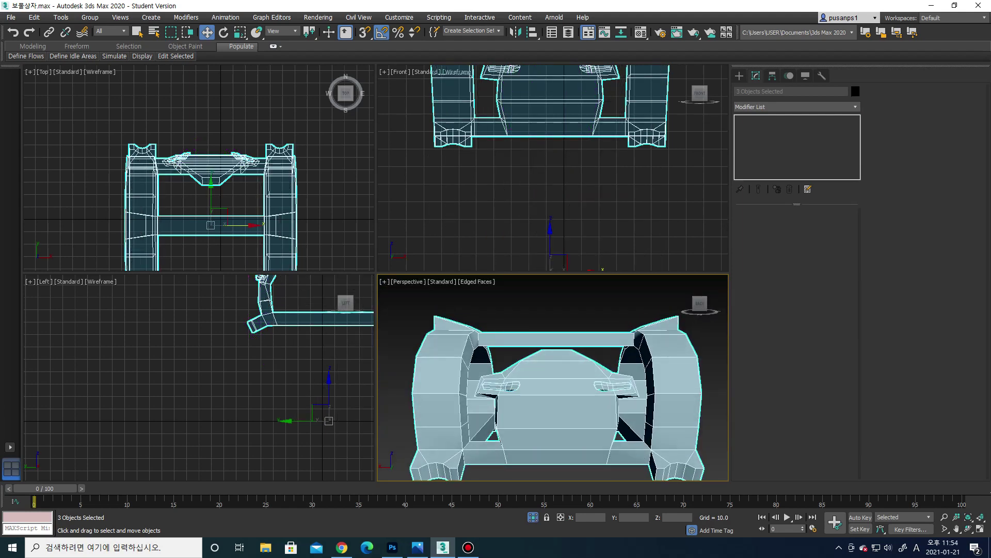
Add a shared Edit Poly modifier to the three pieces and nudge both bands' vertices slightly upward
left_click(796, 106)
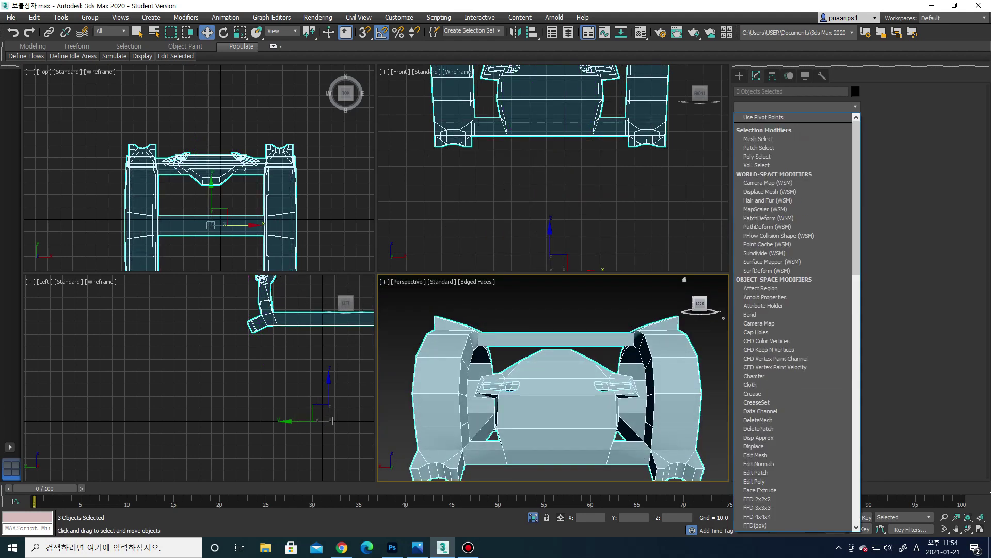
scroll(795, 310, "down", 5)
key("Return")
scroll(537, 103, "up", 3)
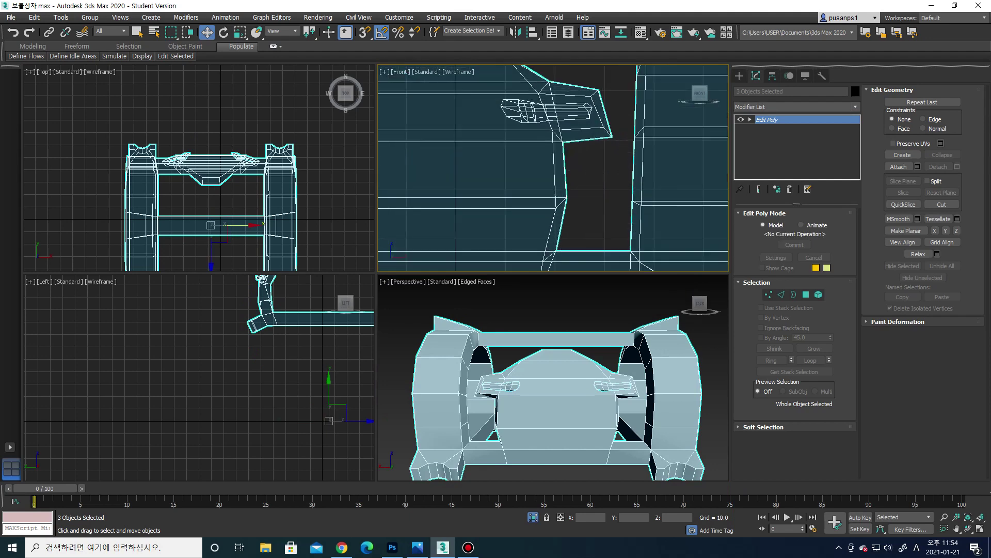
scroll(537, 103, "up", 3)
left_click_drag(508, 387, 489, 382, "ctrl")
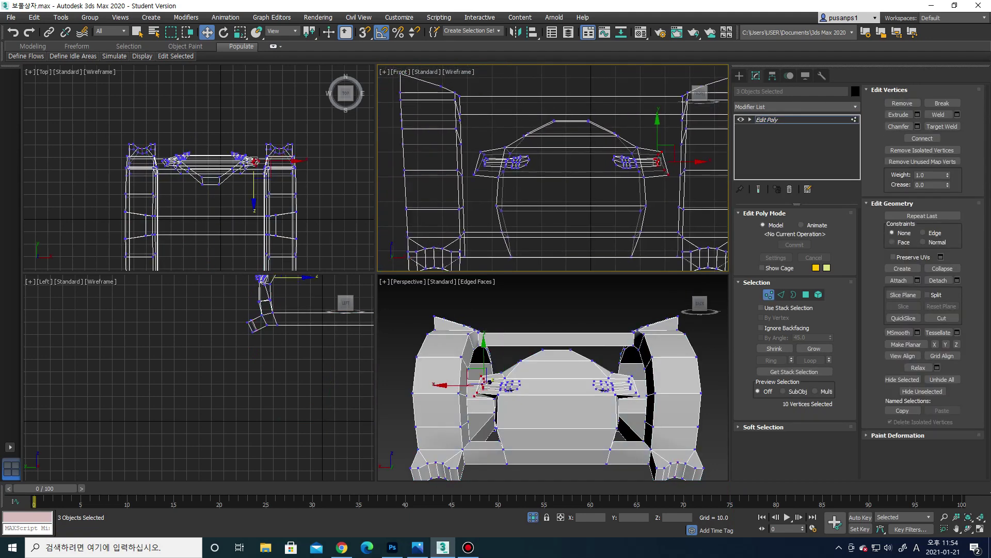
left_click_drag(657, 139, 657, 130)
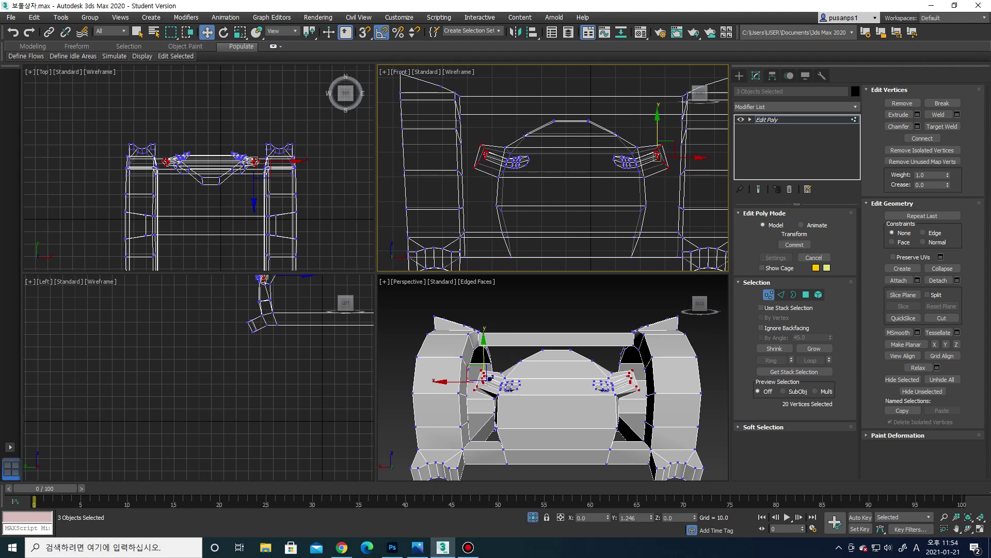
left_click(740, 75)
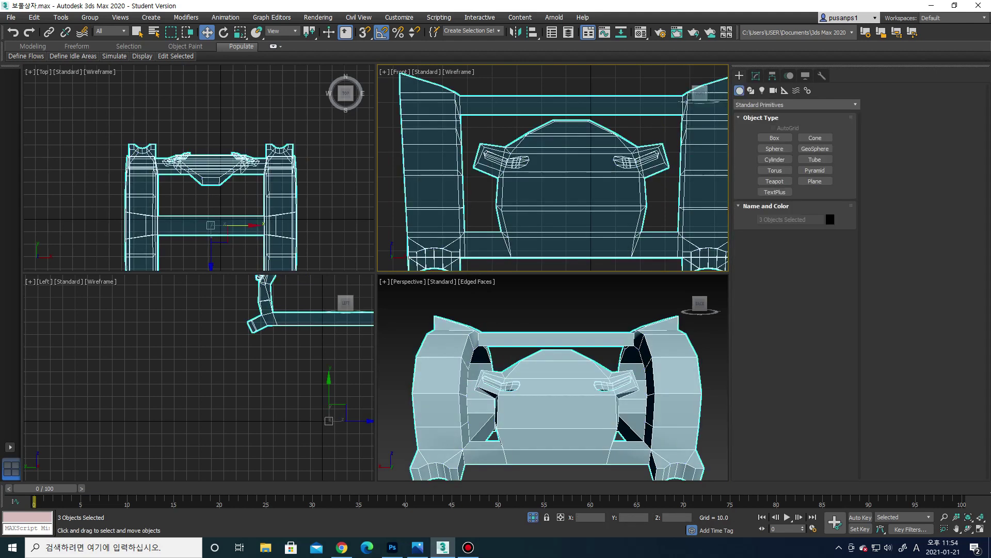
Unhide all hidden objects so the whole chest shows around the lid
middle_click_drag(568, 361, 609, 315, "alt")
right_click(609, 315)
left_click(641, 282)
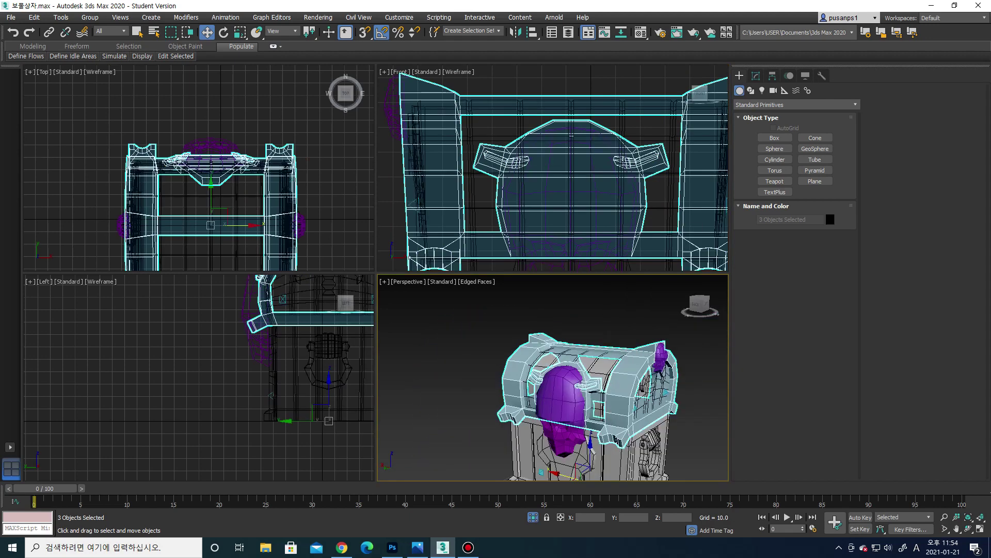
scroll(609, 392, "up", 3)
scroll(609, 392, "up", 3)
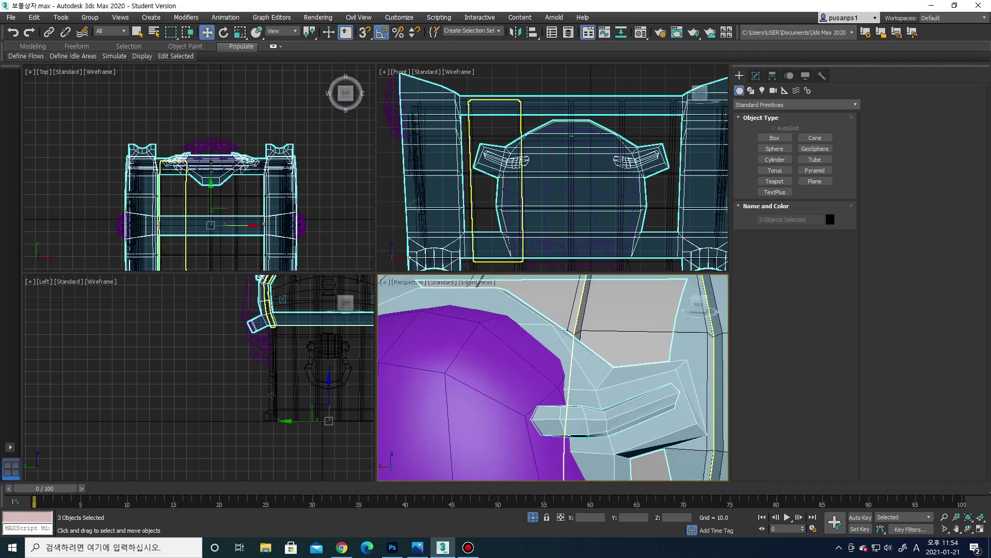
scroll(646, 199, "up", 3)
scroll(552, 168, "down", 3)
Back in vertex mode, move the selected vertices on both bands a little further up
left_click(756, 76)
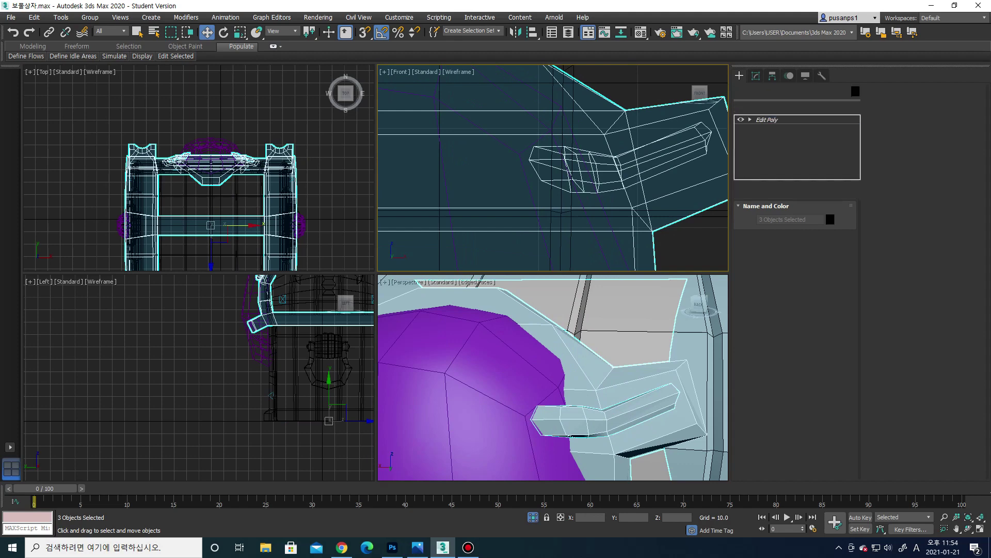
key("1")
scroll(614, 149, "up", 2)
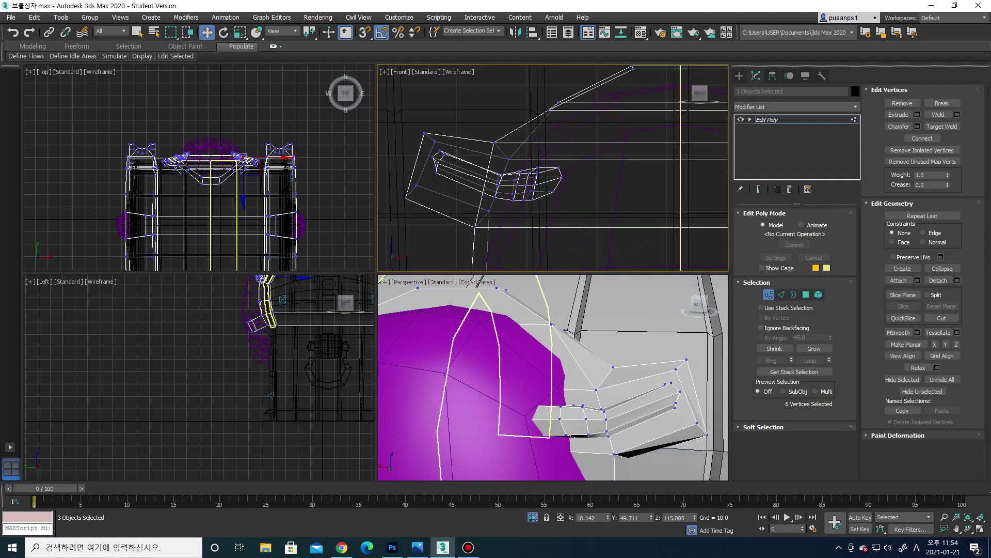
scroll(403, 225, "down", 2)
scroll(402, 226, "down", 2)
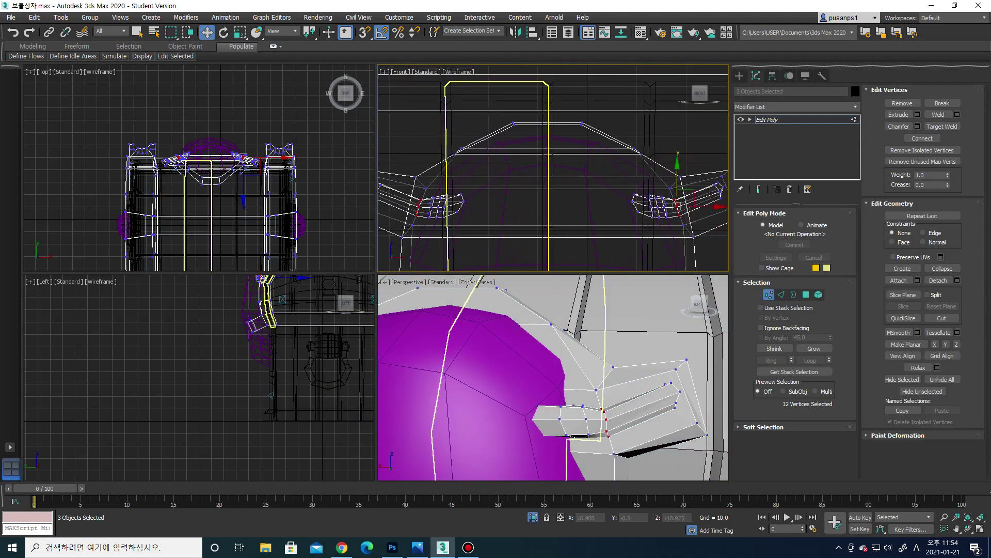
left_click_drag(677, 170, 677, 167)
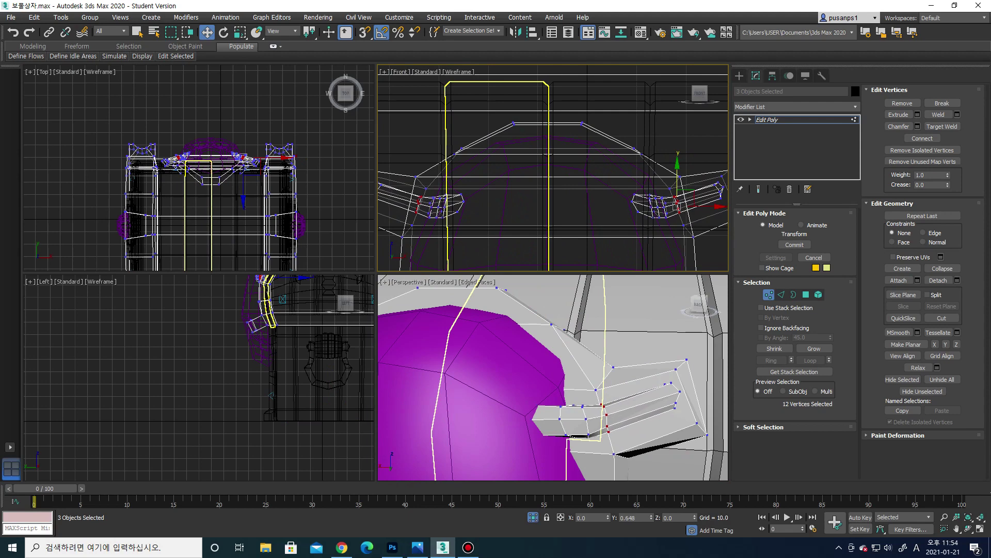
Orbit around the chest to check the reshaped bands from angled and frontal views
middle_click_drag(609, 397, 609, 397, "alt")
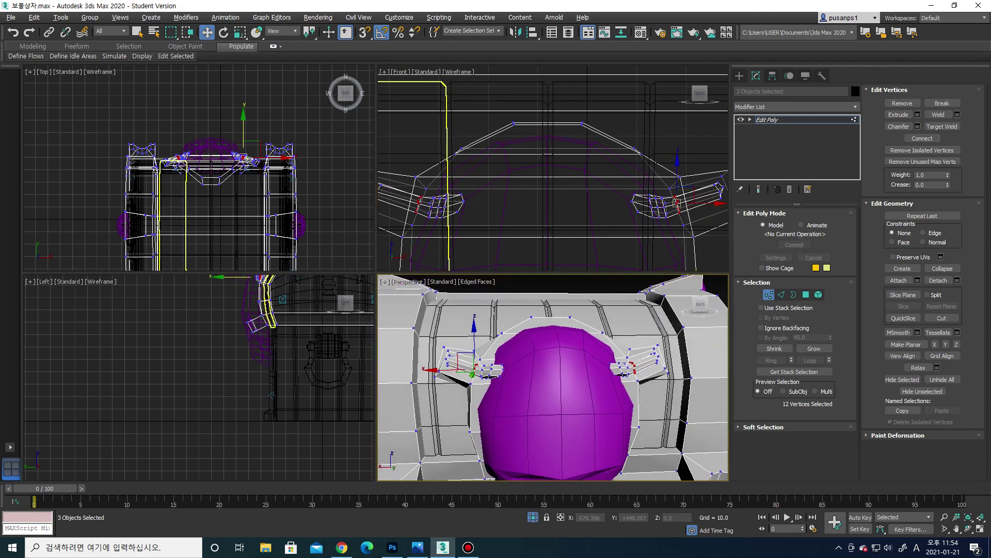
scroll(552, 377, "down", 5)
middle_click_drag(552, 377, 700, 308, "alt")
scroll(594, 356, "up", 5)
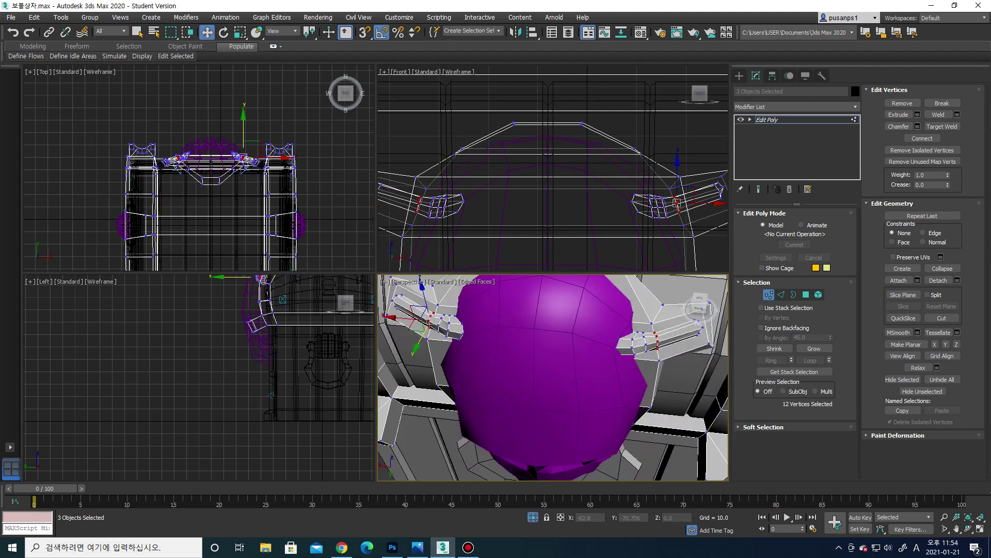
scroll(594, 340, "up", 3)
scroll(567, 336, "up", 2)
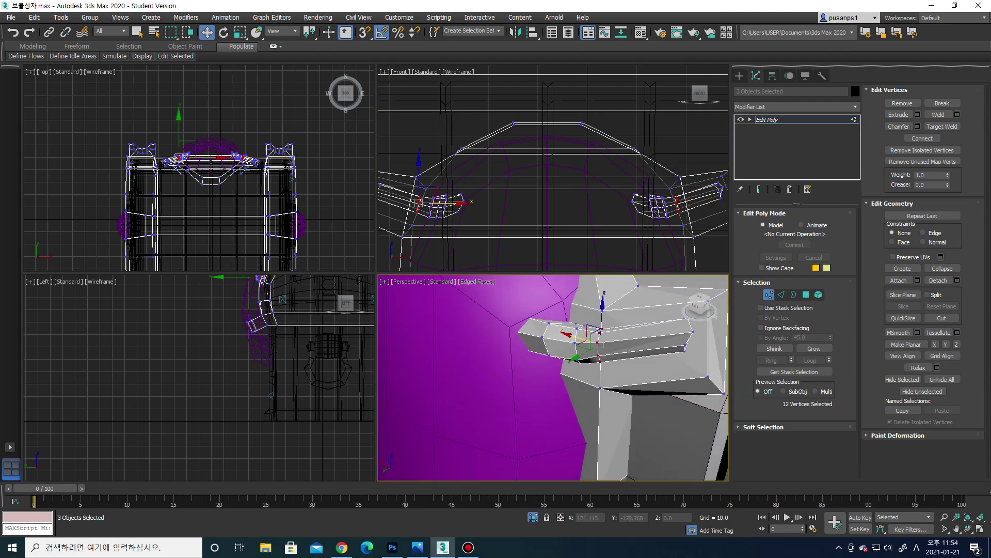
scroll(597, 338, "down", 6)
middle_click_drag(599, 344, 606, 341, "alt")
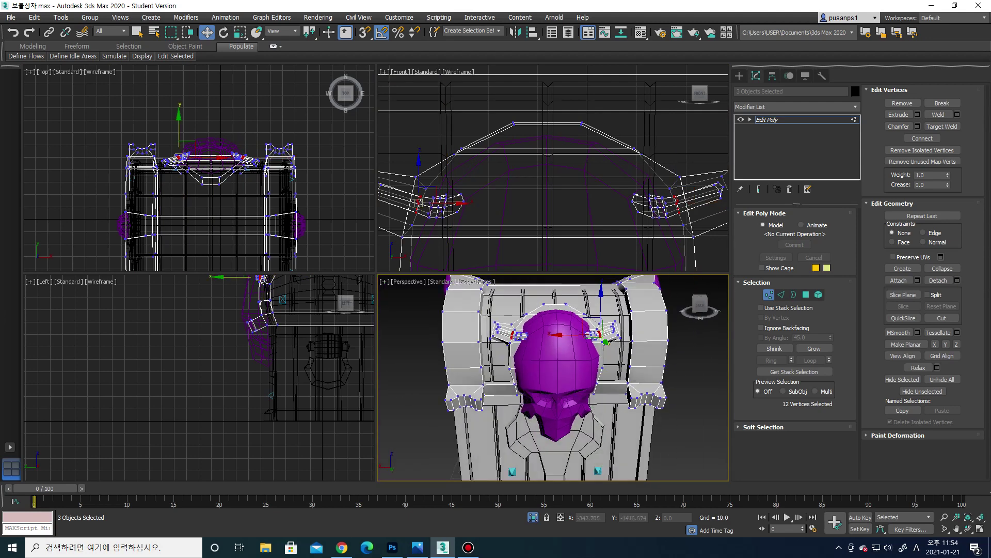
Finish editing the bands and deselect all the pieces
left_click(739, 76)
scroll(553, 377, "down", 3)
left_click(424, 444)
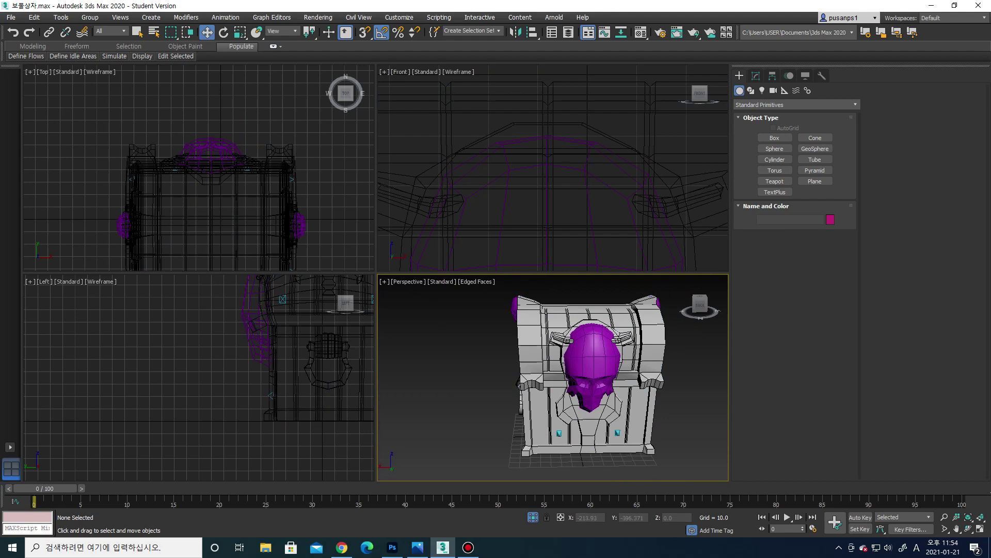
scroll(619, 351, "down", 2)
scroll(622, 354, "up", 3)
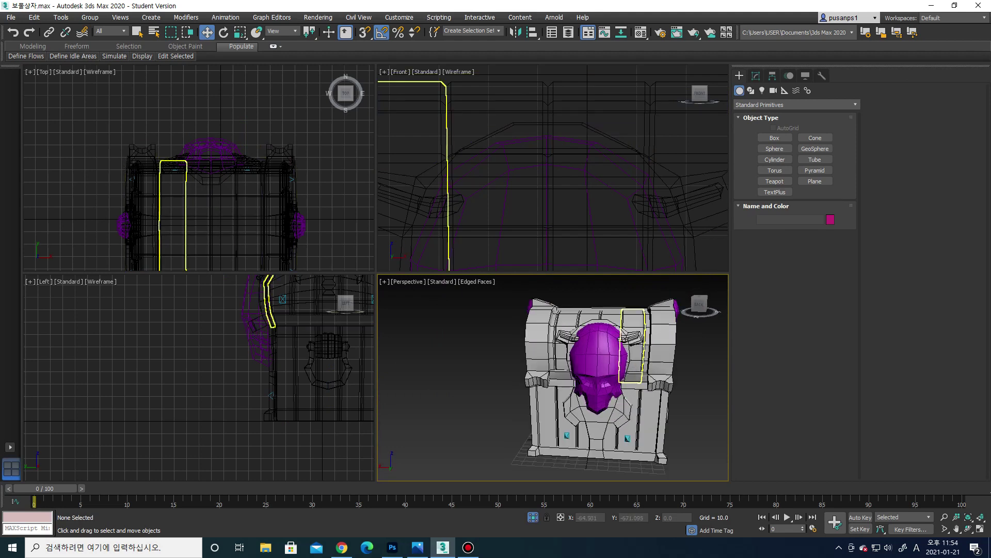
scroll(625, 356, "up", 2)
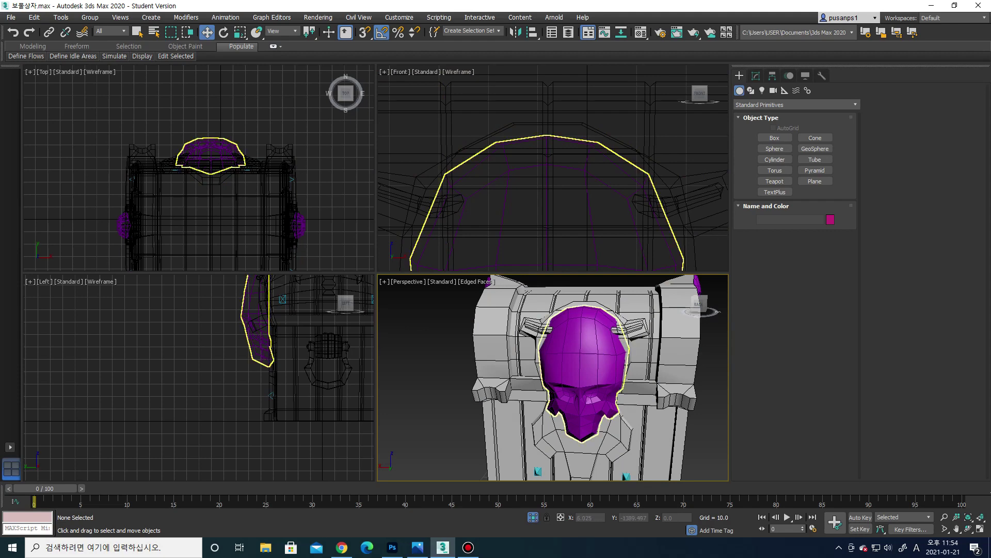
Clone the lid band Object013 as a copy placed off to the left of the chest
left_click(584, 330)
scroll(583, 362, "up", 3)
mouse_move(583, 362)
middle_mouse_down("alt")
mouse_move(624, 351)
mouse_move(632, 376)
mouse_move(620, 357)
middle_mouse_up("alt")
scroll(617, 321, "down", 3)
left_click(632, 376)
scroll(633, 376, "down", 5)
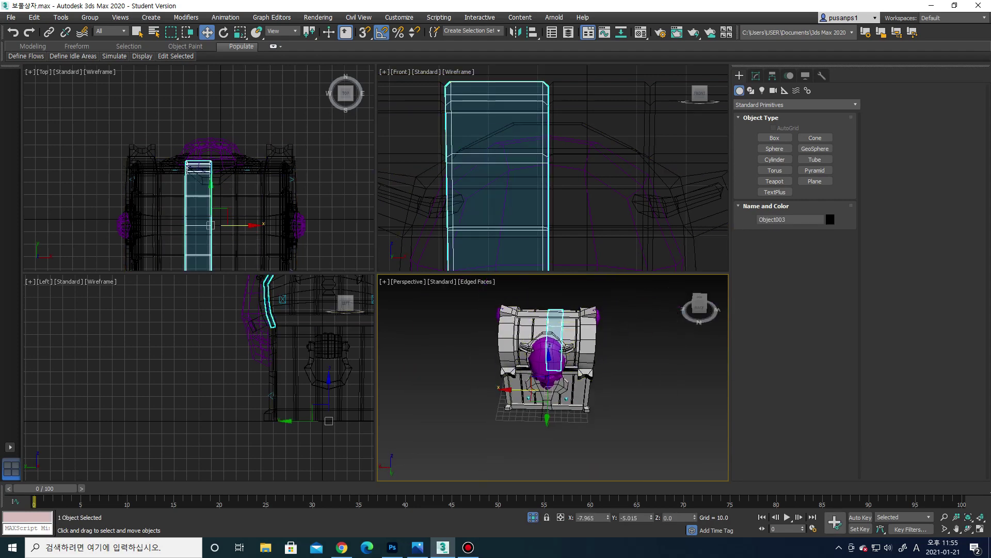
left_click_drag(236, 225, 29, 225)
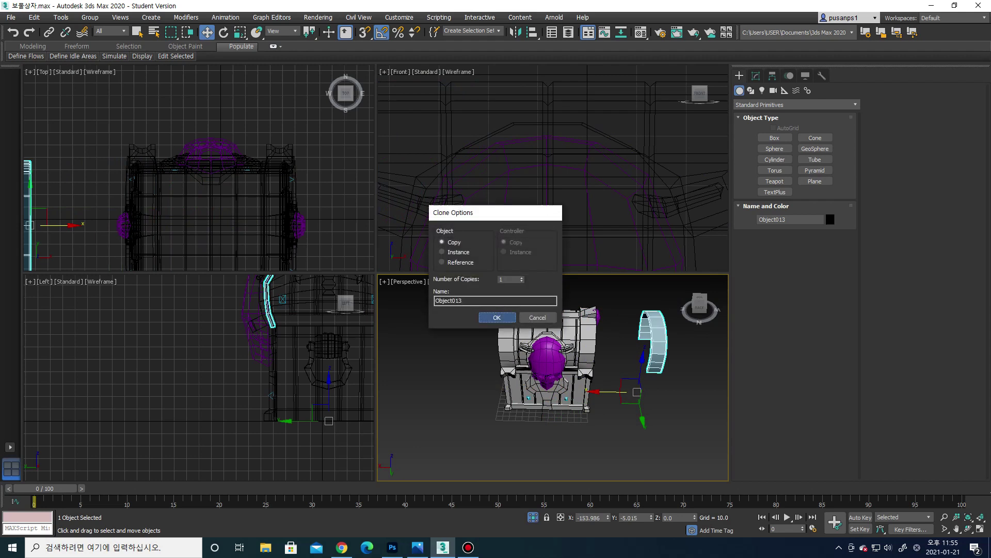
key("Return")
scroll(623, 342, "up", 2)
Collapse the copied band to Editable Poly and connect its edge ring into a lengthwise loop
right_click(623, 343)
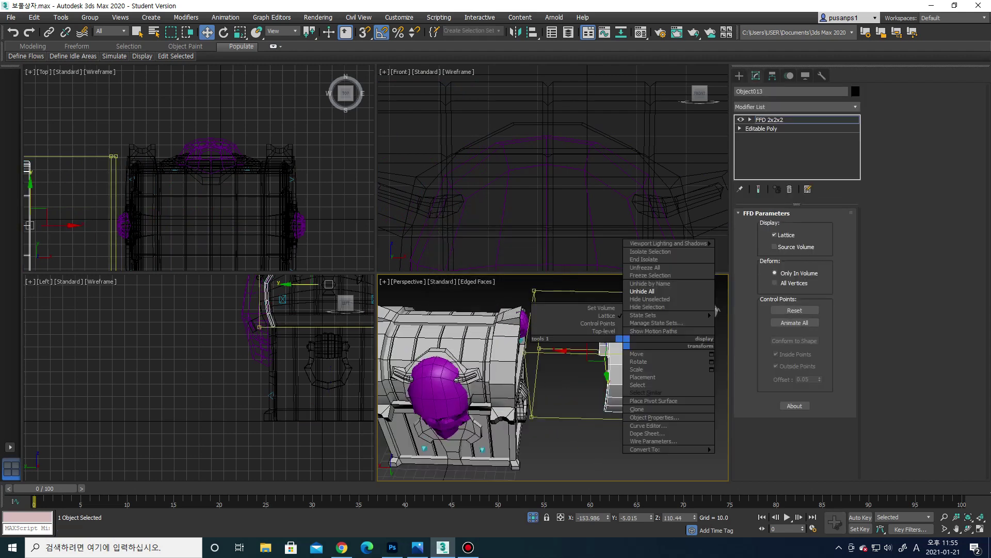
left_click(751, 457)
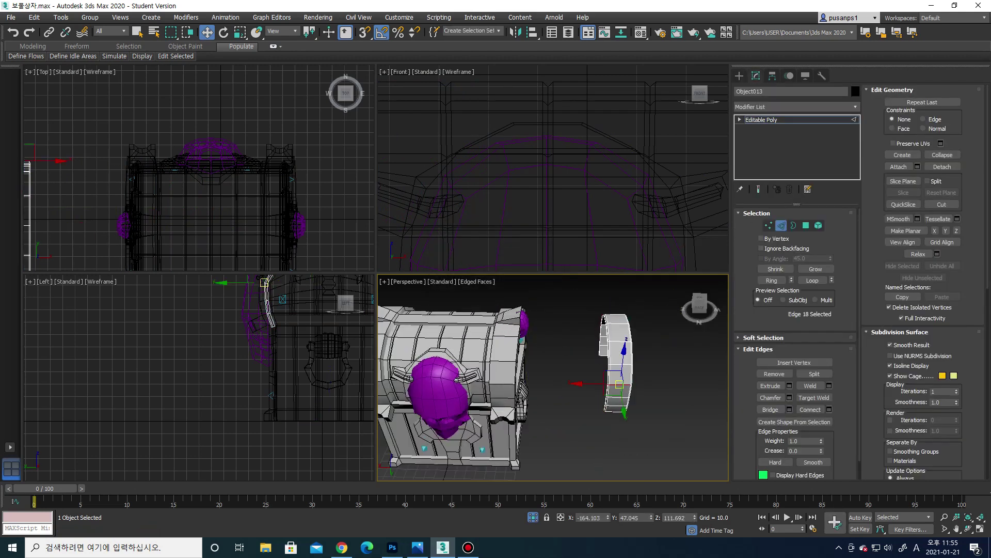
left_click(771, 280)
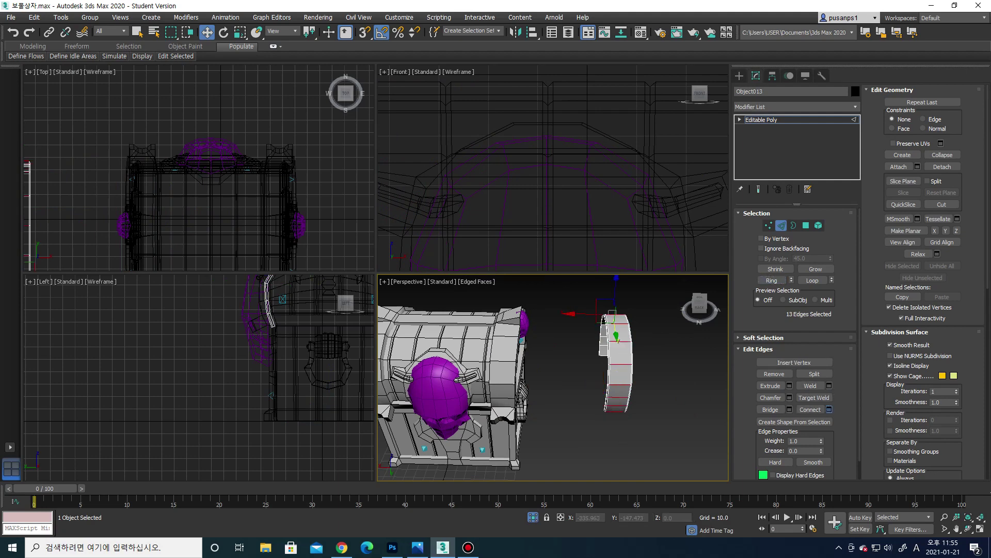
key("ctrl+shift+e")
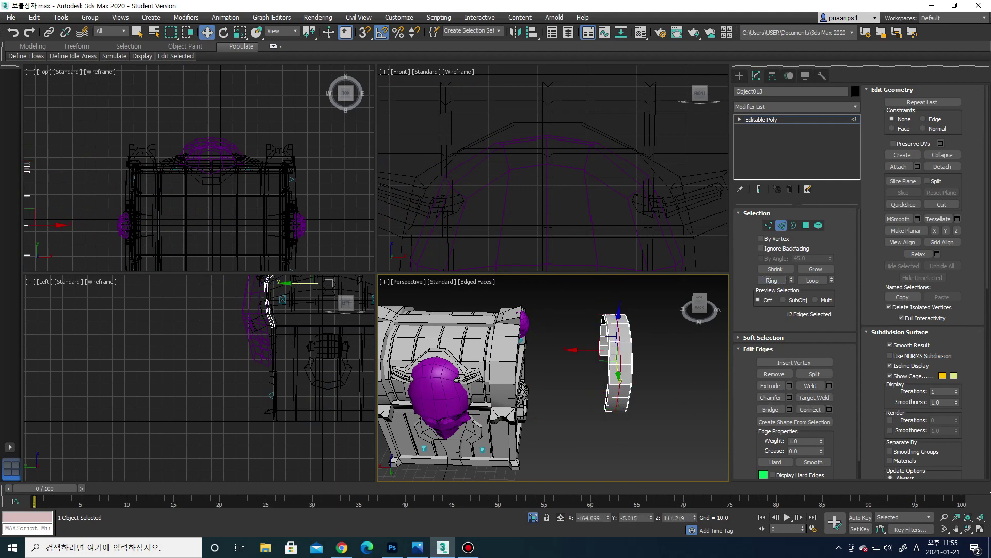
middle_click_drag(552, 377, 574, 361, "alt")
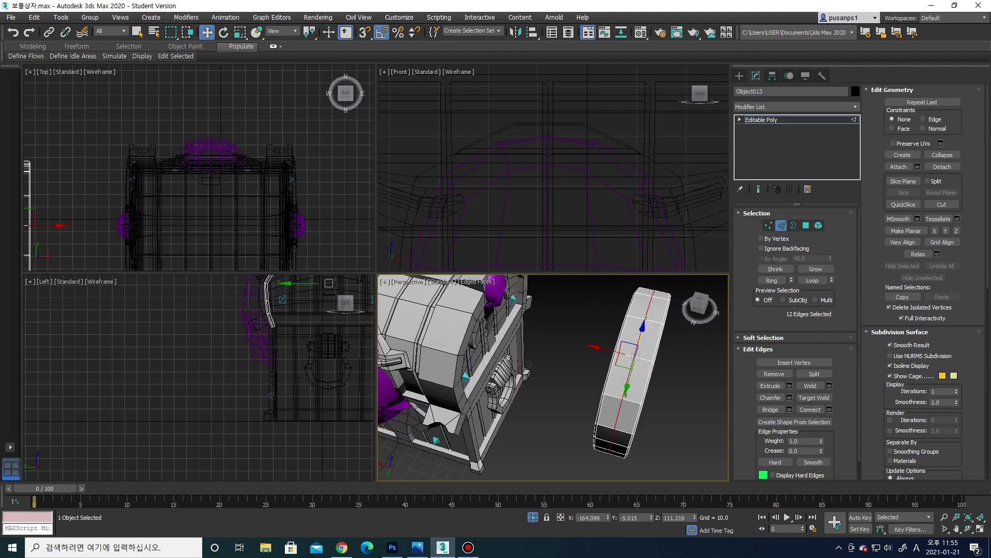
Detach two of the band's polygons as the new object Object014
key("3")
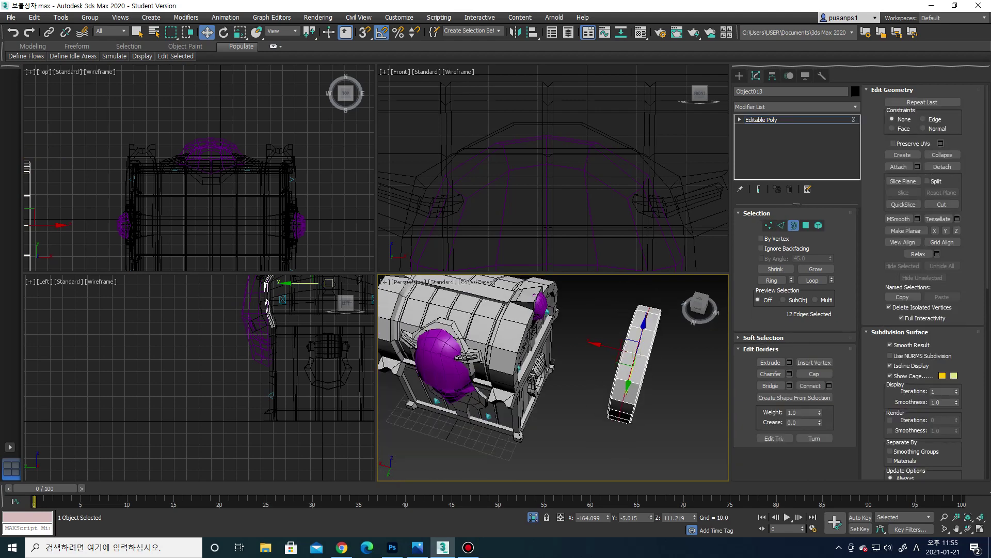
key("4")
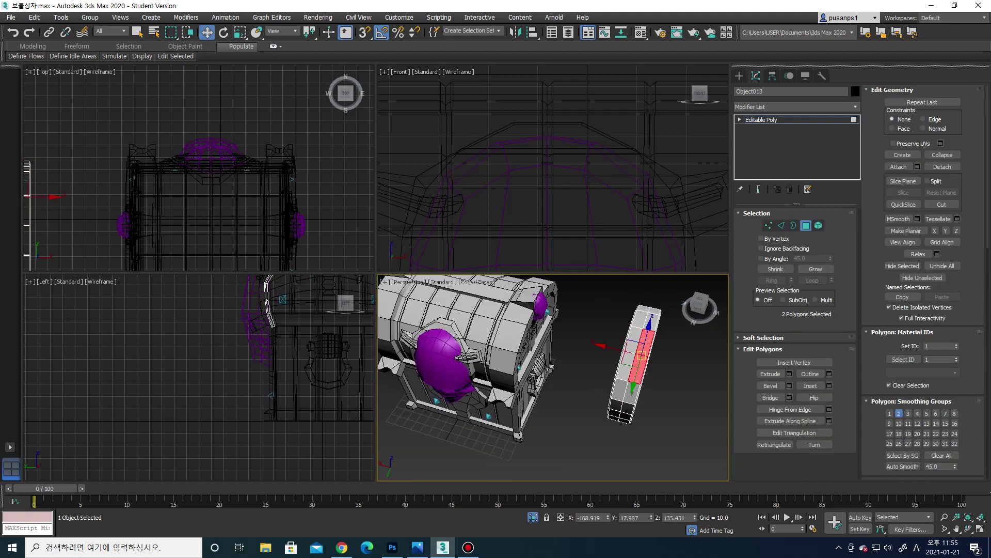
left_click(942, 166)
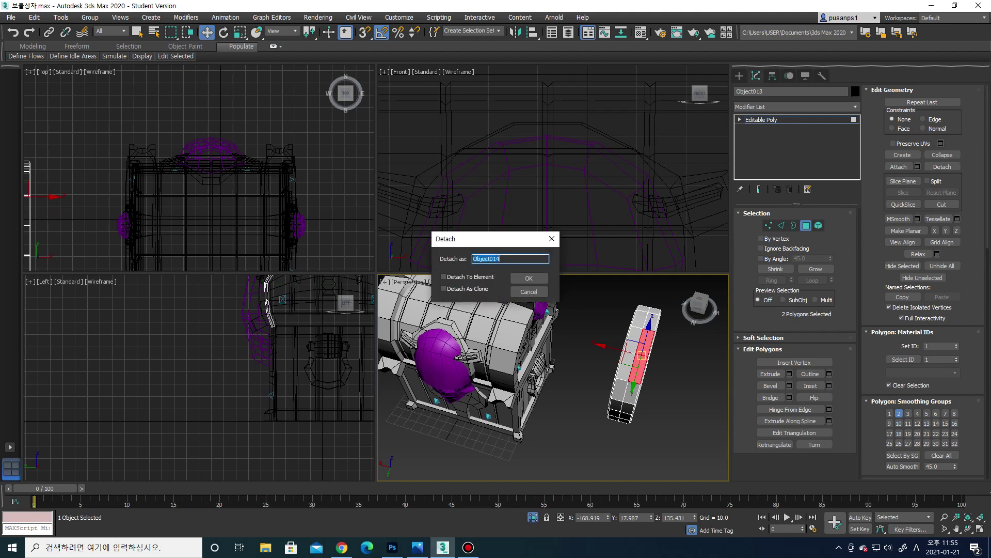
left_click(529, 278)
left_click(739, 75)
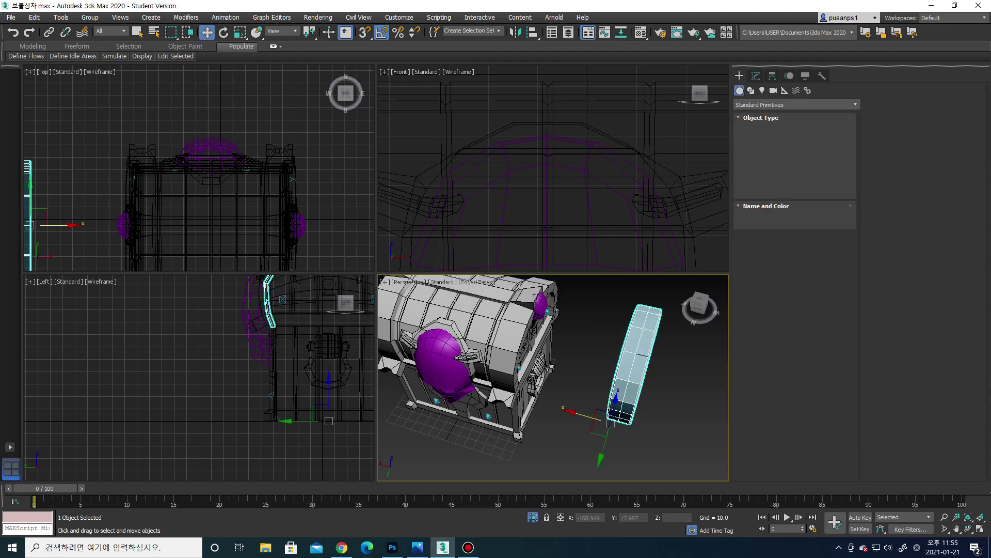
key("Delete")
Move the detached strip Object014 to the centre of the lid above the skull
left_click(641, 356)
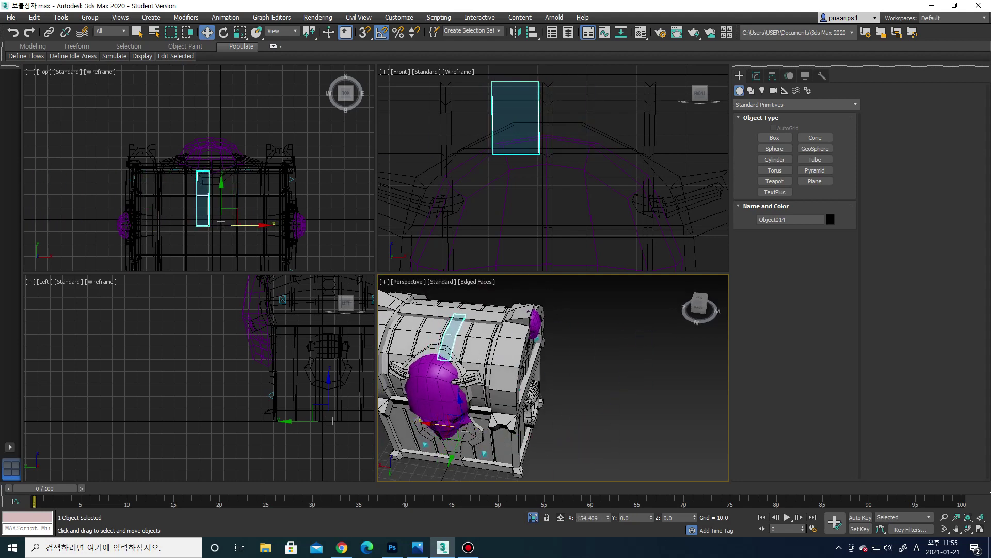
middle_click_drag(517, 377, 547, 361, "alt")
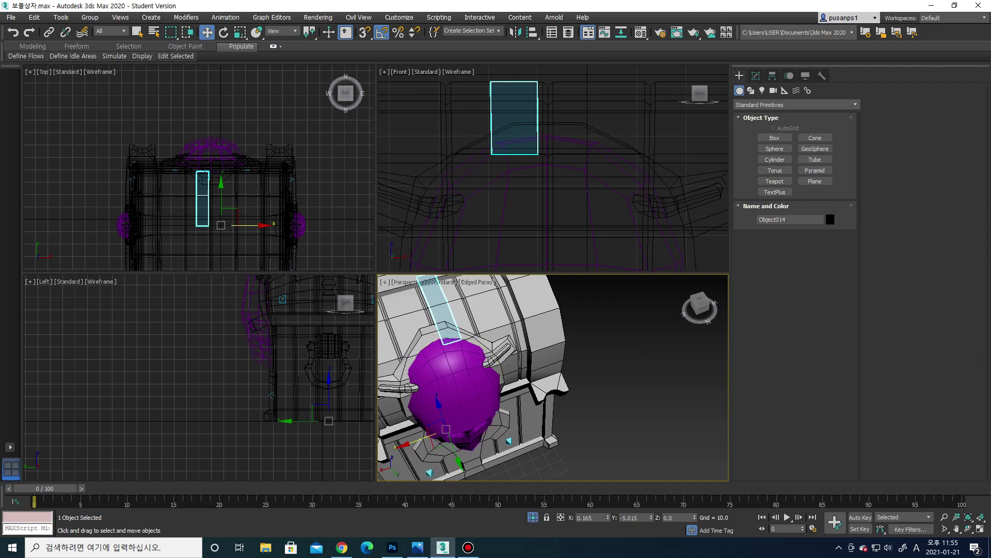
scroll(198, 168, "up", 3)
left_click_drag(284, 255, 288, 254)
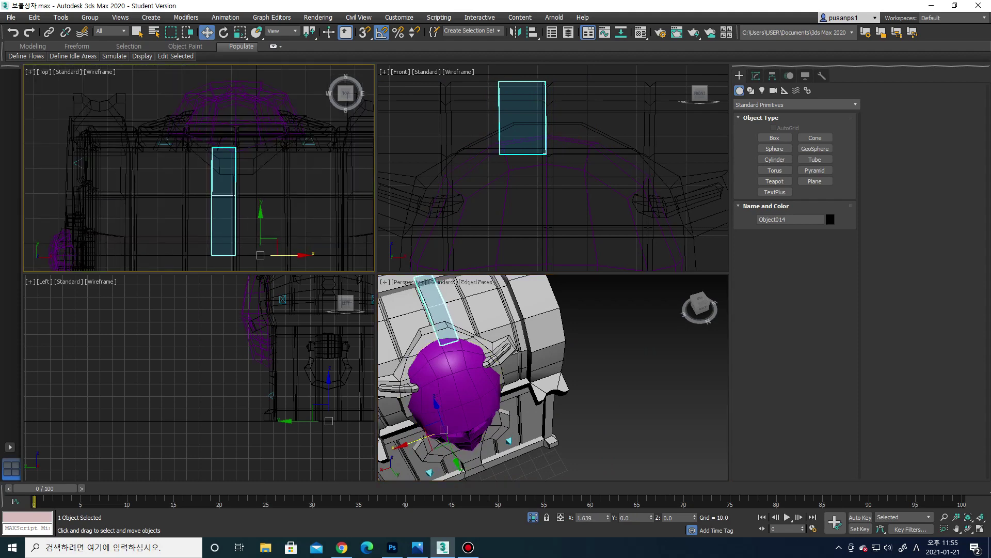
middle_click_drag(490, 377, 517, 362, "alt")
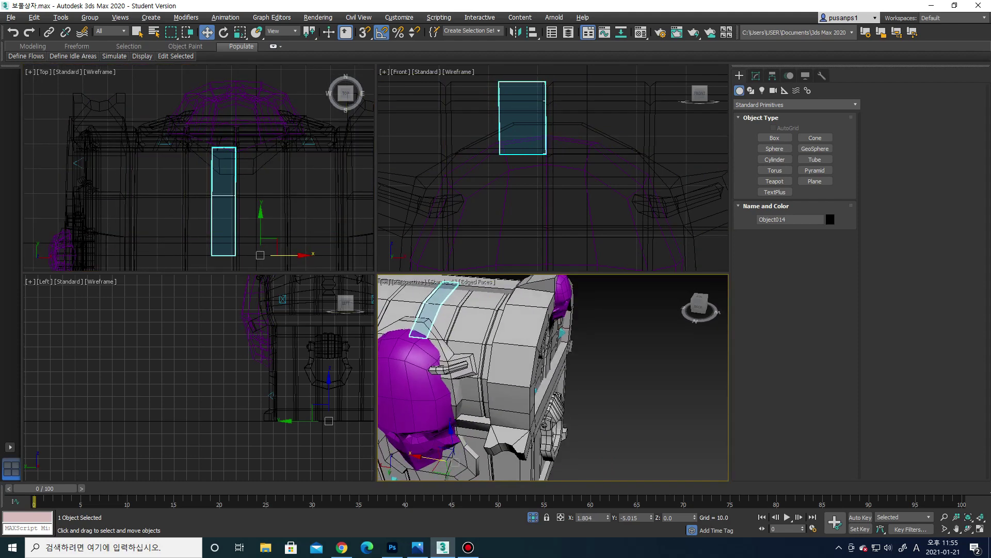
Convert the strip to Editable Poly and select its top edge
right_click(478, 309)
left_click(609, 418)
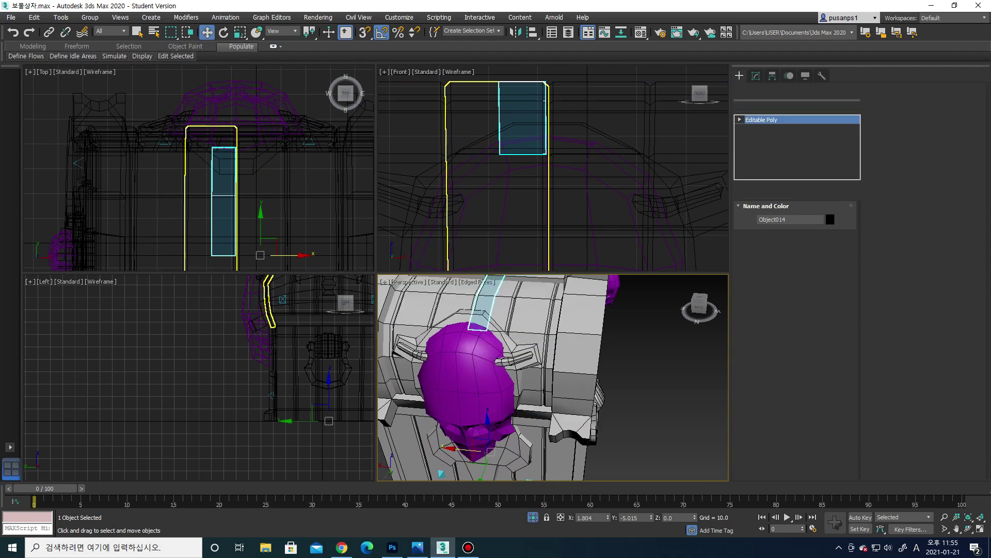
middle_click_drag(506, 372, 516, 361, "alt")
key("2")
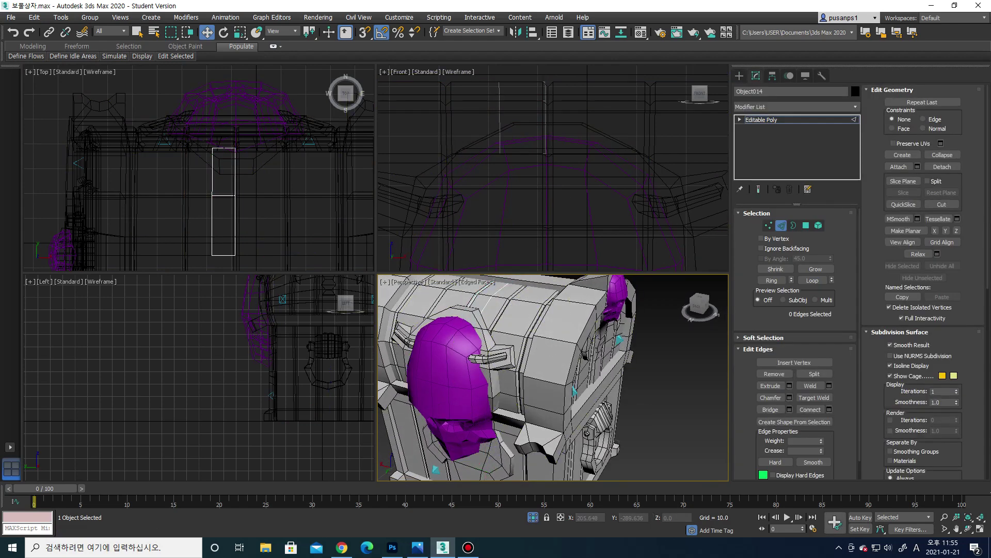
left_click(472, 299, "alt")
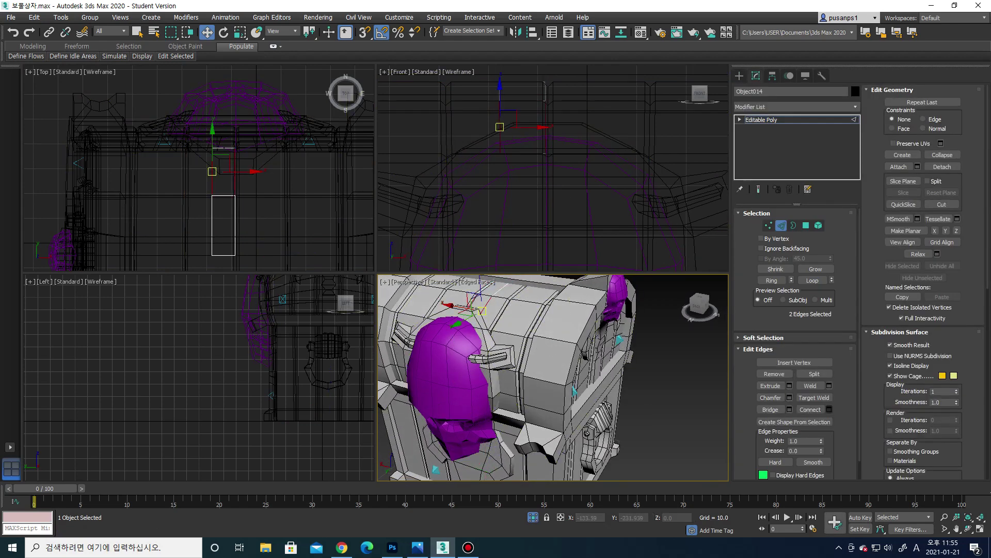
left_click(474, 302)
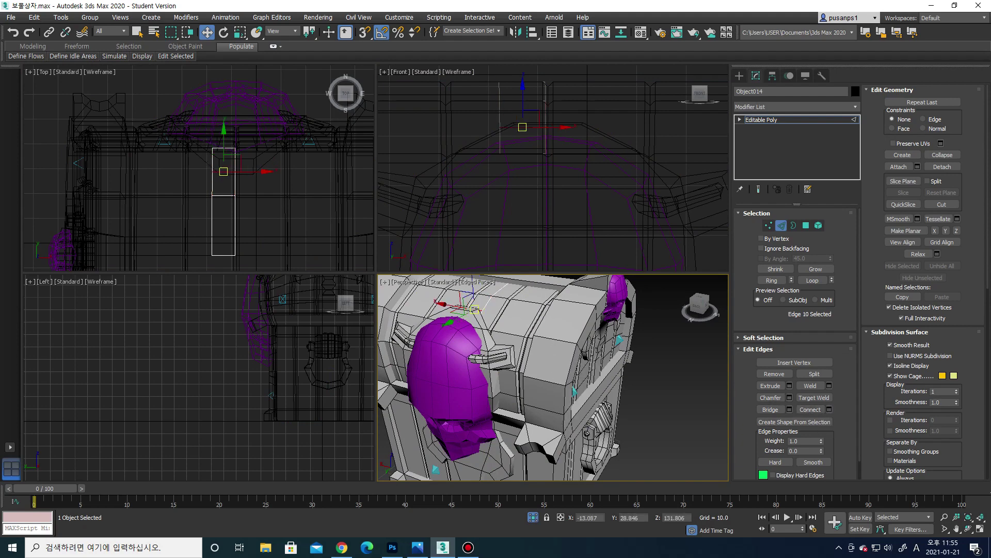
middle_click_drag(552, 377, 511, 364, "alt")
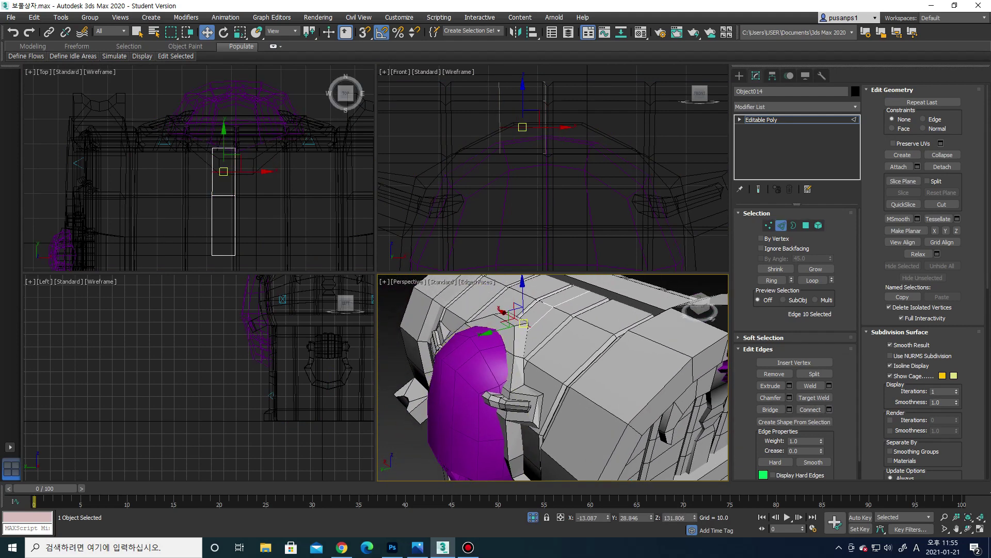
Move the strip's top vertices in Y and Z so it fits down over the lid and lock
key("1")
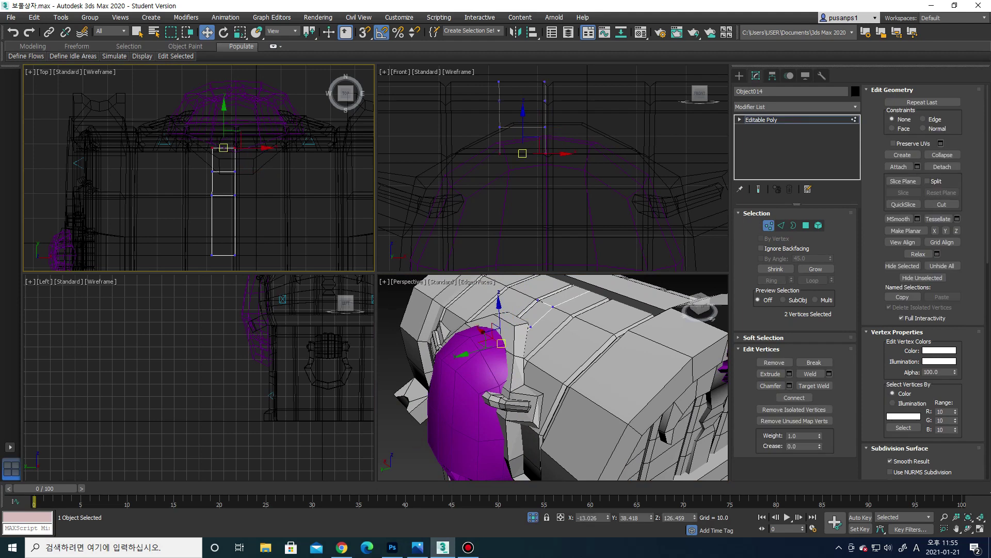
middle_click_drag(552, 377, 542, 375, "alt")
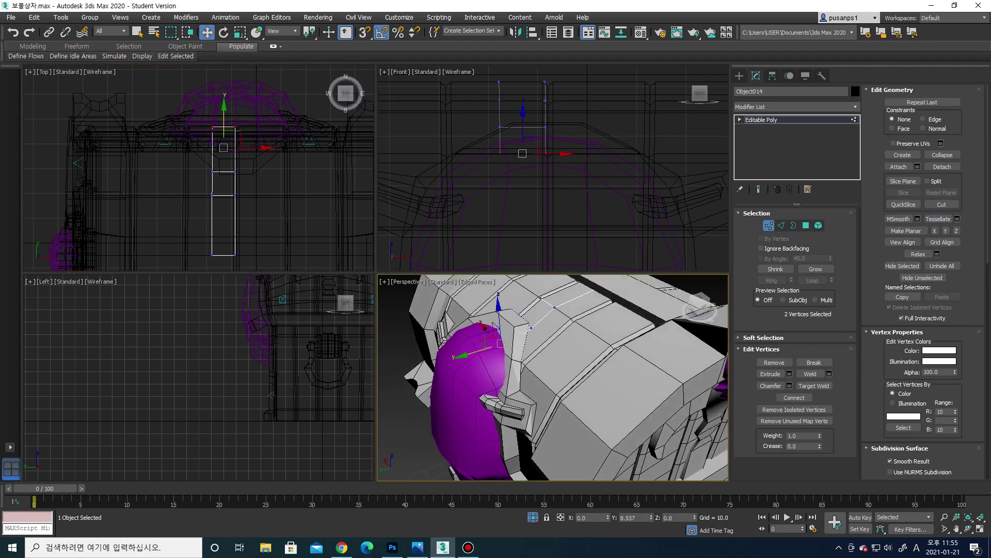
left_click_drag(470, 345, 428, 358)
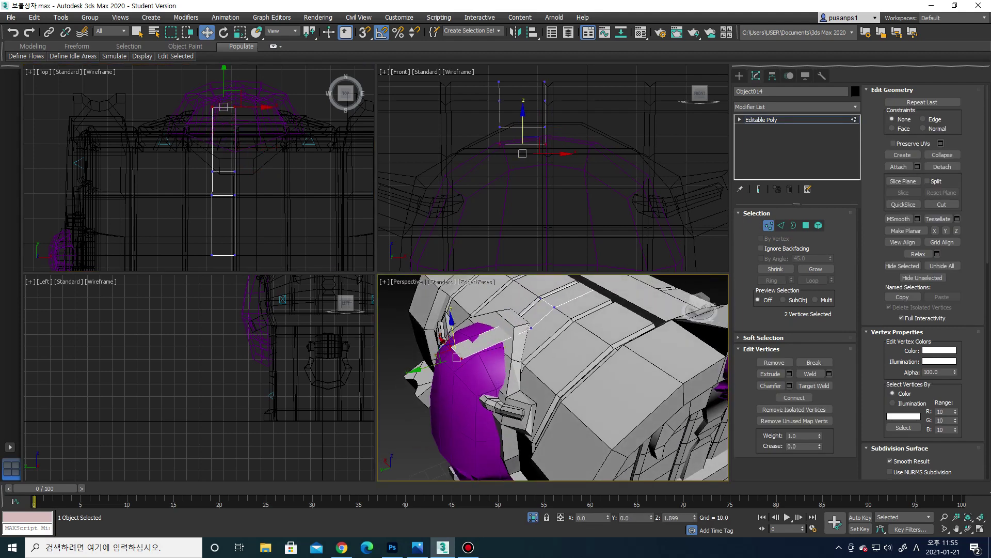
left_click_drag(450, 326, 449, 319)
left_click_drag(437, 355, 506, 316)
middle_click_drag(506, 316, 503, 431, "alt")
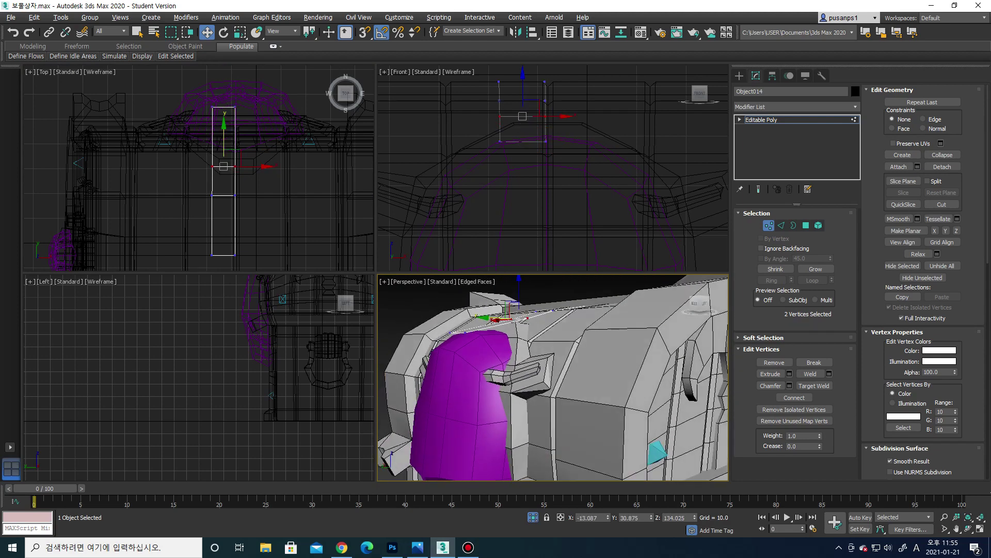
mouse_move(508, 334)
middle_mouse_down("alt")
mouse_move(516, 320)
mouse_move(521, 361)
middle_mouse_up("alt")
key("ctrl+z")
left_click_drag(563, 370, 524, 364)
mouse_move(524, 364)
middle_mouse_down("alt")
mouse_move(526, 382)
mouse_move(527, 364)
middle_mouse_up("alt")
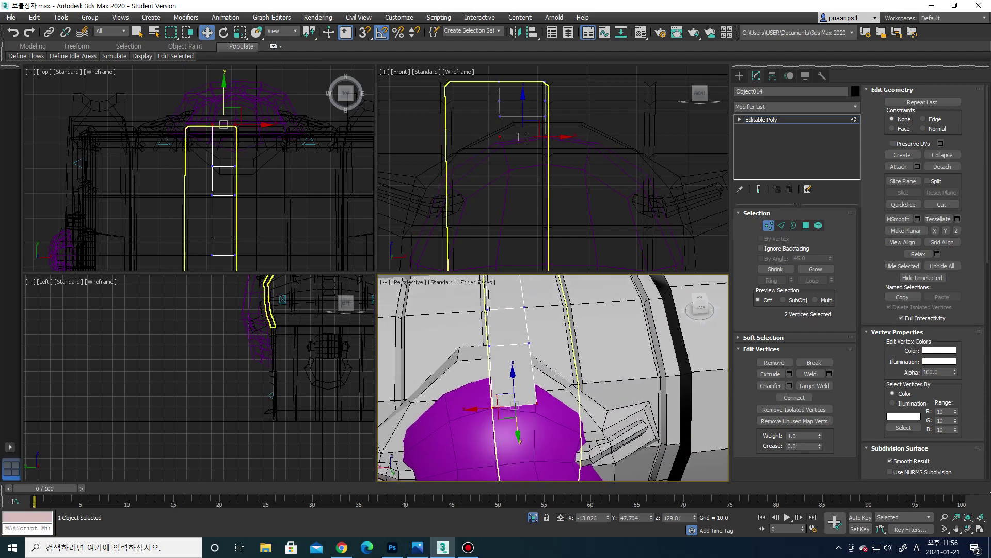
Select edge loops along the strap's long sides
key("2")
left_click(529, 356)
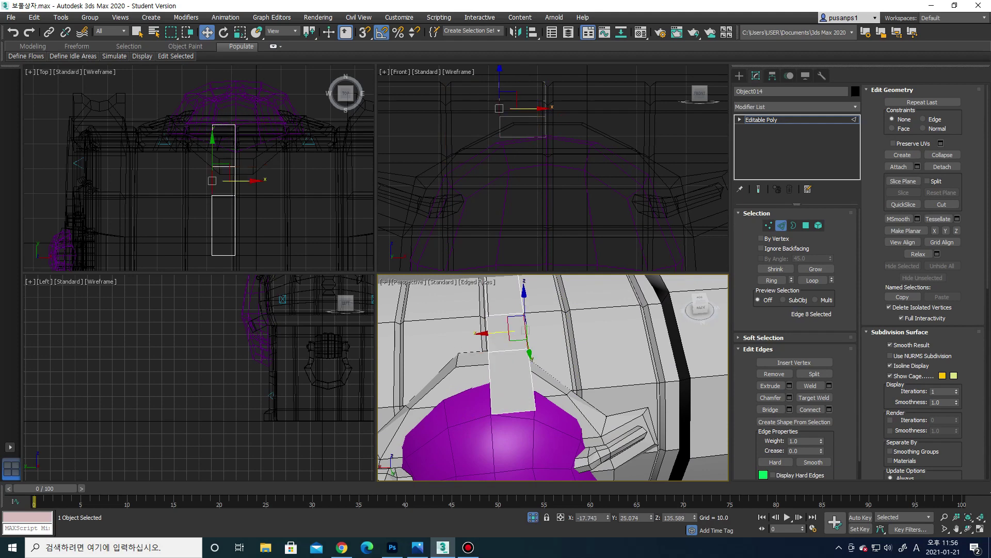
left_click_drag(524, 333, 511, 334)
mouse_move(511, 334)
middle_mouse_down("alt")
mouse_move(521, 350)
mouse_move(501, 345)
middle_mouse_up("alt")
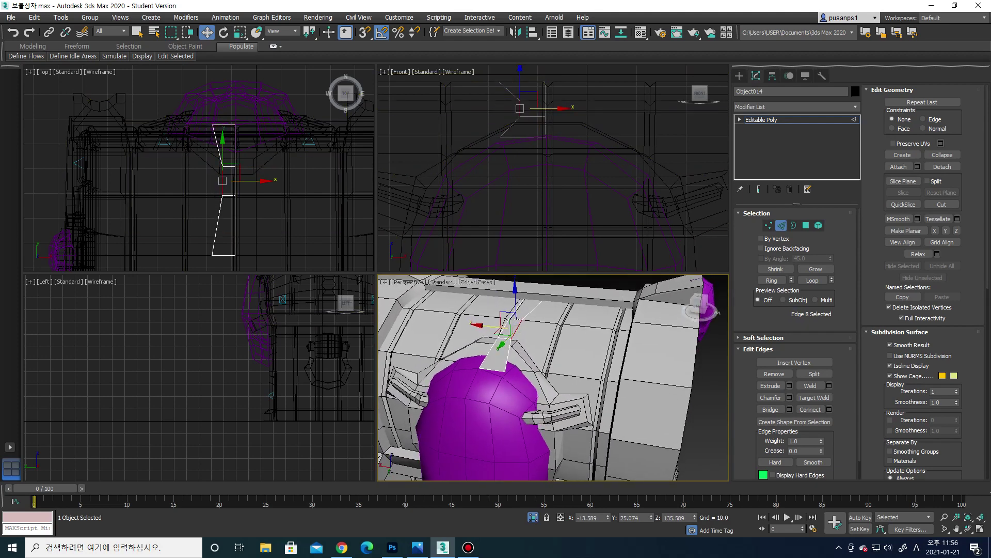
left_click(518, 310, "ctrl")
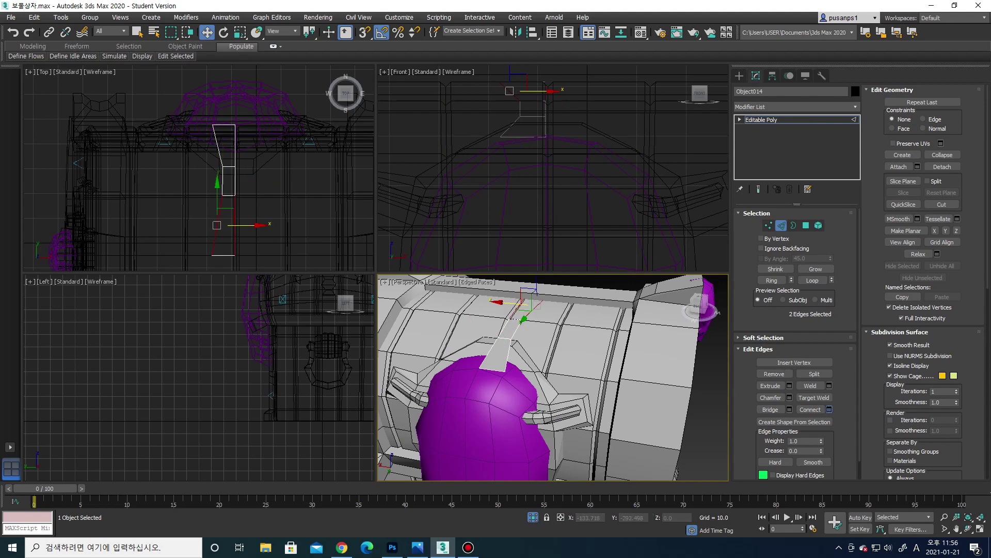
left_click(516, 309)
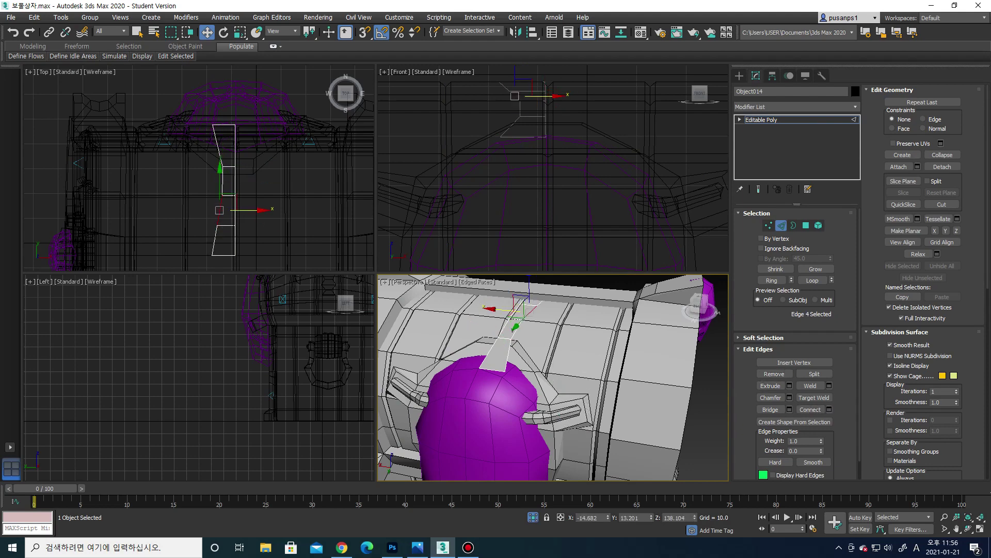
mouse_move(516, 309)
middle_mouse_down("alt")
mouse_move(527, 292)
mouse_move(512, 302)
mouse_move(516, 320)
mouse_move(542, 320)
mouse_move(553, 333)
mouse_move(542, 335)
middle_mouse_up("alt")
double_click(520, 298)
left_click(522, 289)
double_click(508, 312)
Reduce the selection to the strap's long edges and connect them with new crosswise edges
key("ctrl+z")
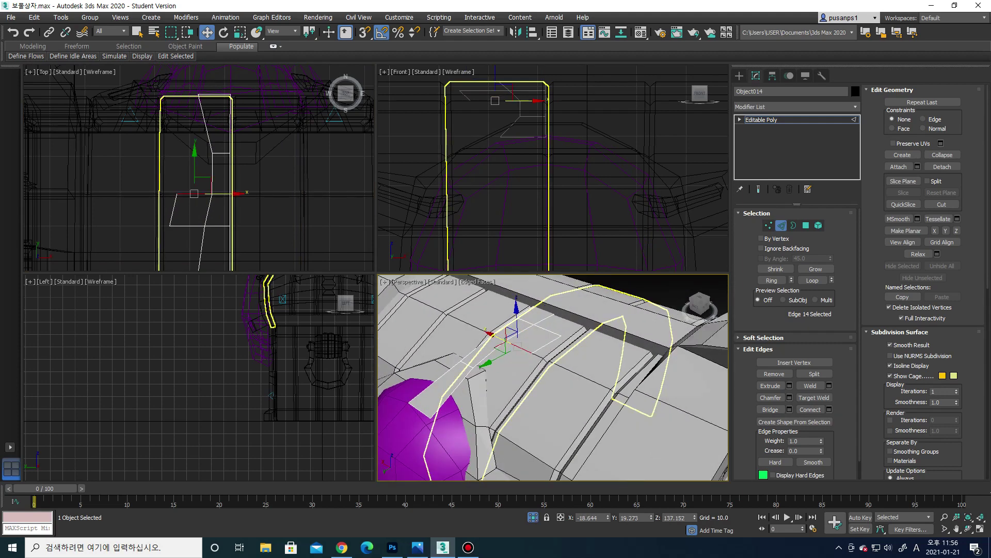
key("ctrl+z")
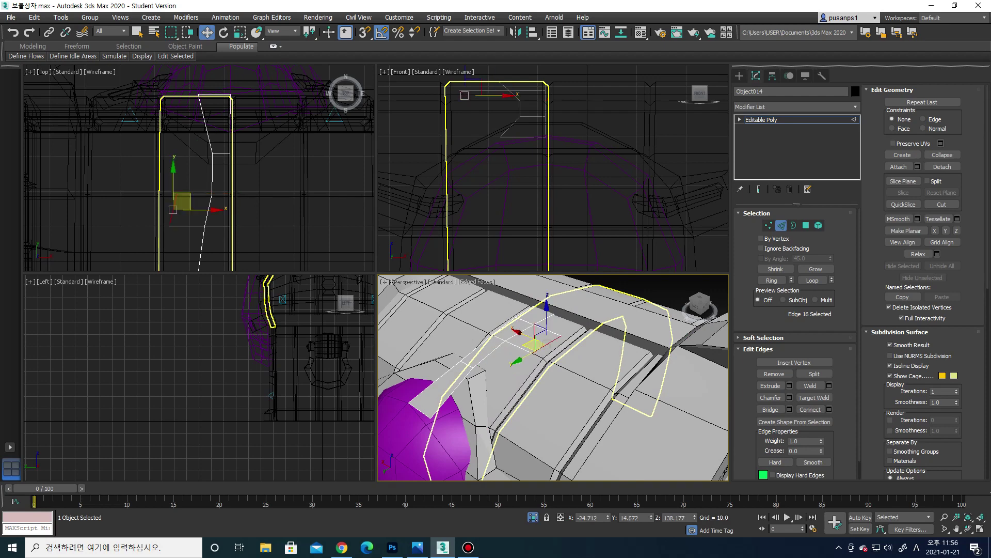
key("ctrl+z")
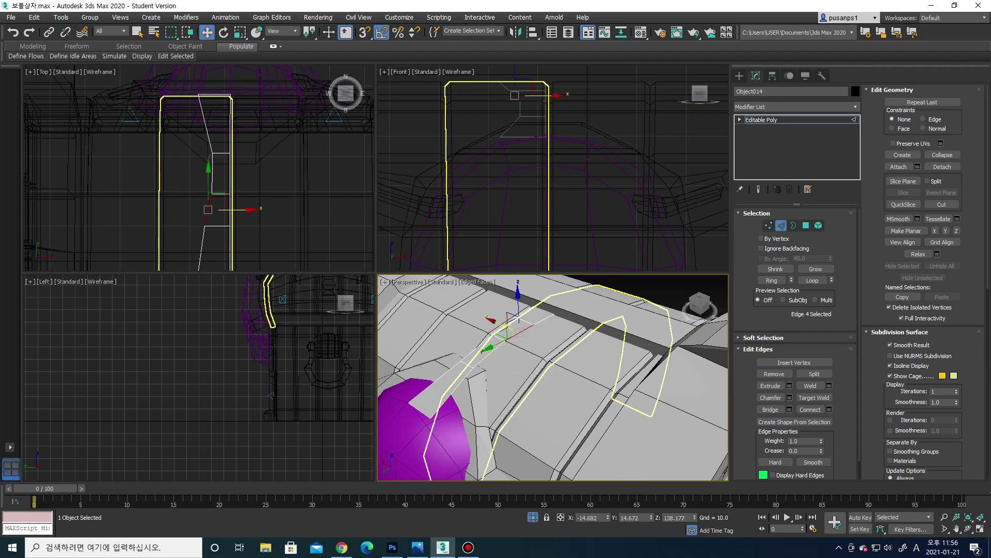
key("ctrl+z")
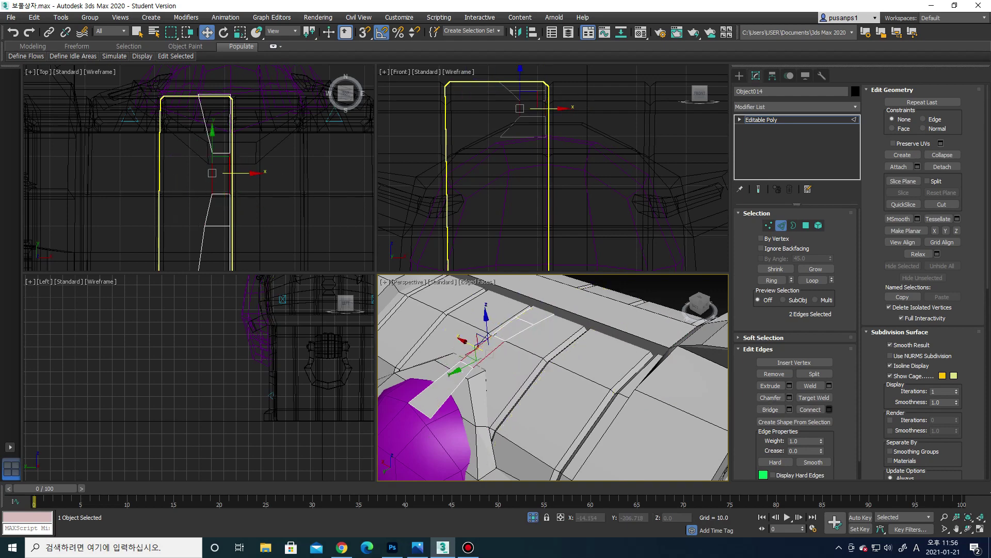
left_click(830, 409)
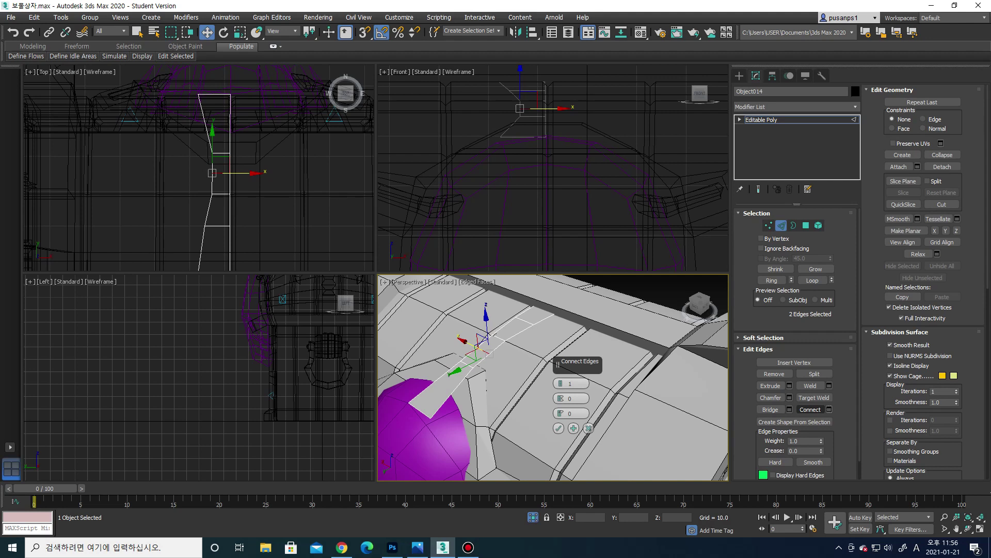
left_click(558, 428)
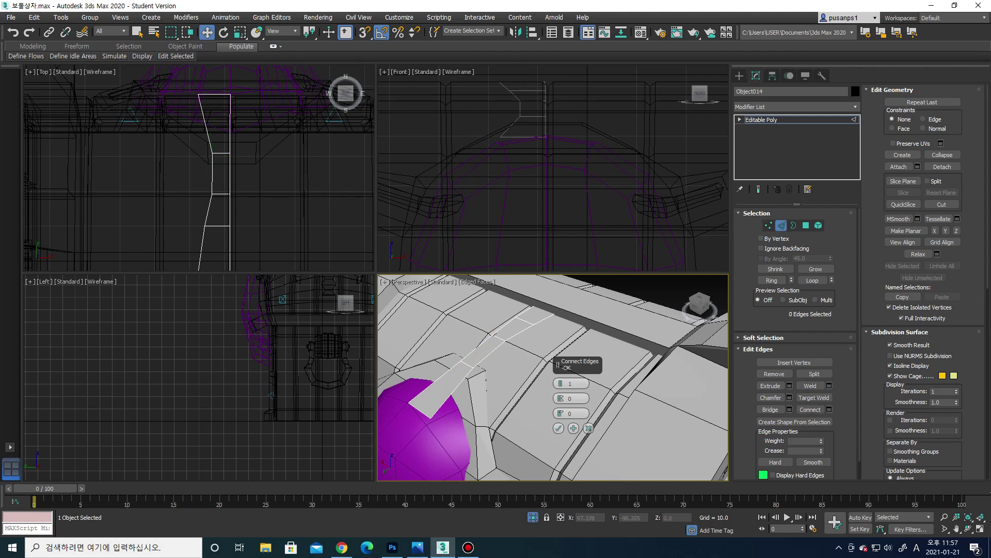
left_click(486, 342)
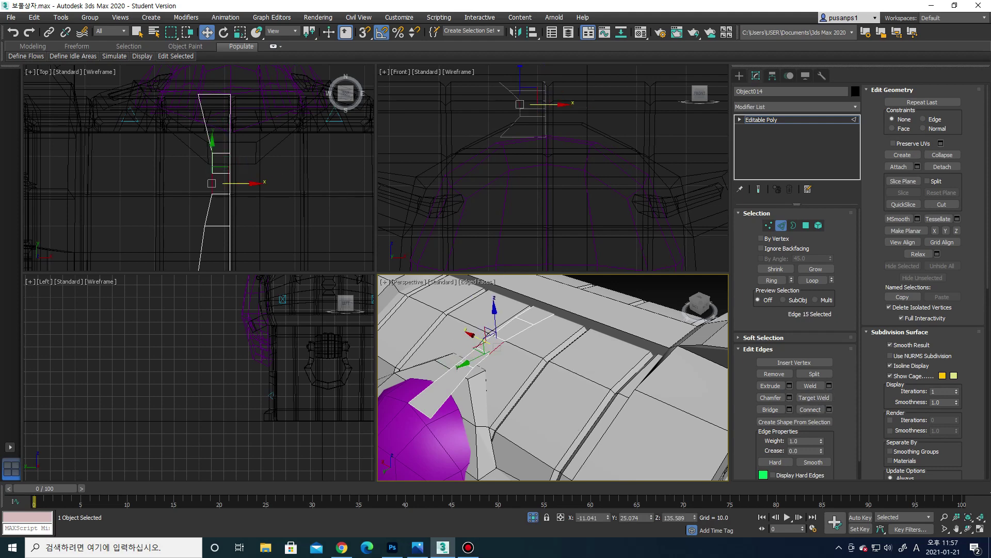
left_click(494, 356, "ctrl")
middle_click_drag(496, 362, 382, 284, "alt")
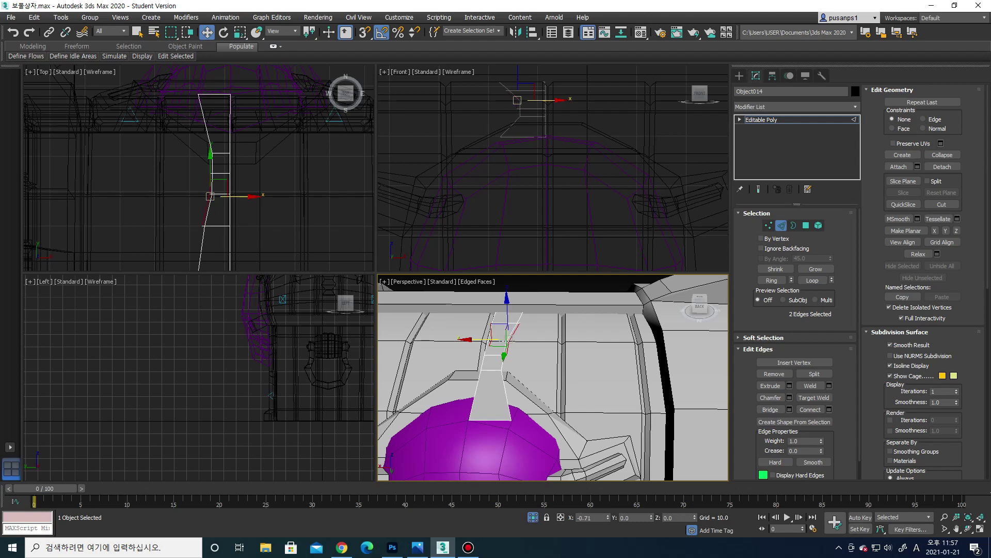
Move a strap vertex to refine the strap's outline
scroll(453, 385, "up", 5)
scroll(453, 385, "up", 4)
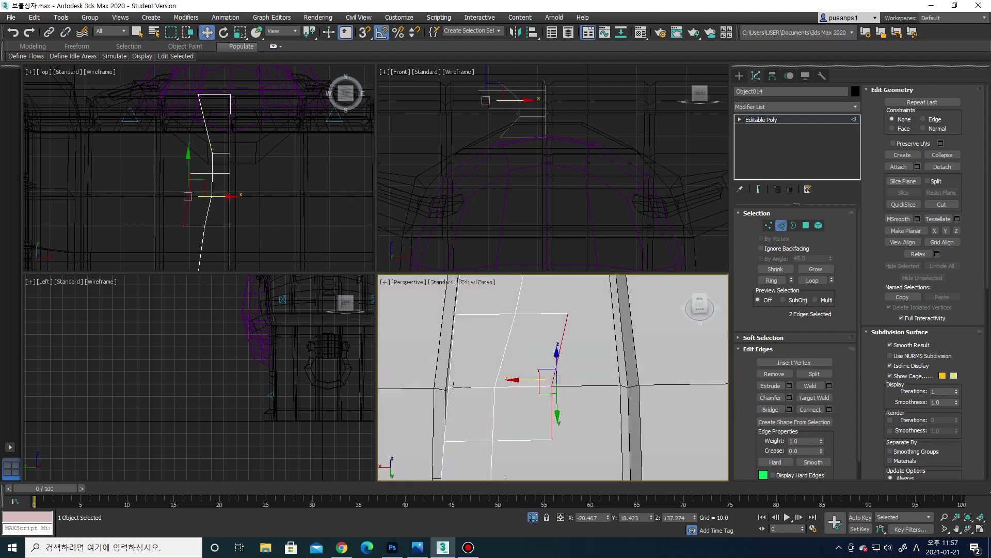
key("1")
scroll(452, 385, "down", 2)
left_click_drag(498, 357, 519, 333)
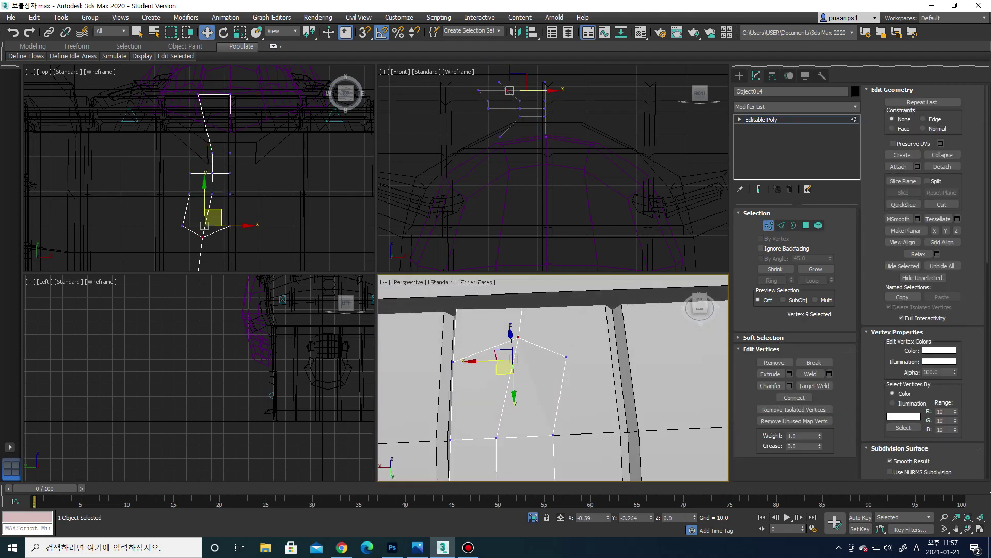
scroll(454, 438, "down", 3)
middle_click_drag(455, 438, 480, 372, "alt")
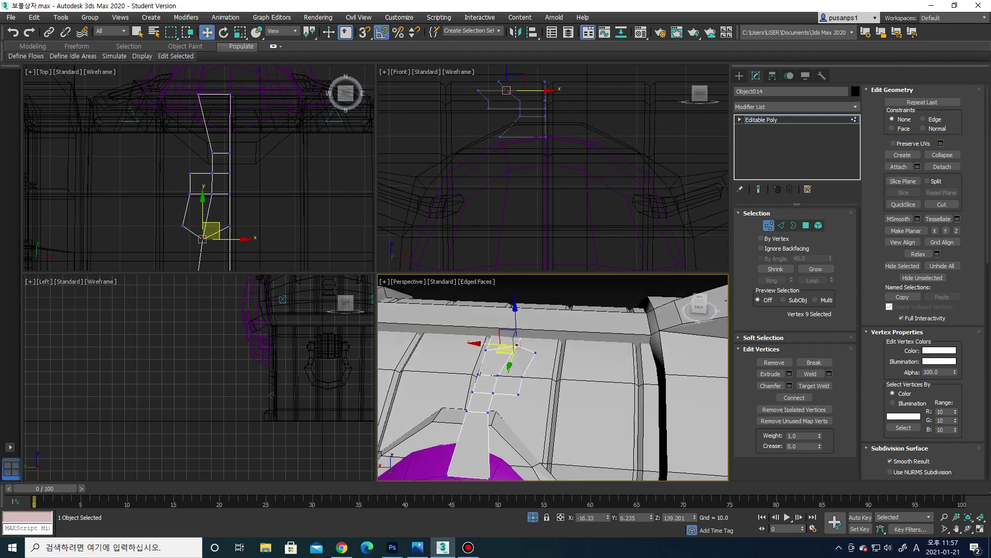
Extrude the strap's side edges outward into a new flared wing section
key("2")
left_click(519, 369, "ctrl")
scroll(517, 382, "up", 2)
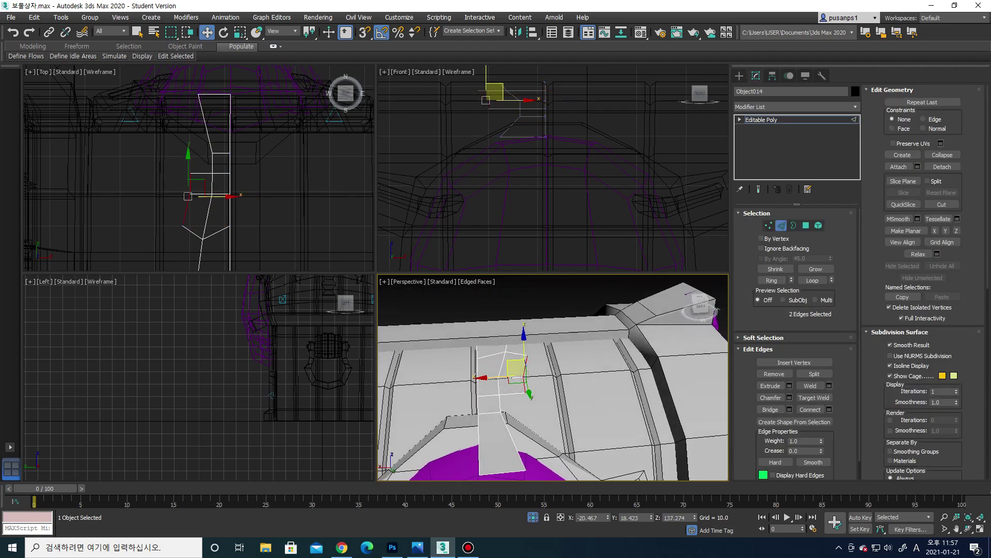
scroll(516, 382, "up", 2)
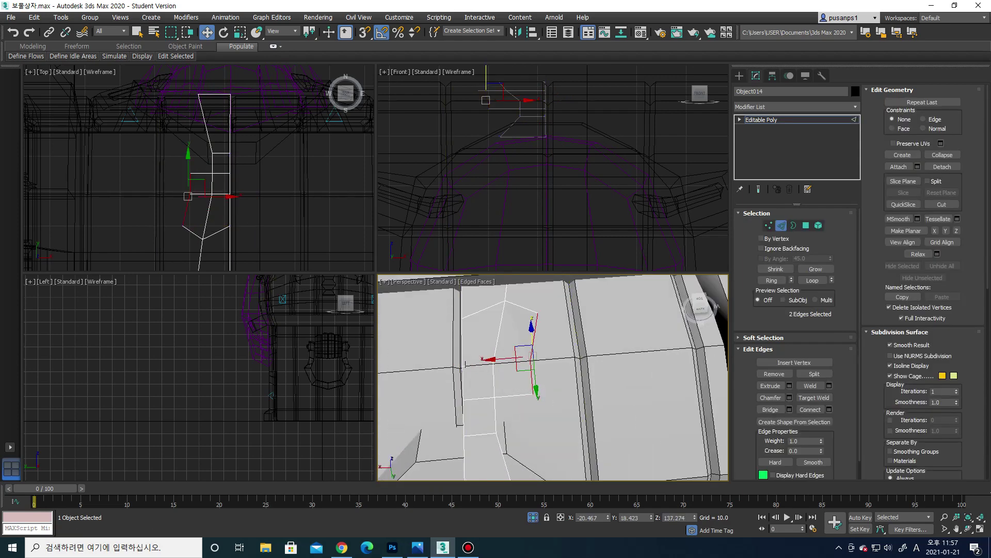
middle_click_drag(516, 382, 508, 358, "alt")
left_click_drag(524, 330, 539, 295, "shift")
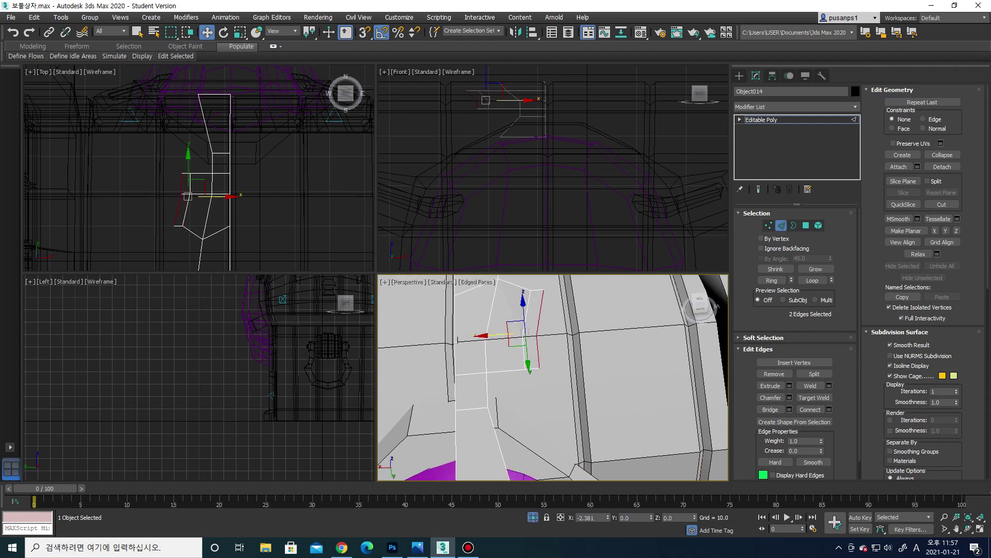
key("1")
mouse_move(539, 294)
middle_mouse_down("alt")
mouse_move(547, 289)
mouse_move(537, 321)
middle_mouse_up("alt")
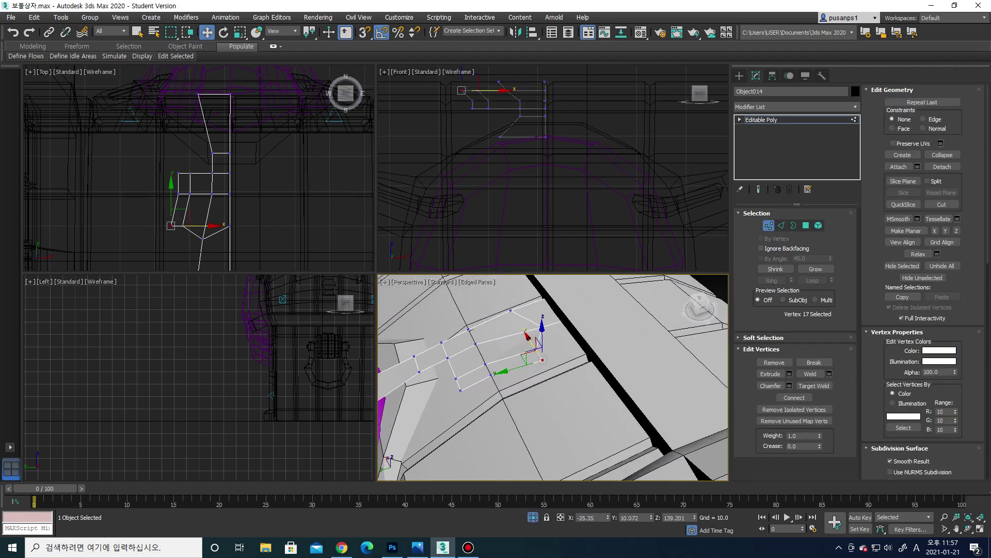
Snap and move the flare's vertices along Y so the wing sits on the lid
mouse_move(552, 361)
middle_mouse_down("alt")
mouse_move(552, 330)
mouse_move(553, 372)
middle_mouse_up("alt")
left_click(488, 388, "alt")
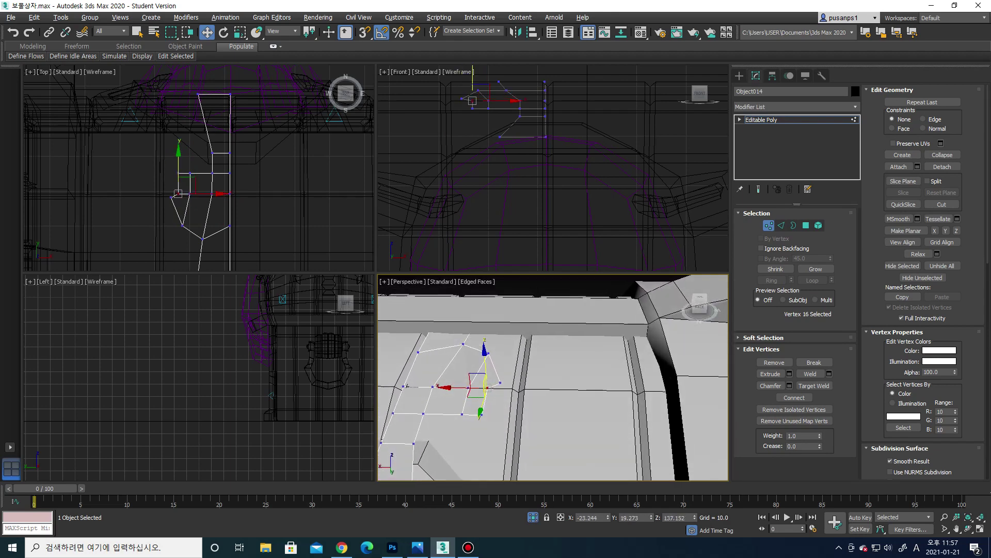
mouse_move(486, 388)
middle_mouse_down("alt")
mouse_move(467, 393)
mouse_move(475, 356)
mouse_move(537, 330)
mouse_move(495, 382)
mouse_move(495, 361)
middle_mouse_up("alt")
left_click(537, 330, "ctrl")
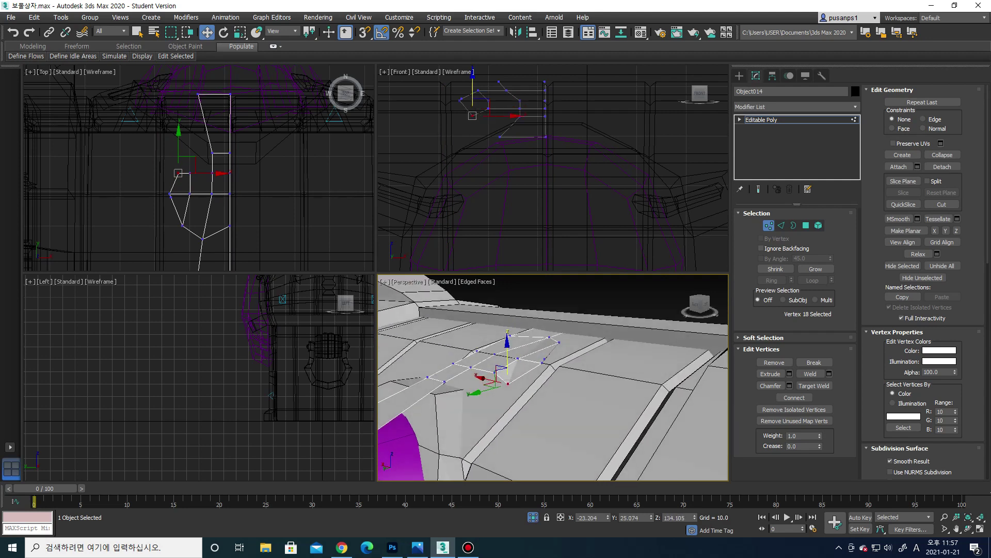
mouse_move(498, 383)
left_mouse_down()
mouse_move(483, 391)
mouse_move(483, 409)
left_mouse_up()
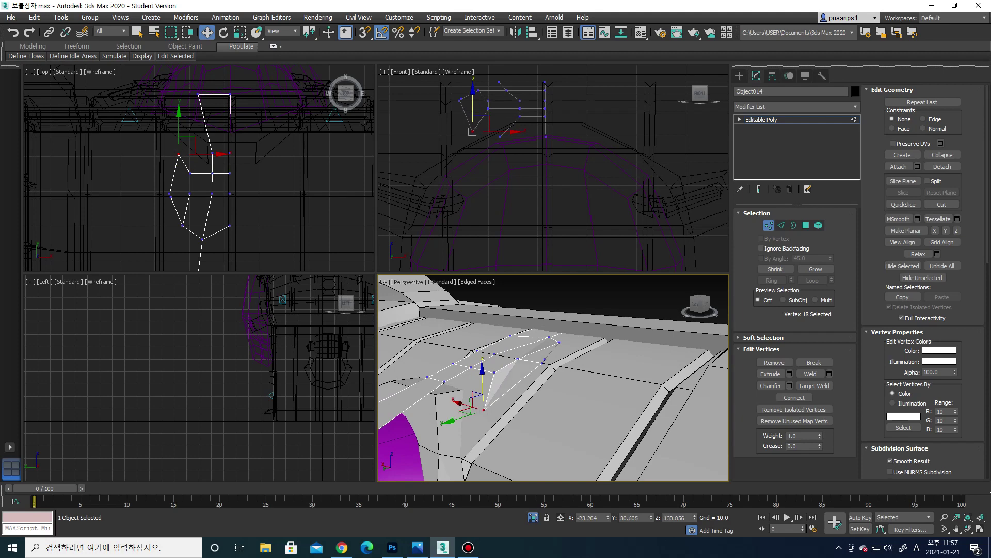
middle_click_drag(517, 403, 547, 392, "alt")
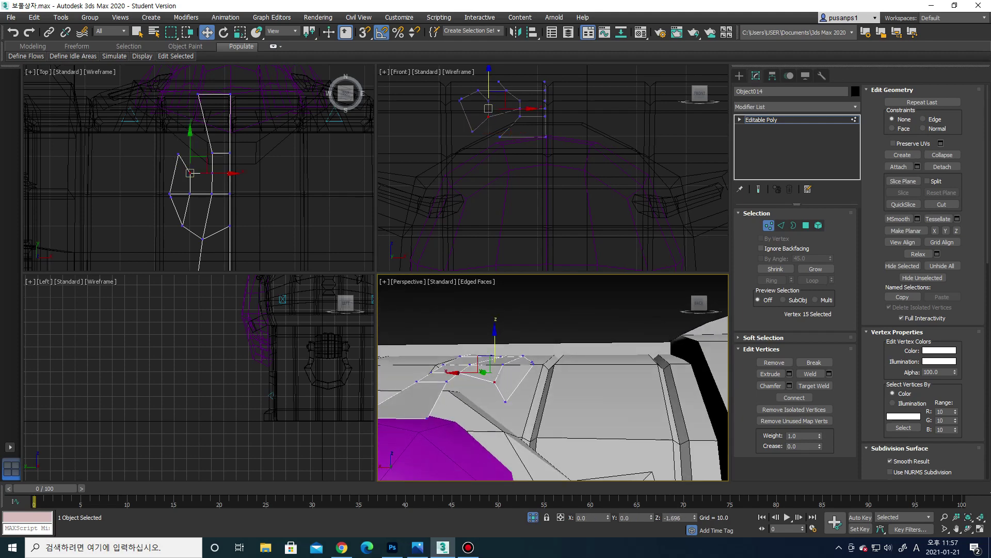
middle_click_drag(486, 373, 522, 362, "alt")
left_click(540, 345, "ctrl")
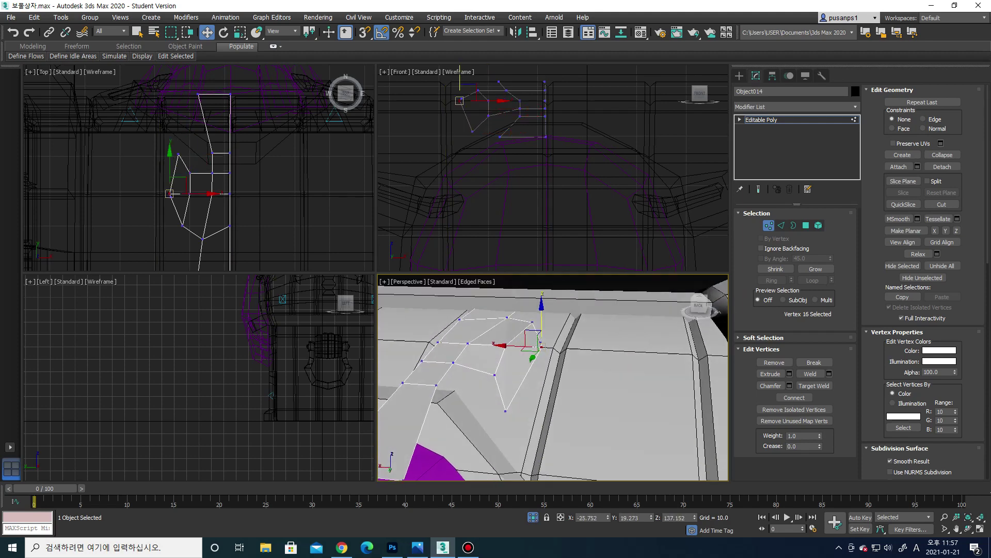
left_click_drag(540, 345, 534, 354)
middle_click_drag(535, 354, 532, 356, "alt")
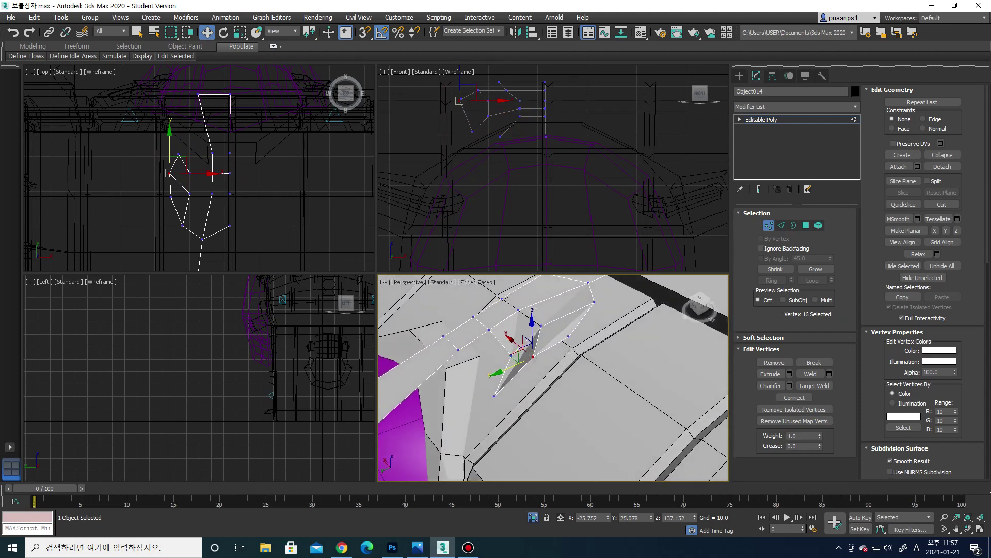
left_click_drag(532, 340, 546, 350)
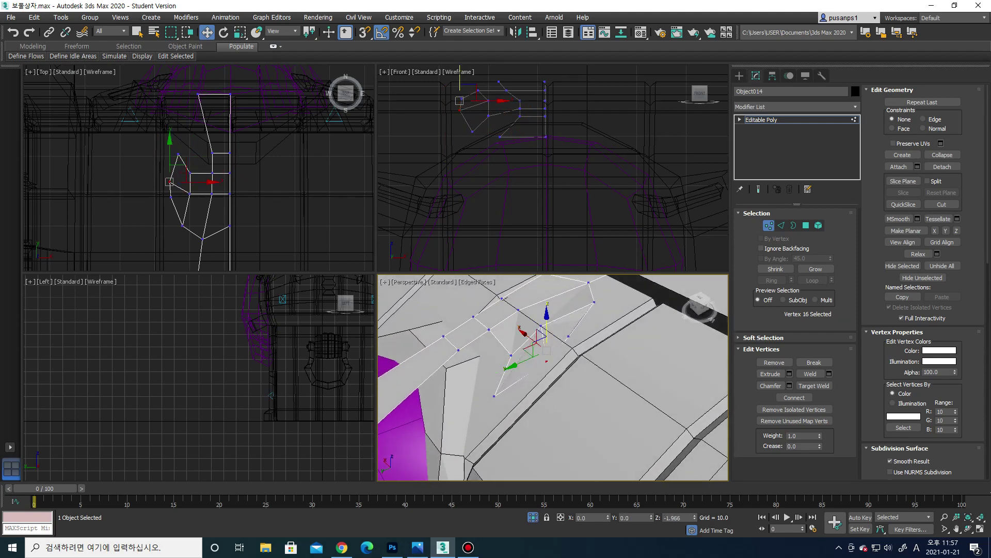
Nudge a final flare vertex into place and check the chest from the front
left_click(546, 333, "ctrl")
middle_click_drag(546, 333, 567, 335, "alt")
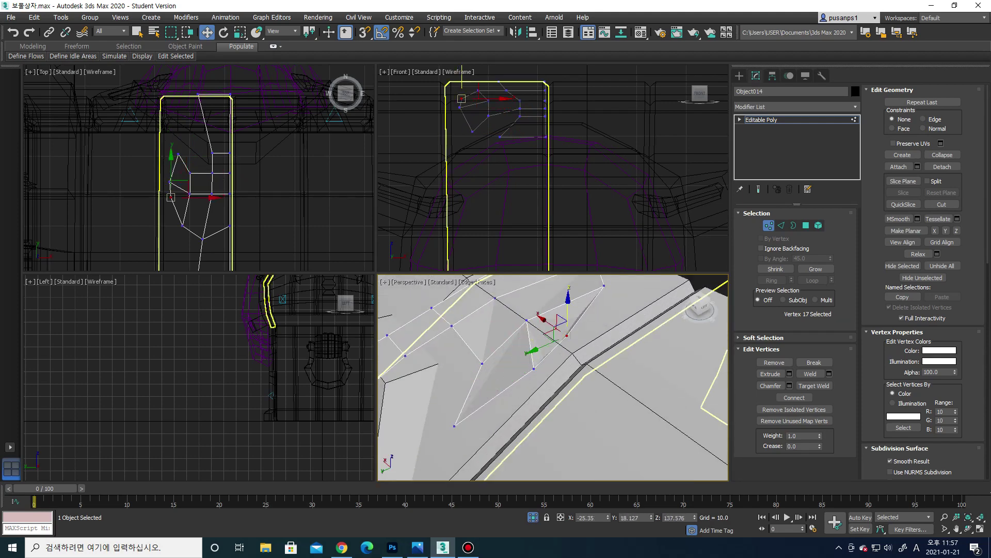
left_click_drag(563, 333, 554, 337)
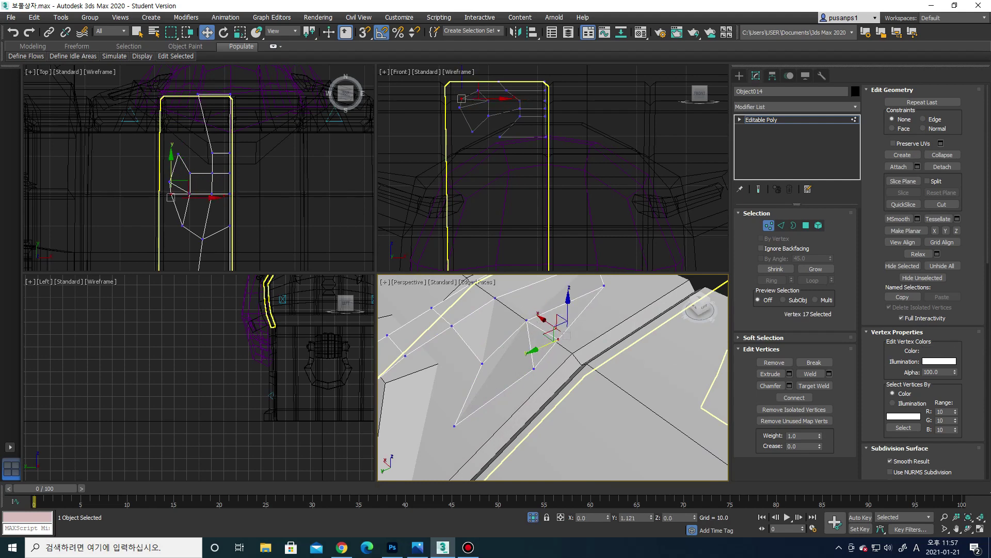
middle_click_drag(554, 337, 594, 361, "alt")
scroll(568, 356, "down", 5)
mouse_move(553, 377)
middle_mouse_down("alt")
mouse_move(553, 418)
mouse_move(517, 413)
middle_mouse_up("alt")
Select a vertex on the ornament's edge and slide it sideways along X
key("2")
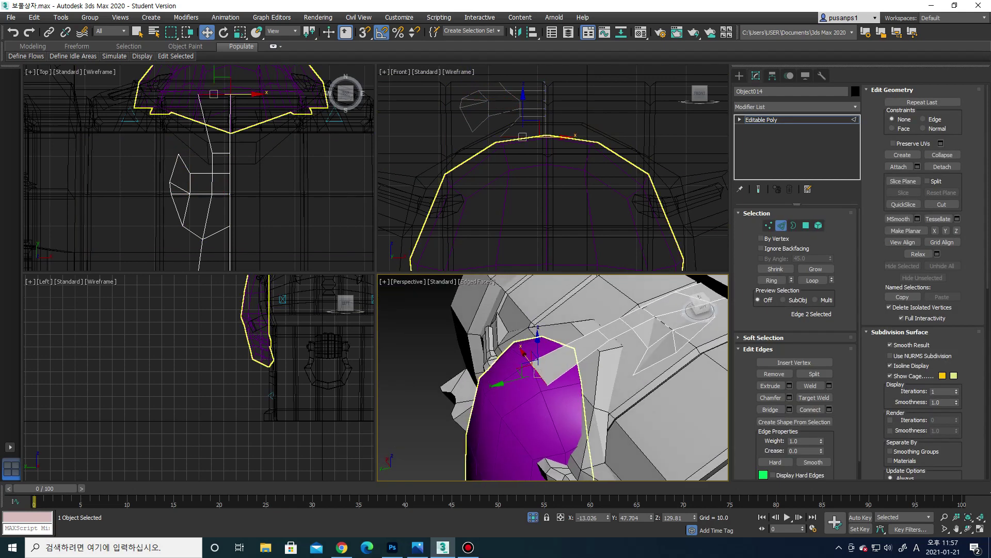
middle_click_drag(523, 353, 523, 358, "alt")
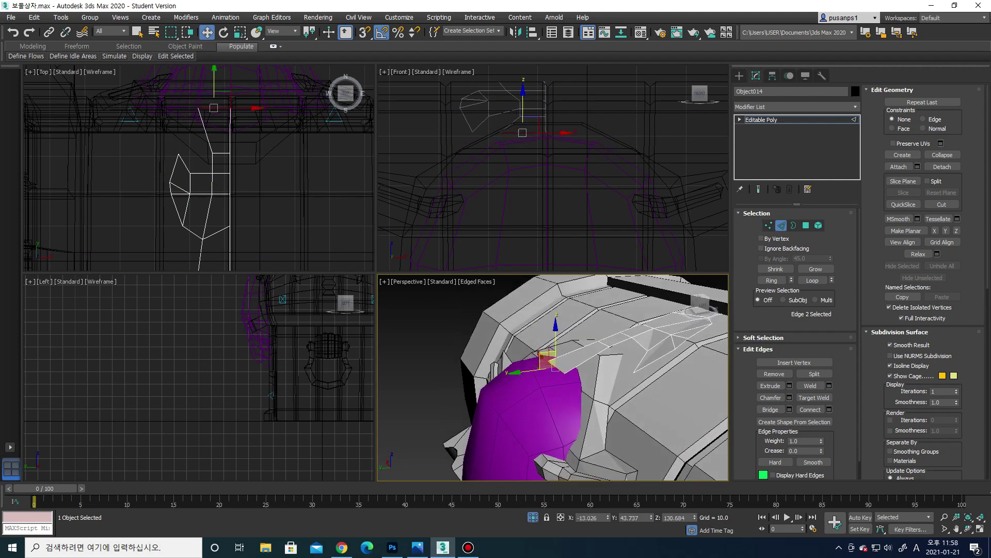
middle_click_drag(523, 359, 524, 361, "alt")
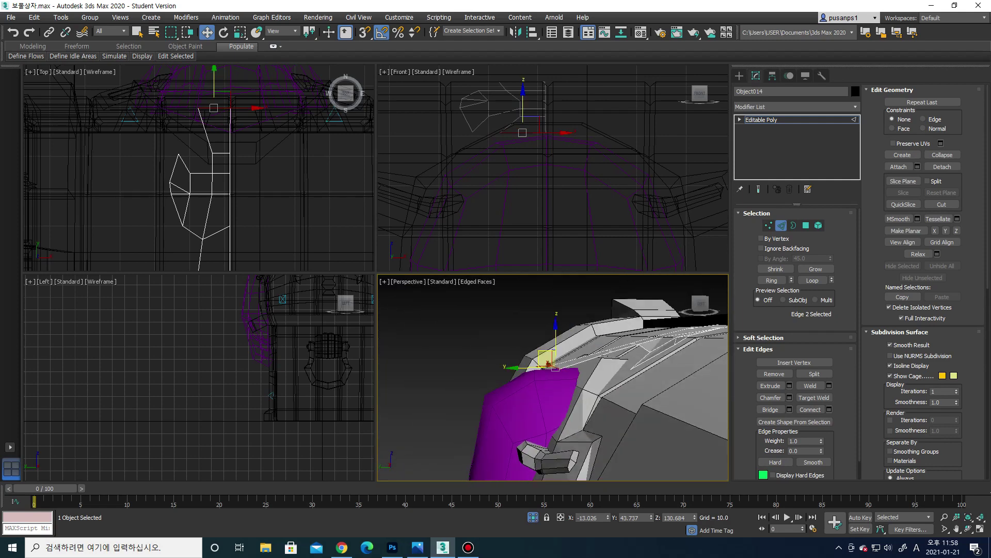
scroll(548, 364, "up", 3)
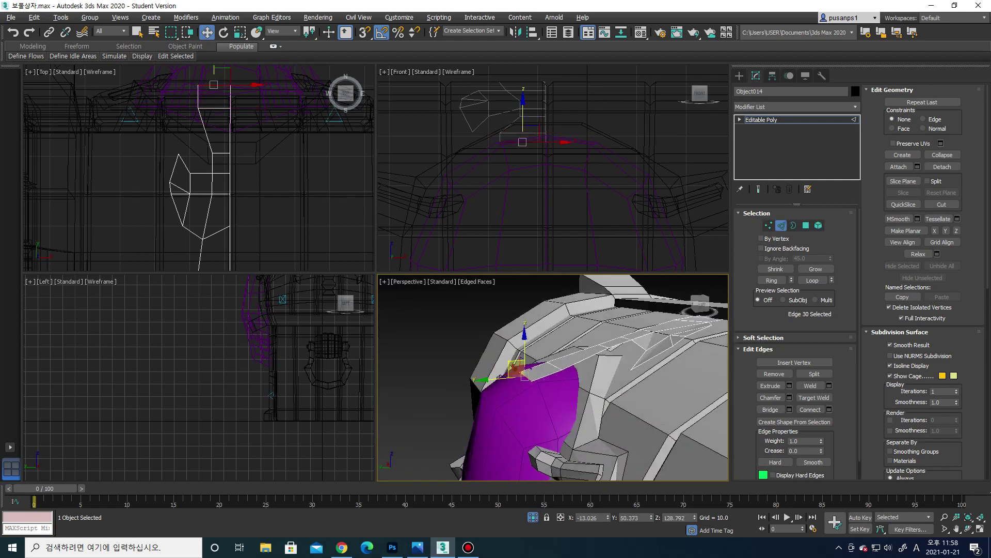
scroll(549, 364, "up", 3)
scroll(549, 364, "up", 3)
key("1")
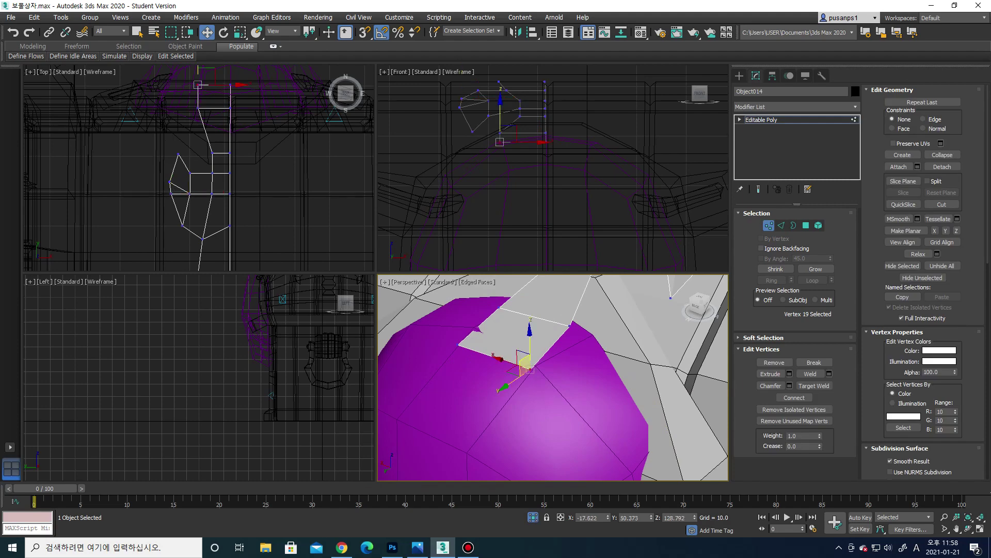
middle_click_drag(549, 364, 530, 369, "alt")
left_click_drag(530, 368, 467, 368)
middle_click_drag(467, 368, 482, 374, "alt")
Select edge loops on the ornament to inspect its outline
key("2")
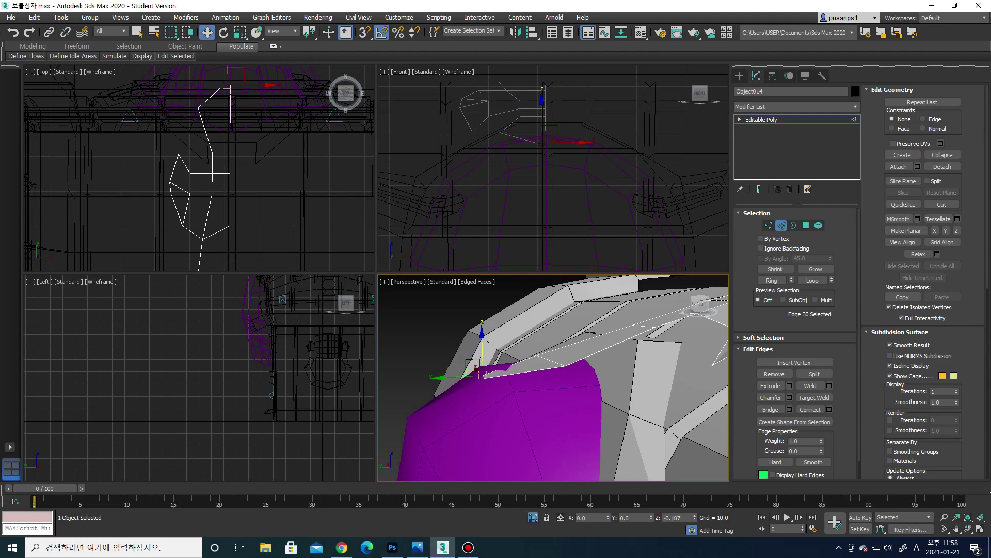
left_click(483, 374)
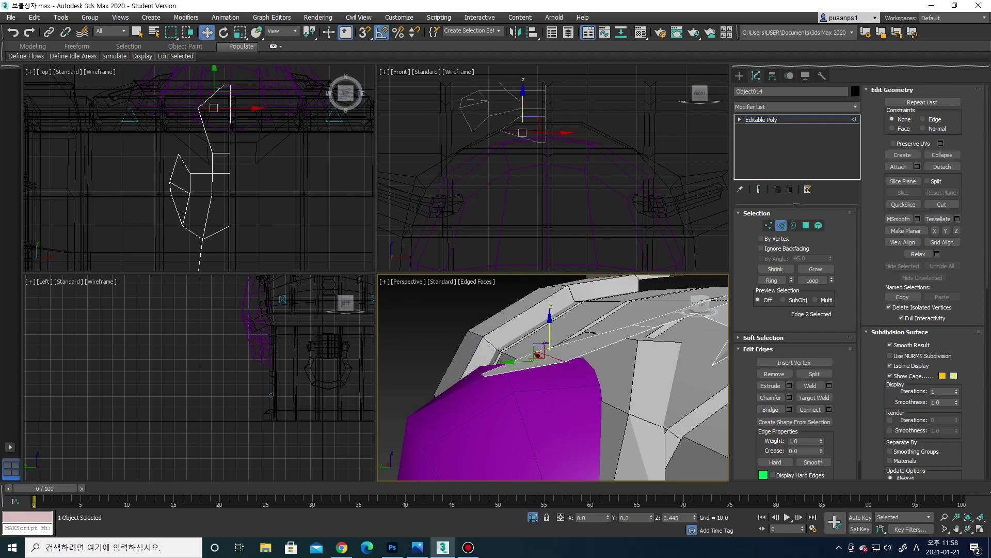
mouse_move(483, 374)
middle_mouse_down("alt")
mouse_move(546, 372)
mouse_move(524, 330)
middle_mouse_up("alt")
left_click(545, 372)
Add a Shell modifier to the strap and set its Outer Amount to 3.08
left_click(522, 323)
key("6")
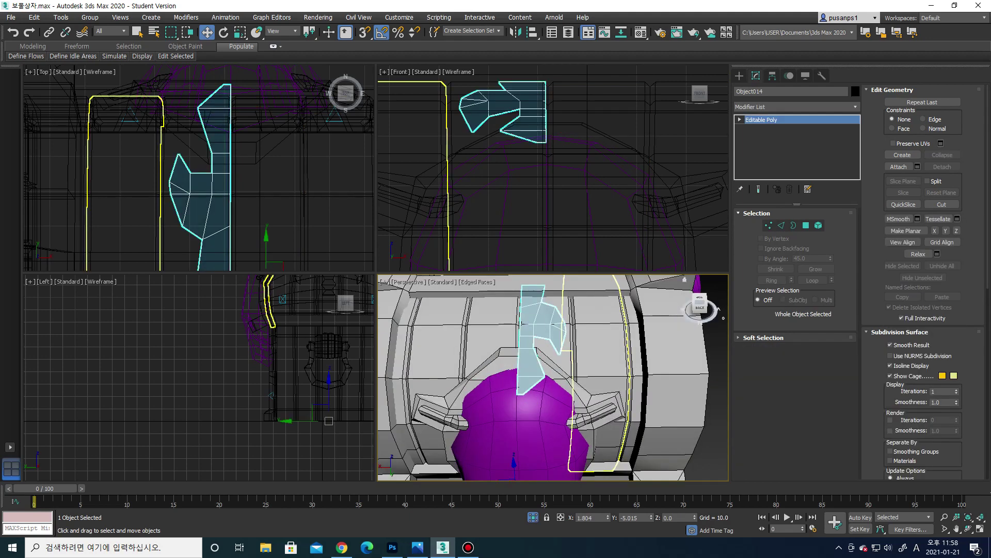
left_click(795, 106)
scroll(793, 309, "down", 10)
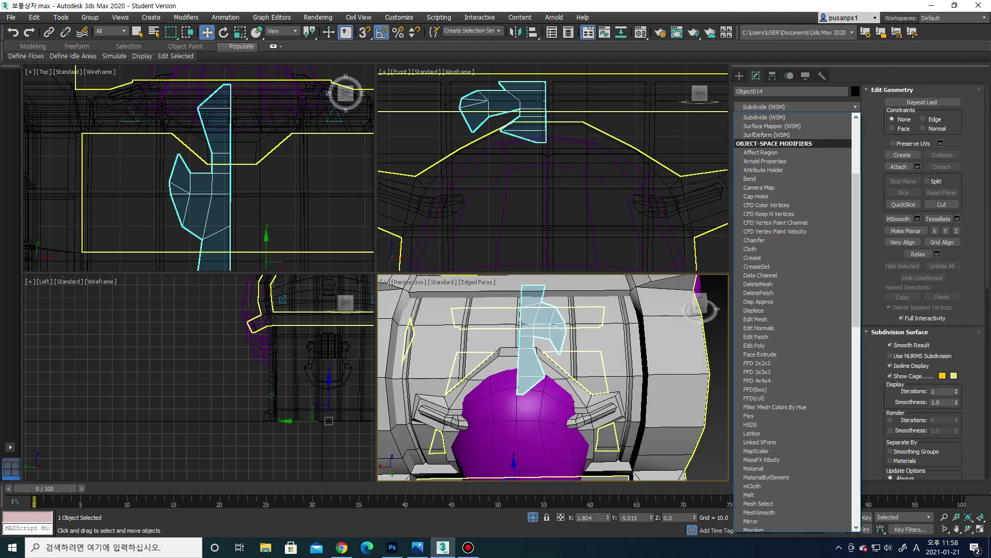
scroll(792, 310, "down", 5)
left_click(750, 196)
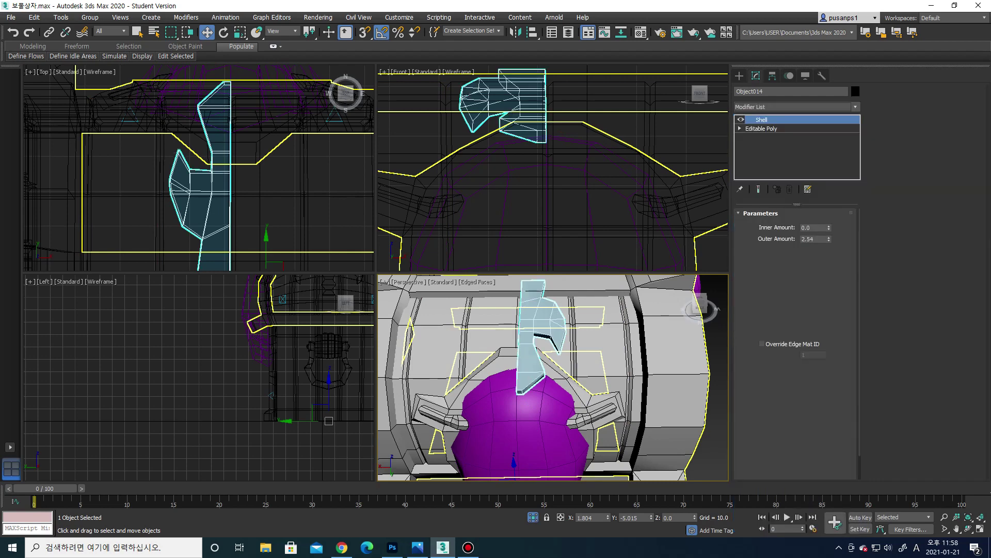
scroll(552, 377, "up", 5)
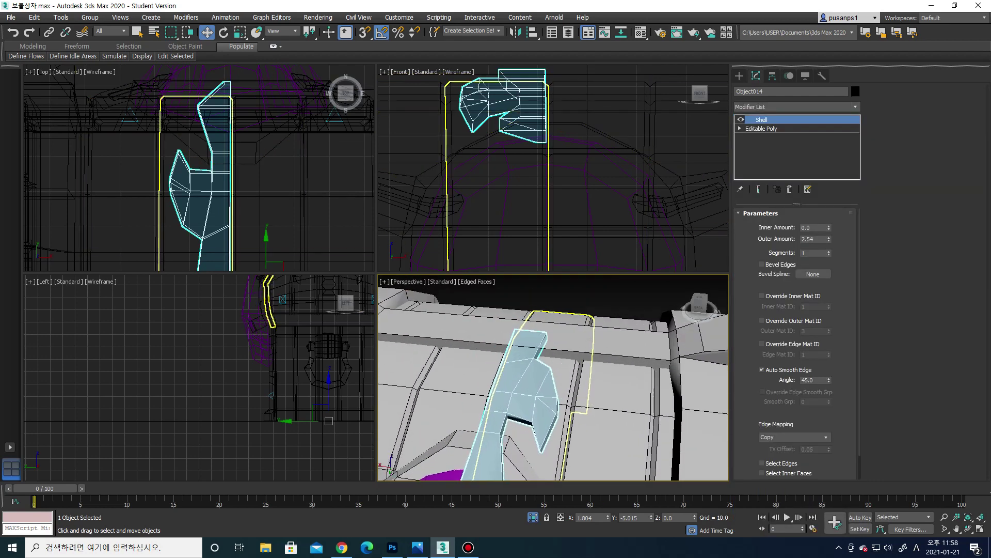
middle_click_drag(553, 377, 552, 413, "alt")
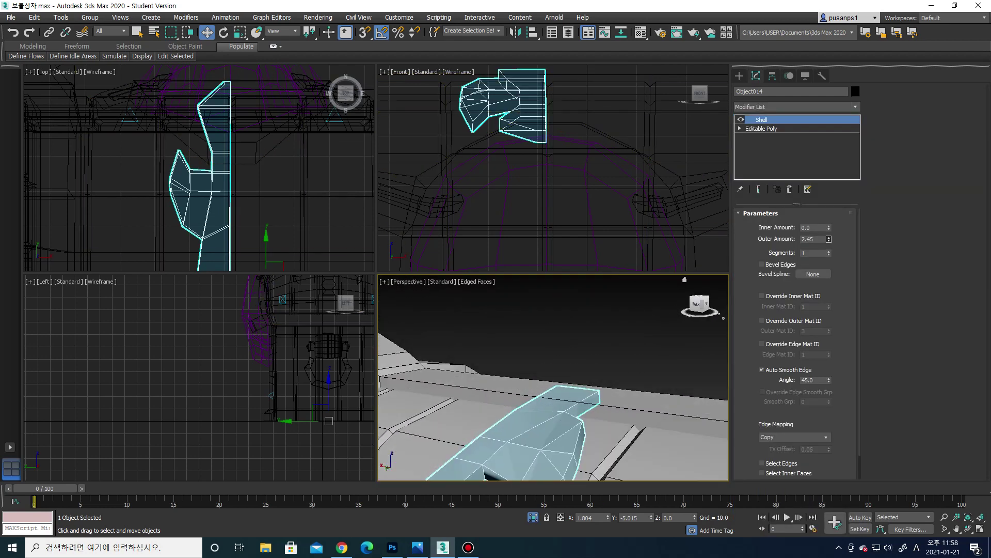
mouse_move(829, 239)
left_mouse_down()
mouse_move(829, 269)
mouse_move(829, 219)
left_mouse_up()
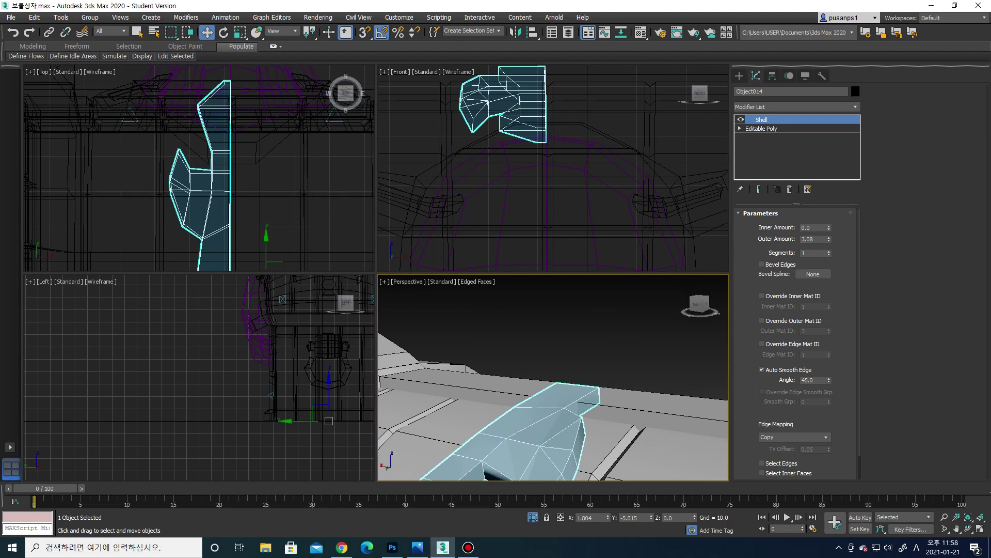
Collapse the shelled strap ornament back to Editable Poly
scroll(552, 376, "down", 5)
mouse_move(553, 377)
middle_mouse_down("alt")
mouse_move(511, 418)
mouse_move(537, 387)
mouse_move(496, 397)
middle_mouse_up("alt")
scroll(552, 376, "up", 3)
right_click(614, 286)
left_click(739, 401)
Lower the ornament's front edge slightly to reshape its tip against the lid
key("2")
left_click(397, 396)
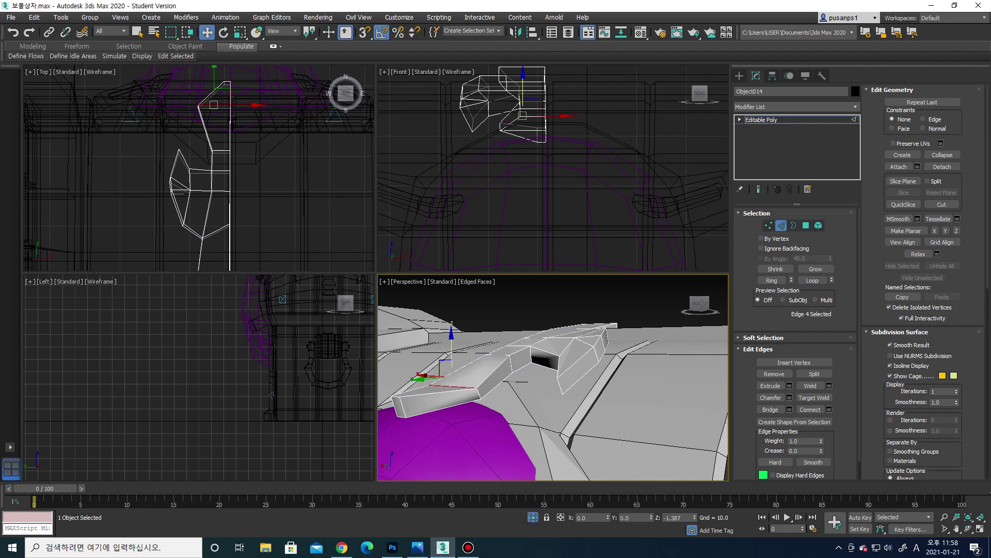
left_click_drag(394, 367, 394, 373)
mouse_move(465, 393)
middle_mouse_down("alt")
mouse_move(475, 372)
mouse_move(485, 390)
mouse_move(490, 357)
middle_mouse_up("alt")
mouse_move(640, 330)
middle_mouse_down("alt")
mouse_move(659, 317)
mouse_move(610, 325)
middle_mouse_up("alt")
With Affect Pivot Only, snap Object014's pivot onto the strap's inner-edge vertex
key("2")
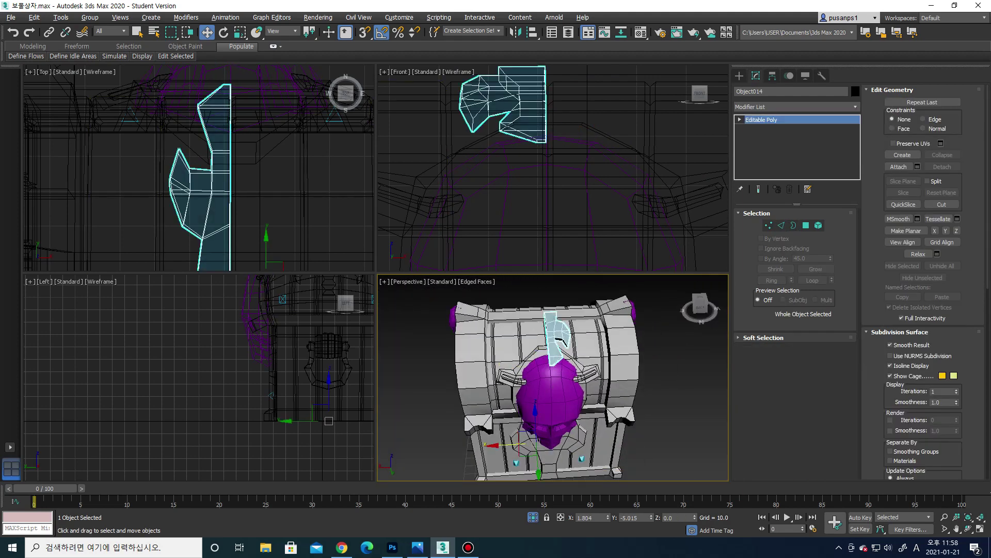
scroll(563, 339, "up", 3)
key("Insert")
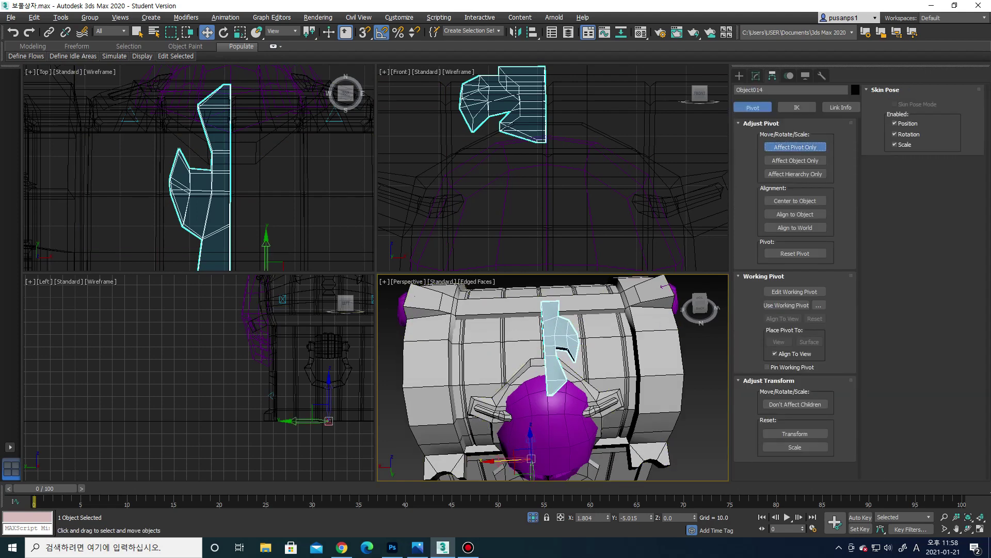
scroll(232, 170, "down", 4)
scroll(232, 170, "up", 1)
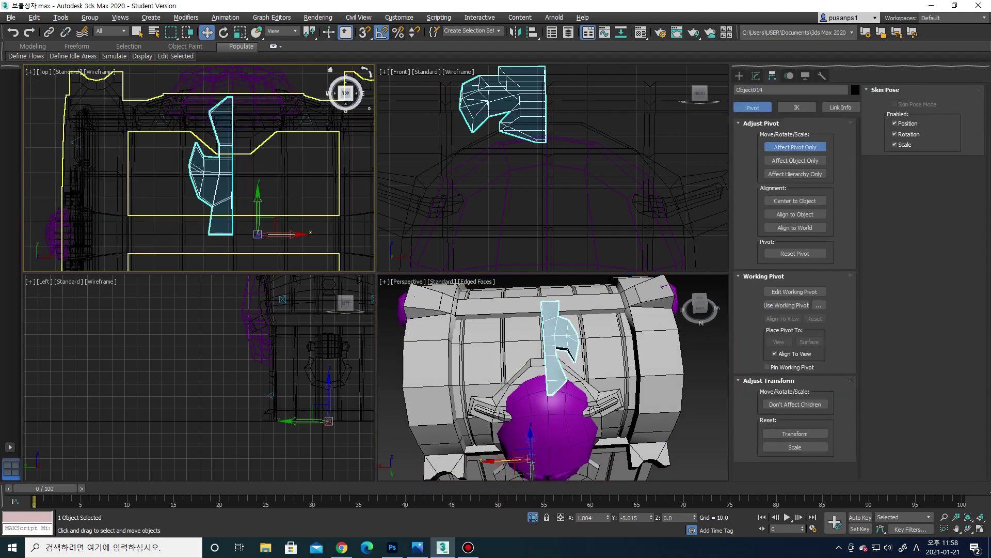
middle_click_drag(547, 392, 547, 357)
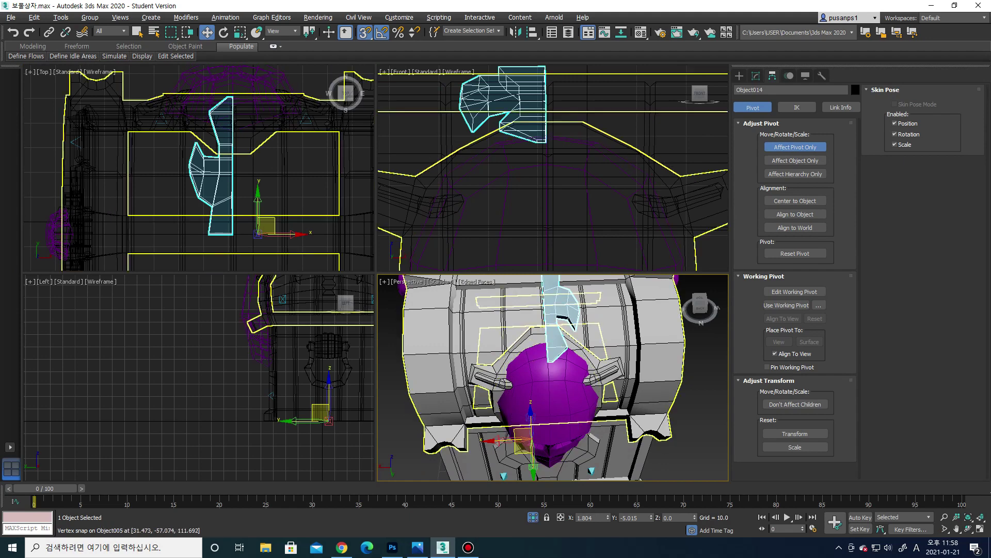
left_click_drag(523, 439, 542, 307)
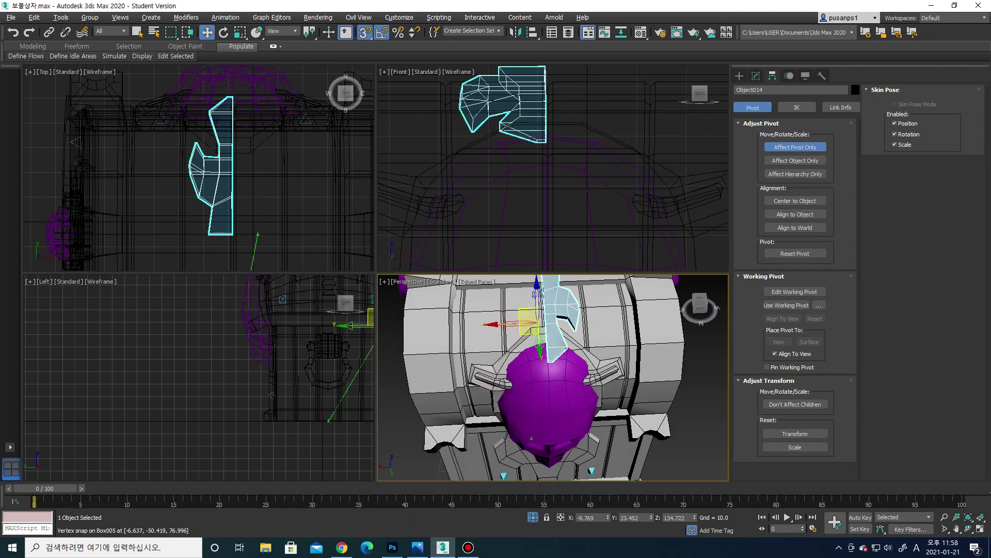
scroll(543, 310, "up", 4)
scroll(544, 310, "up", 1)
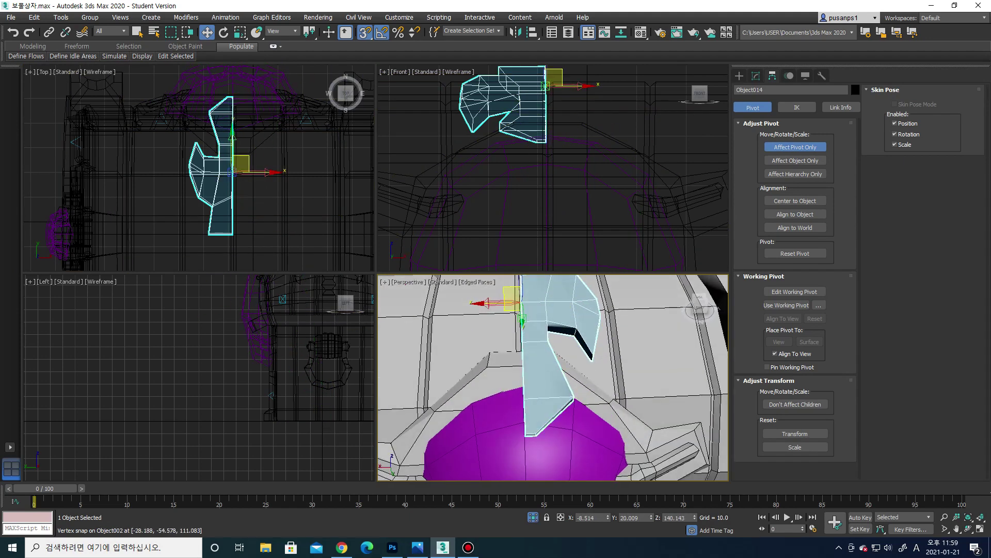
Cancel the Mirror copy and add a Symmetry modifier flipped on X to the ornament
left_click(515, 32)
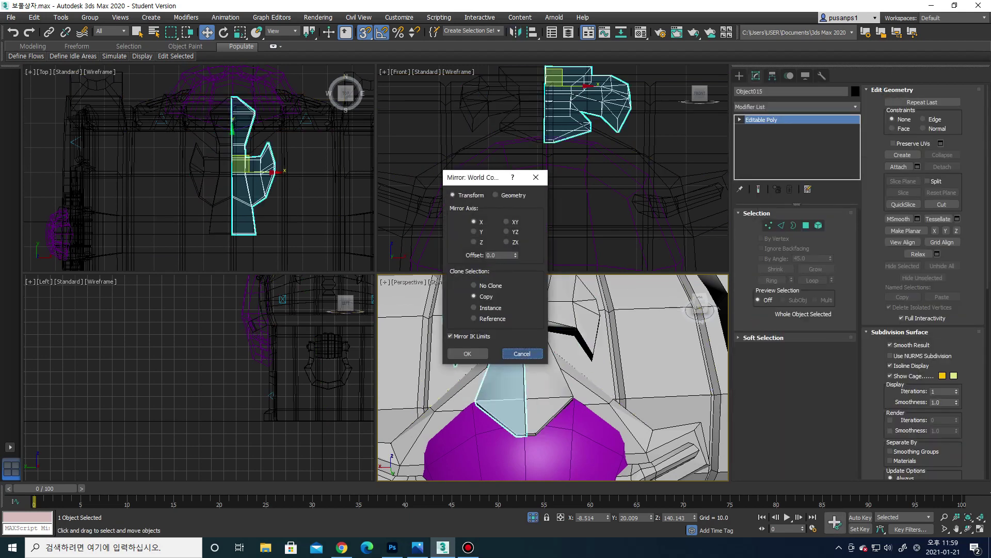
left_click(523, 353)
left_click(795, 107)
scroll(790, 309, "down", 10)
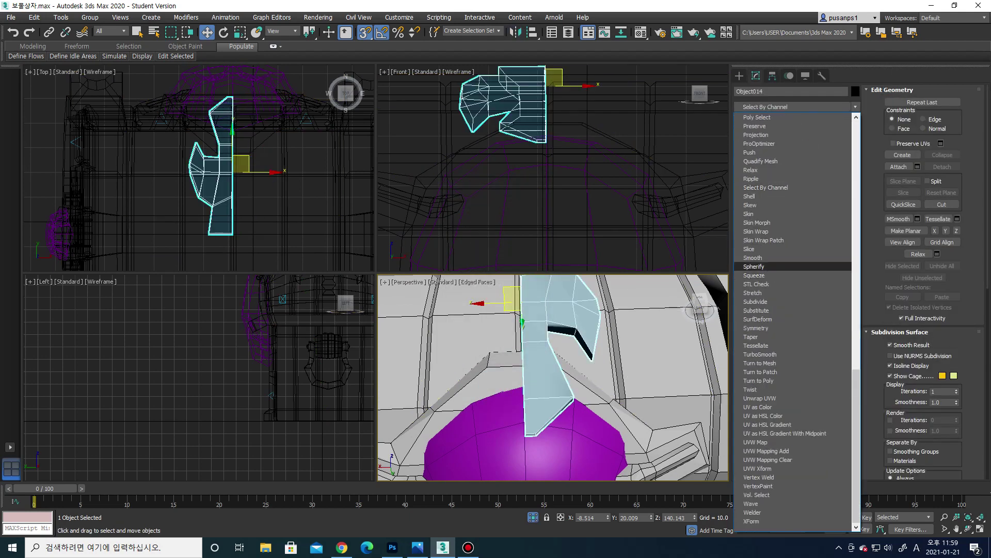
left_click(756, 328)
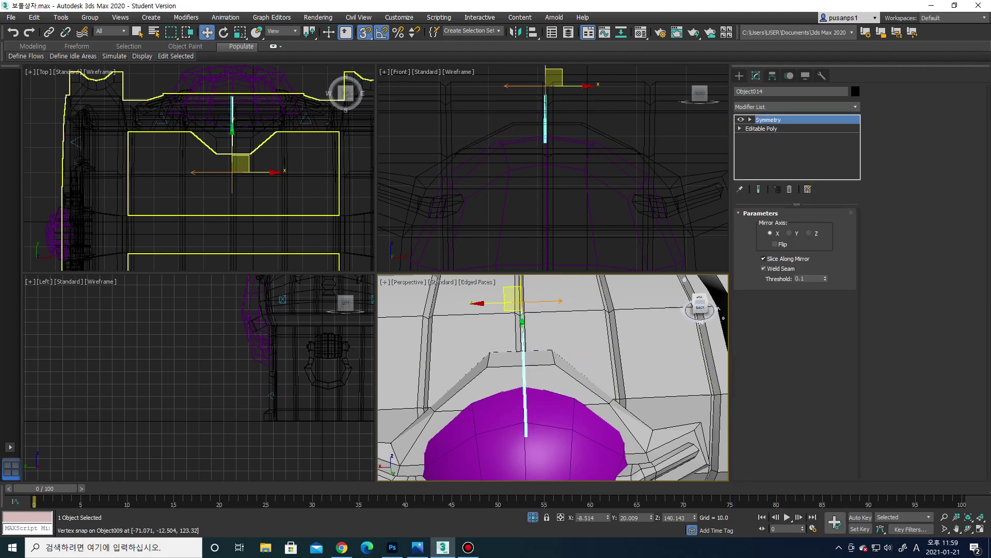
Return to the Editable Poly base mesh beneath Symmetry for vertex editing
middle_click_drag(552, 377, 537, 362, "alt")
scroll(553, 377, "up", 5)
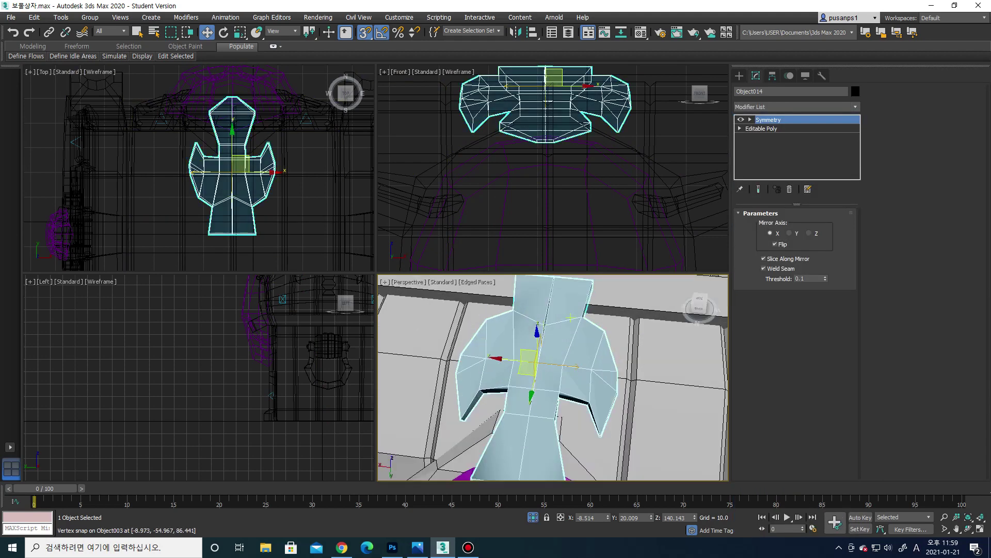
left_click(761, 128)
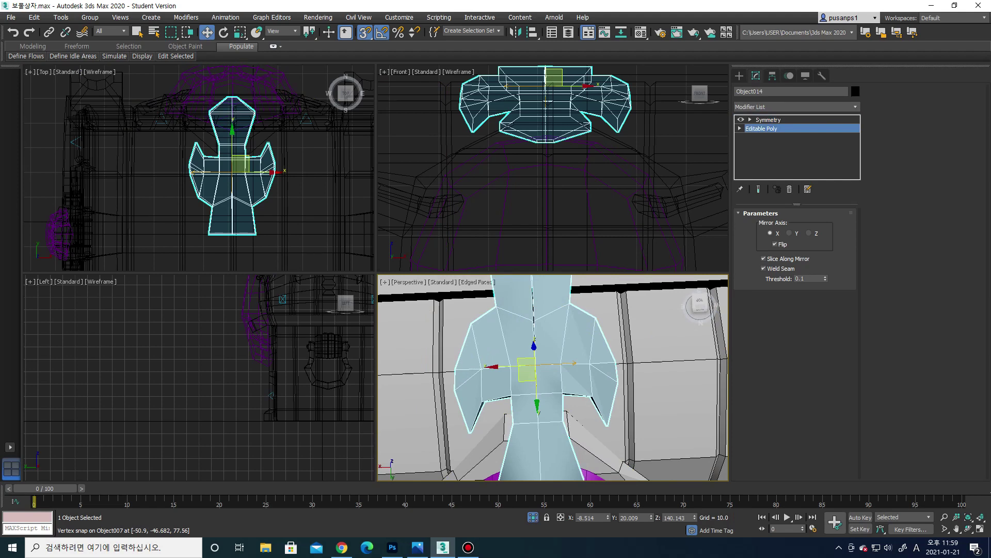
scroll(233, 170, "up", 3)
Nudge two groups of four ornament vertices slightly along X and preview the mirrored result
key("1")
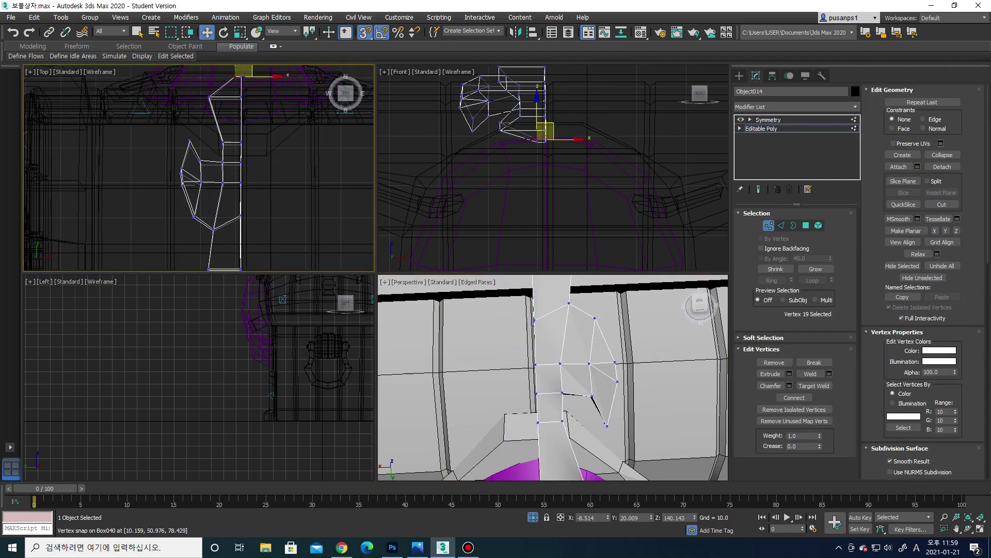
left_click_drag(284, 182, 264, 208)
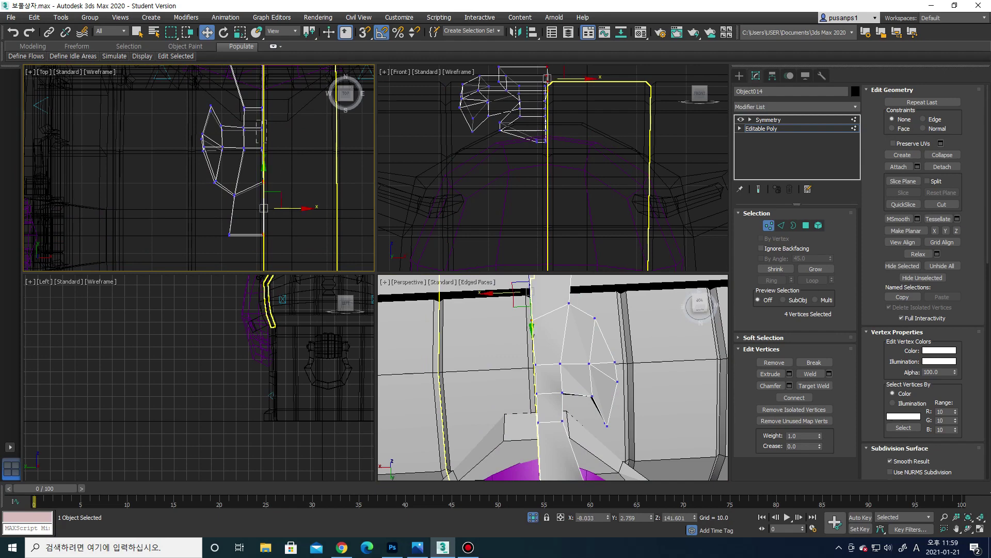
left_click_drag(524, 351, 547, 431)
left_click_drag(535, 363, 532, 363)
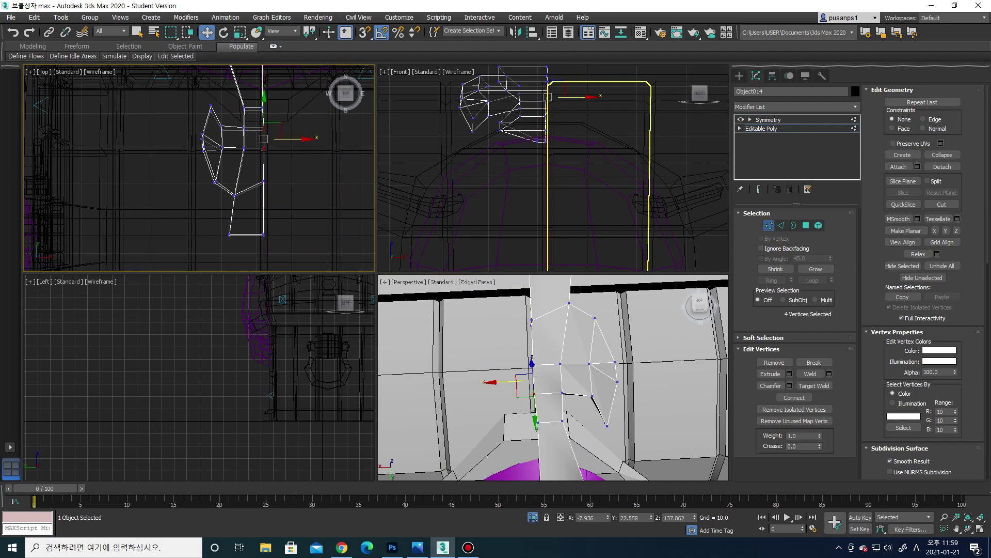
left_click(761, 128)
scroll(547, 383, "down", 2)
scroll(547, 382, "down", 2)
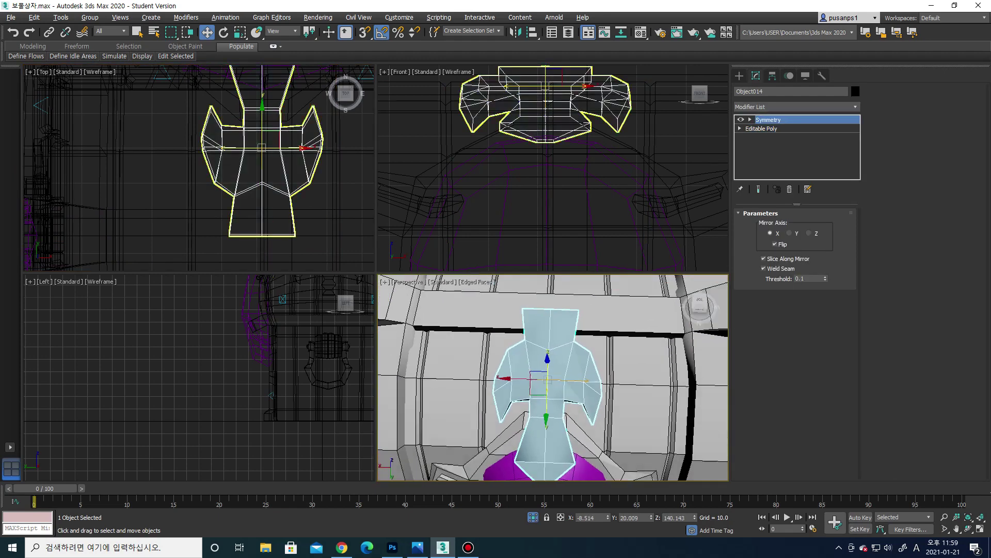
mouse_move(553, 377)
middle_mouse_down("alt")
mouse_move(573, 356)
mouse_move(594, 372)
mouse_move(573, 382)
middle_mouse_up("alt")
scroll(552, 377, "up", 3)
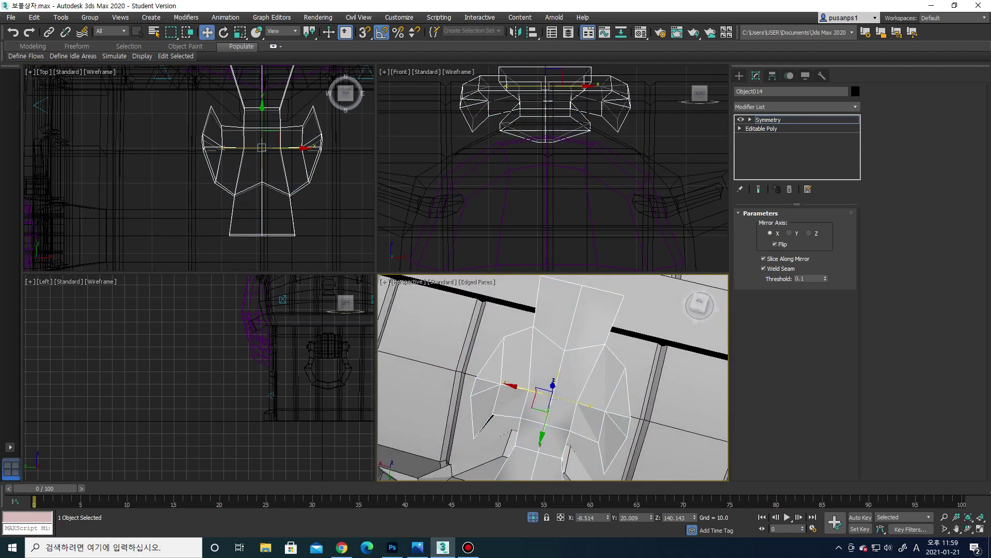
Re-enter vertex editing on the base mesh and orbit to view the whole ornament
left_click(761, 128)
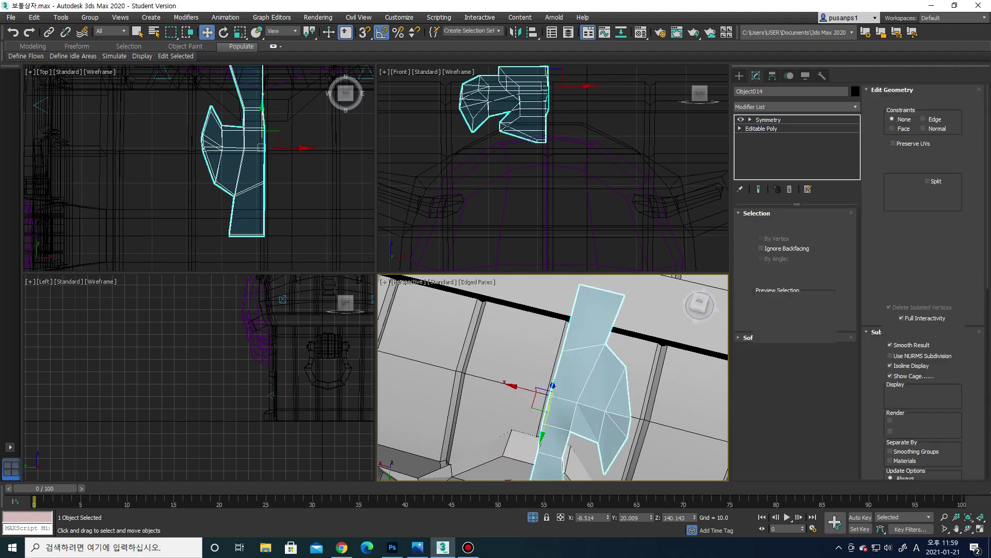
key("1")
middle_click_drag(553, 377, 573, 361, "alt")
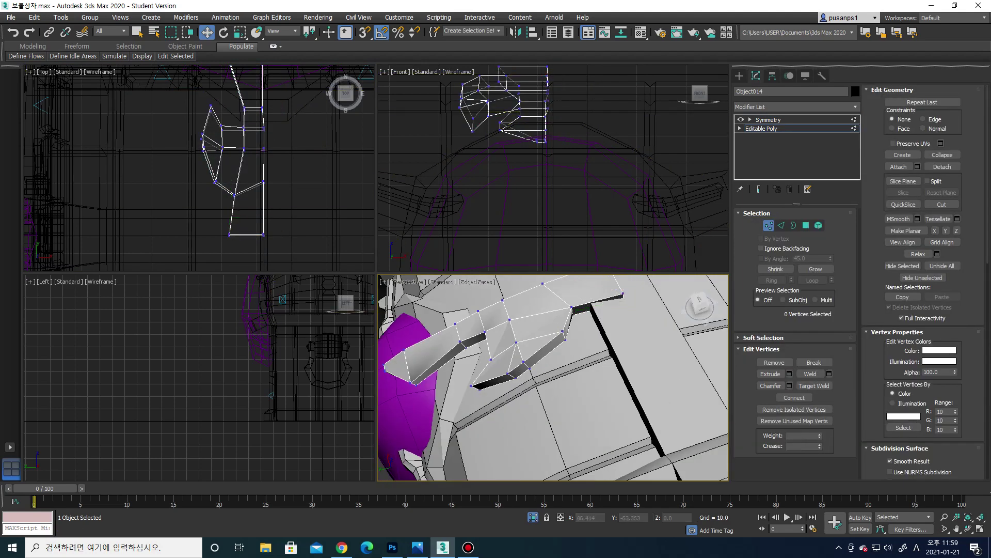
scroll(552, 377, "down", 4)
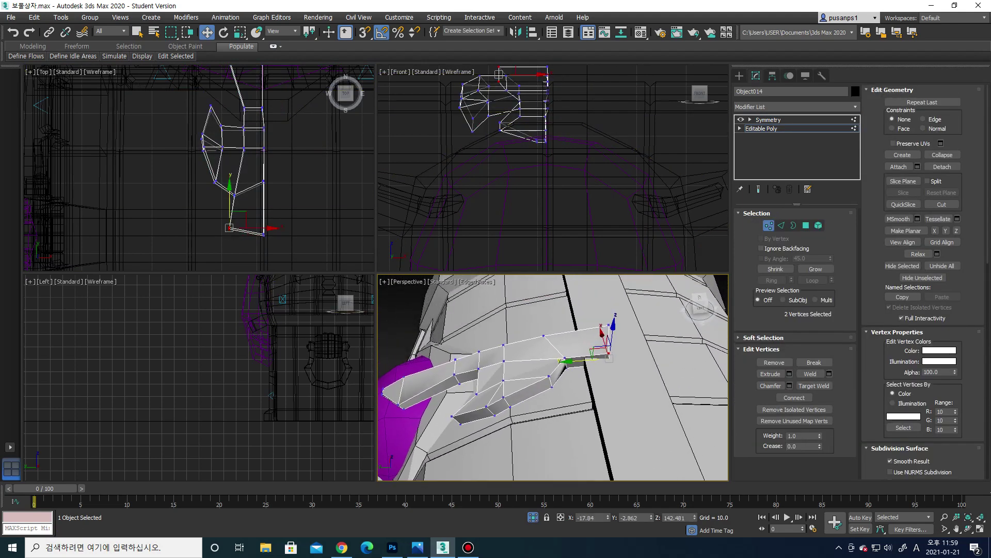
mouse_move(553, 376)
middle_mouse_down("alt")
mouse_move(568, 392)
mouse_move(579, 362)
middle_mouse_up("alt")
scroll(553, 377, "up", 5)
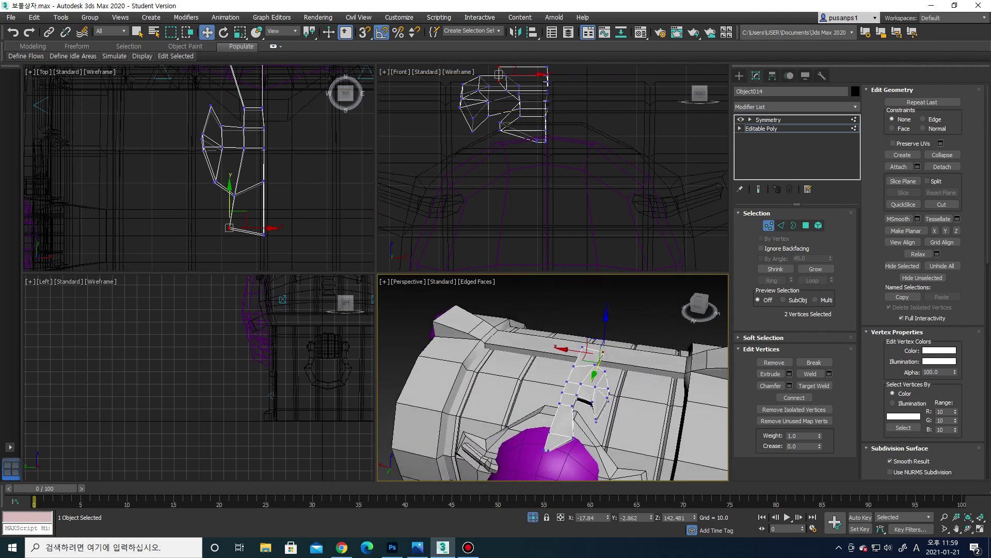
Show the Symmetry level and look over the complete mirrored ornament
left_click(768, 119)
scroll(552, 377, "down", 3)
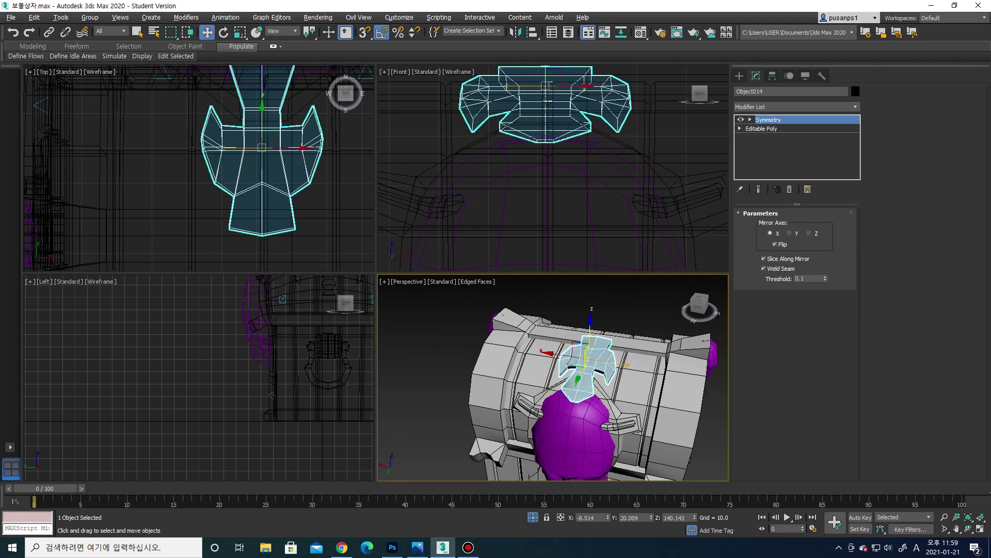
mouse_move(553, 376)
middle_mouse_down("alt")
mouse_move(573, 382)
mouse_move(568, 351)
middle_mouse_up("alt")
scroll(553, 377, "up", 3)
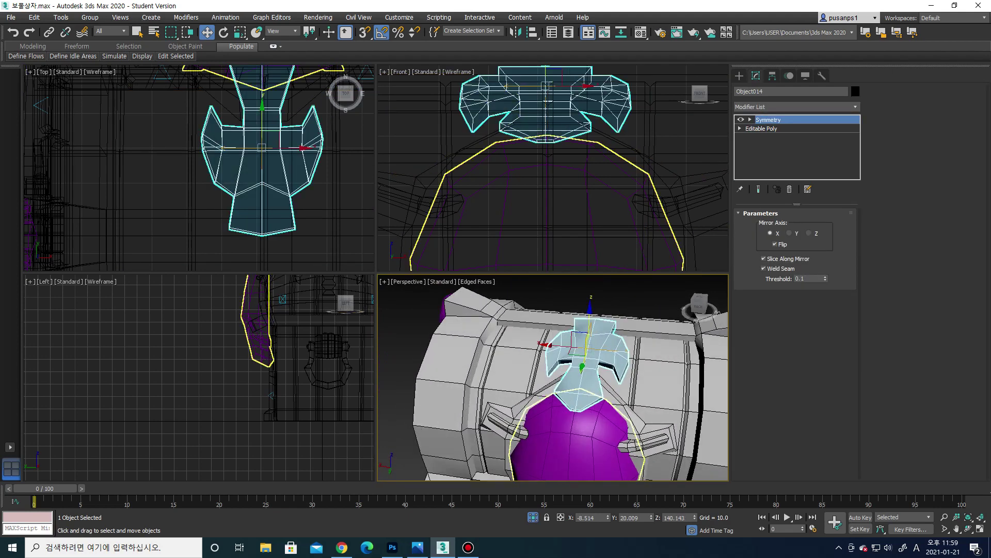
scroll(553, 377, "up", 3)
Resume editing the ornament mesh in a maximized Perspective view with selection shading off
right_click(560, 406)
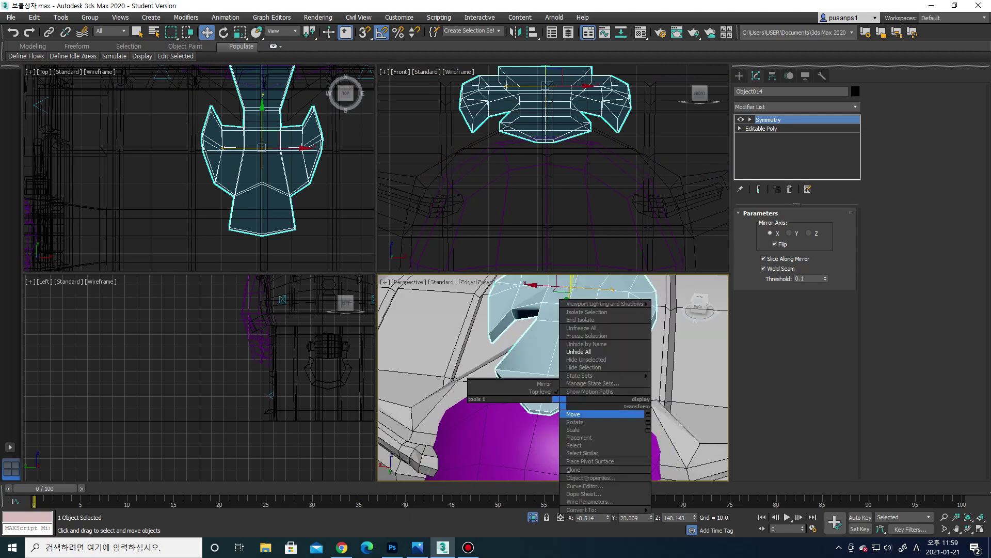
left_click(687, 518)
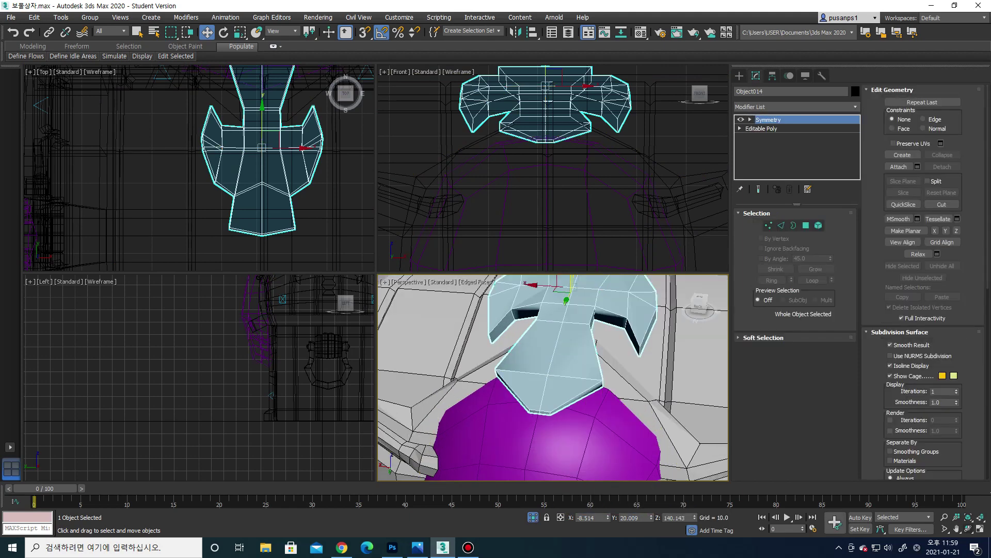
left_click(980, 528)
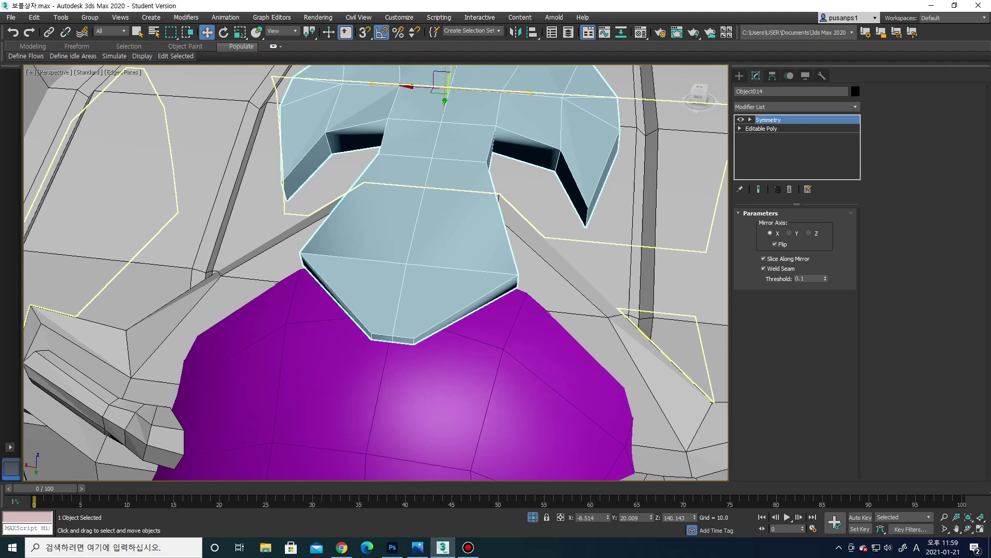
scroll(361, 259, "up", 4)
scroll(361, 258, "up", 3)
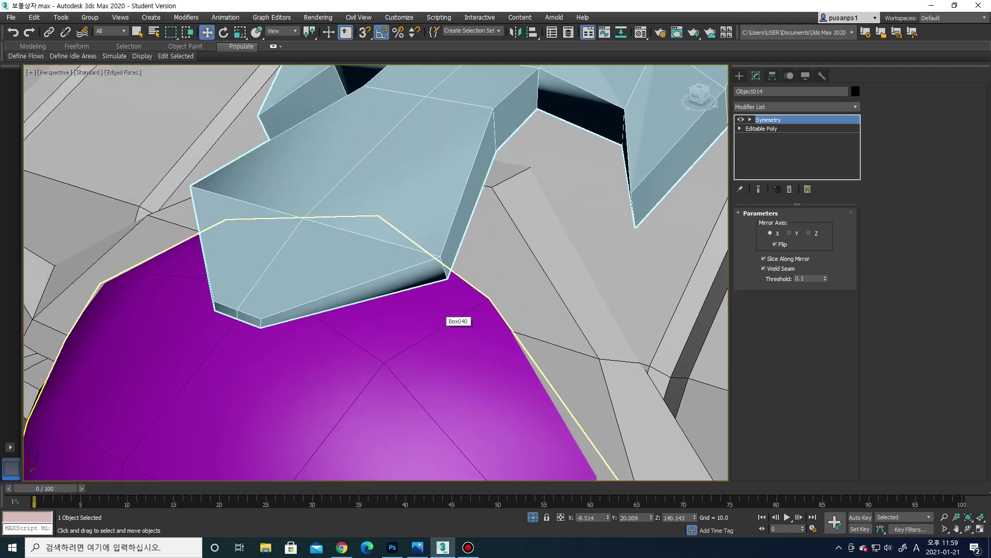
key("ctrl+d")
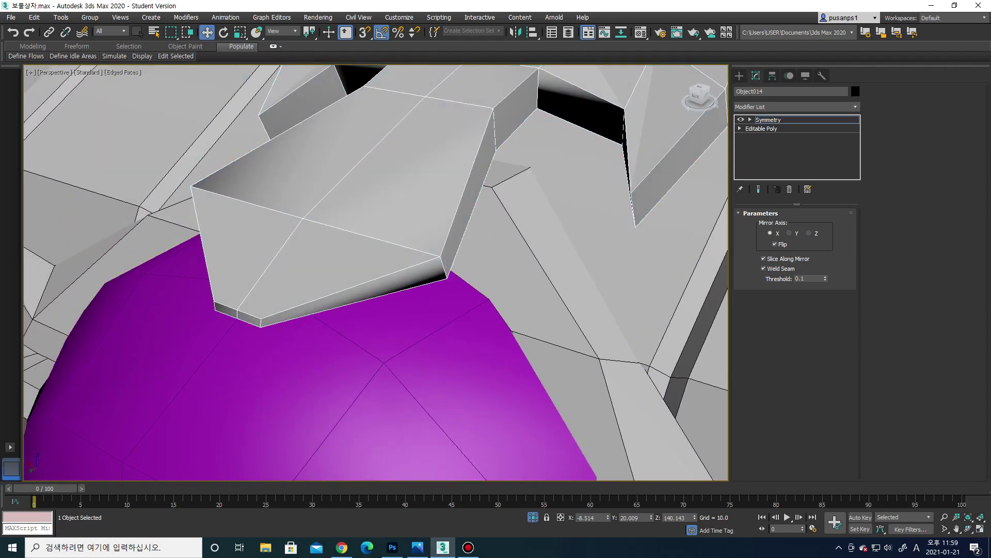
Extrude the bottom tip polygon 1.74 with end result shown and lower it onto the skull
left_click(762, 128)
key("4")
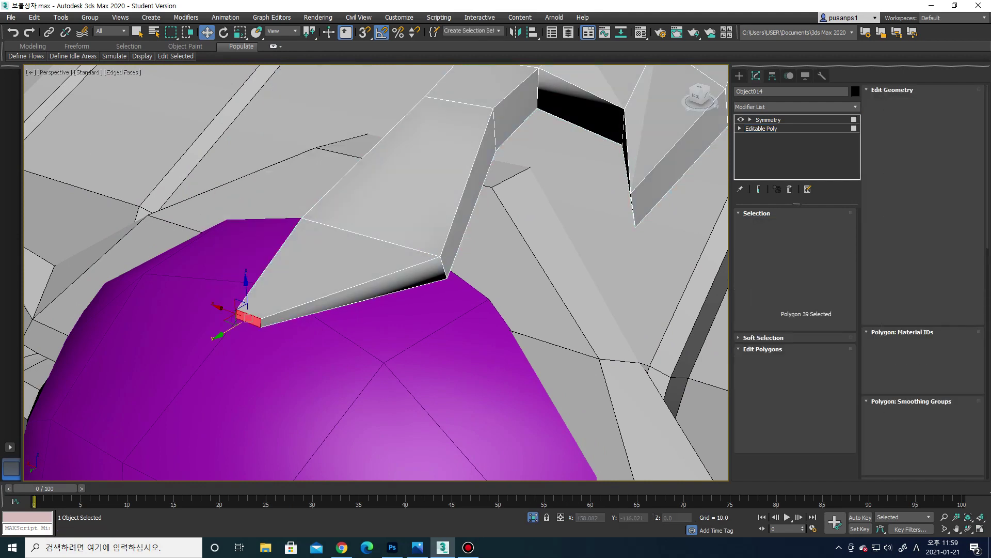
left_click(759, 189)
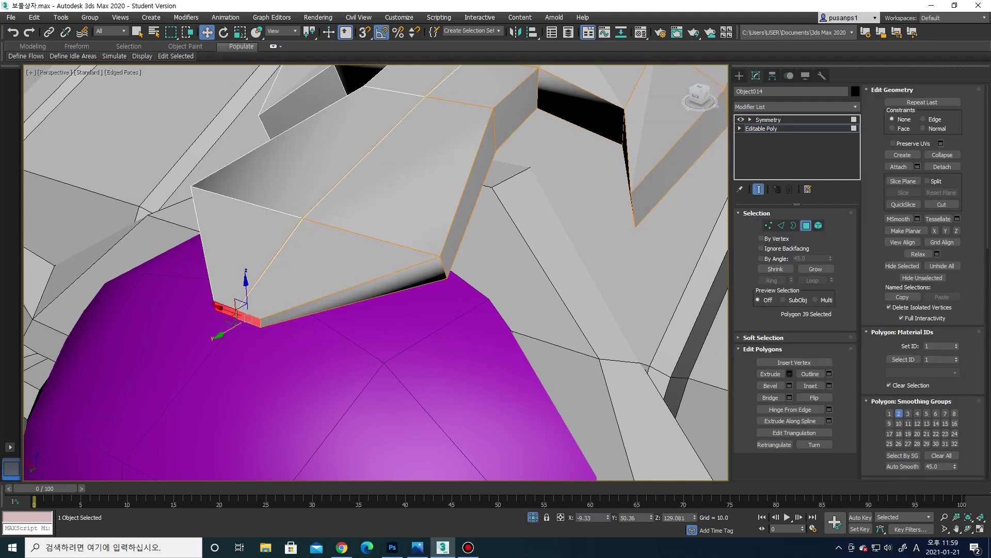
left_click(789, 374)
left_click_drag(383, 294, 383, 305)
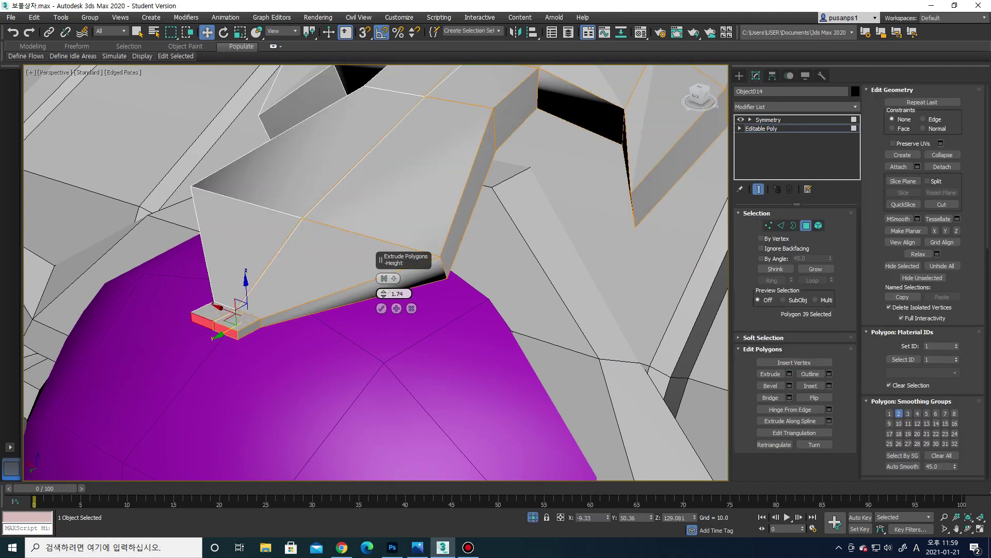
left_click(381, 309)
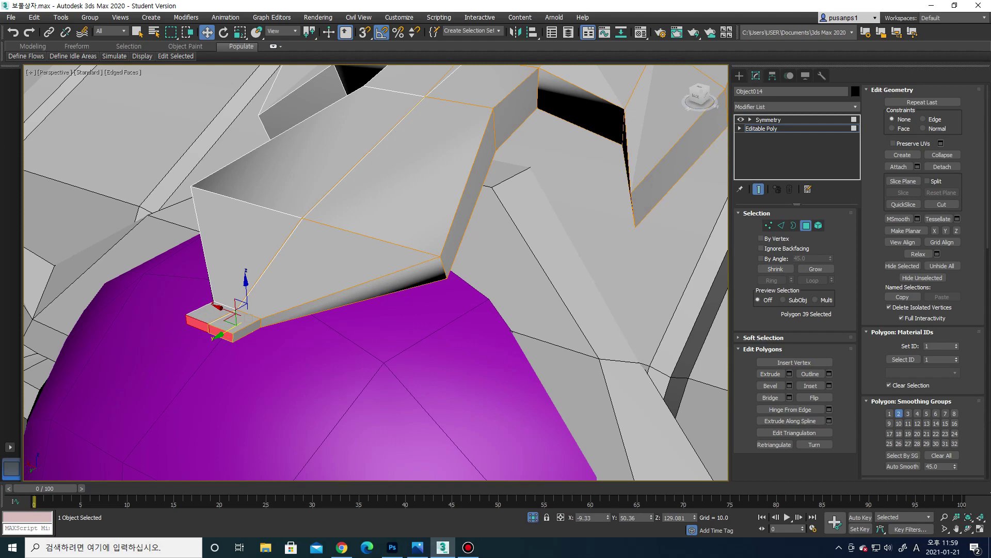
middle_click_drag(233, 309, 233, 268, "alt")
left_click_drag(221, 310, 221, 343)
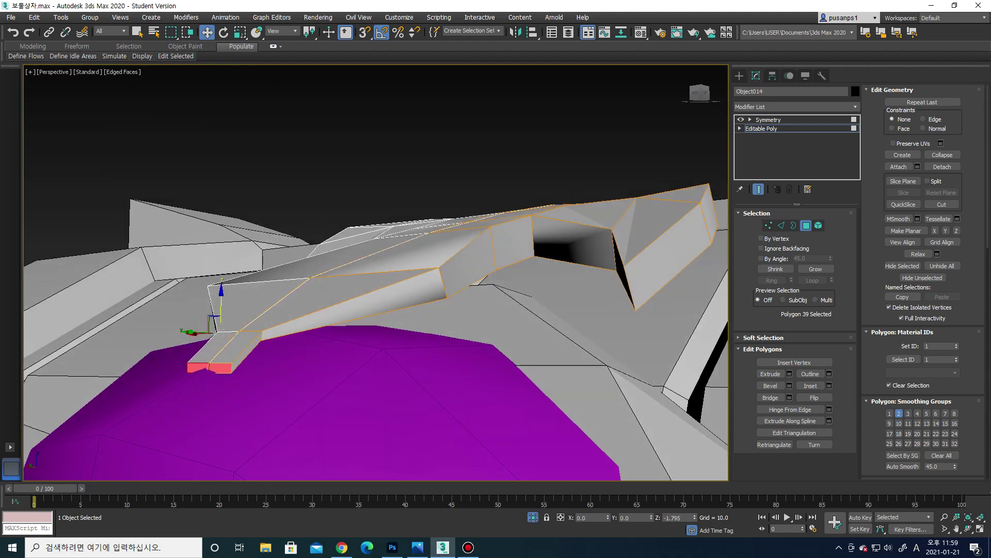
scroll(362, 258, "up", 5)
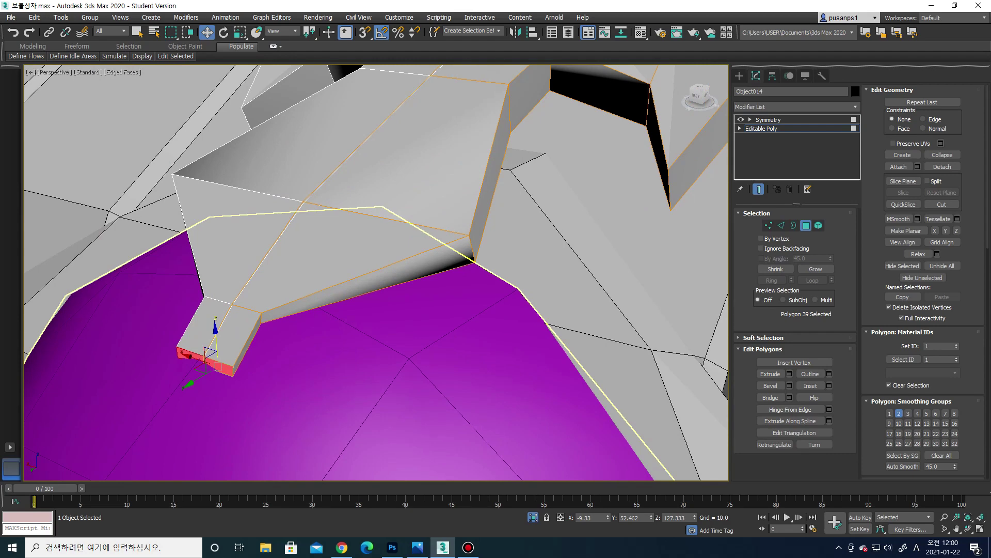
Move the tab's edge to reshape its front corner
key("2")
left_click_drag(221, 371, 220, 372)
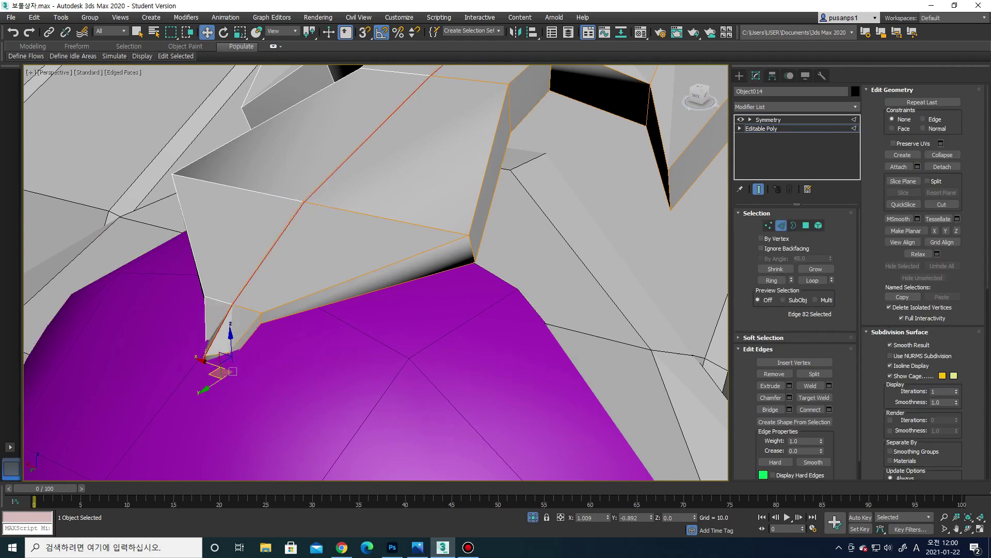
middle_click_drag(221, 372, 230, 370, "alt")
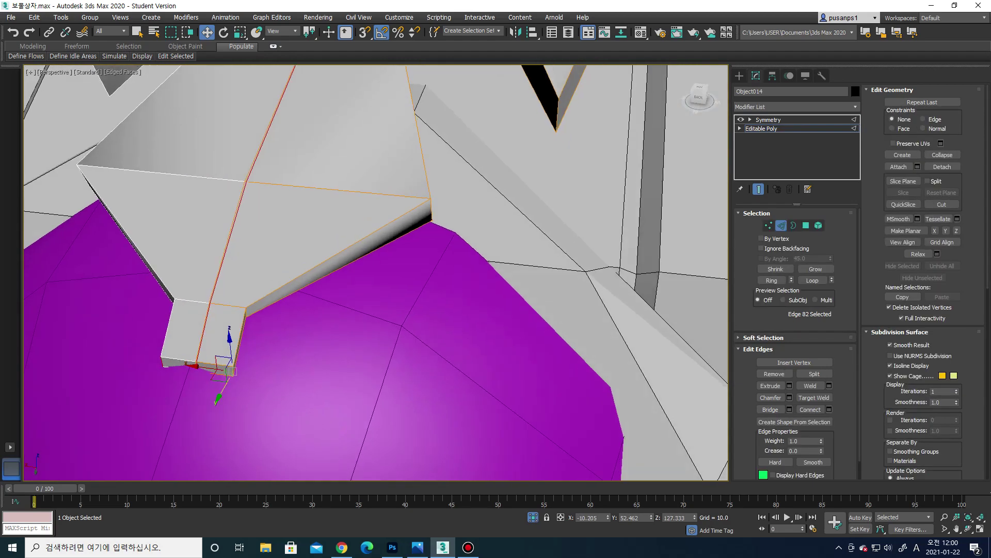
left_click_drag(232, 370, 224, 357)
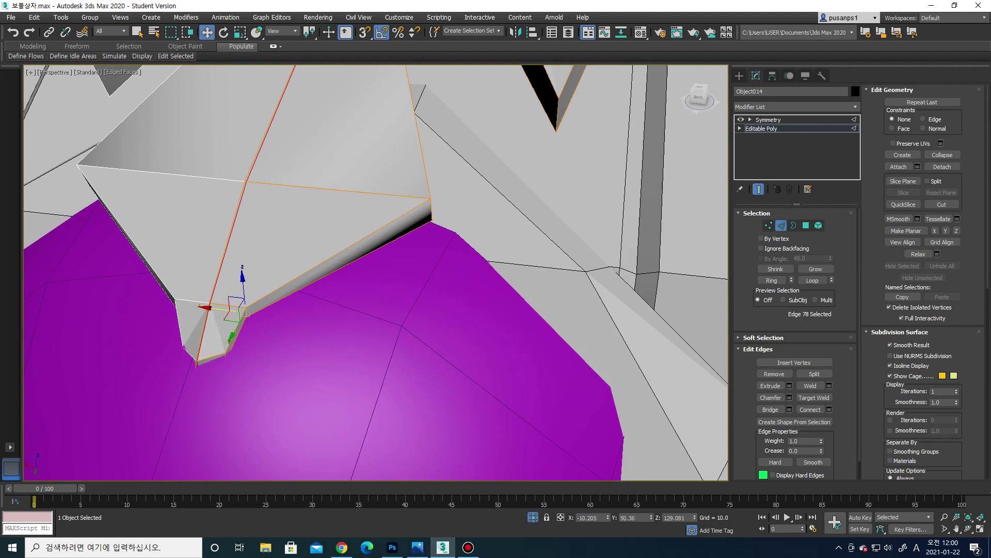
Extrude the tab's side face 2.104 into a prong, position it, and select a long ornament edge
key("4")
left_click(209, 357)
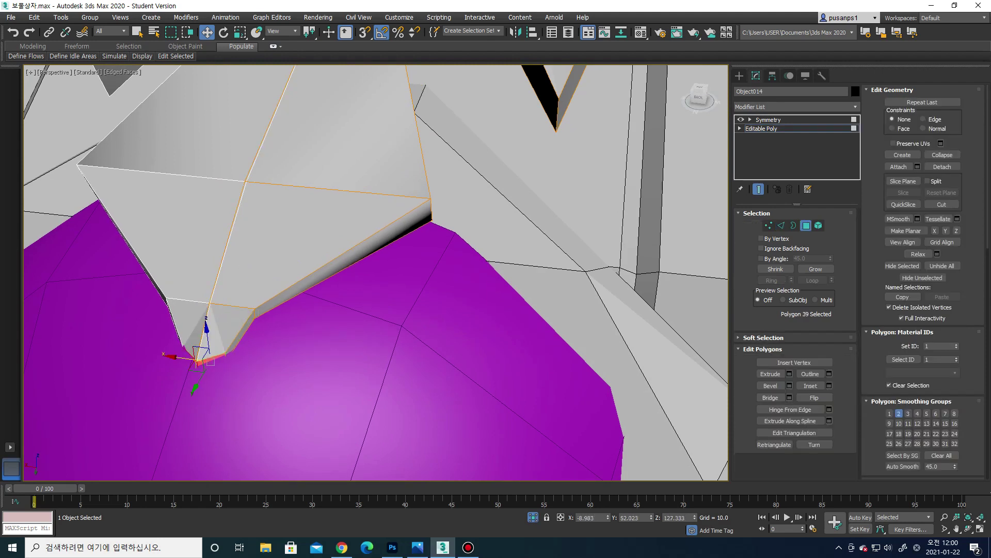
left_click(239, 329)
key("shift+e")
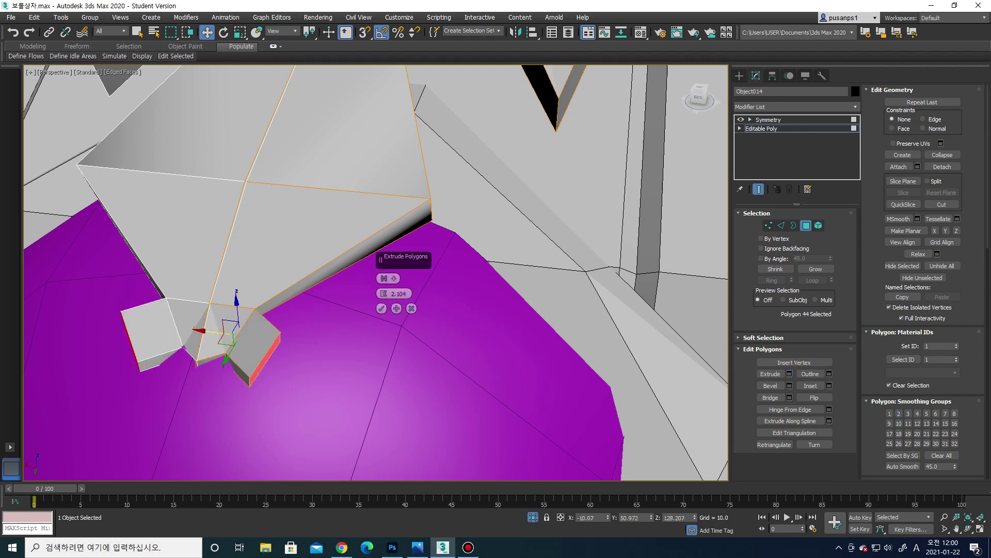
left_click(381, 308)
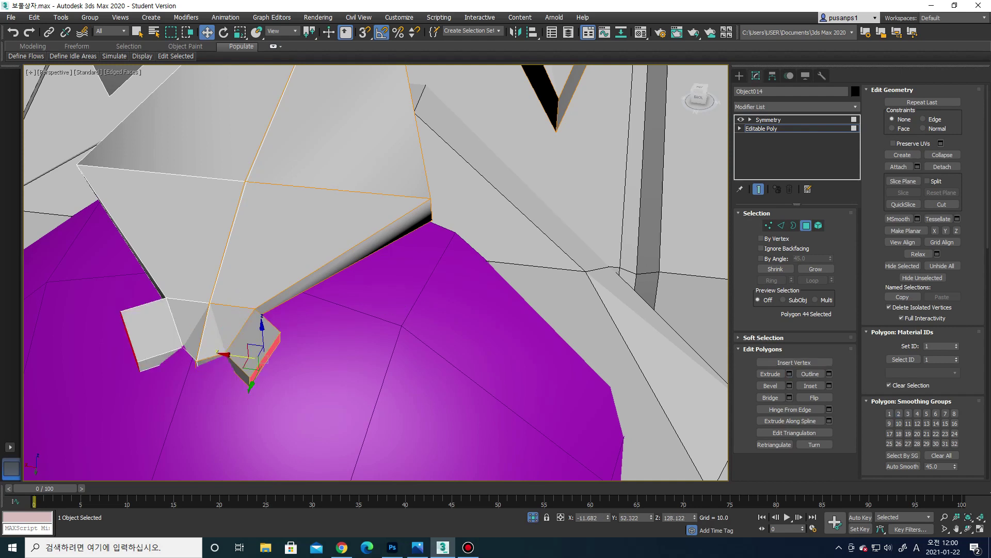
left_click_drag(235, 359, 242, 364)
mouse_move(242, 364)
middle_mouse_down("alt")
mouse_move(230, 271)
mouse_move(261, 342)
mouse_move(304, 357)
mouse_move(361, 434)
mouse_move(302, 413)
mouse_move(127, 276)
mouse_move(127, 74)
mouse_move(126, 206)
mouse_move(155, 258)
mouse_move(206, 310)
middle_mouse_up("alt")
key("2")
left_click(222, 294)
Switch to vertex mode, zoom out and orbit to view the whole chest from behind
scroll(261, 342, "down", 5)
scroll(302, 356, "up", 3)
key("1")
scroll(361, 362, "down", 5)
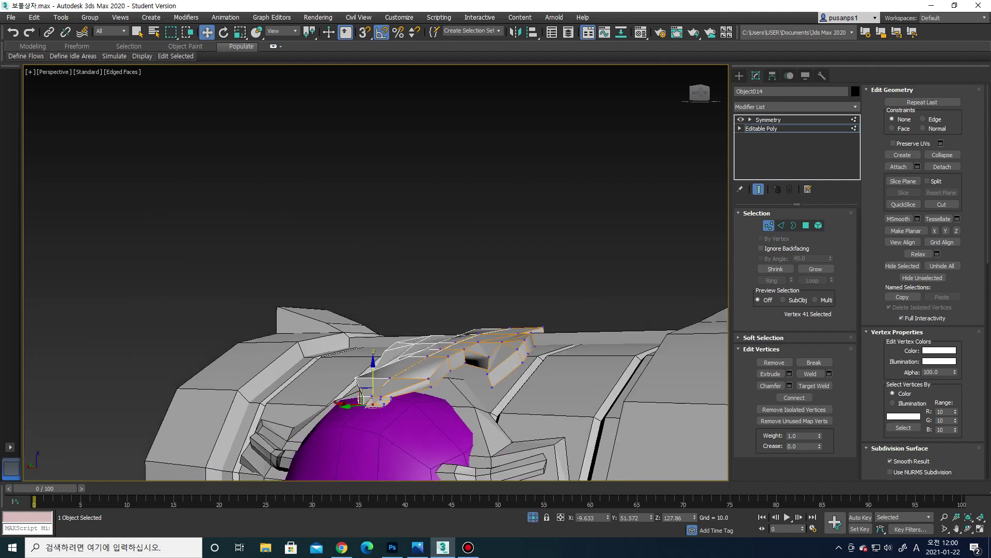
scroll(362, 362, "down", 5)
mouse_move(361, 361)
middle_mouse_down("alt")
mouse_move(465, 310)
mouse_move(671, 258)
middle_mouse_up("alt")
key("ctrl+d")
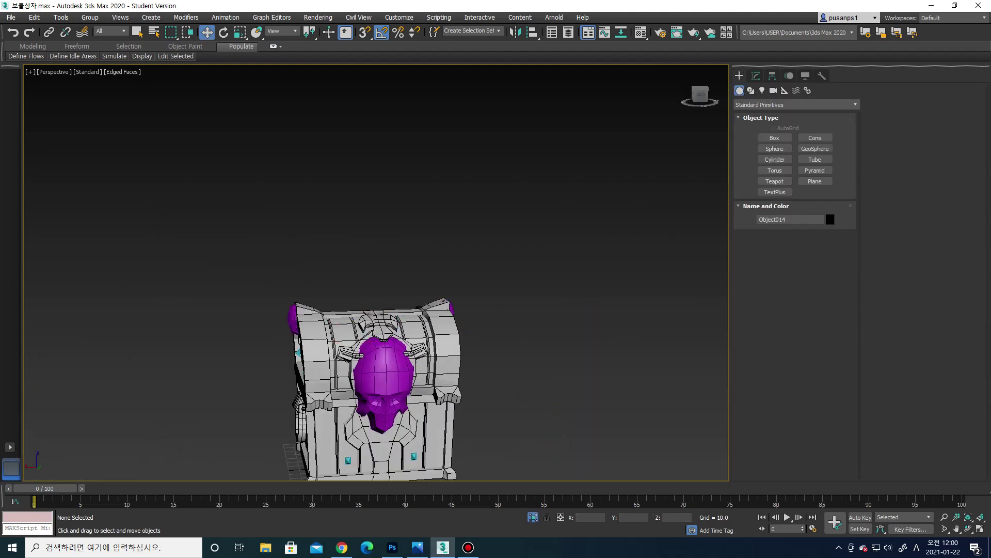
mouse_move(362, 310)
middle_mouse_down("alt")
mouse_move(392, 309)
mouse_move(413, 290)
middle_mouse_up("alt")
scroll(361, 310, "up", 3)
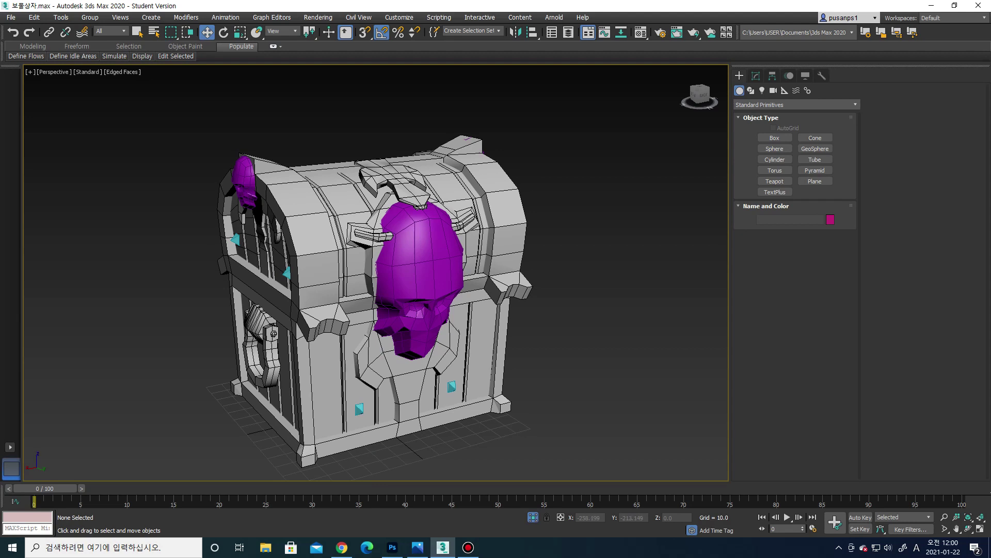
middle_click_drag(380, 295, 396, 281)
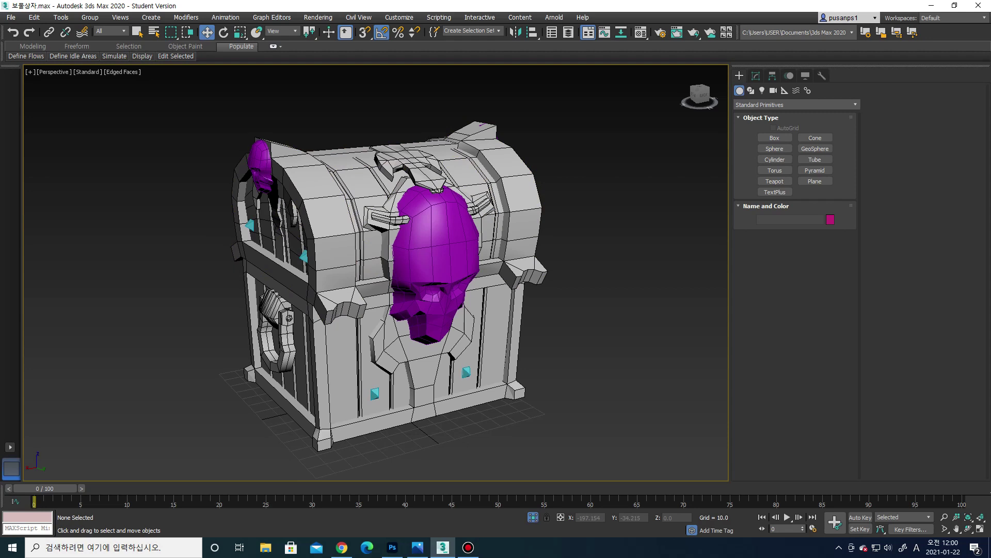